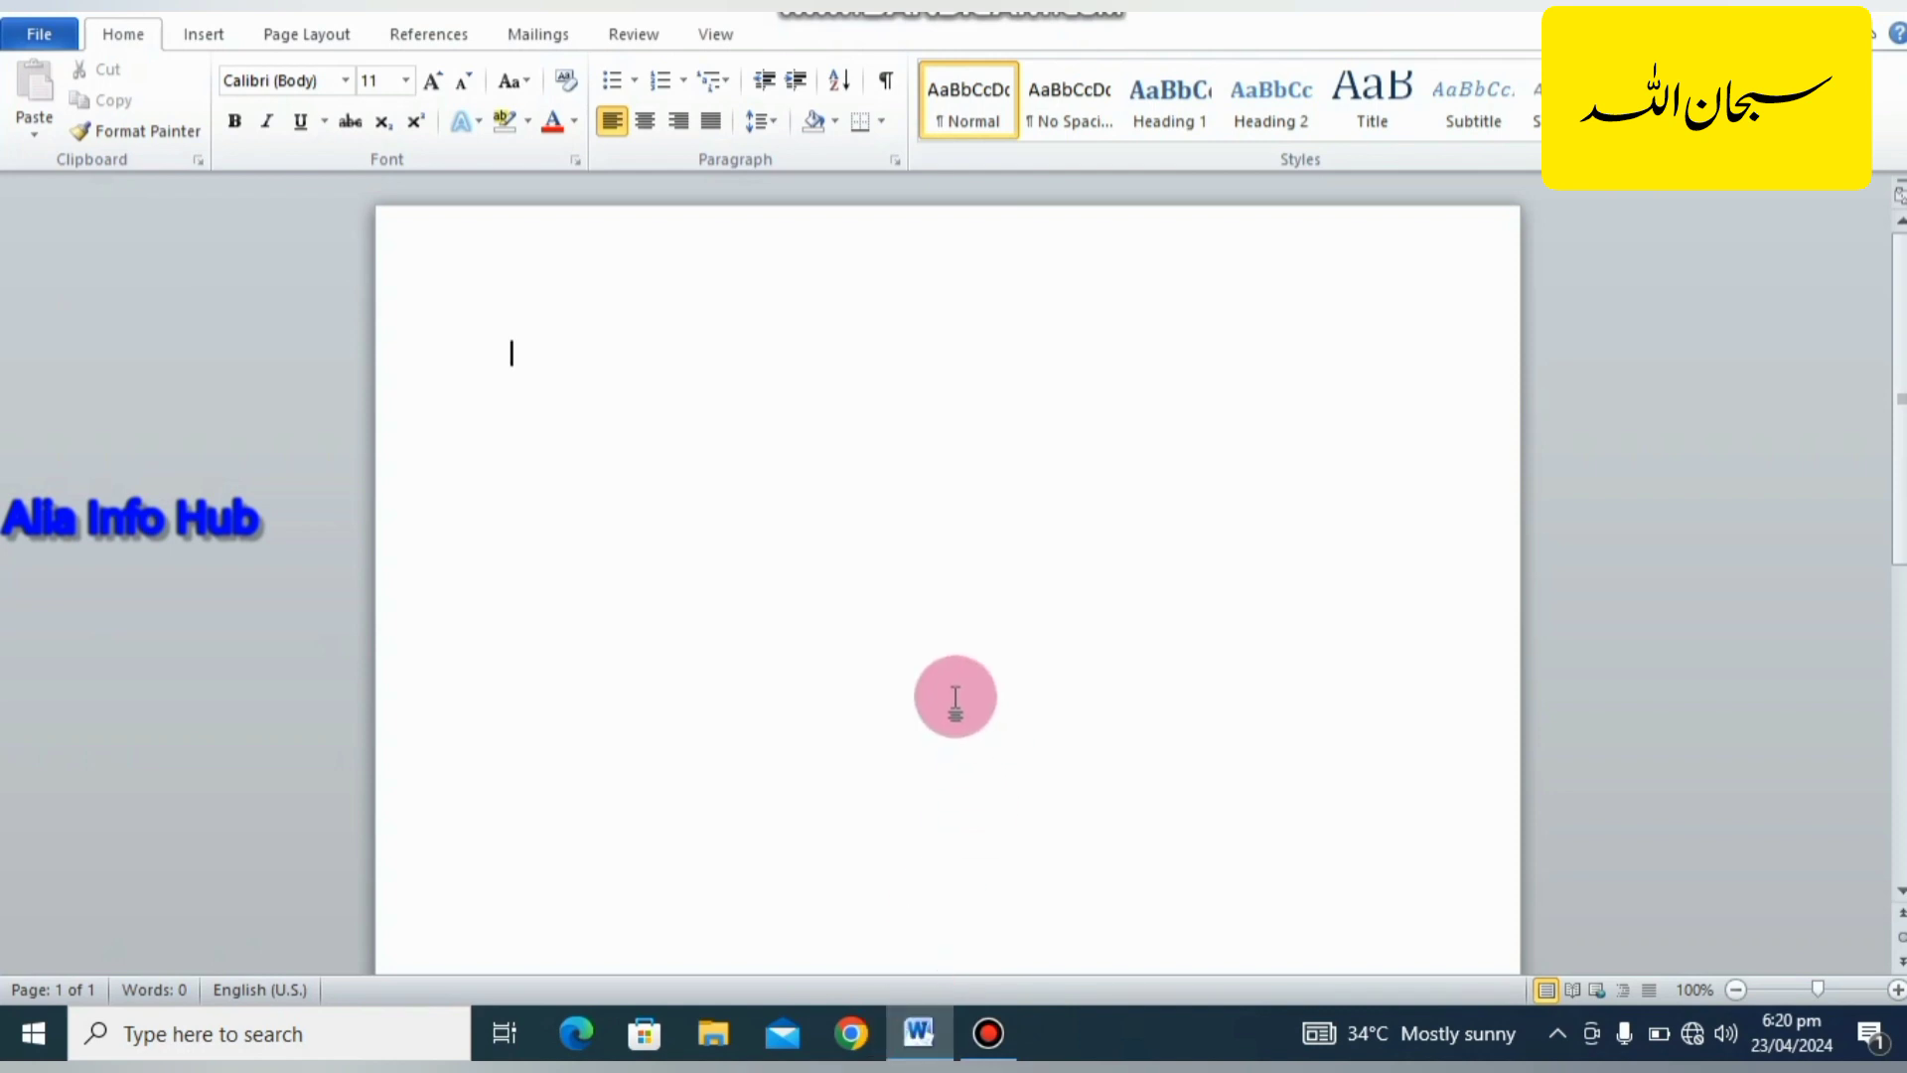
Start creating an envelope and copy the return address into the delivery address.
left_click(562, 32)
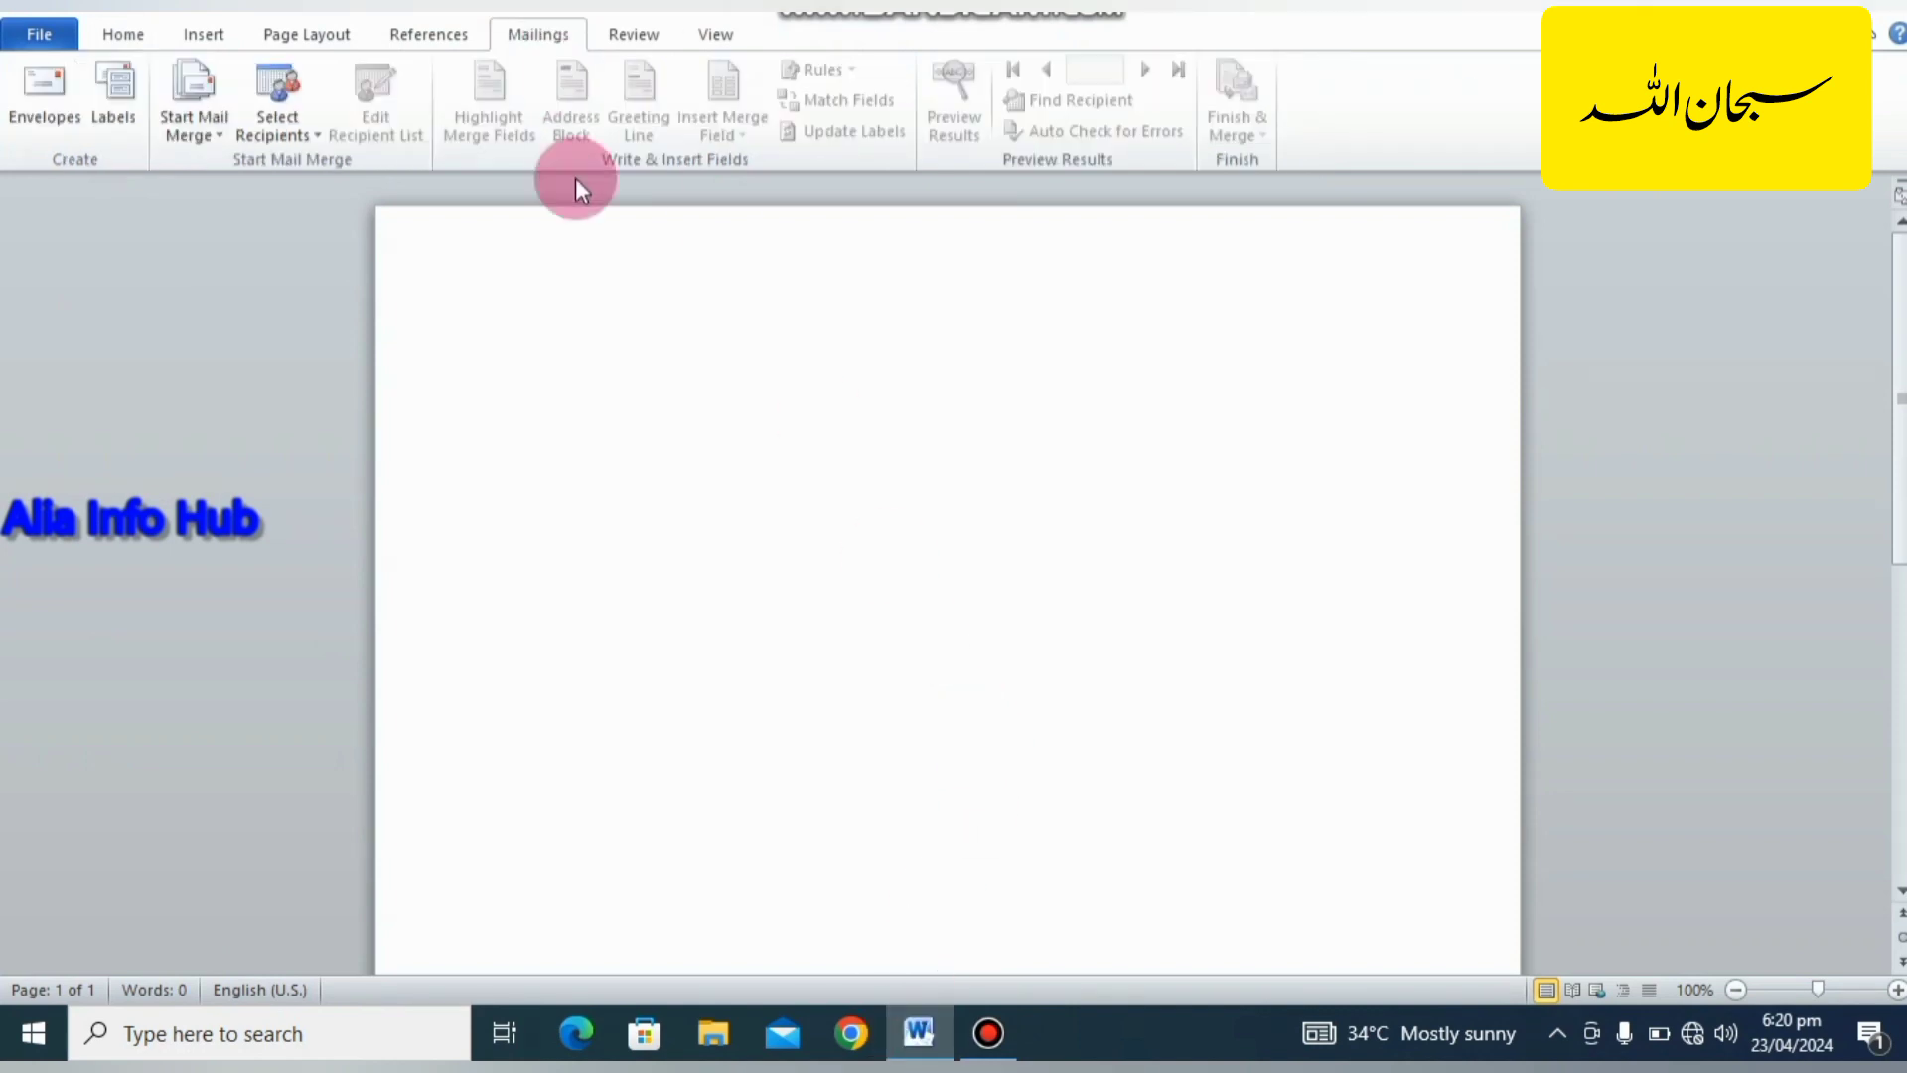
mouse_move(581, 189)
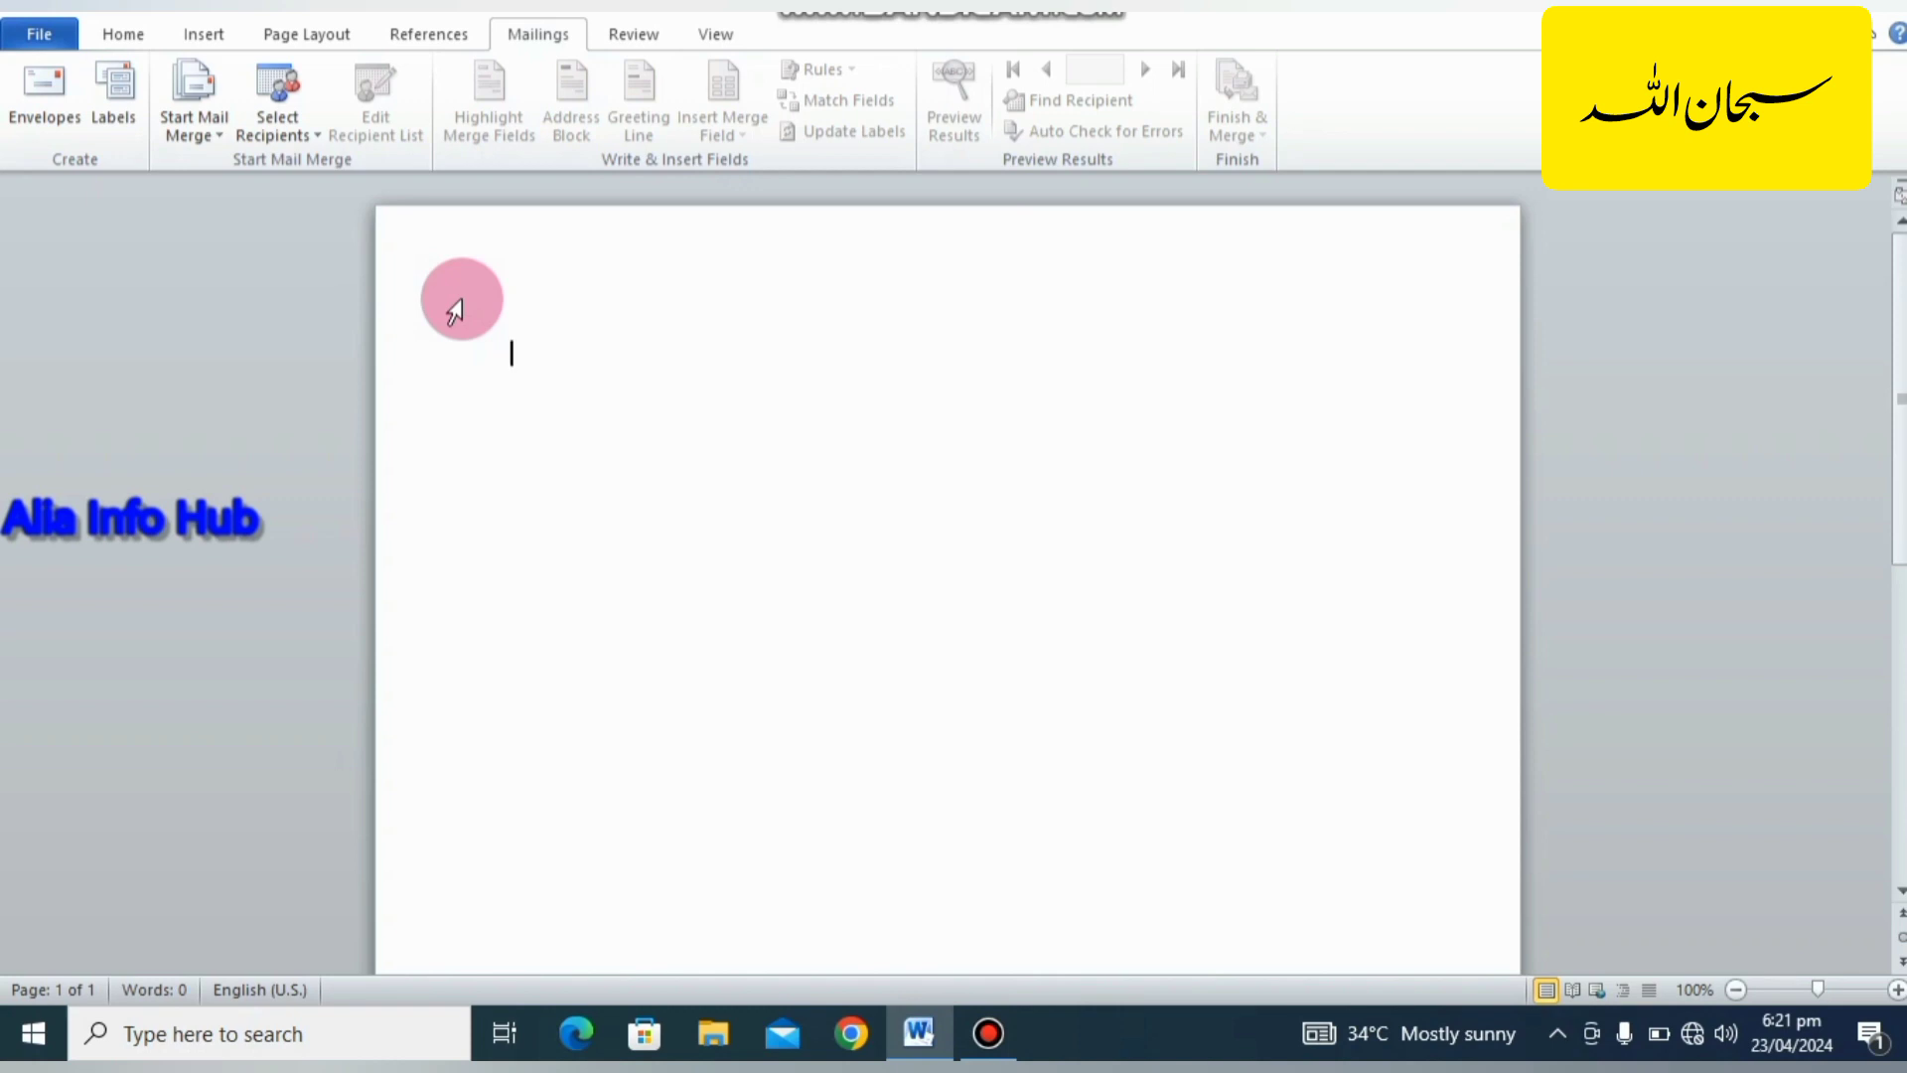
left_click(56, 120)
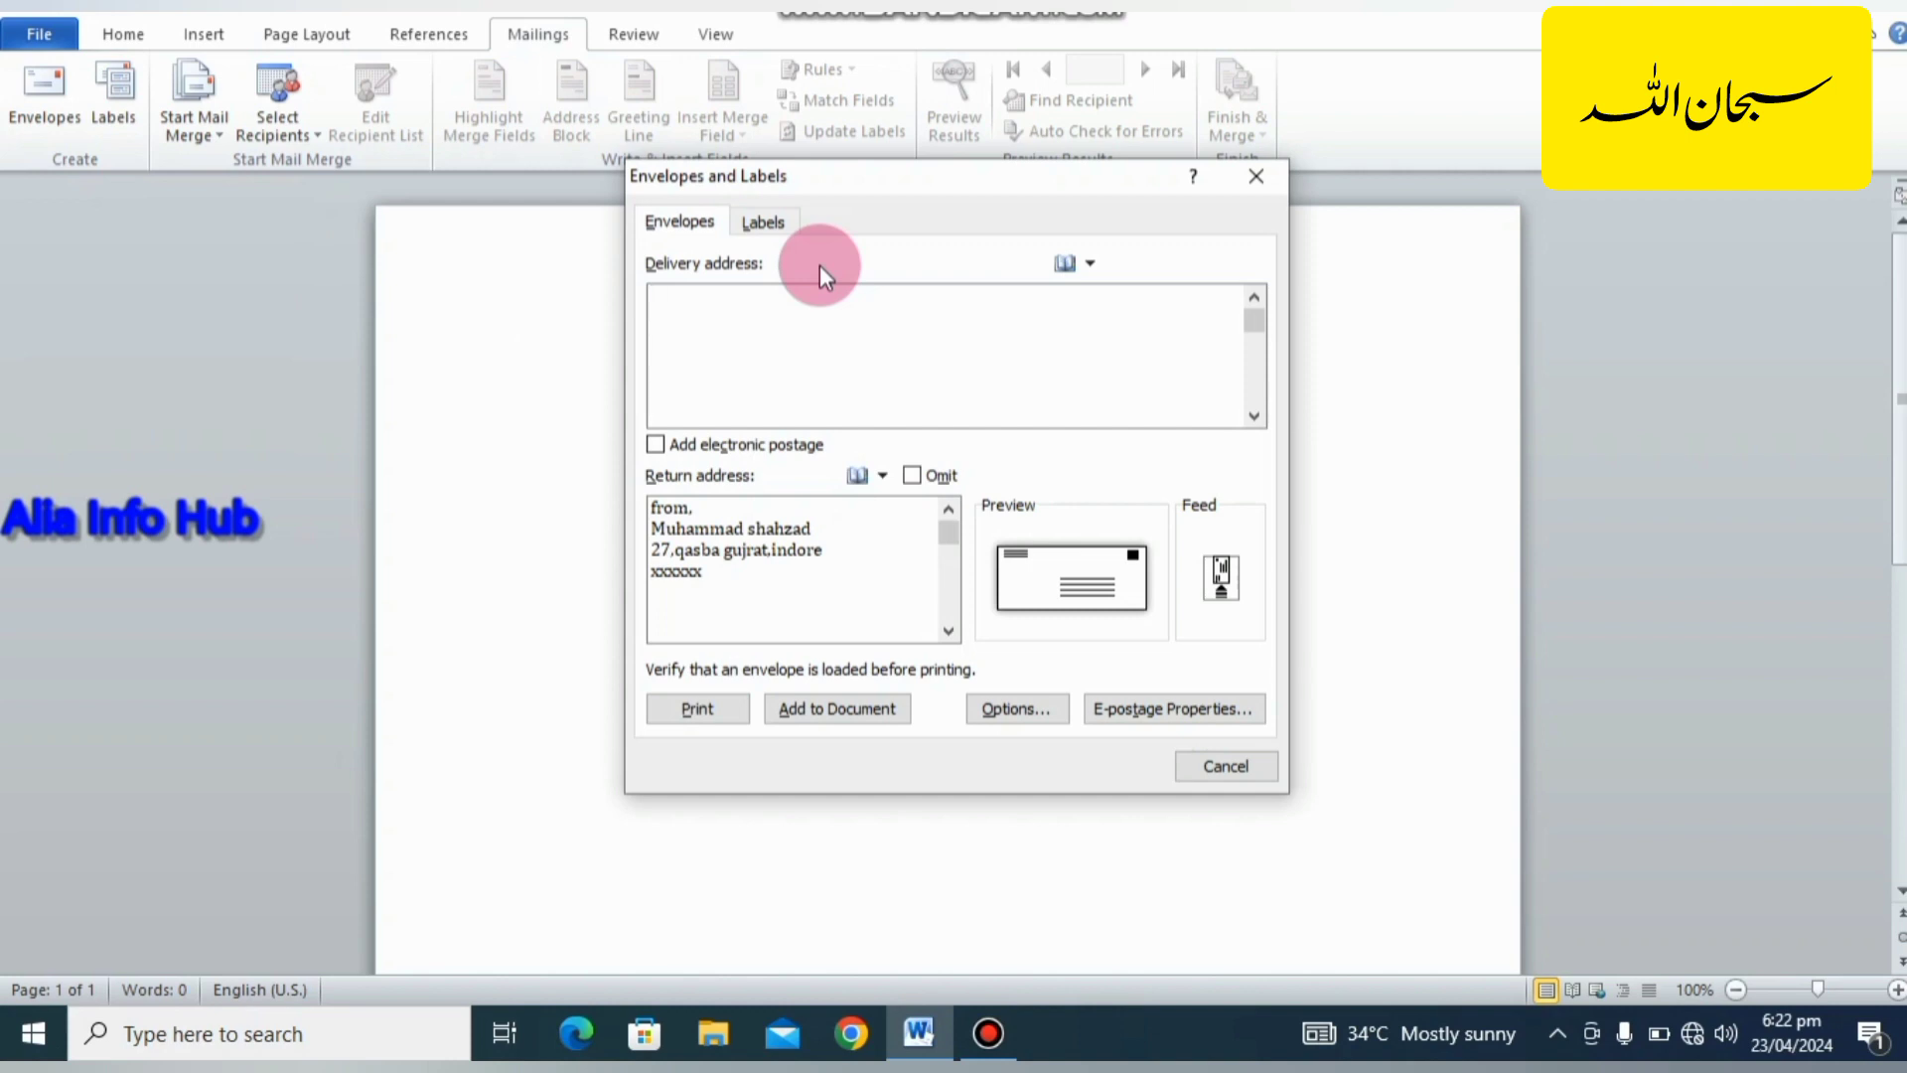
left_click(714, 331)
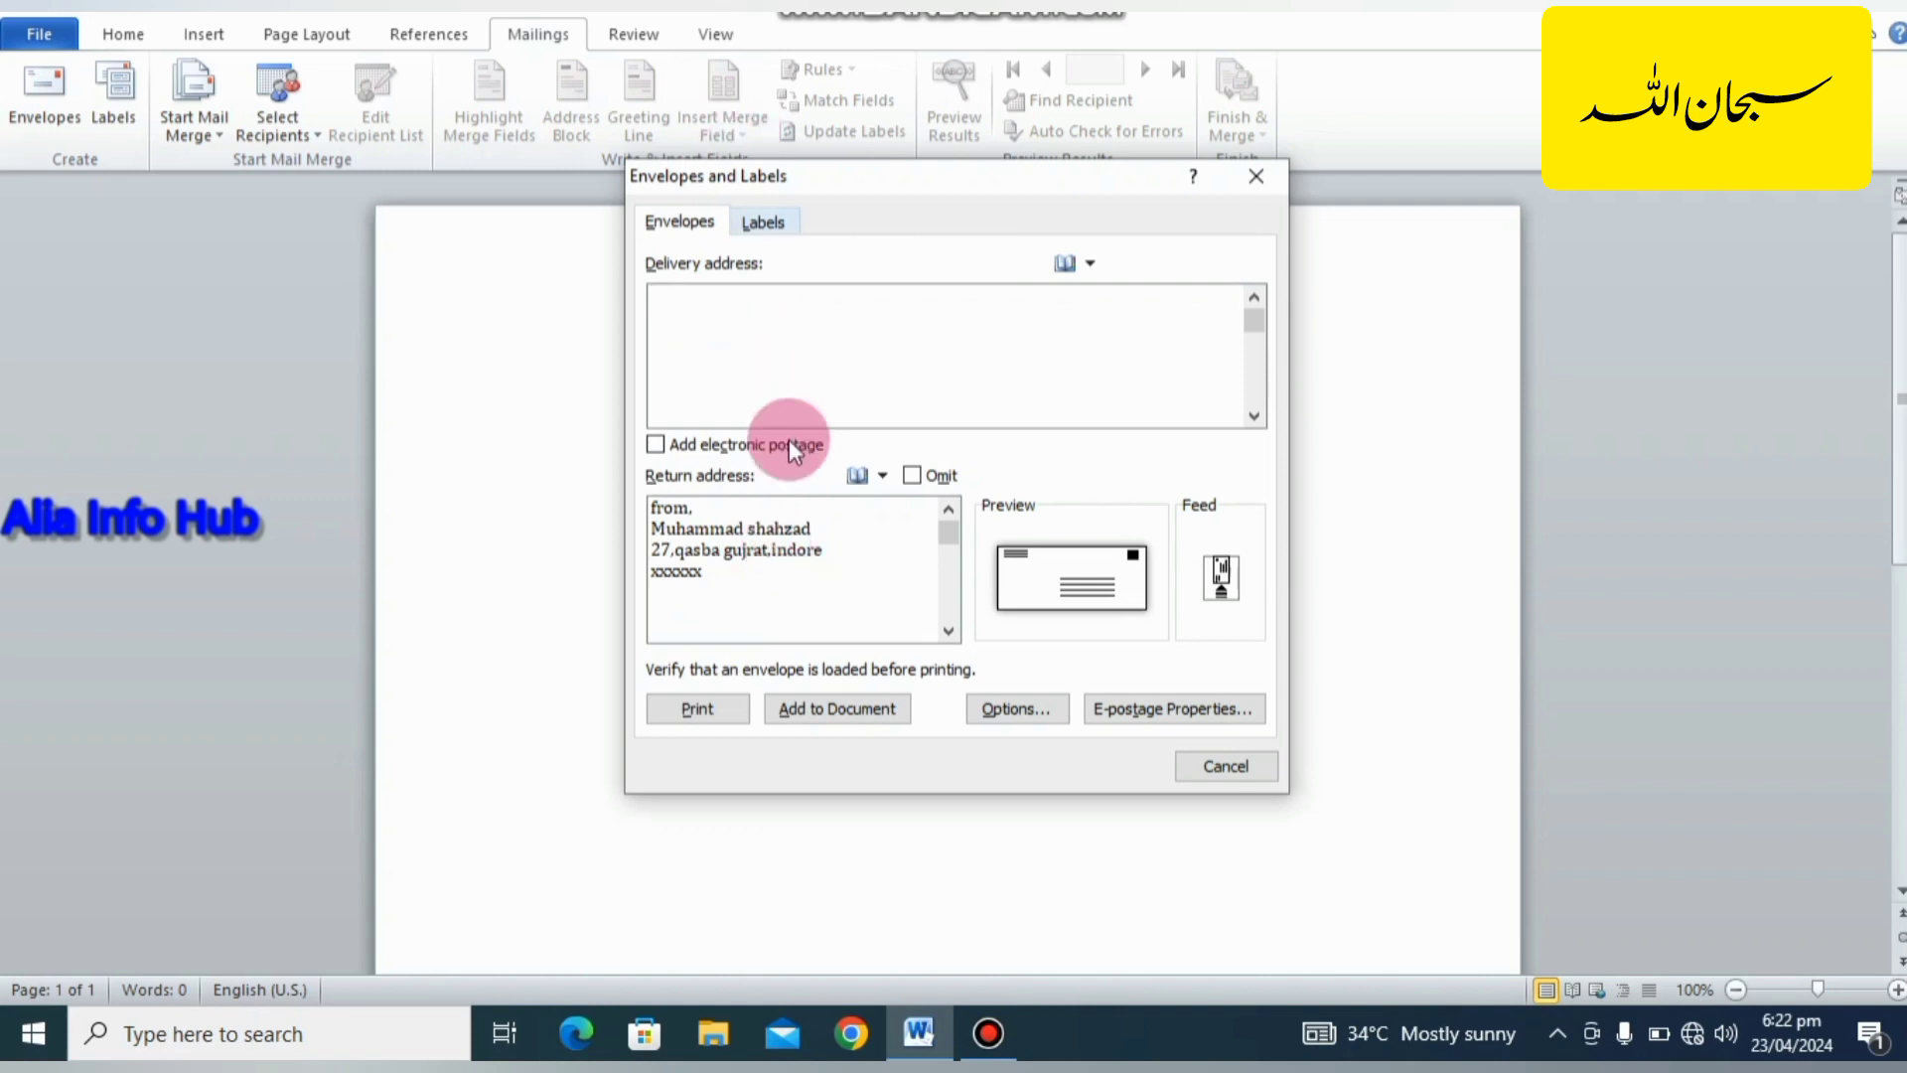
left_click_drag(702, 575, 666, 494)
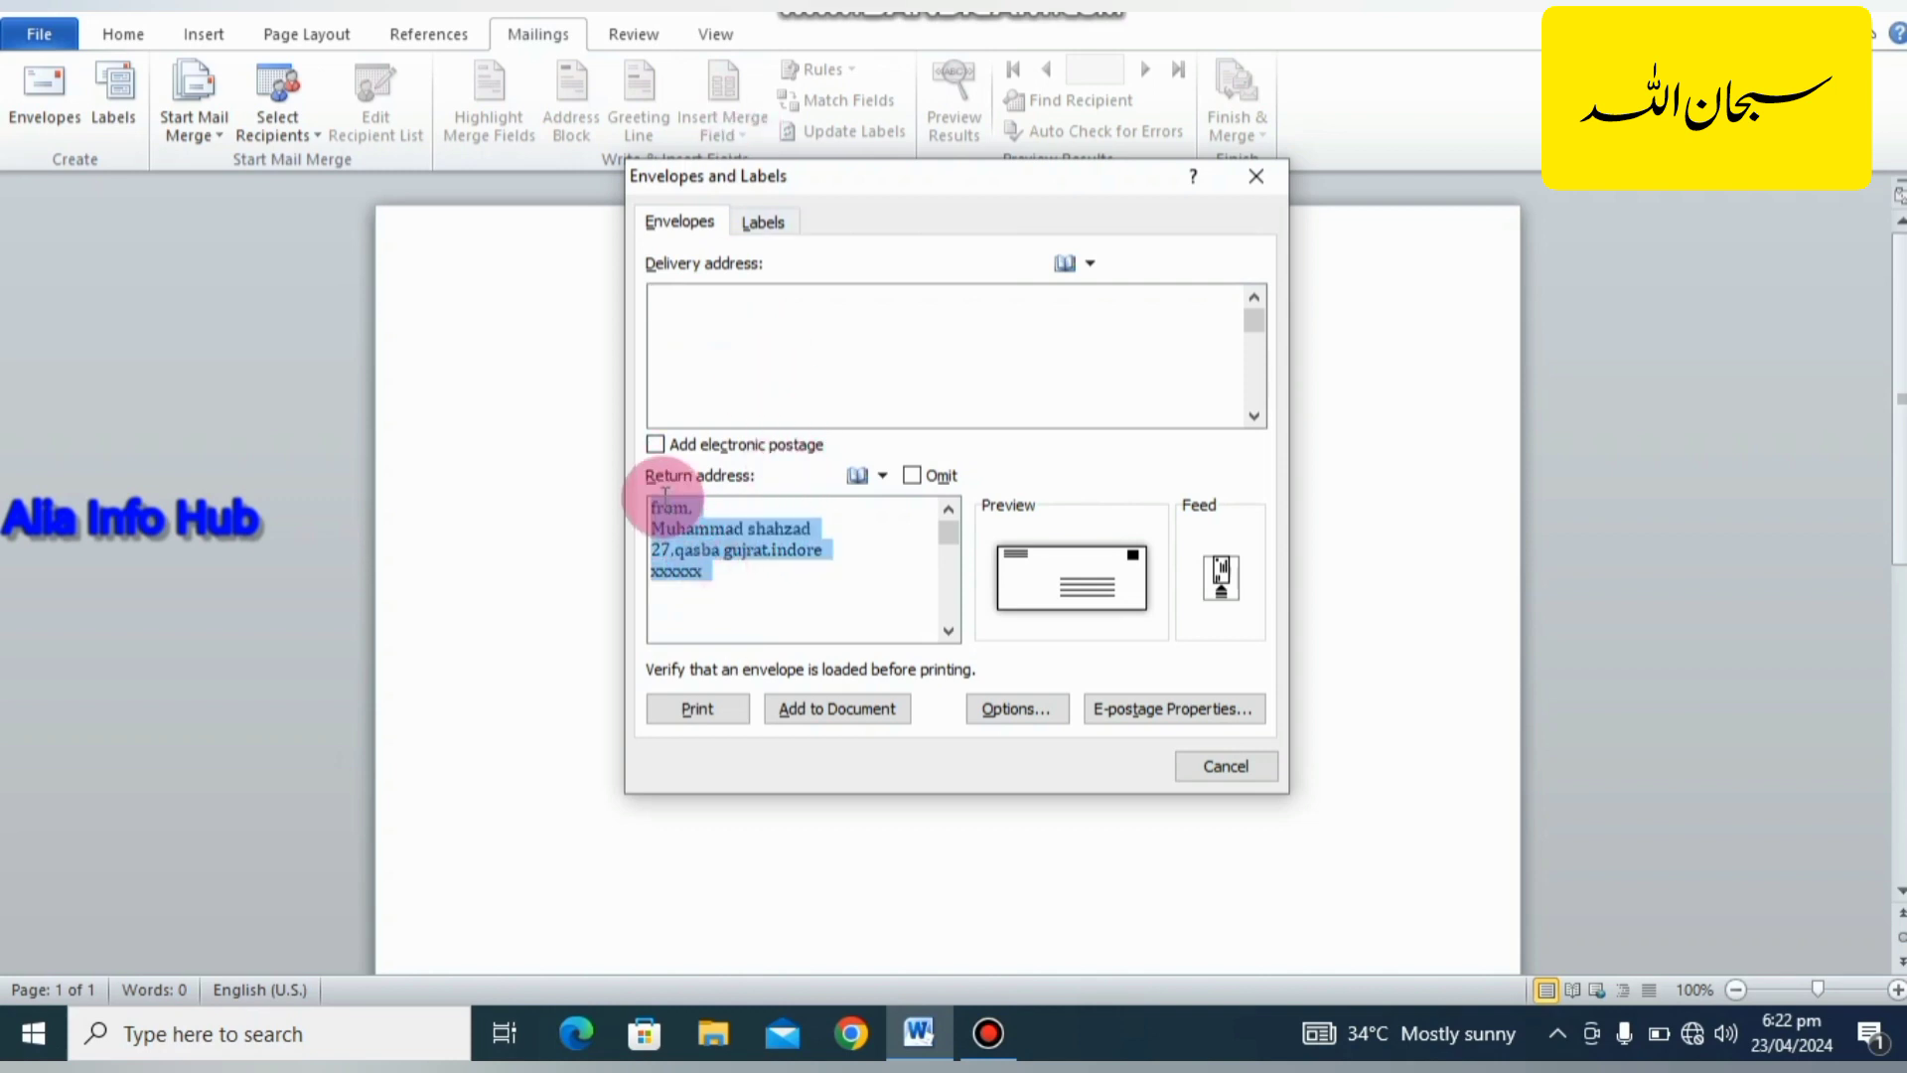
right_click(690, 564)
left_click(724, 611)
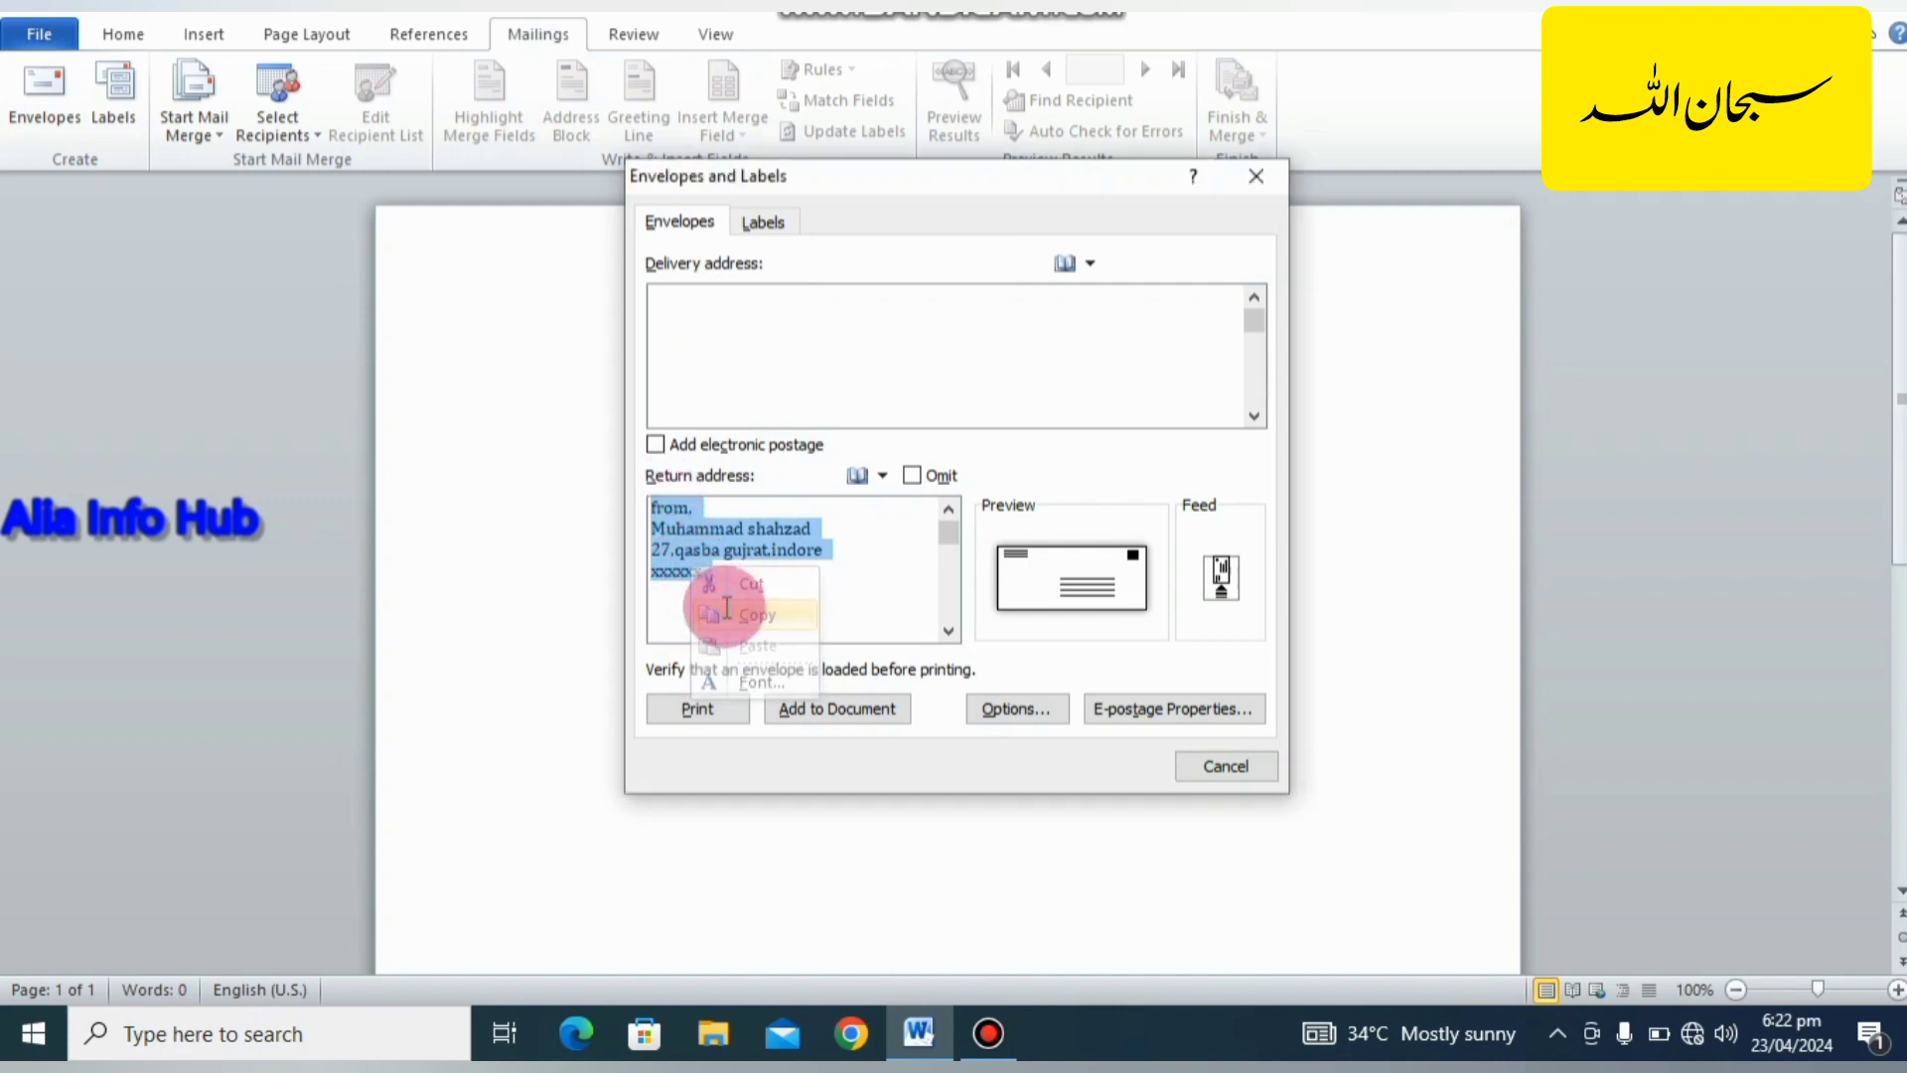
left_click(718, 563)
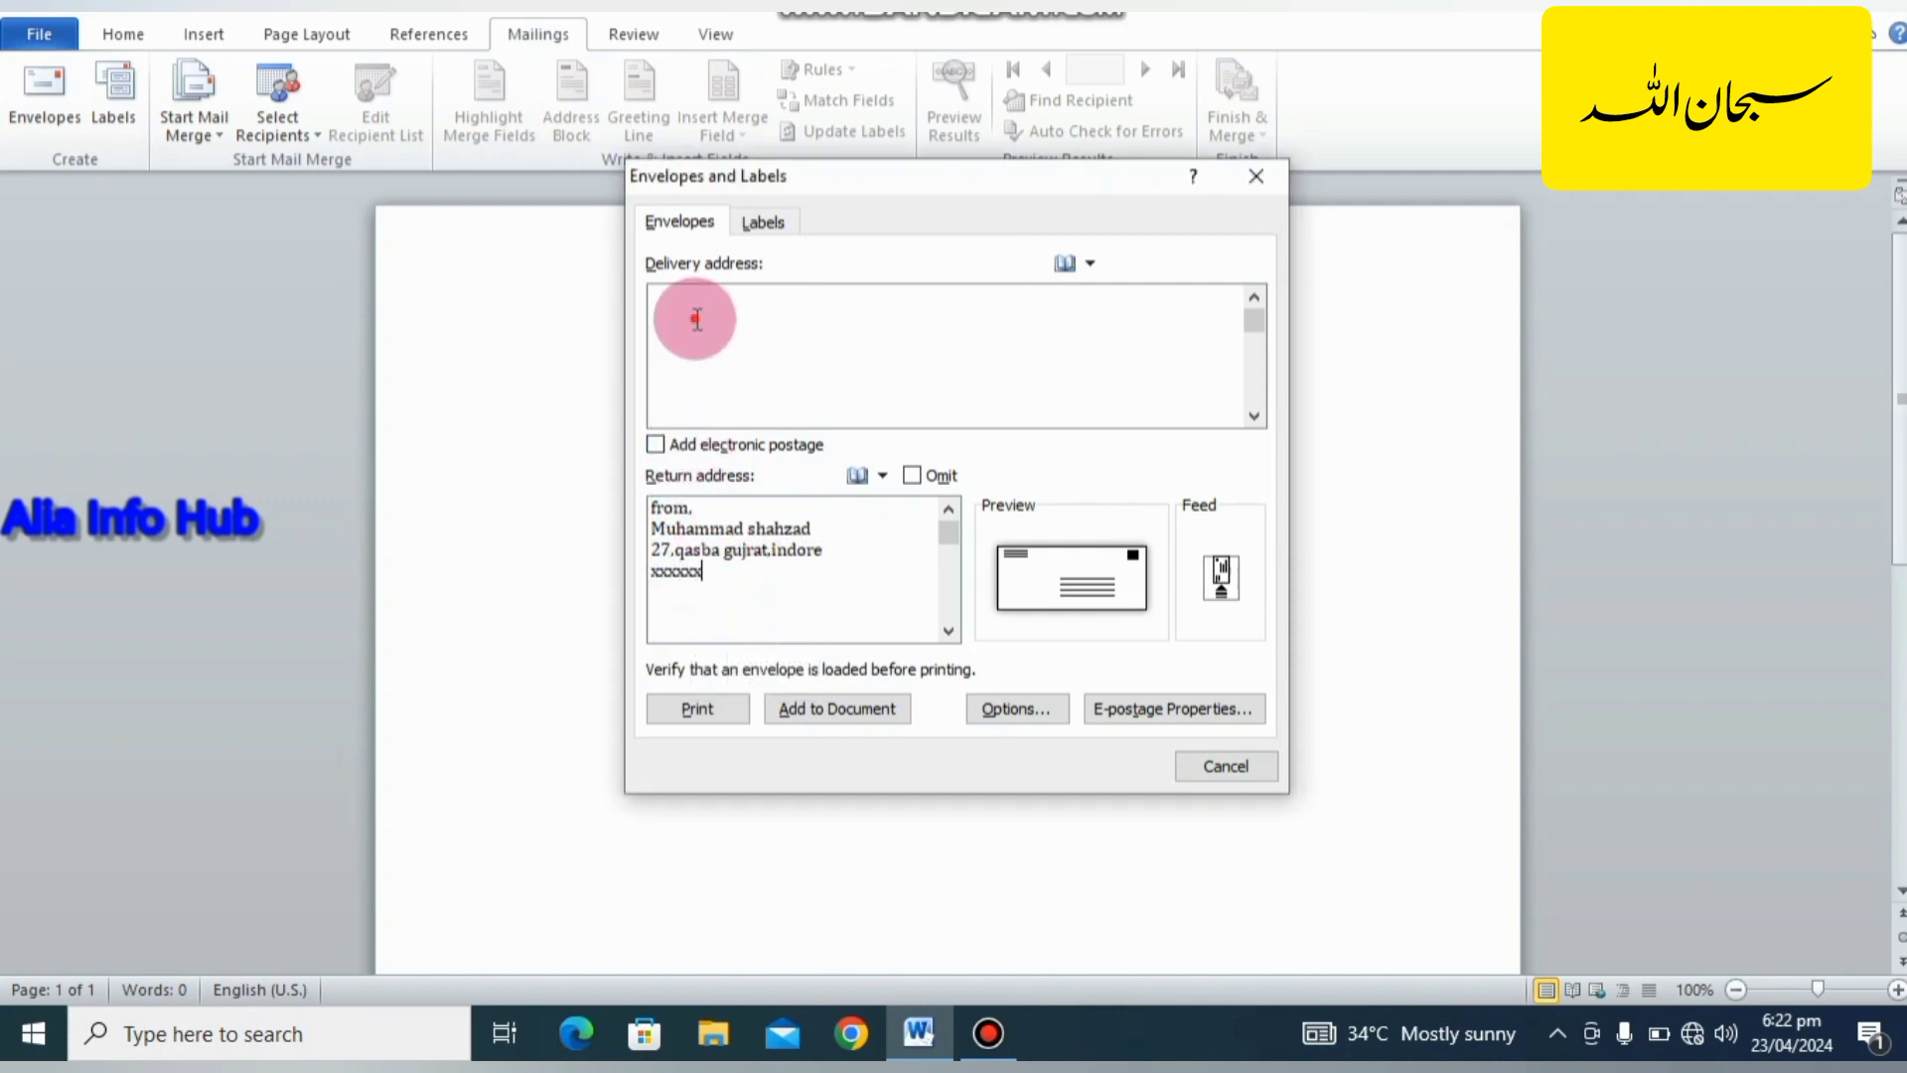
left_click(697, 319)
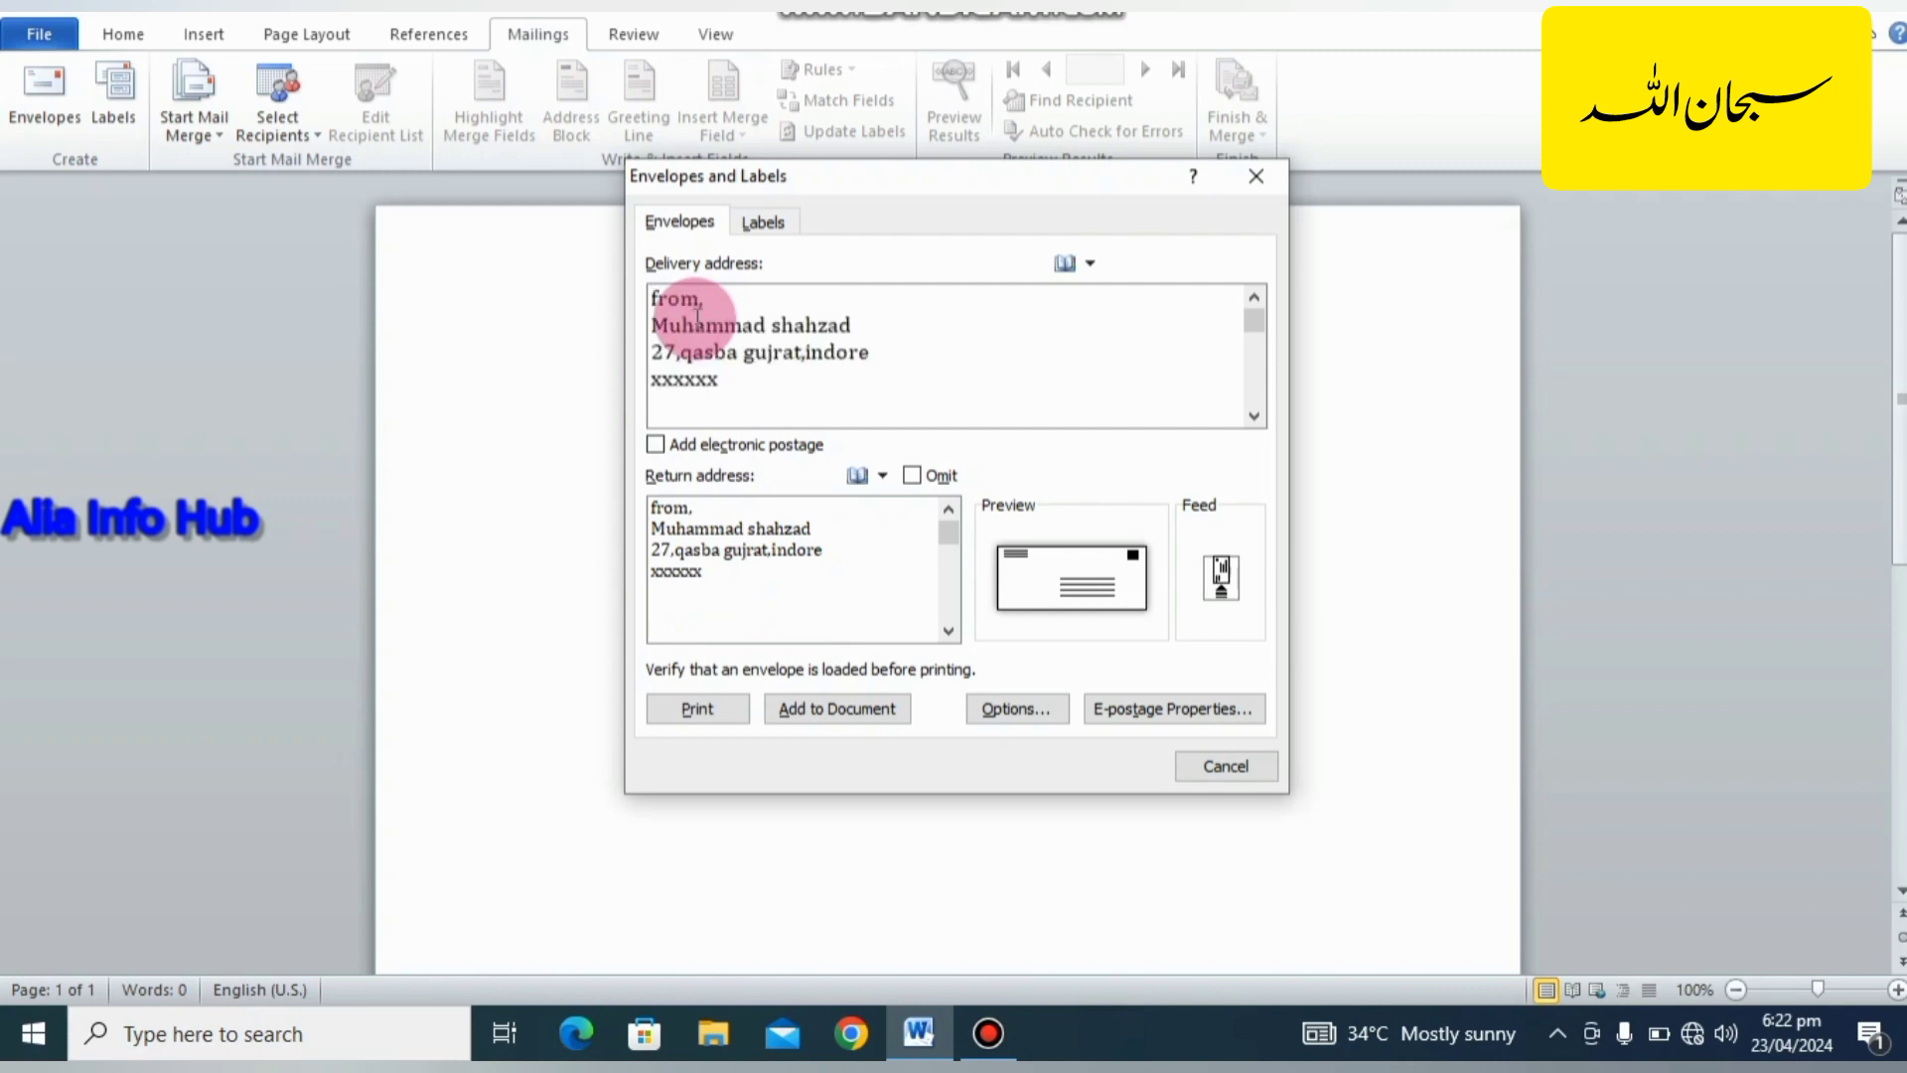
Change the delivery address opening from "from" to "to" and replace the surname with the recipient's.
key("BackSpace")
key("BackSpace")
key("BackSpace")
key("BackSpace")
key("BackSpace")
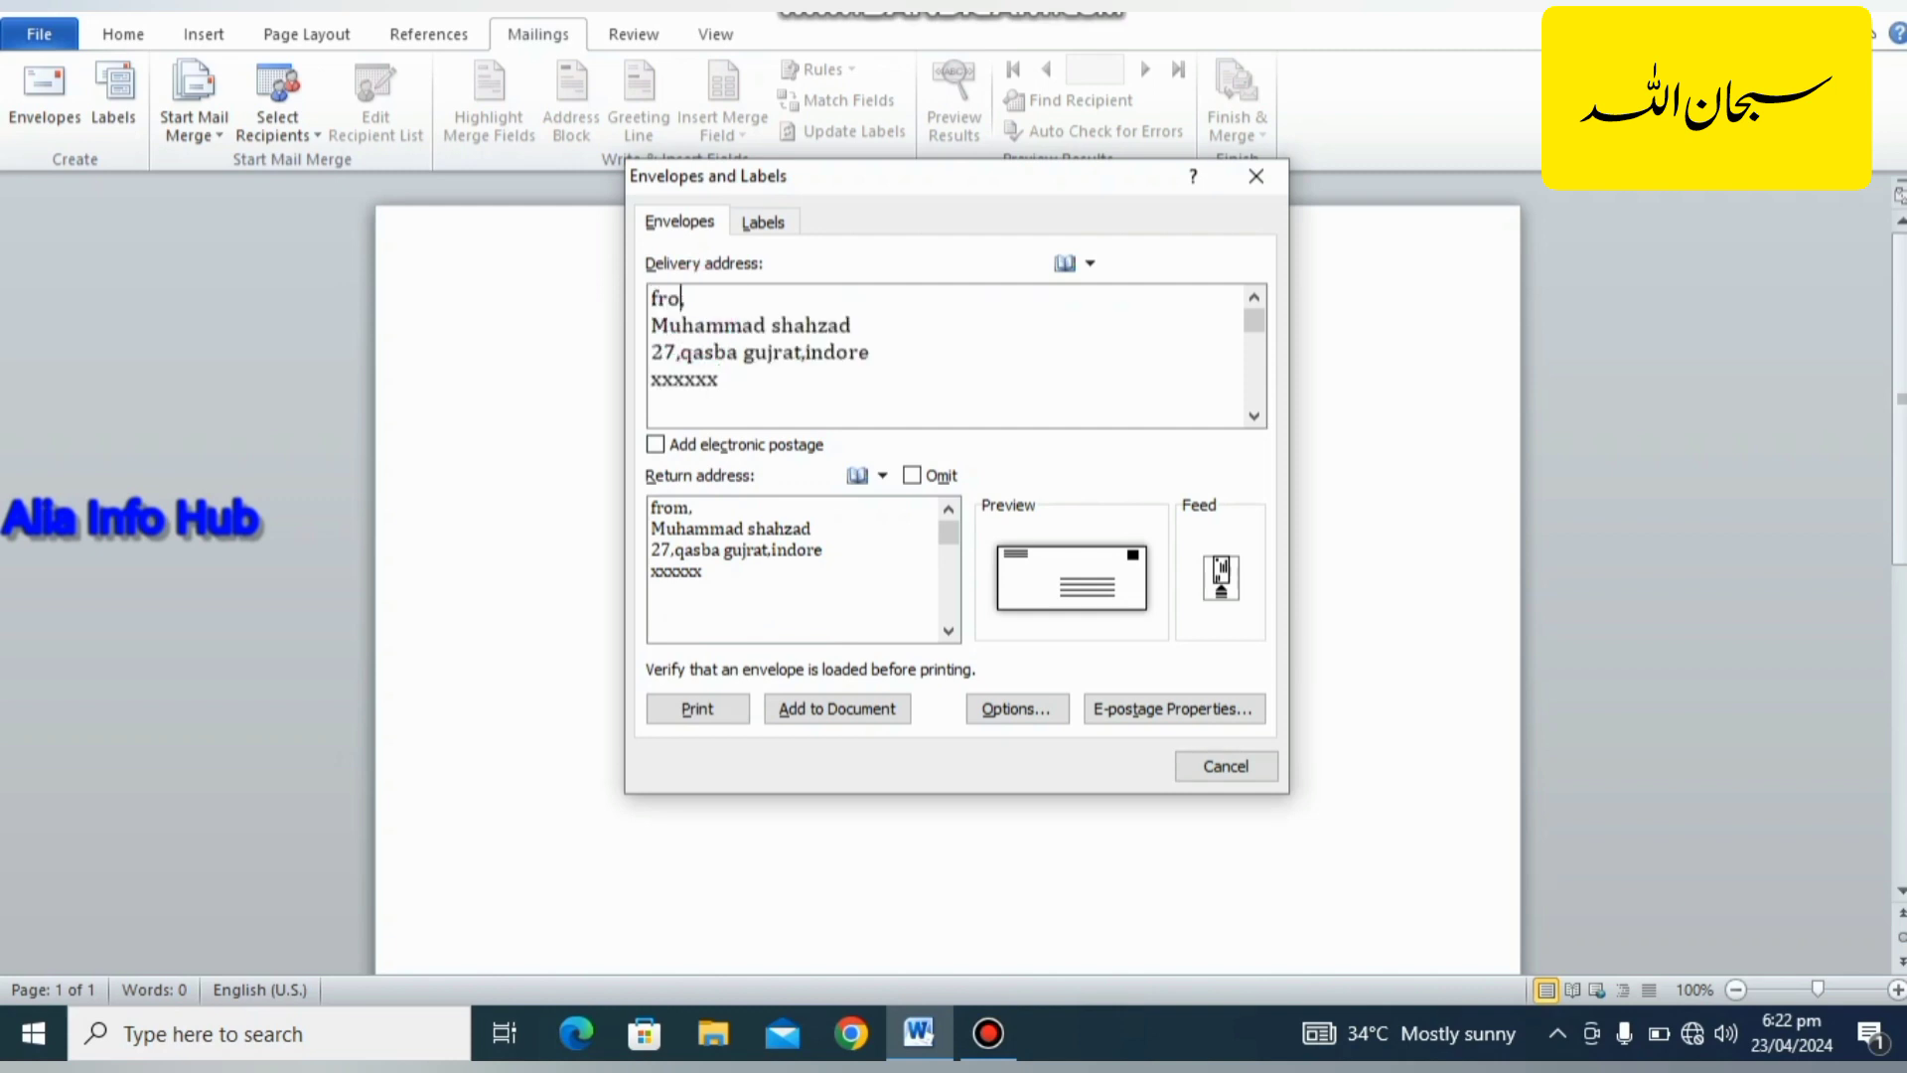
type("to")
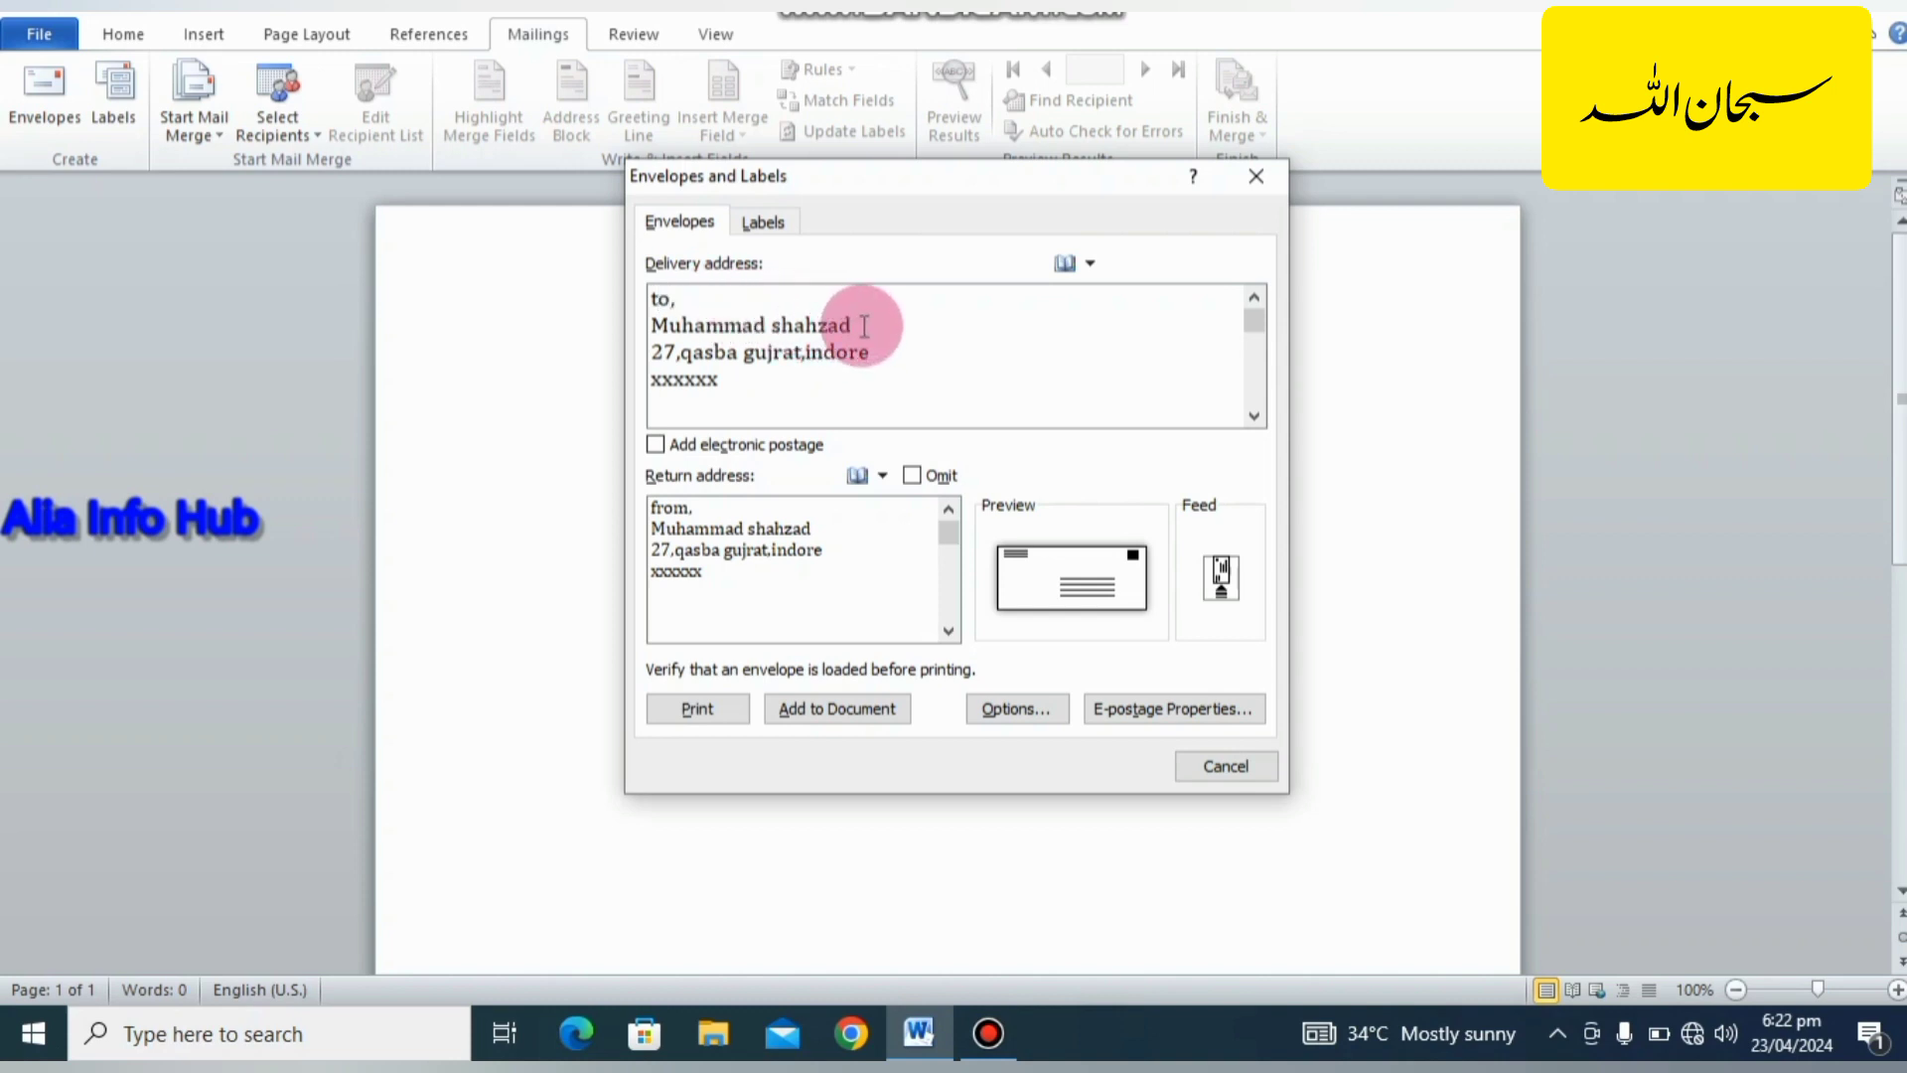
left_click_drag(873, 319, 772, 317)
type("Ali")
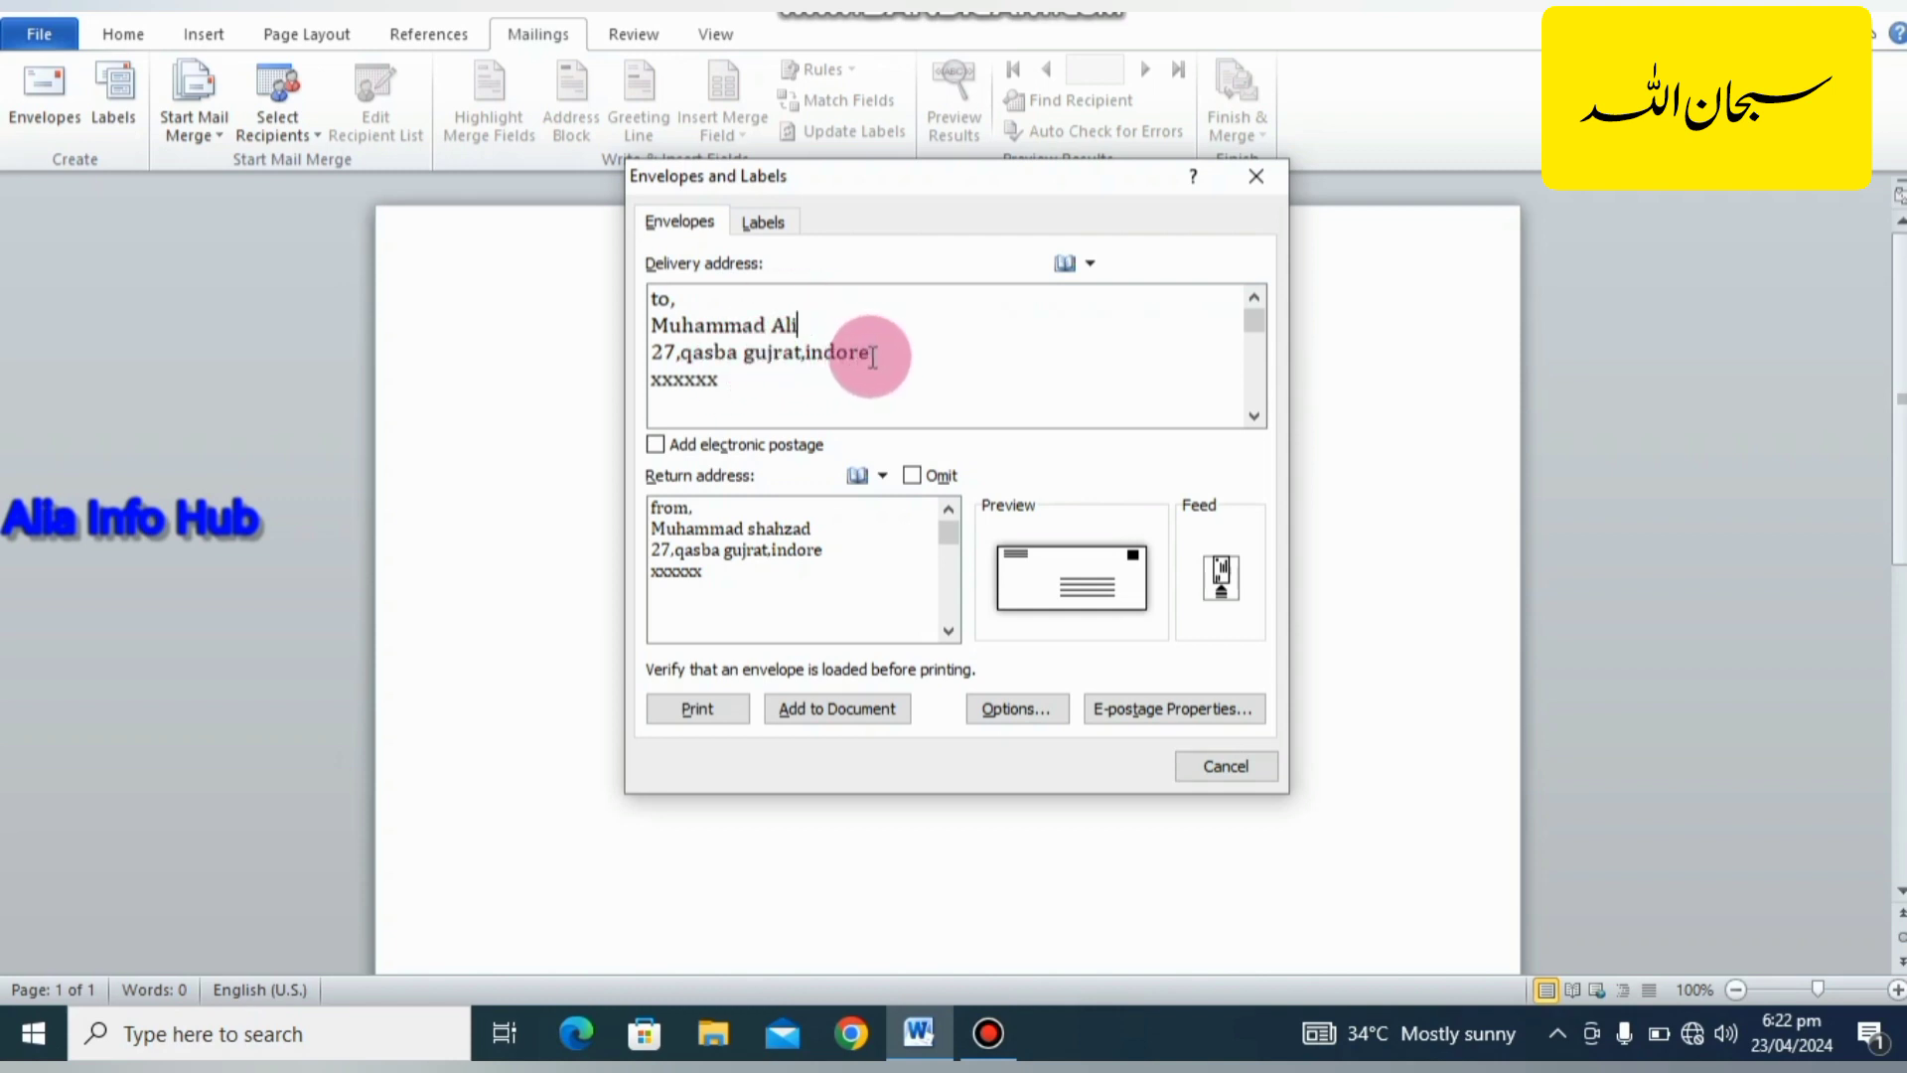
Replace the street and city line of the delivery address with the recipient's city, and add the envelope to the document.
left_click_drag(872, 357, 809, 359)
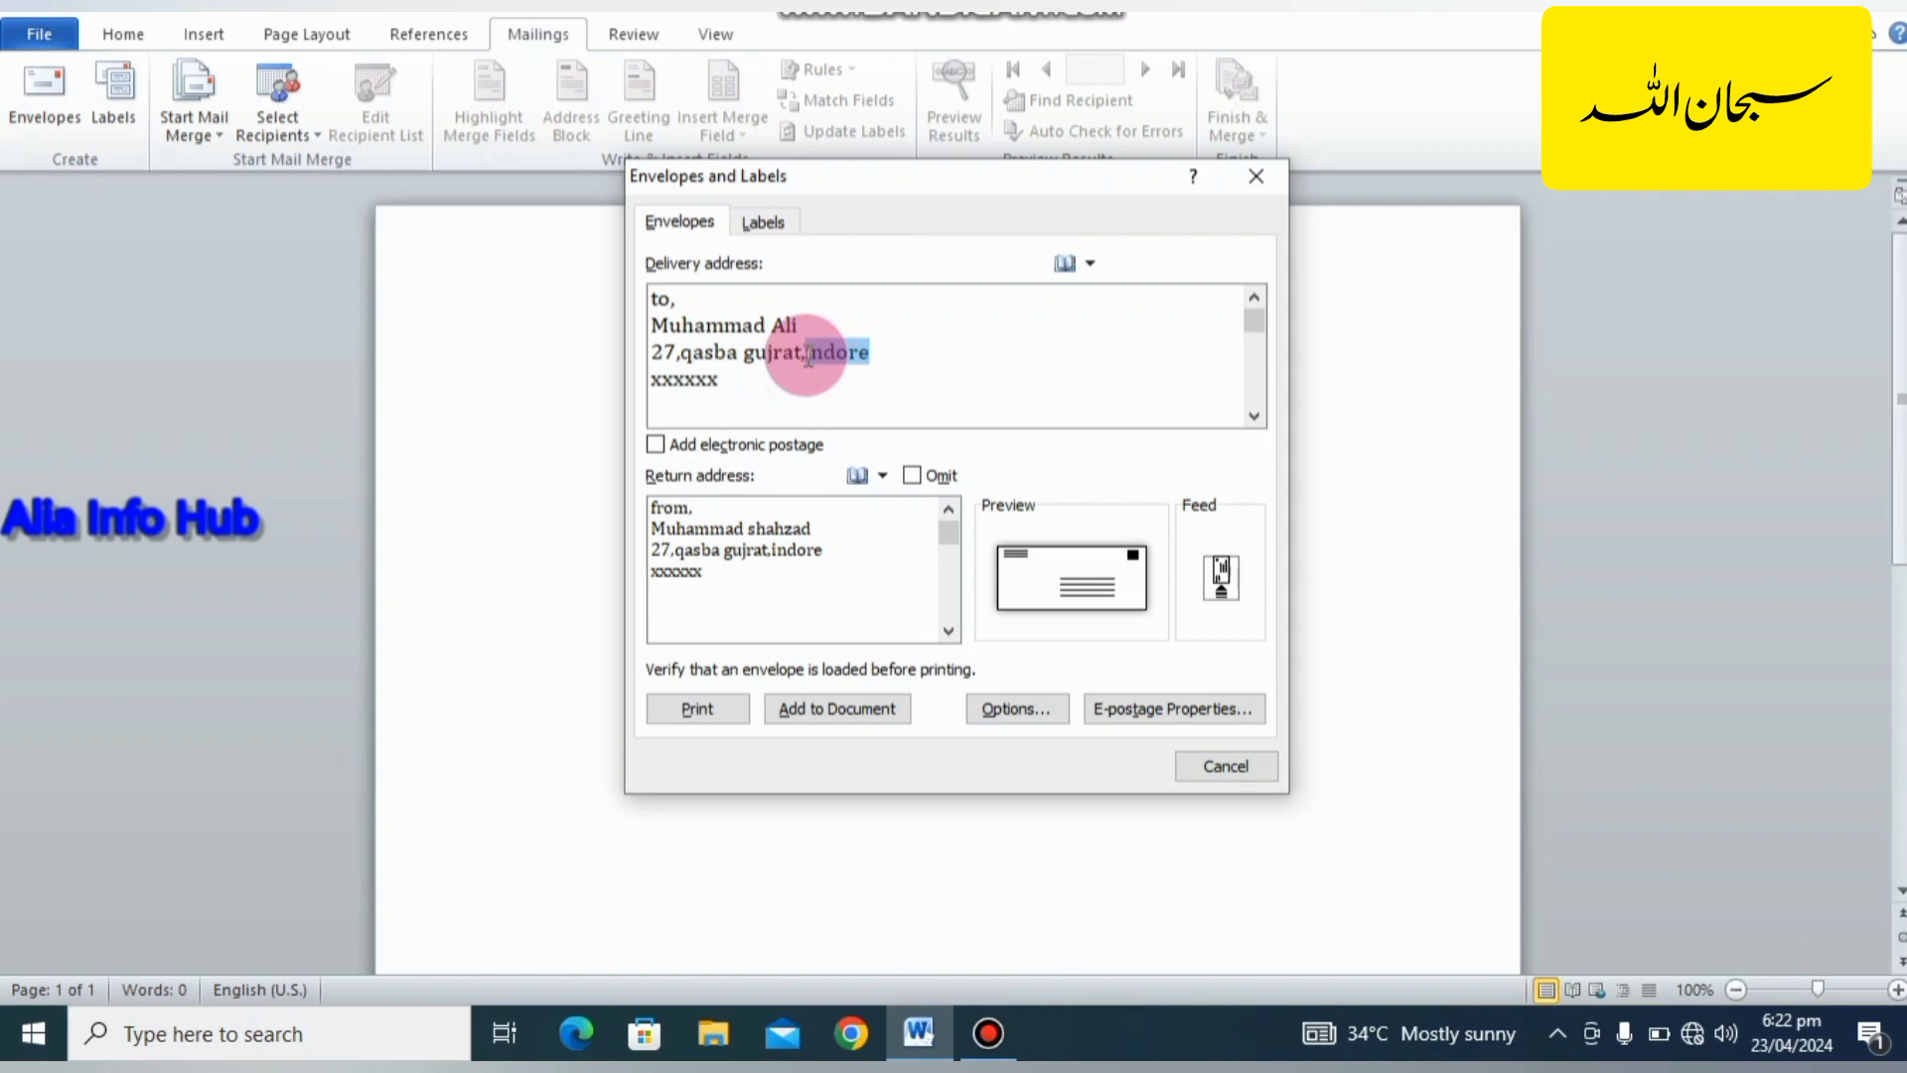
key("BackSpace")
key("BackSpace")
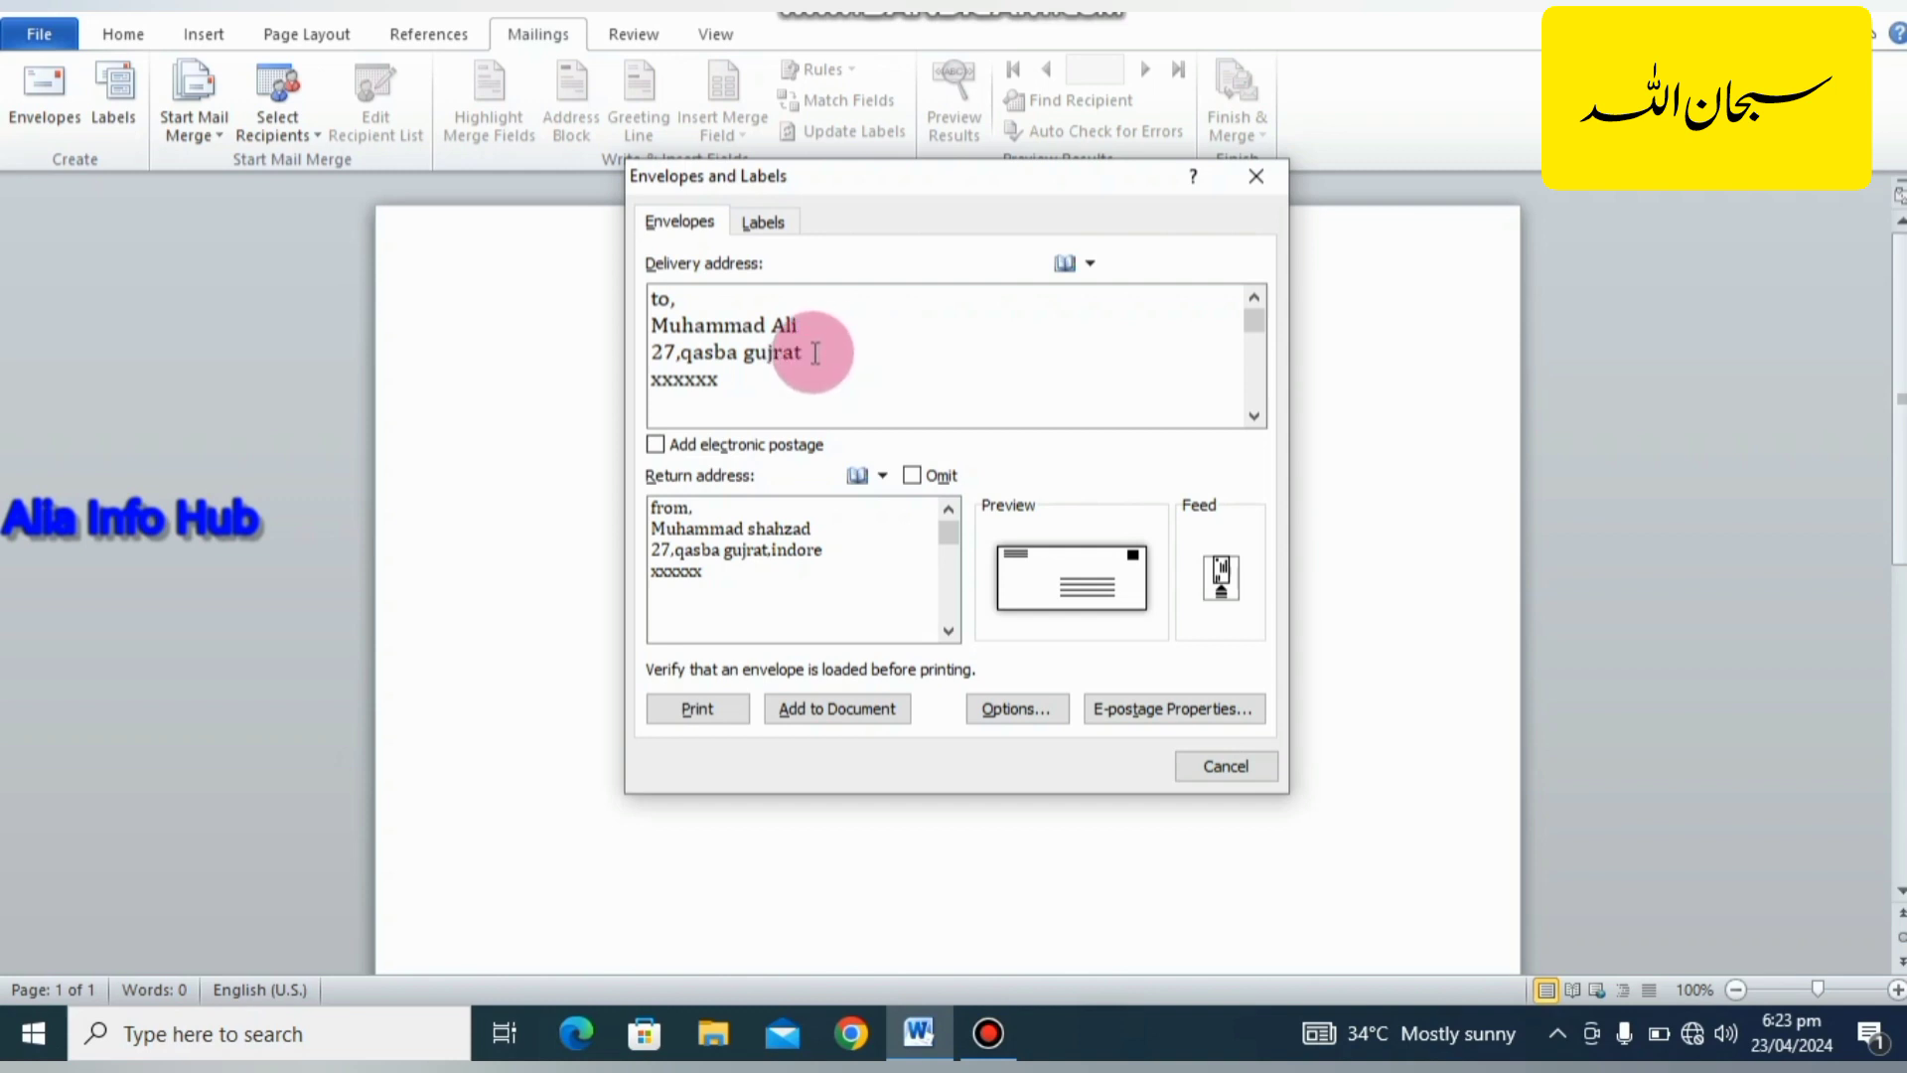
left_click_drag(814, 352, 661, 350)
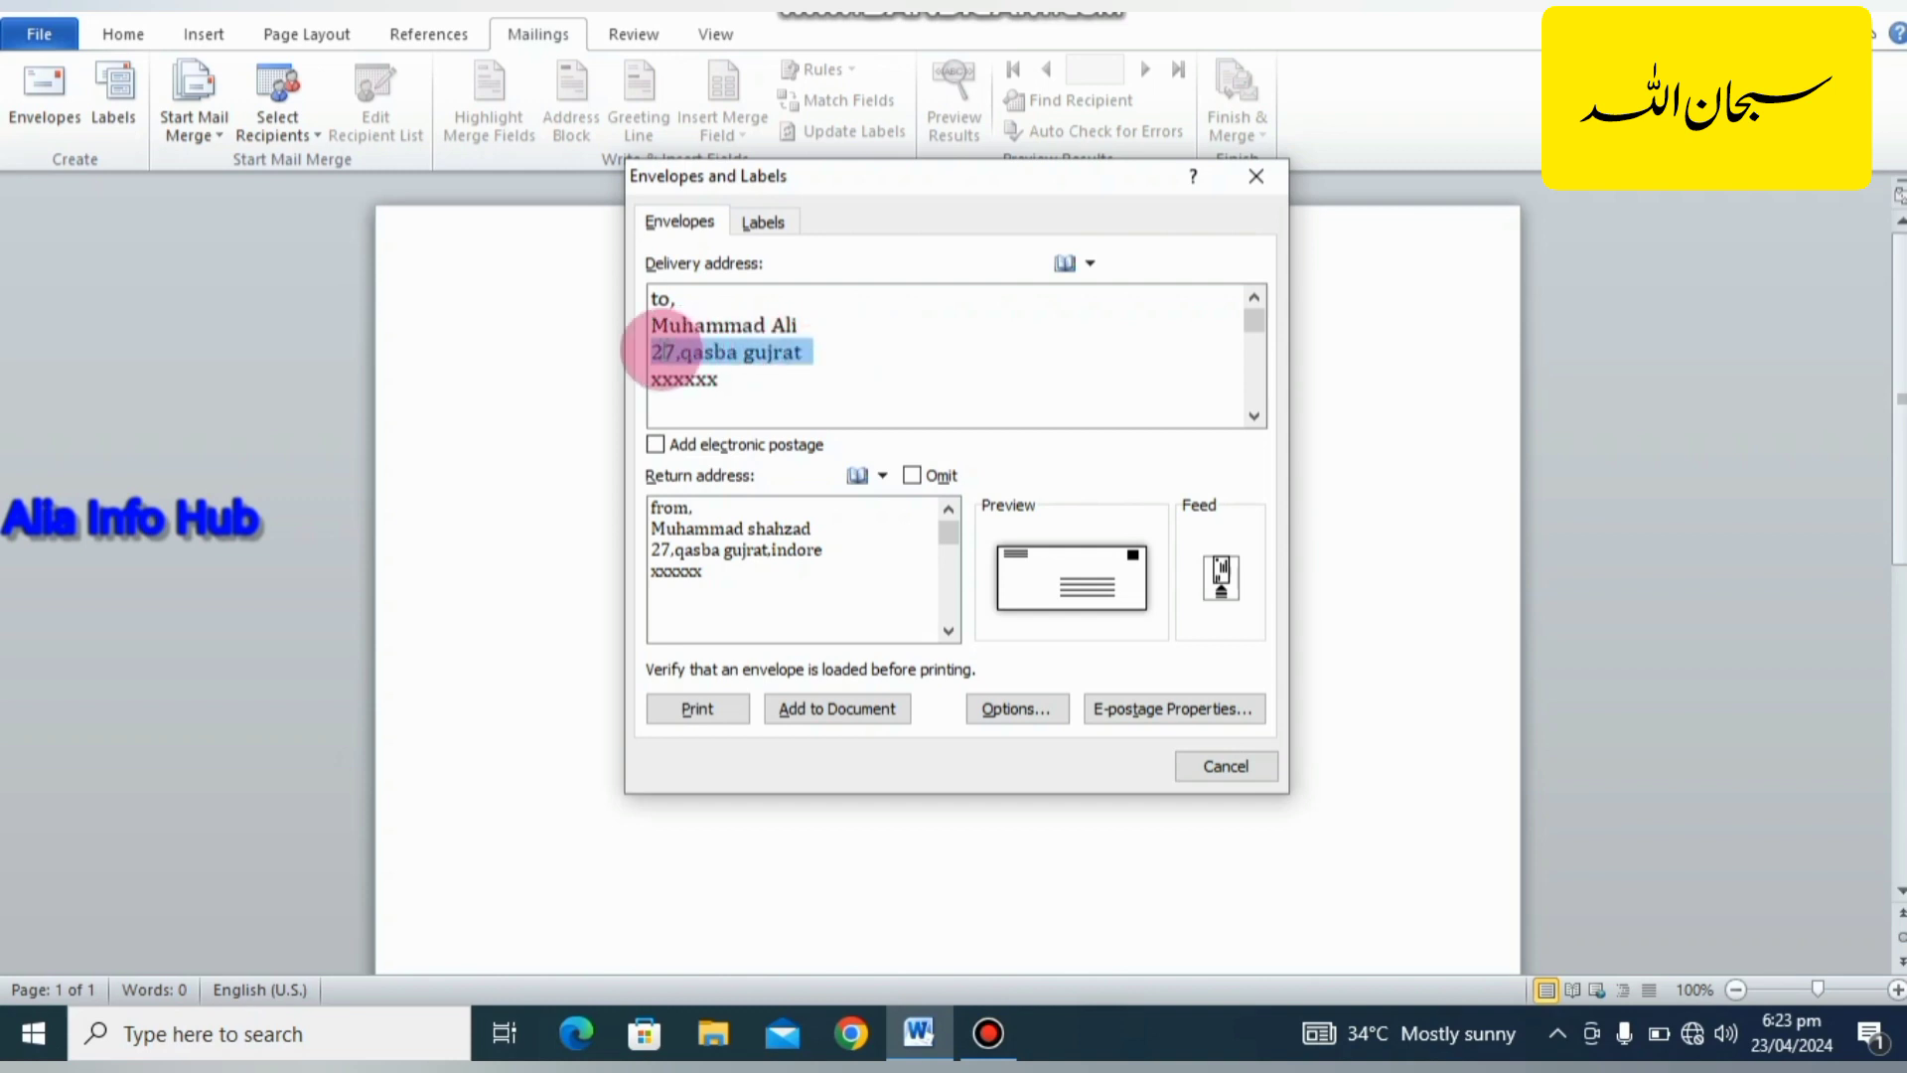
type("lahore")
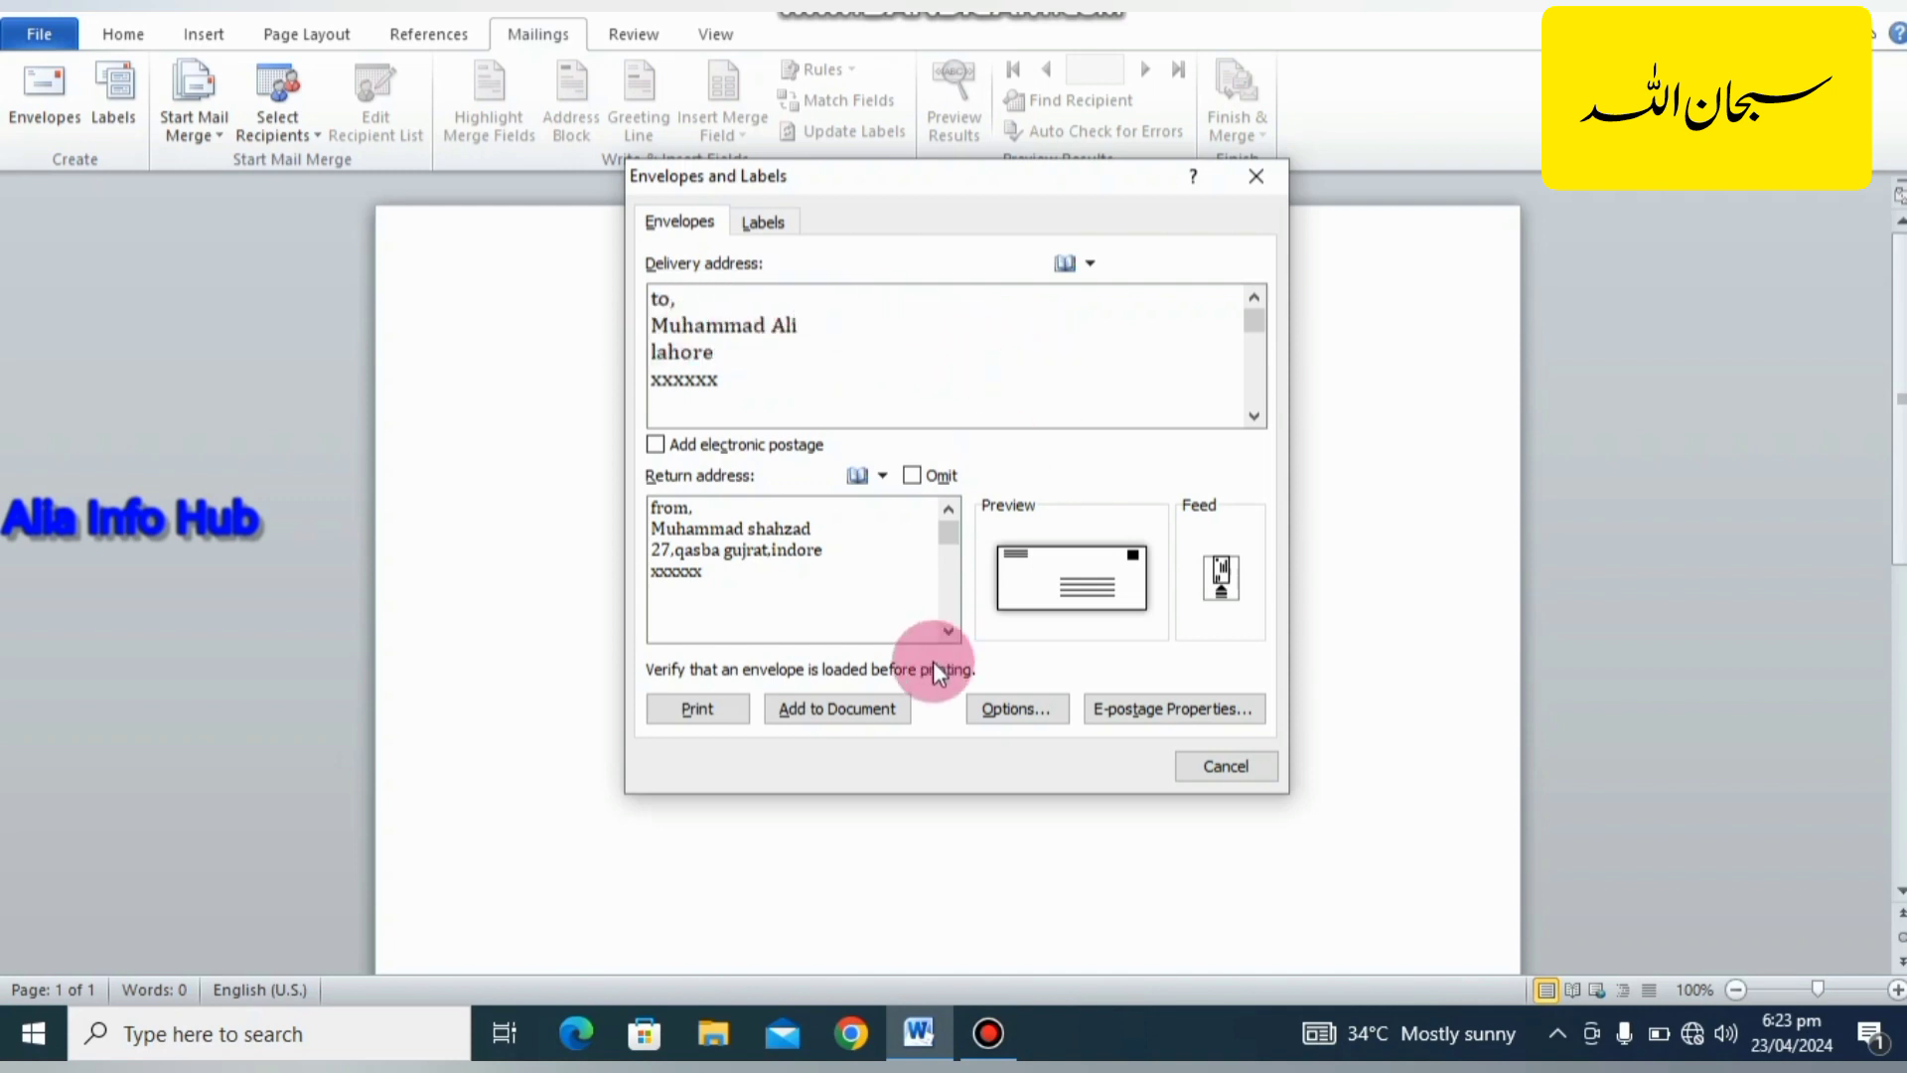
left_click(884, 710)
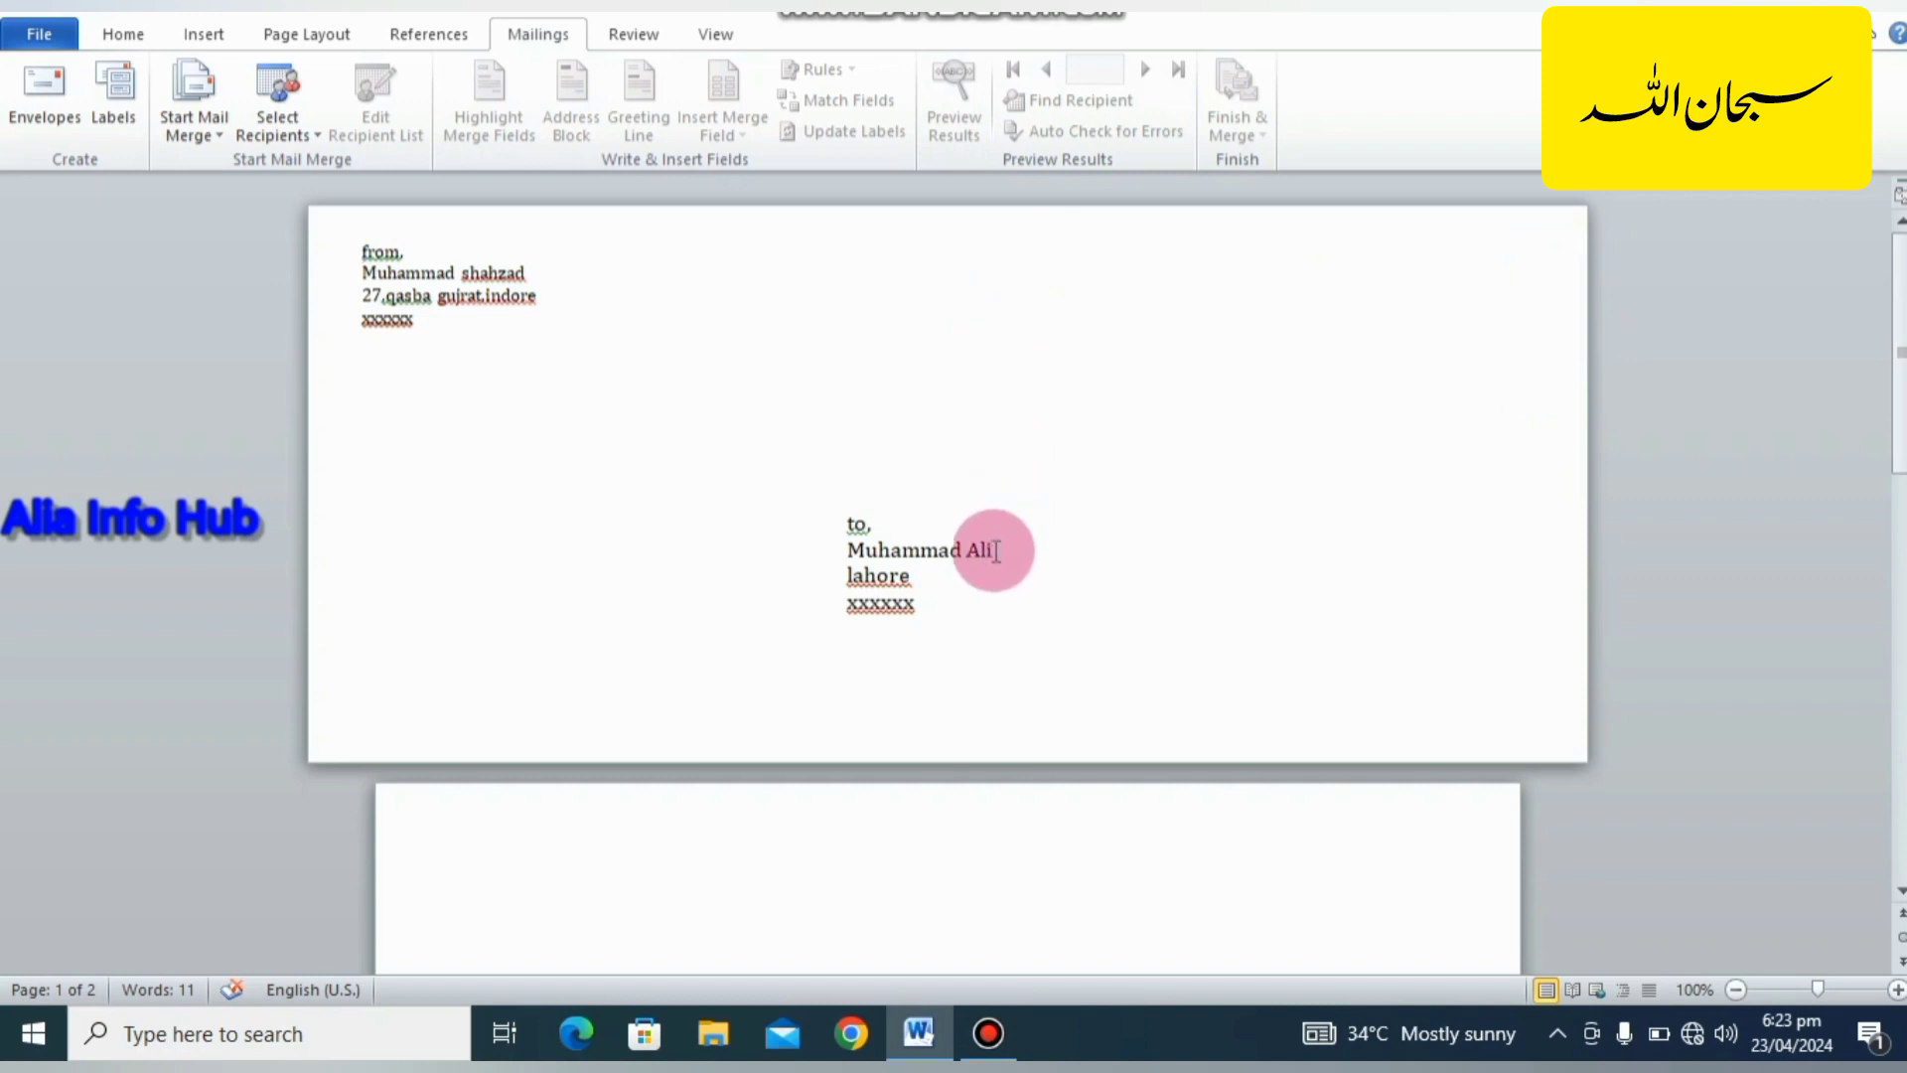
left_click(971, 611)
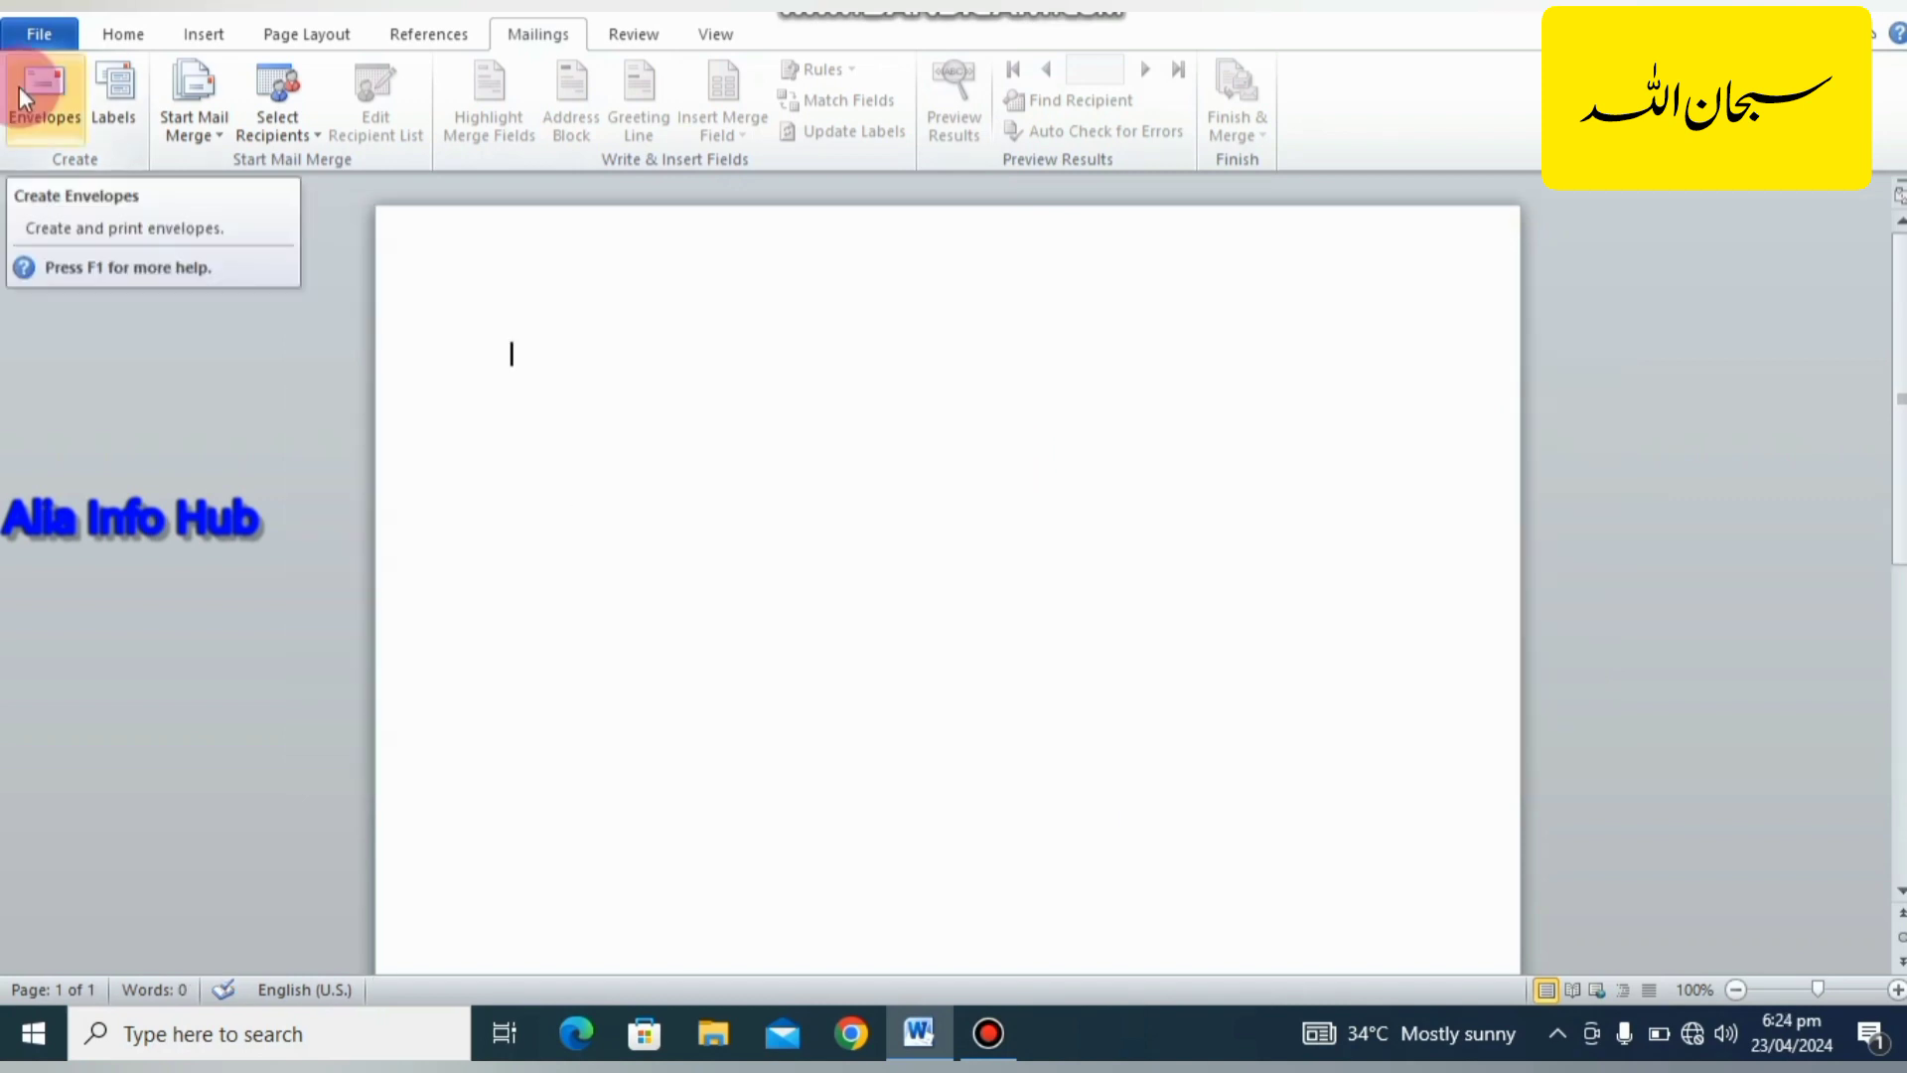
Add an envelope with the saved return address and an empty delivery address, and place the cursor in its delivery area.
left_click(40, 95)
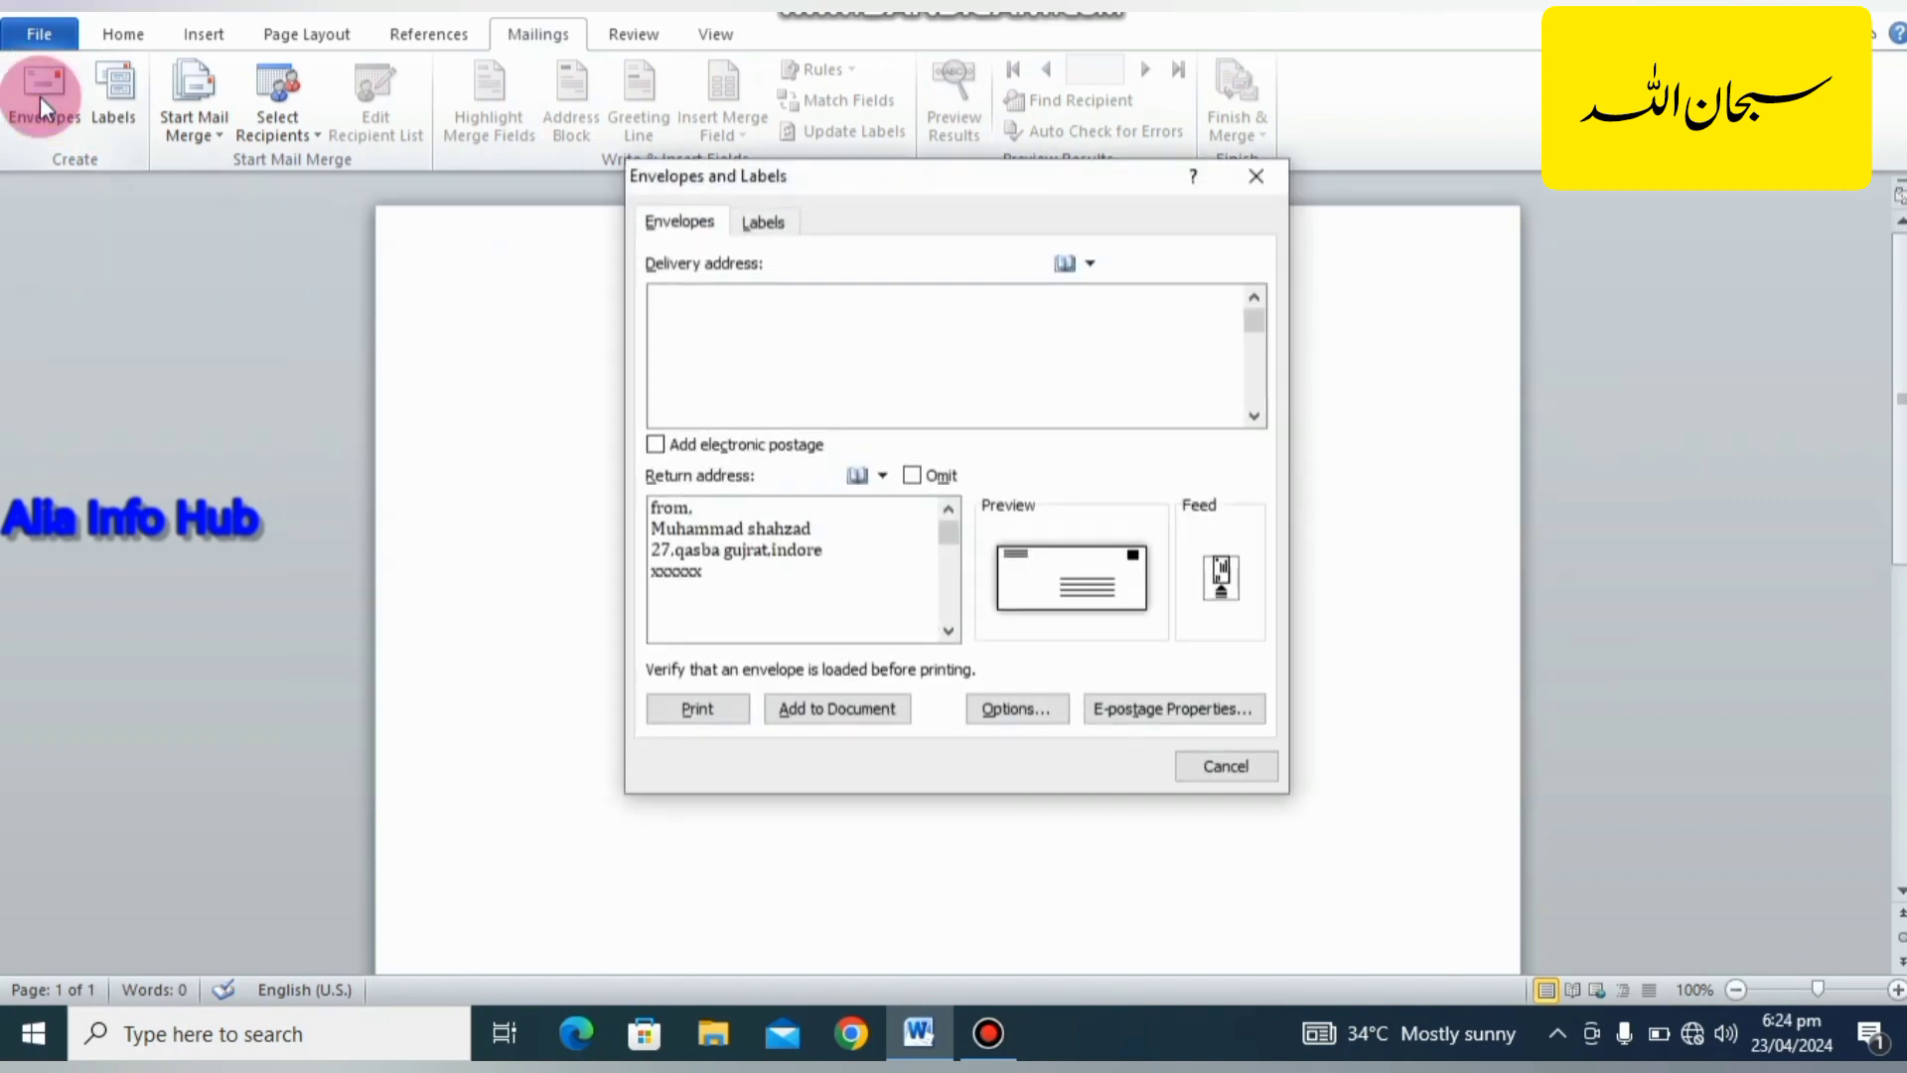
left_click(740, 545)
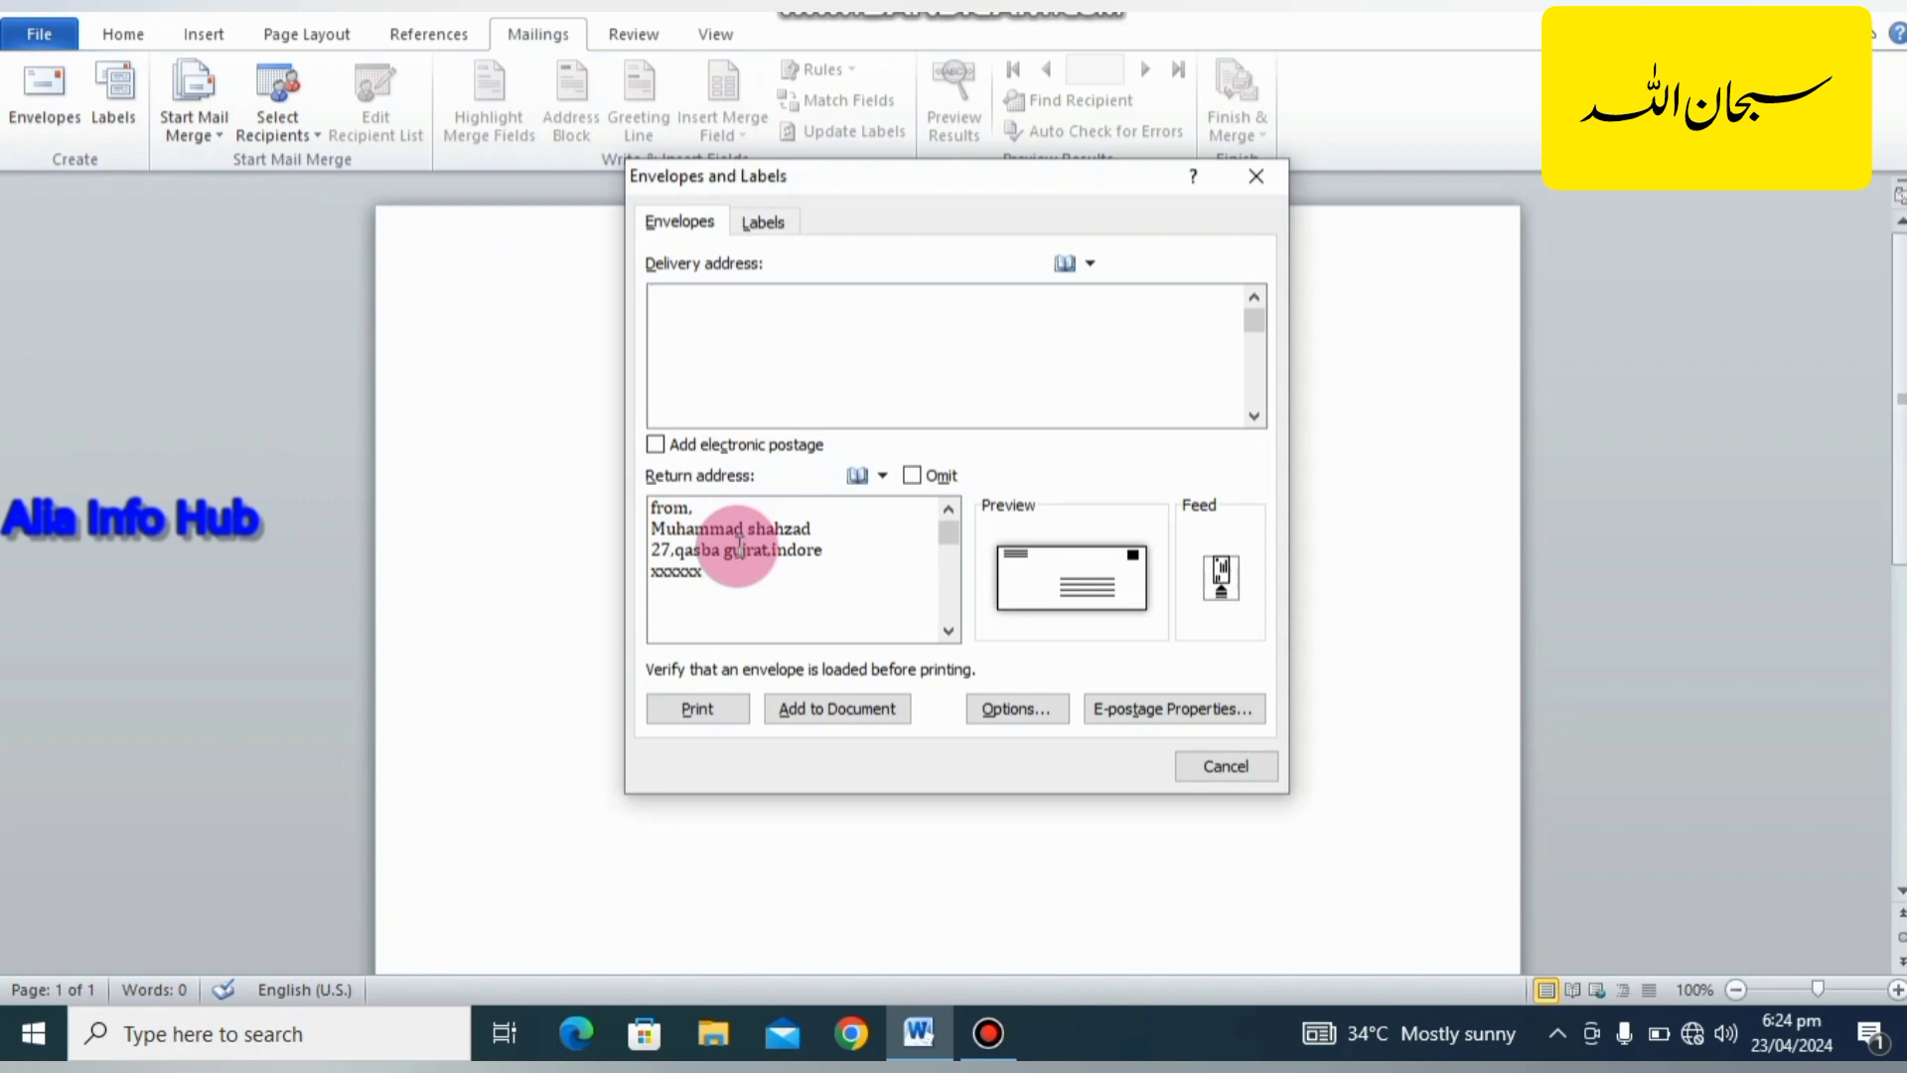
left_click(817, 712)
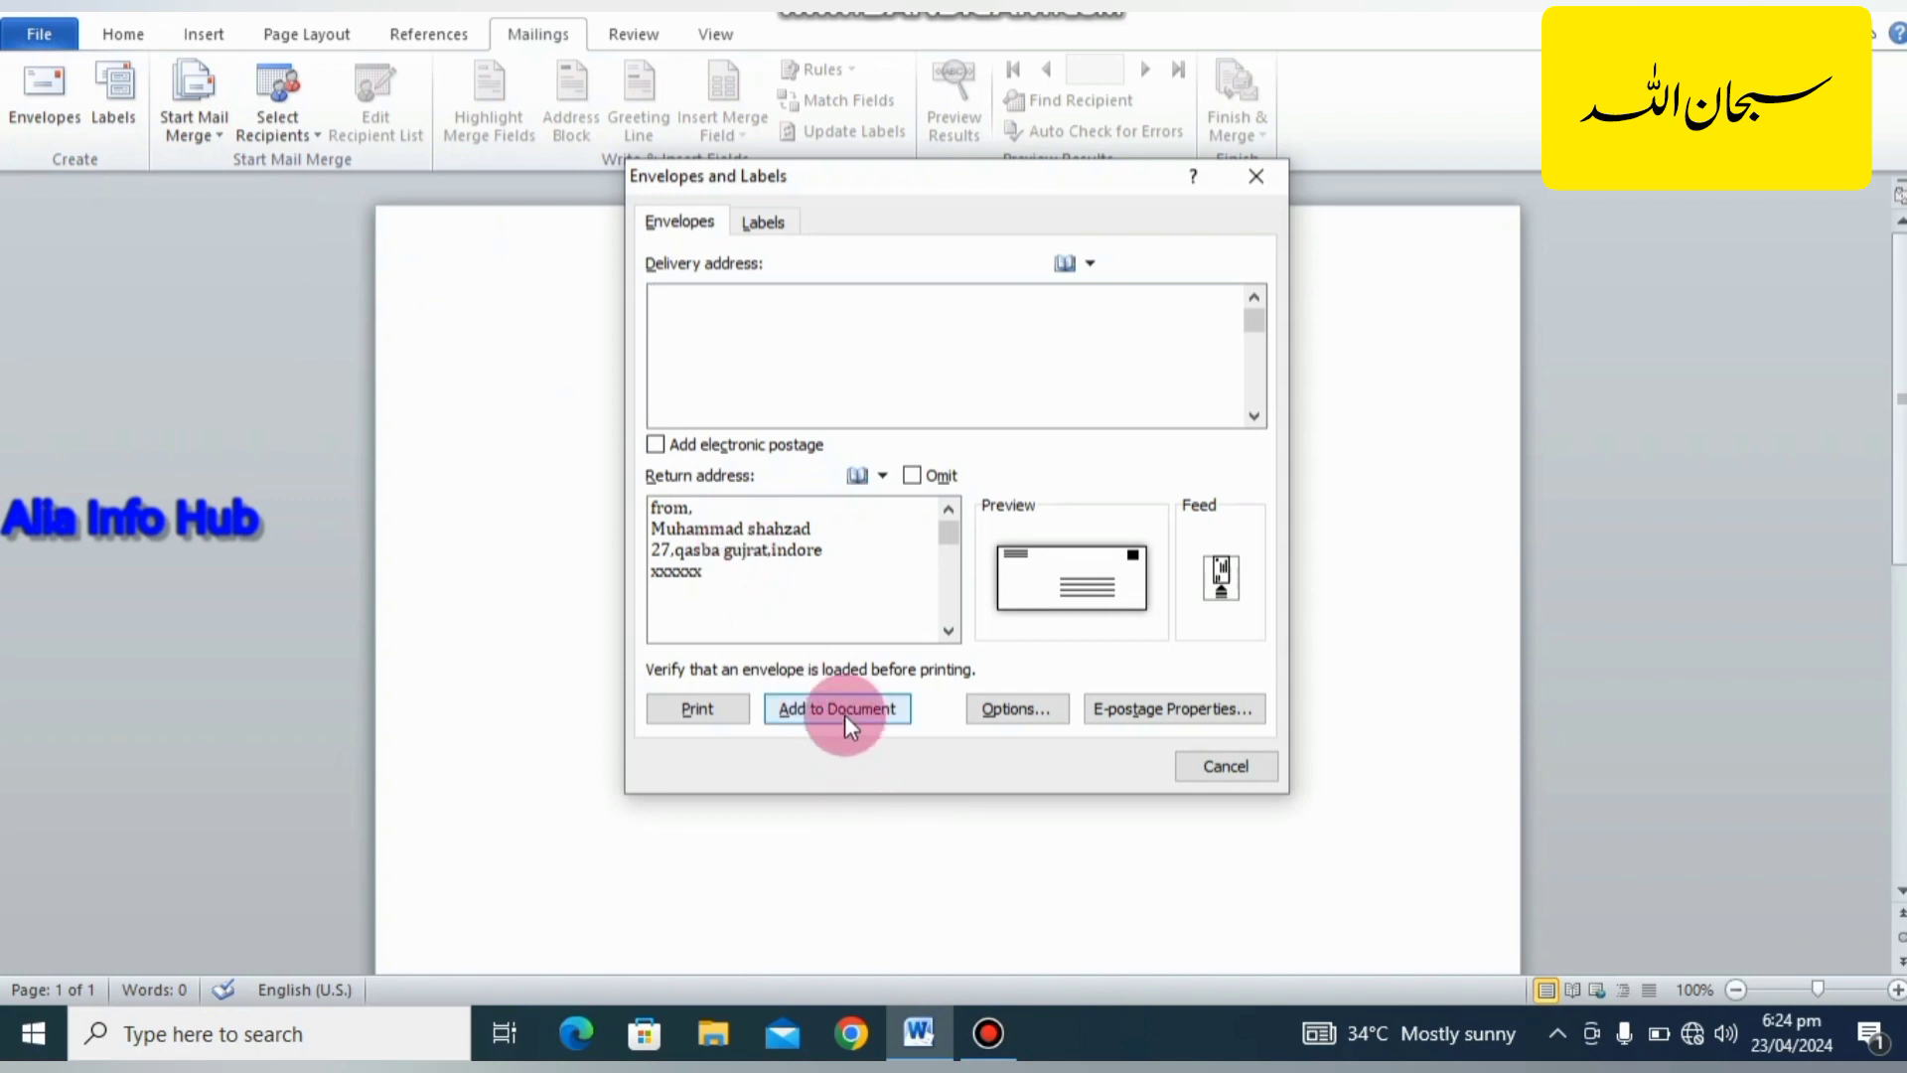
left_click(844, 714)
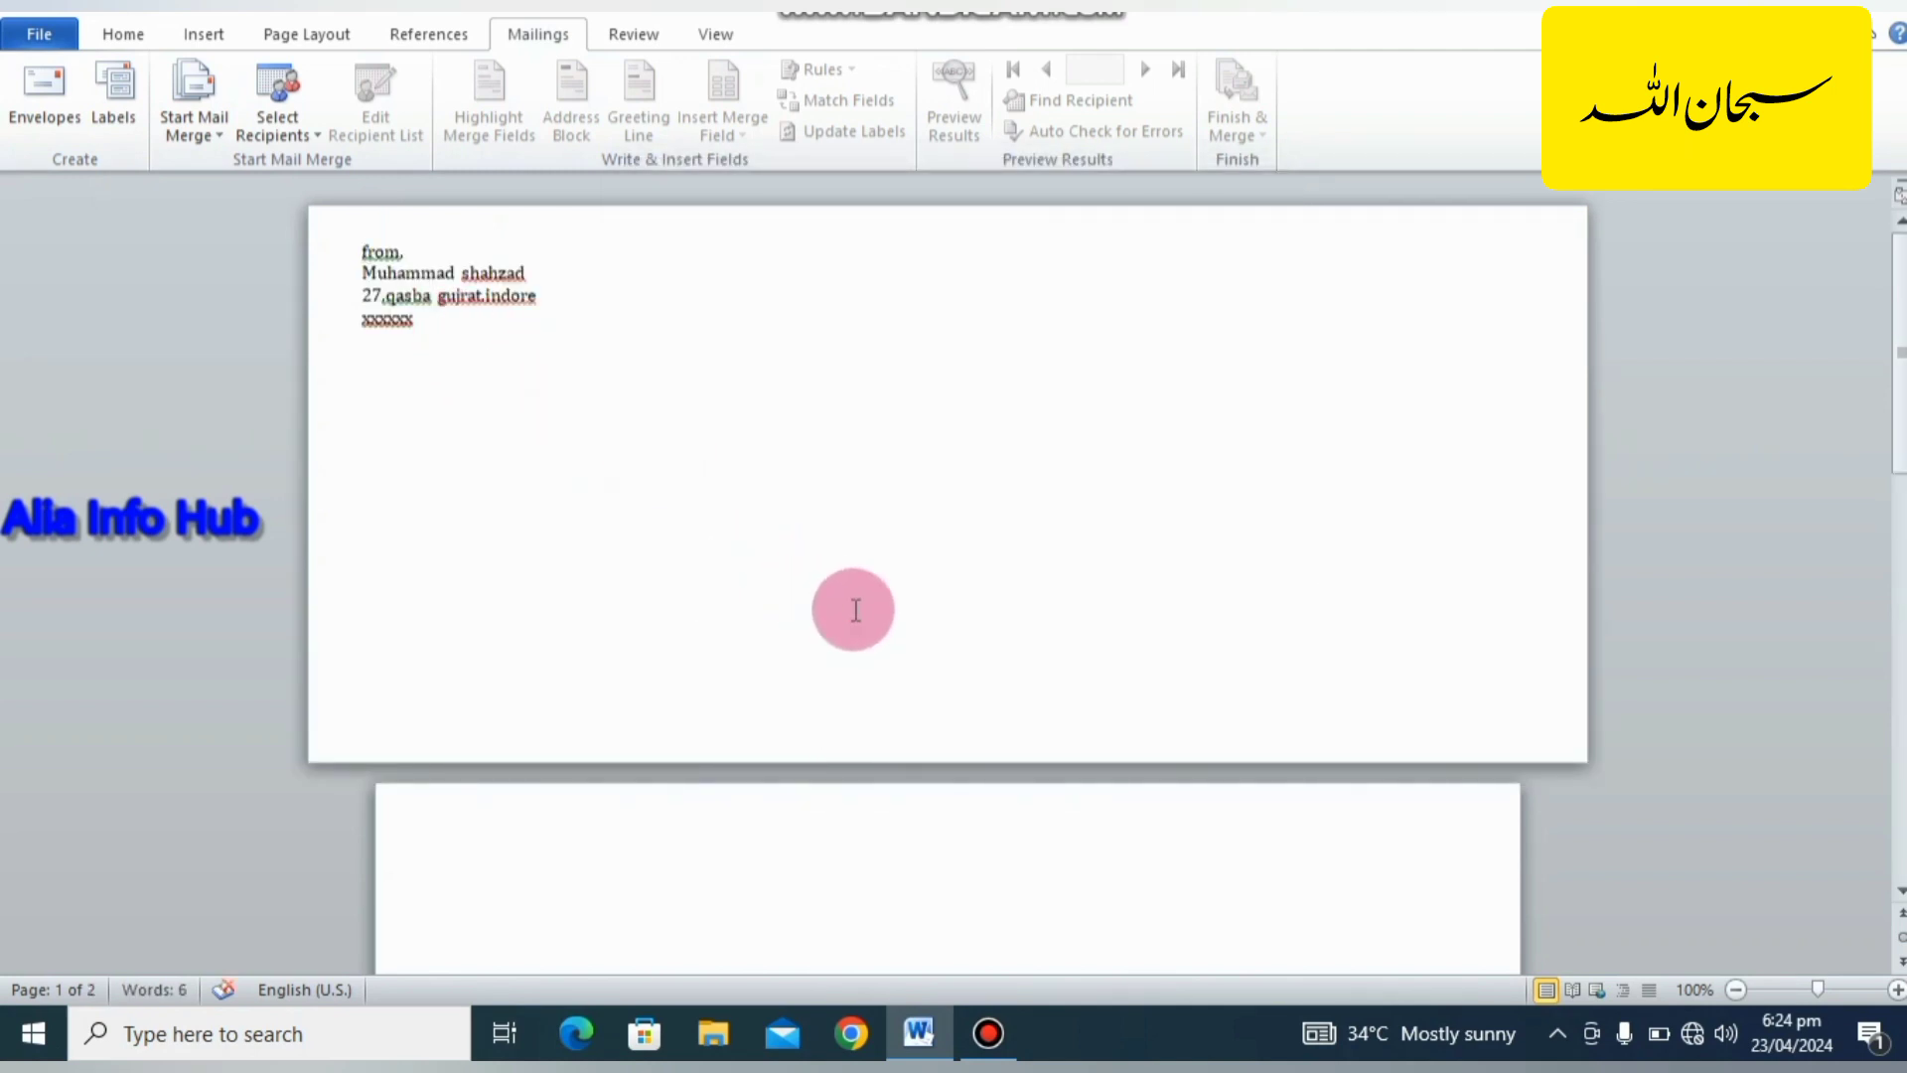
left_click(856, 610)
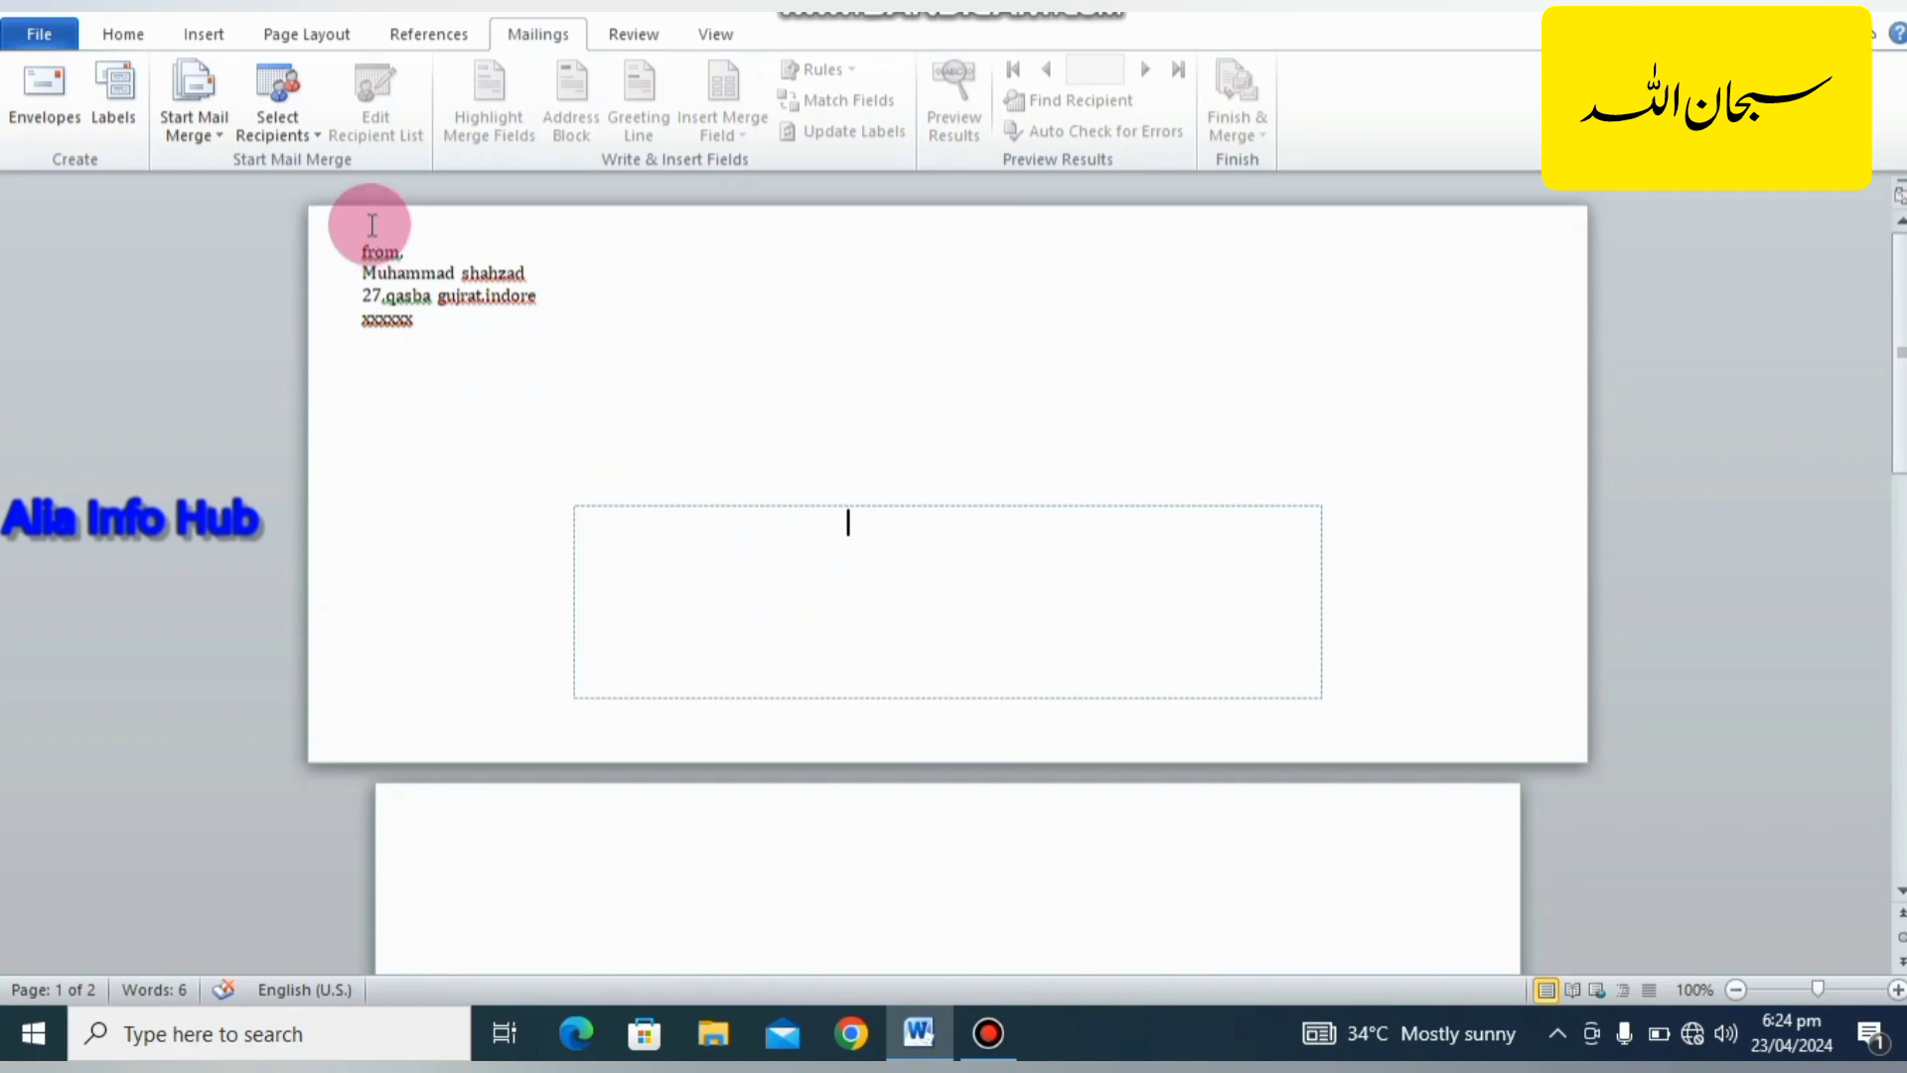
Start a new typed recipient list for the envelope mail merge.
left_click(295, 127)
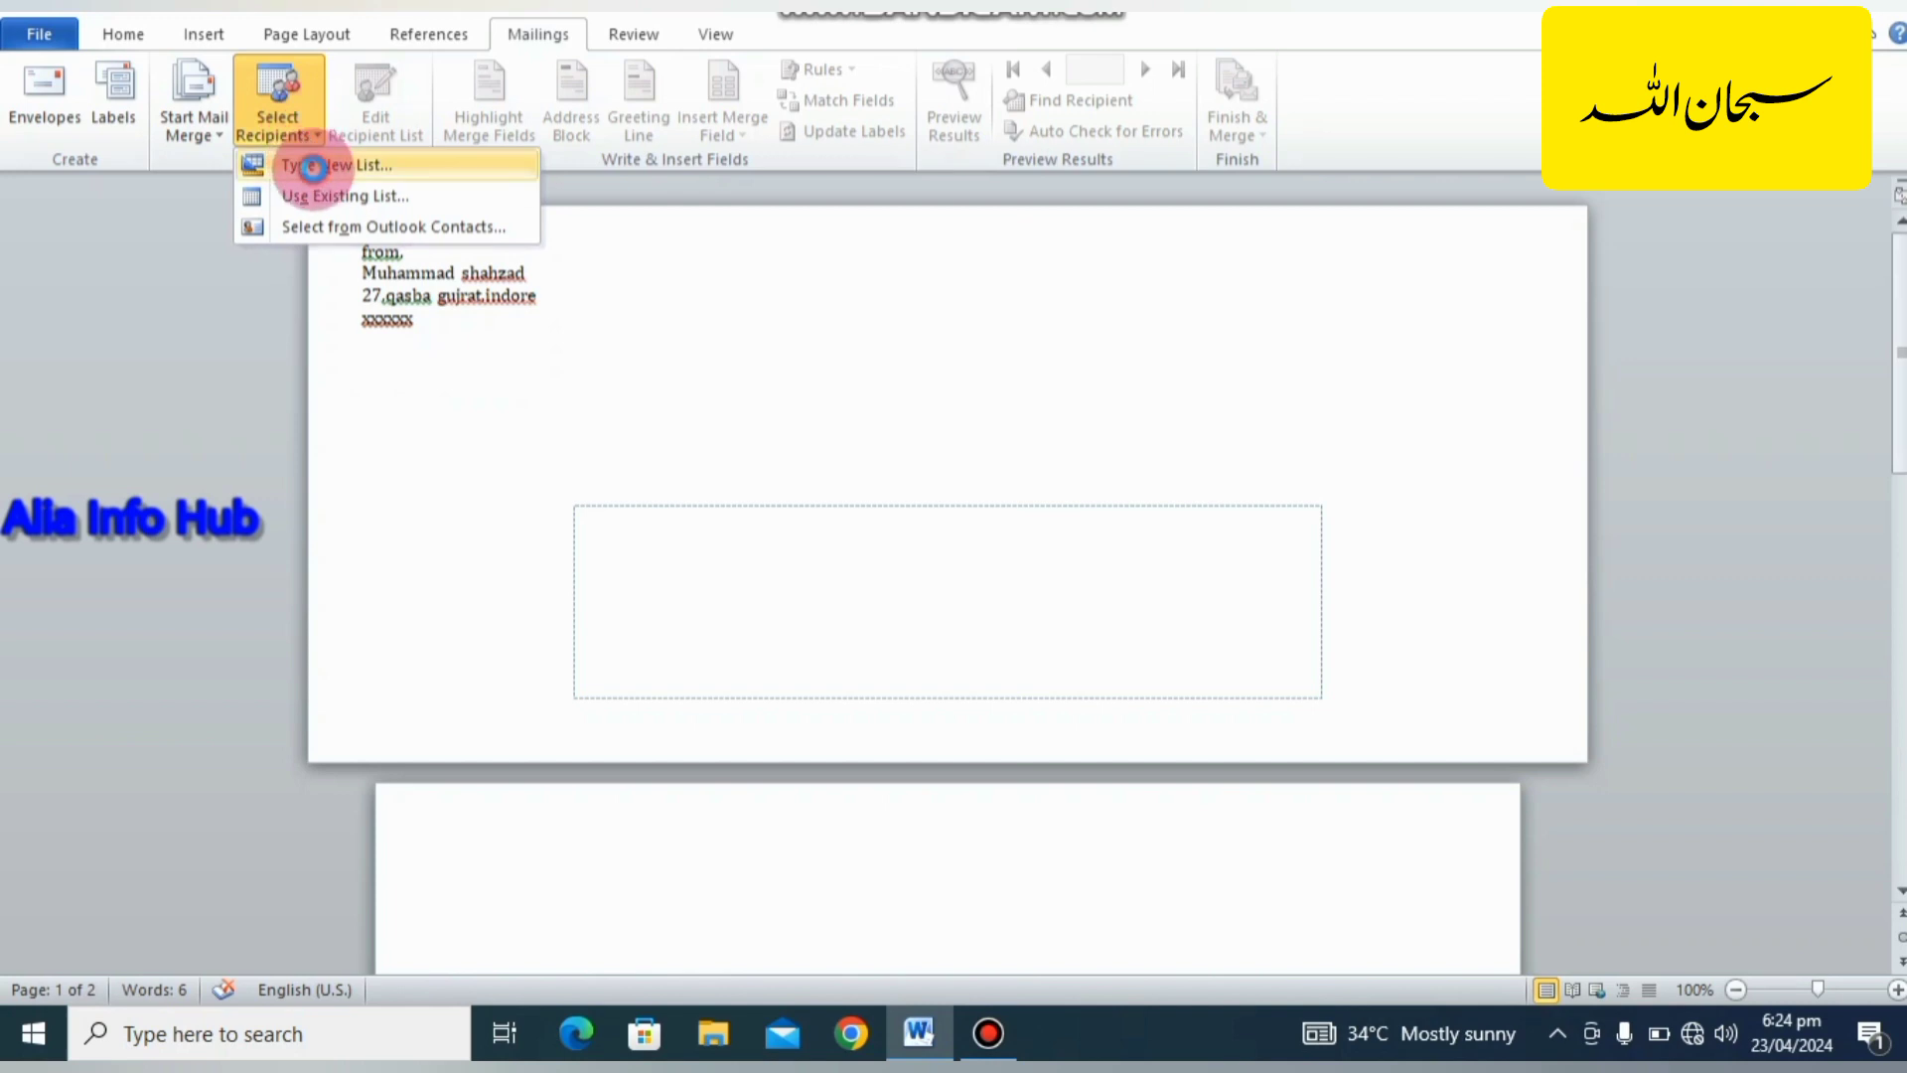
left_click(313, 169)
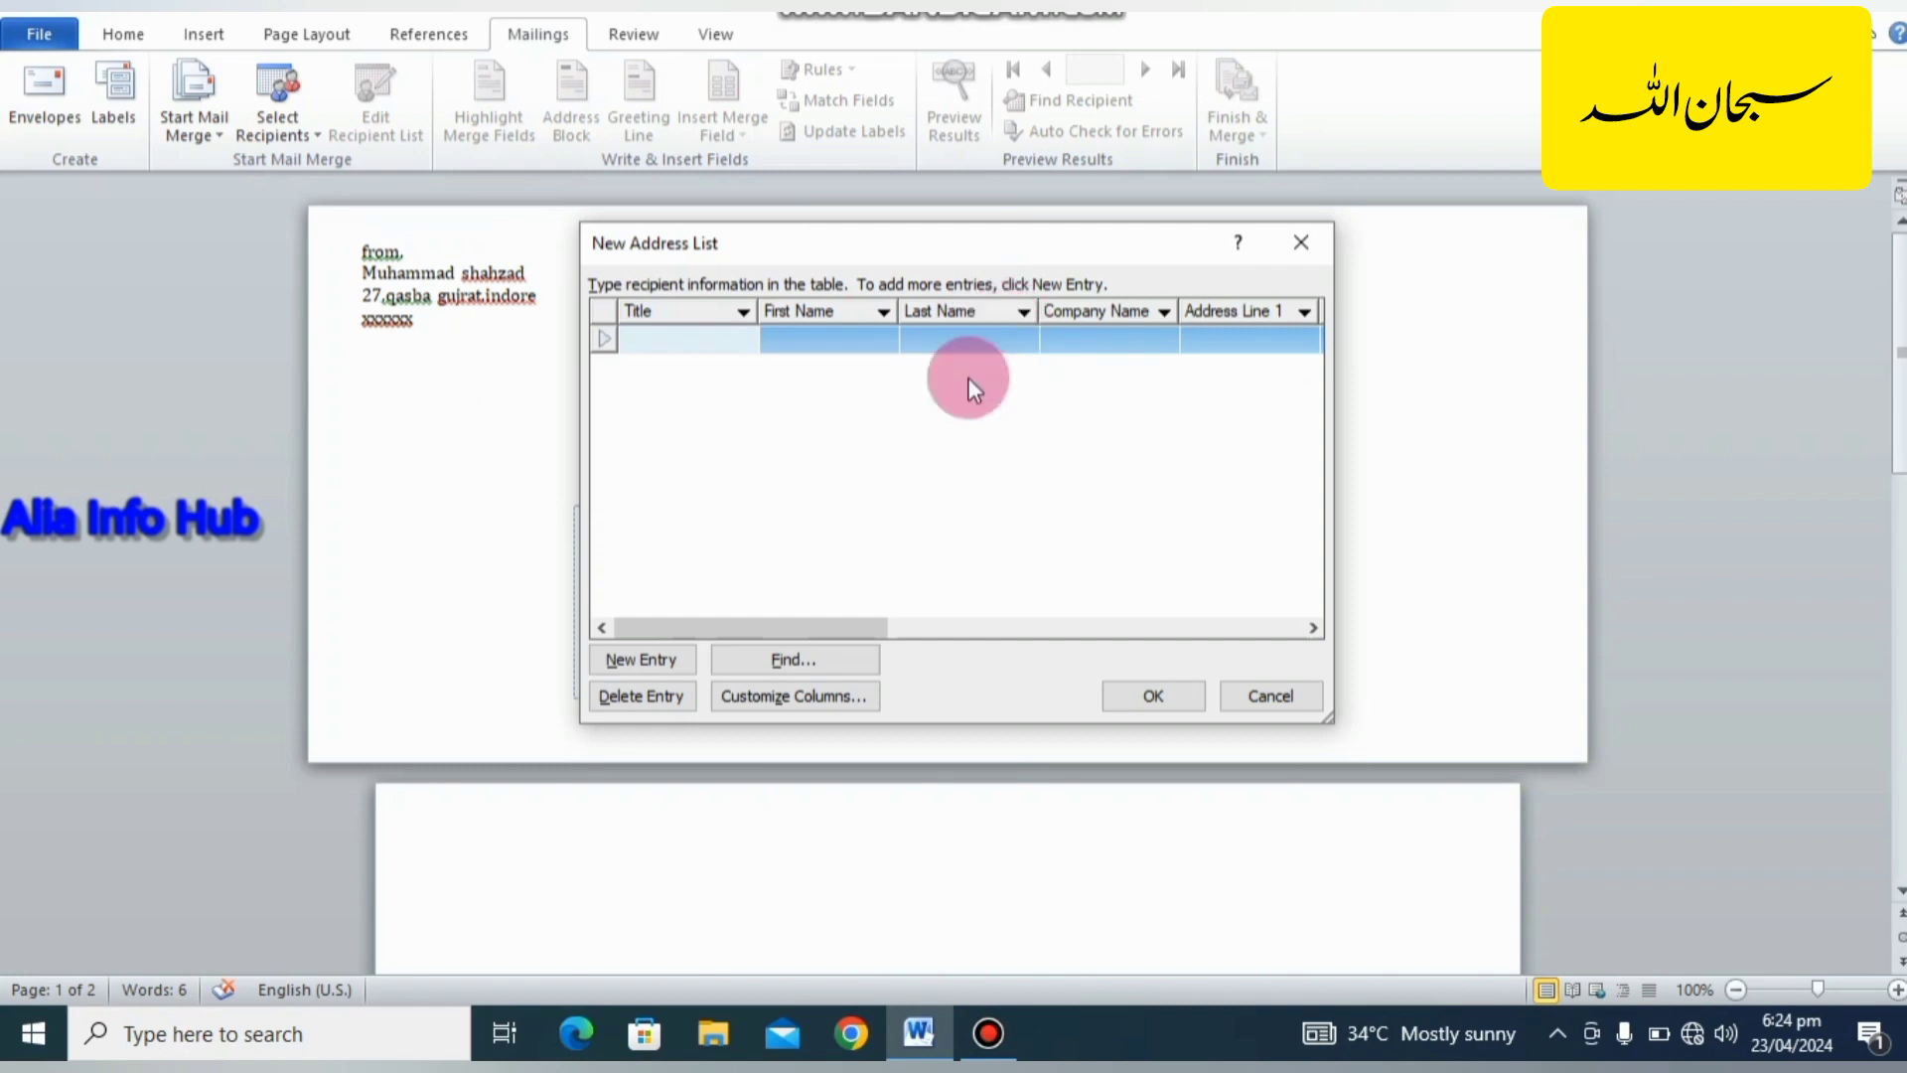
left_click_drag(829, 612, 830, 657)
Customize the address list columns by deleting the ZIP Code field.
left_click(806, 687)
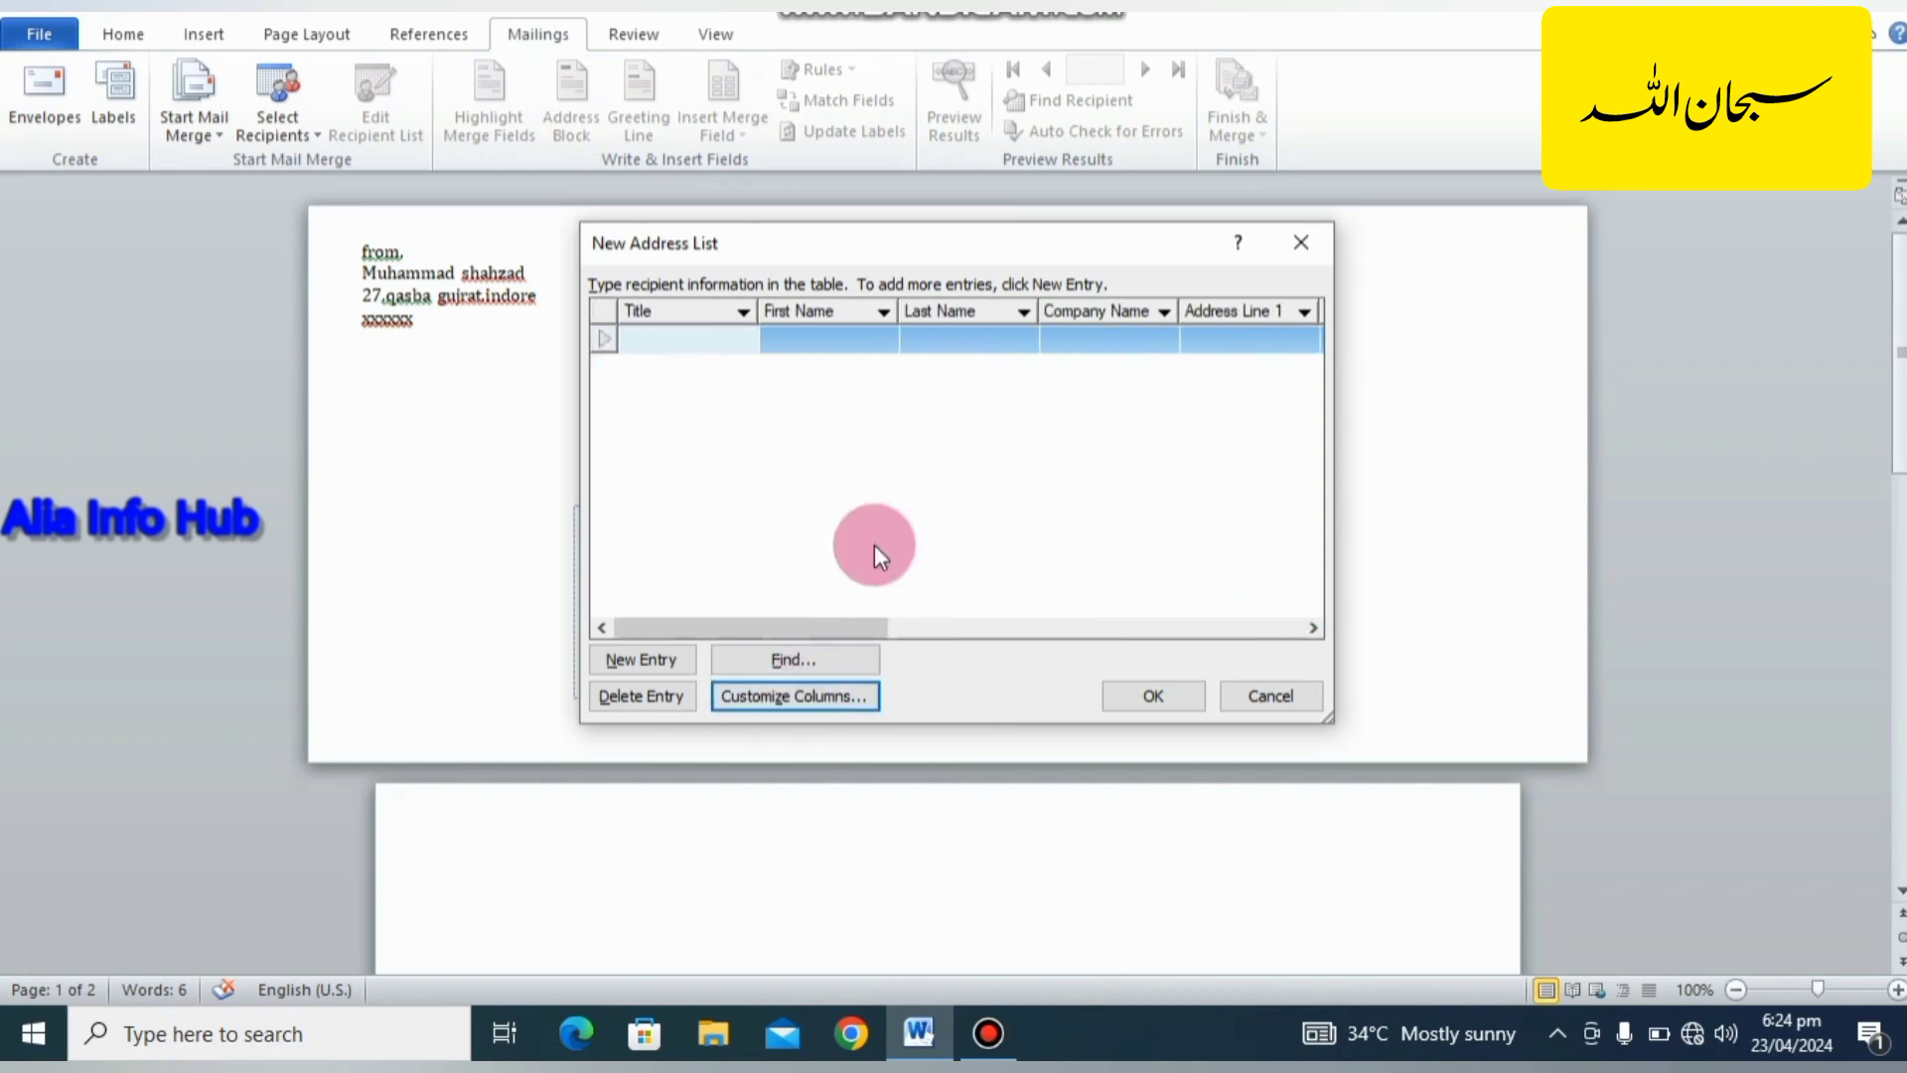
left_click(771, 694)
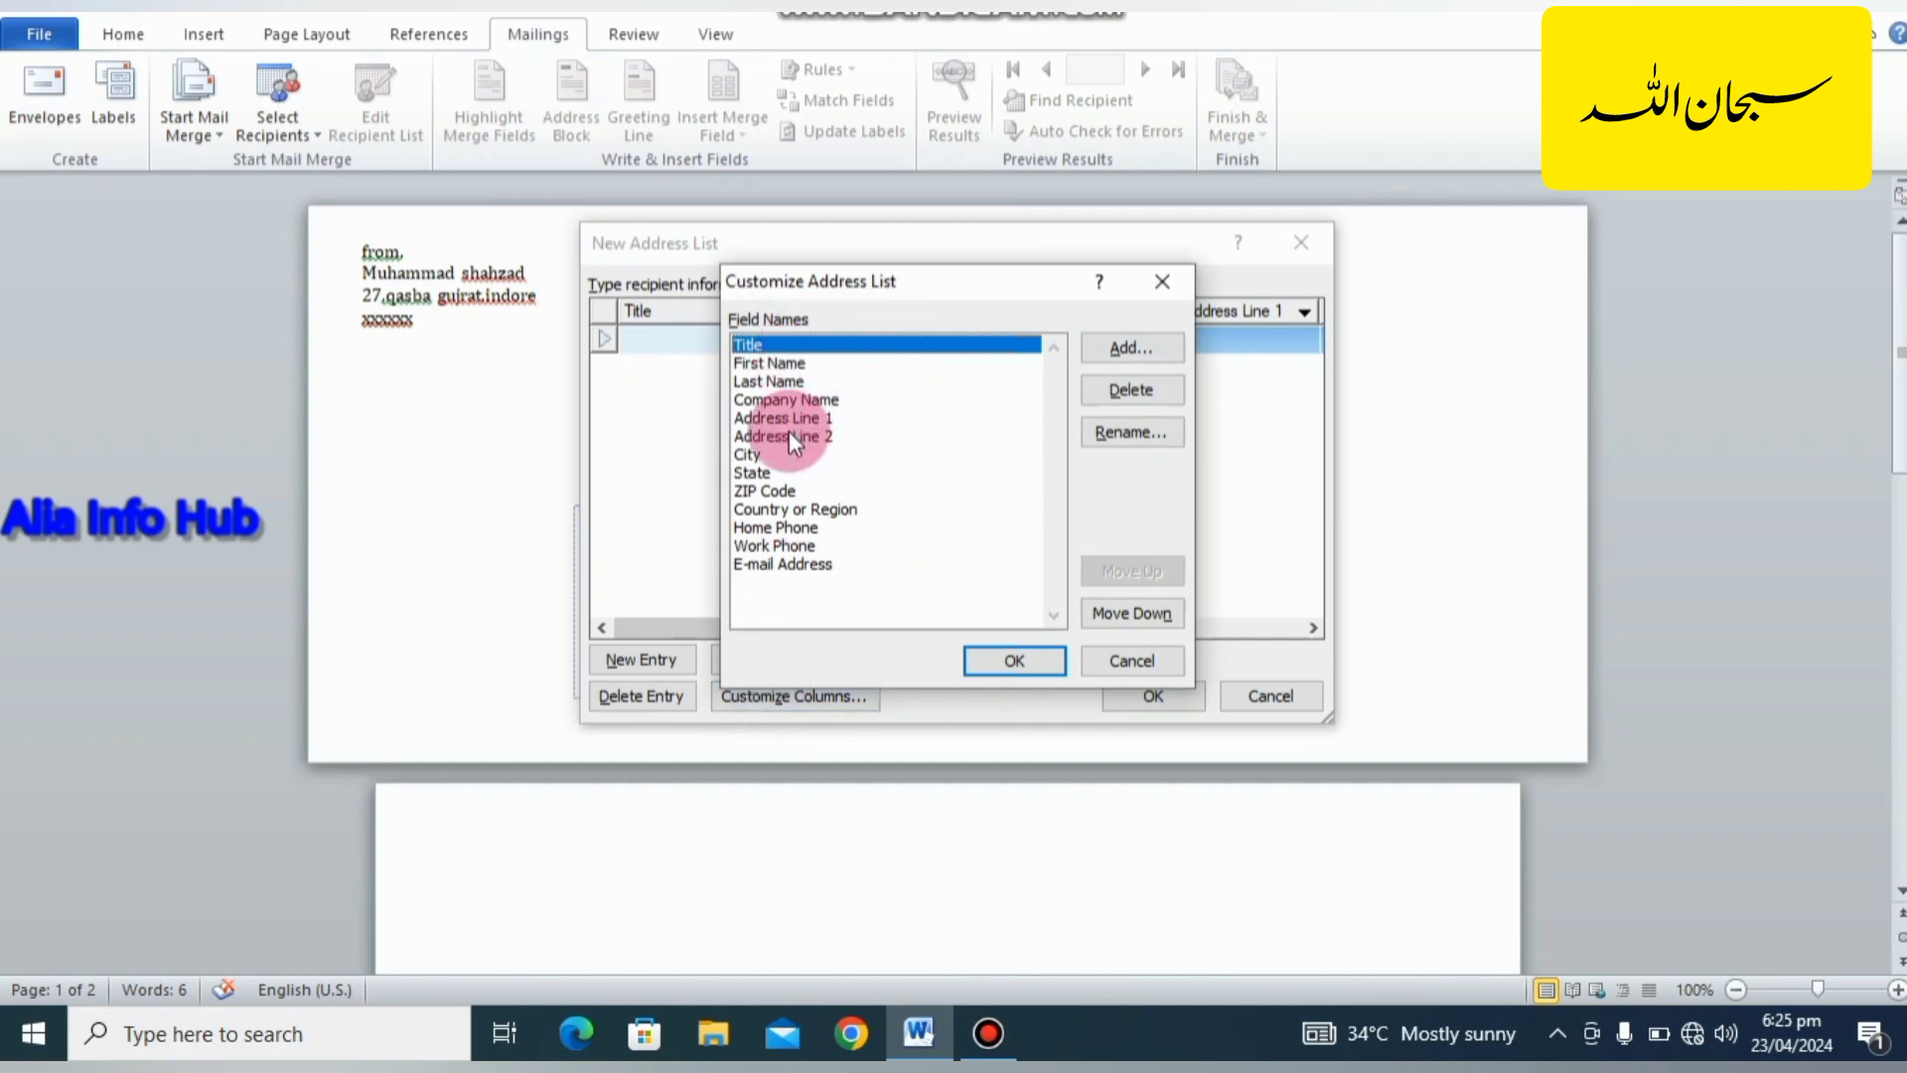
left_click(784, 491)
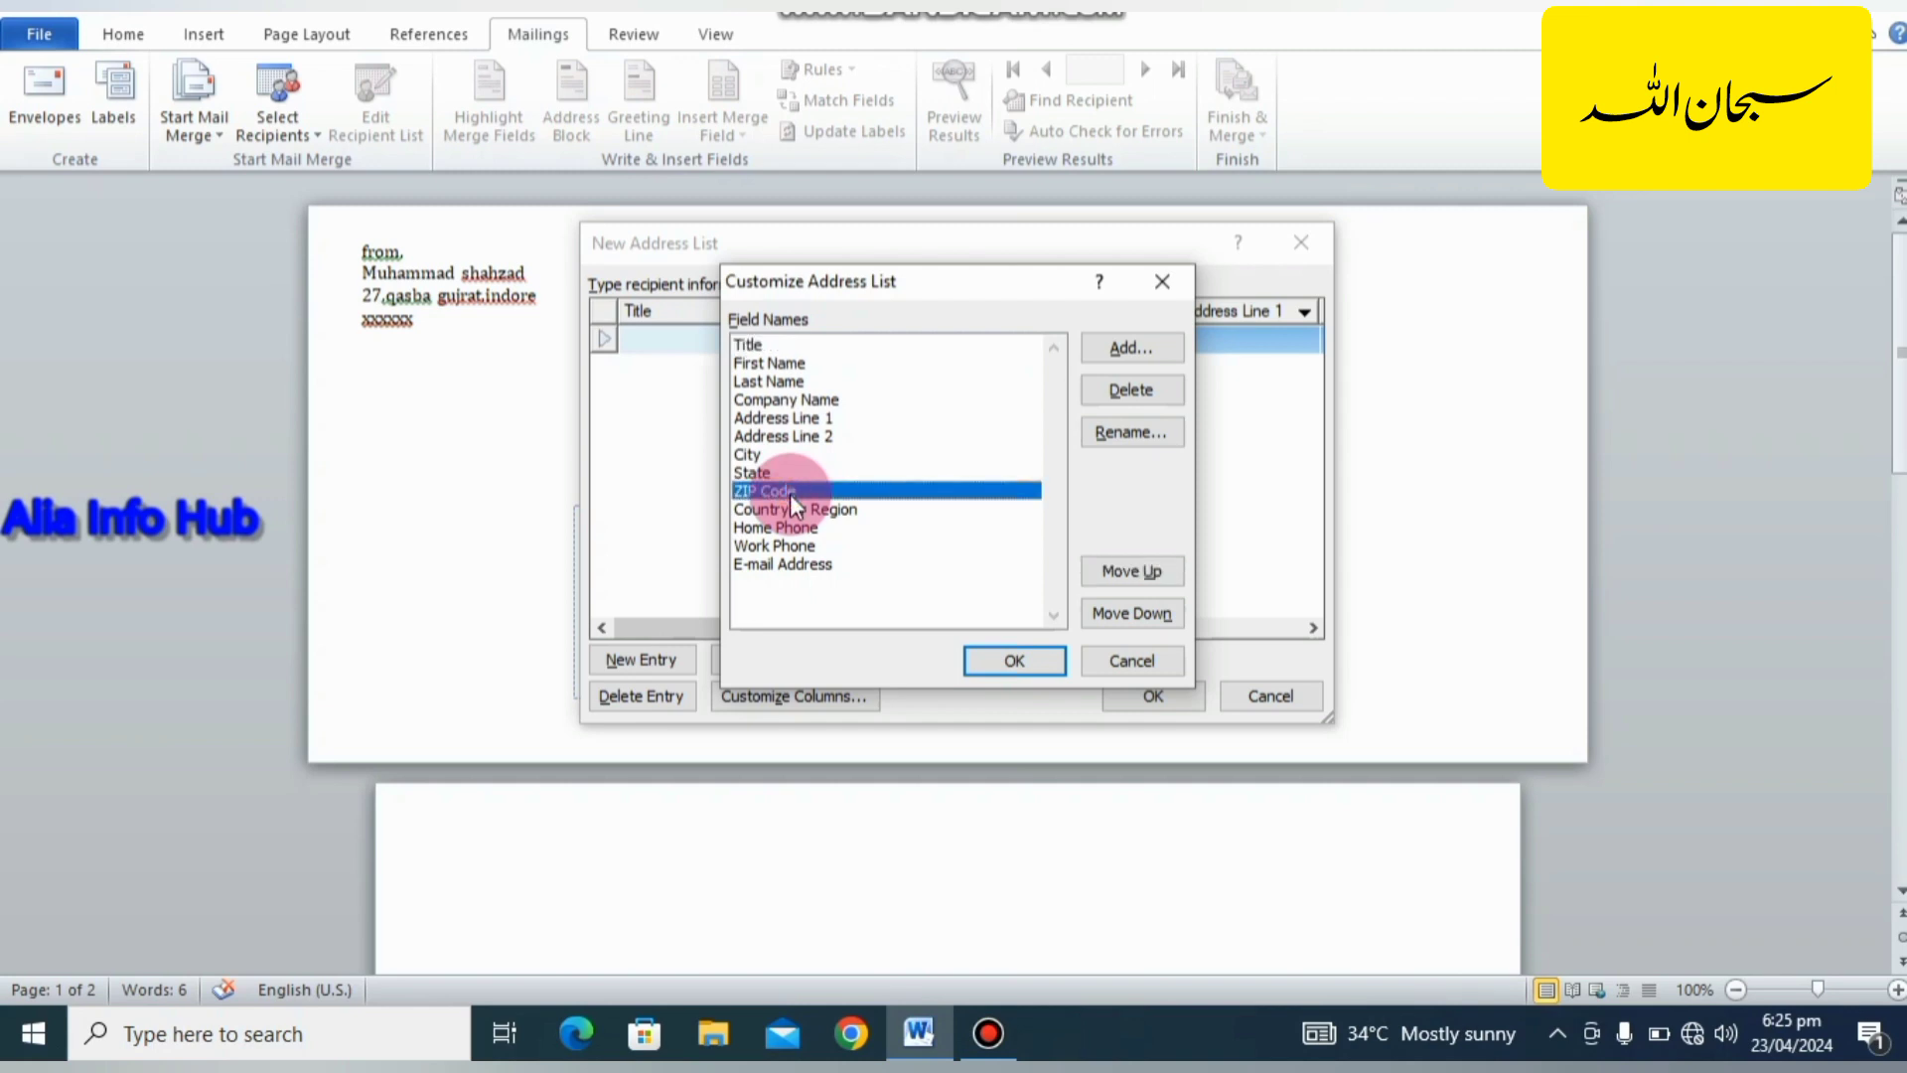
key("Down")
left_click(789, 490)
left_click(1097, 398)
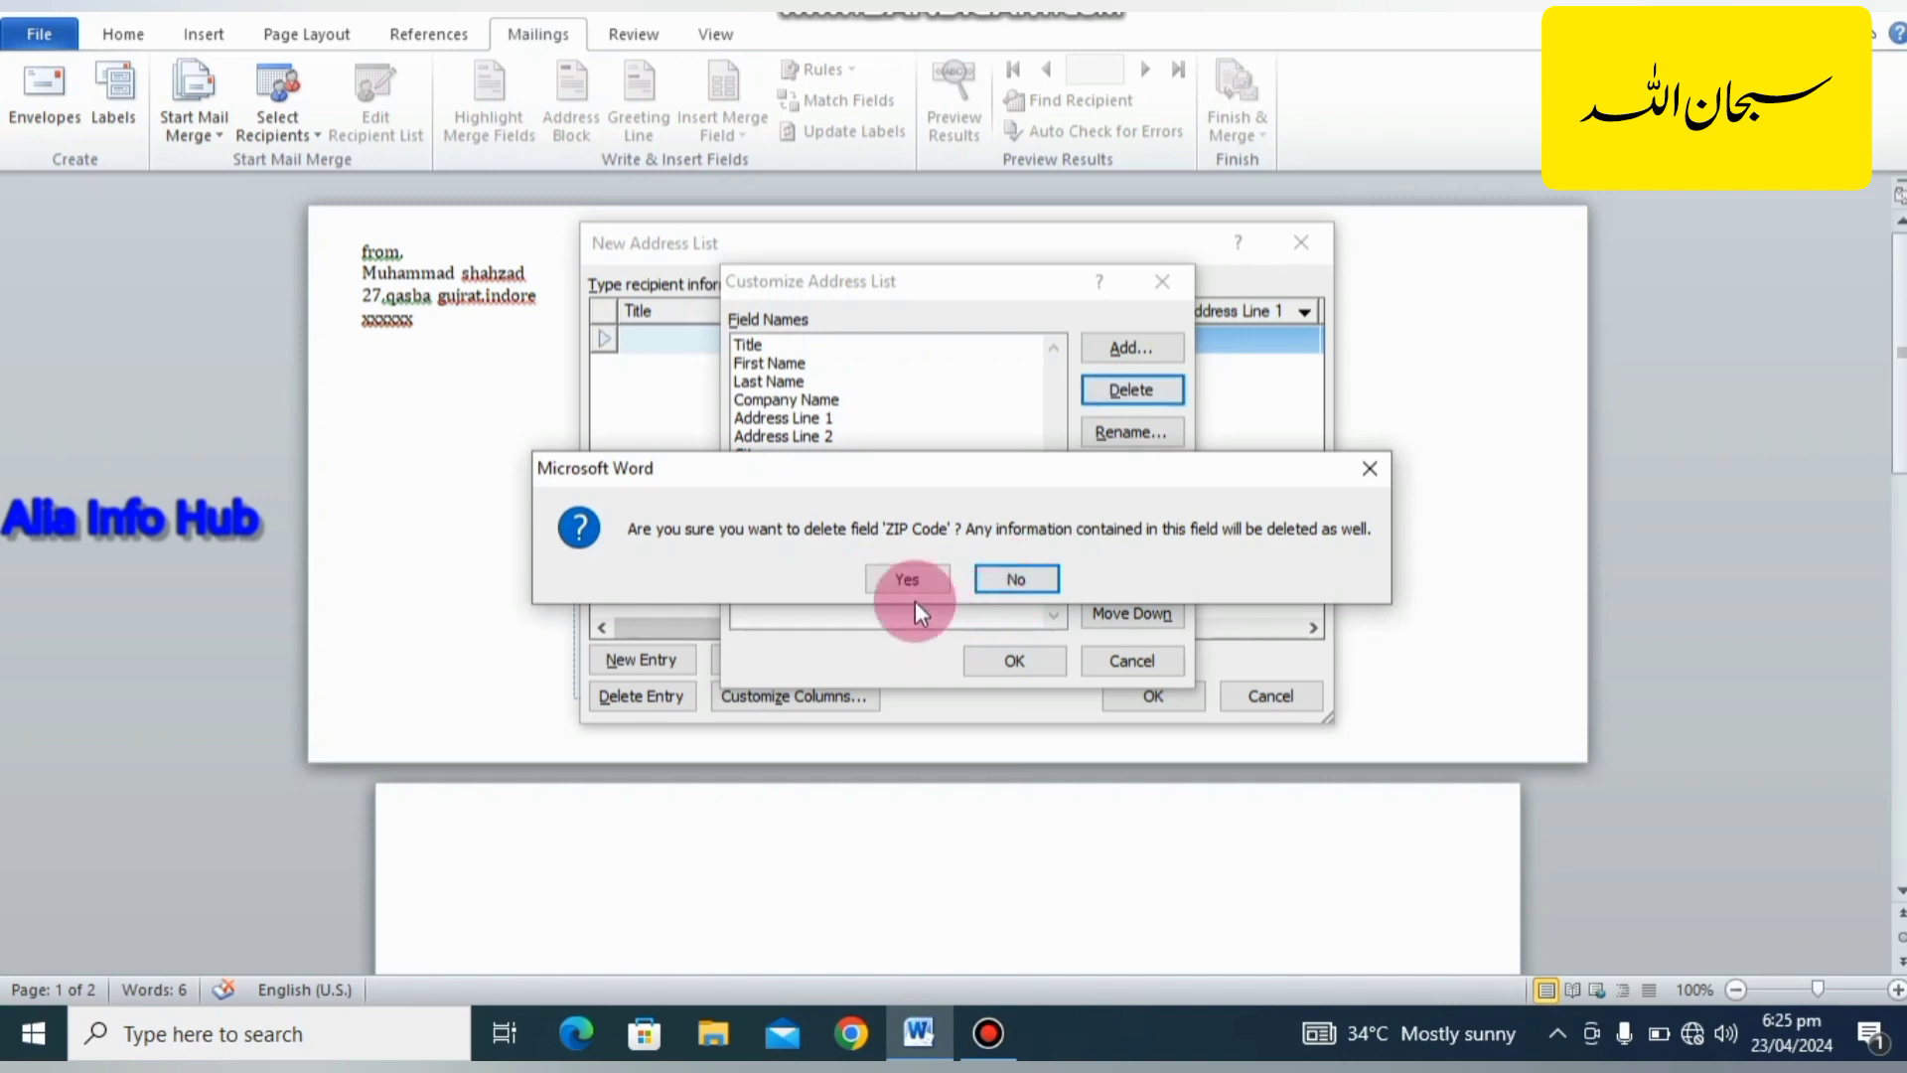
left_click(909, 578)
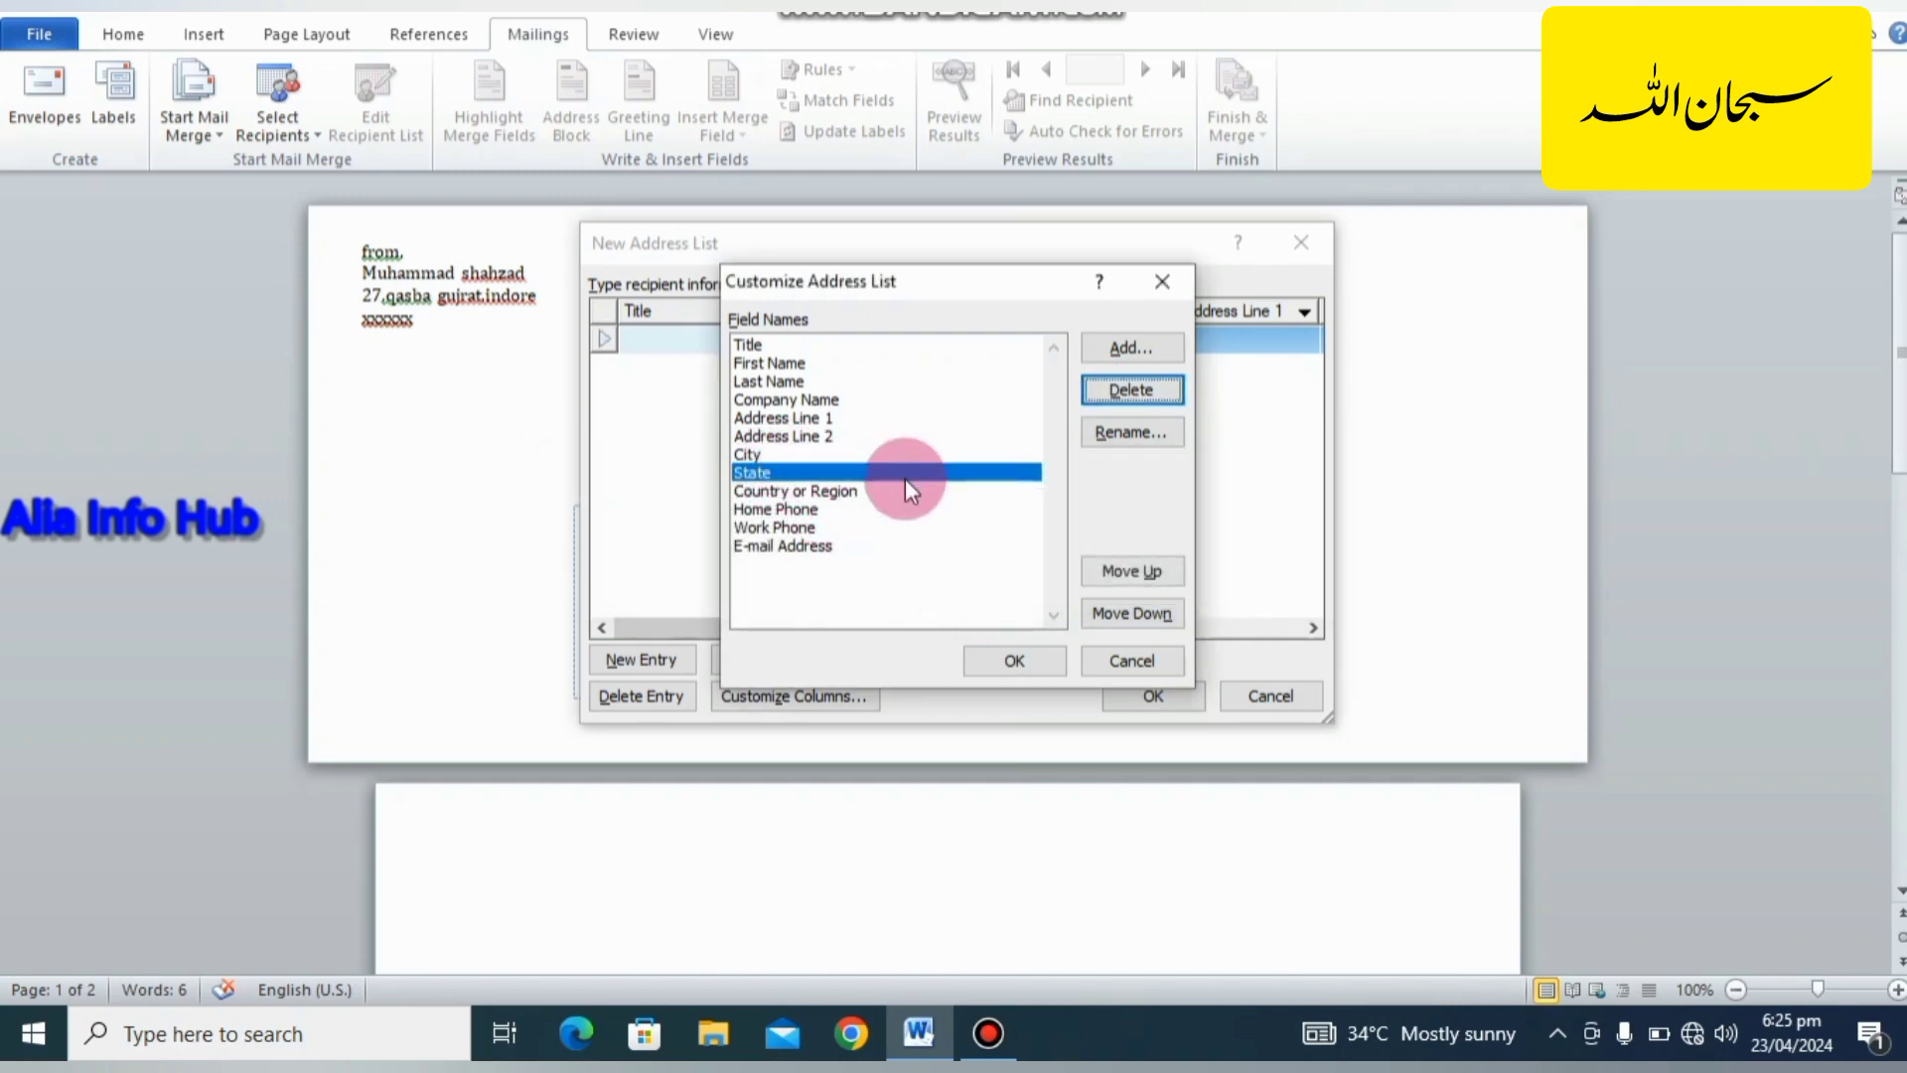
Add a field named "phone no" after State and apply the customized address list columns.
left_click(1104, 346)
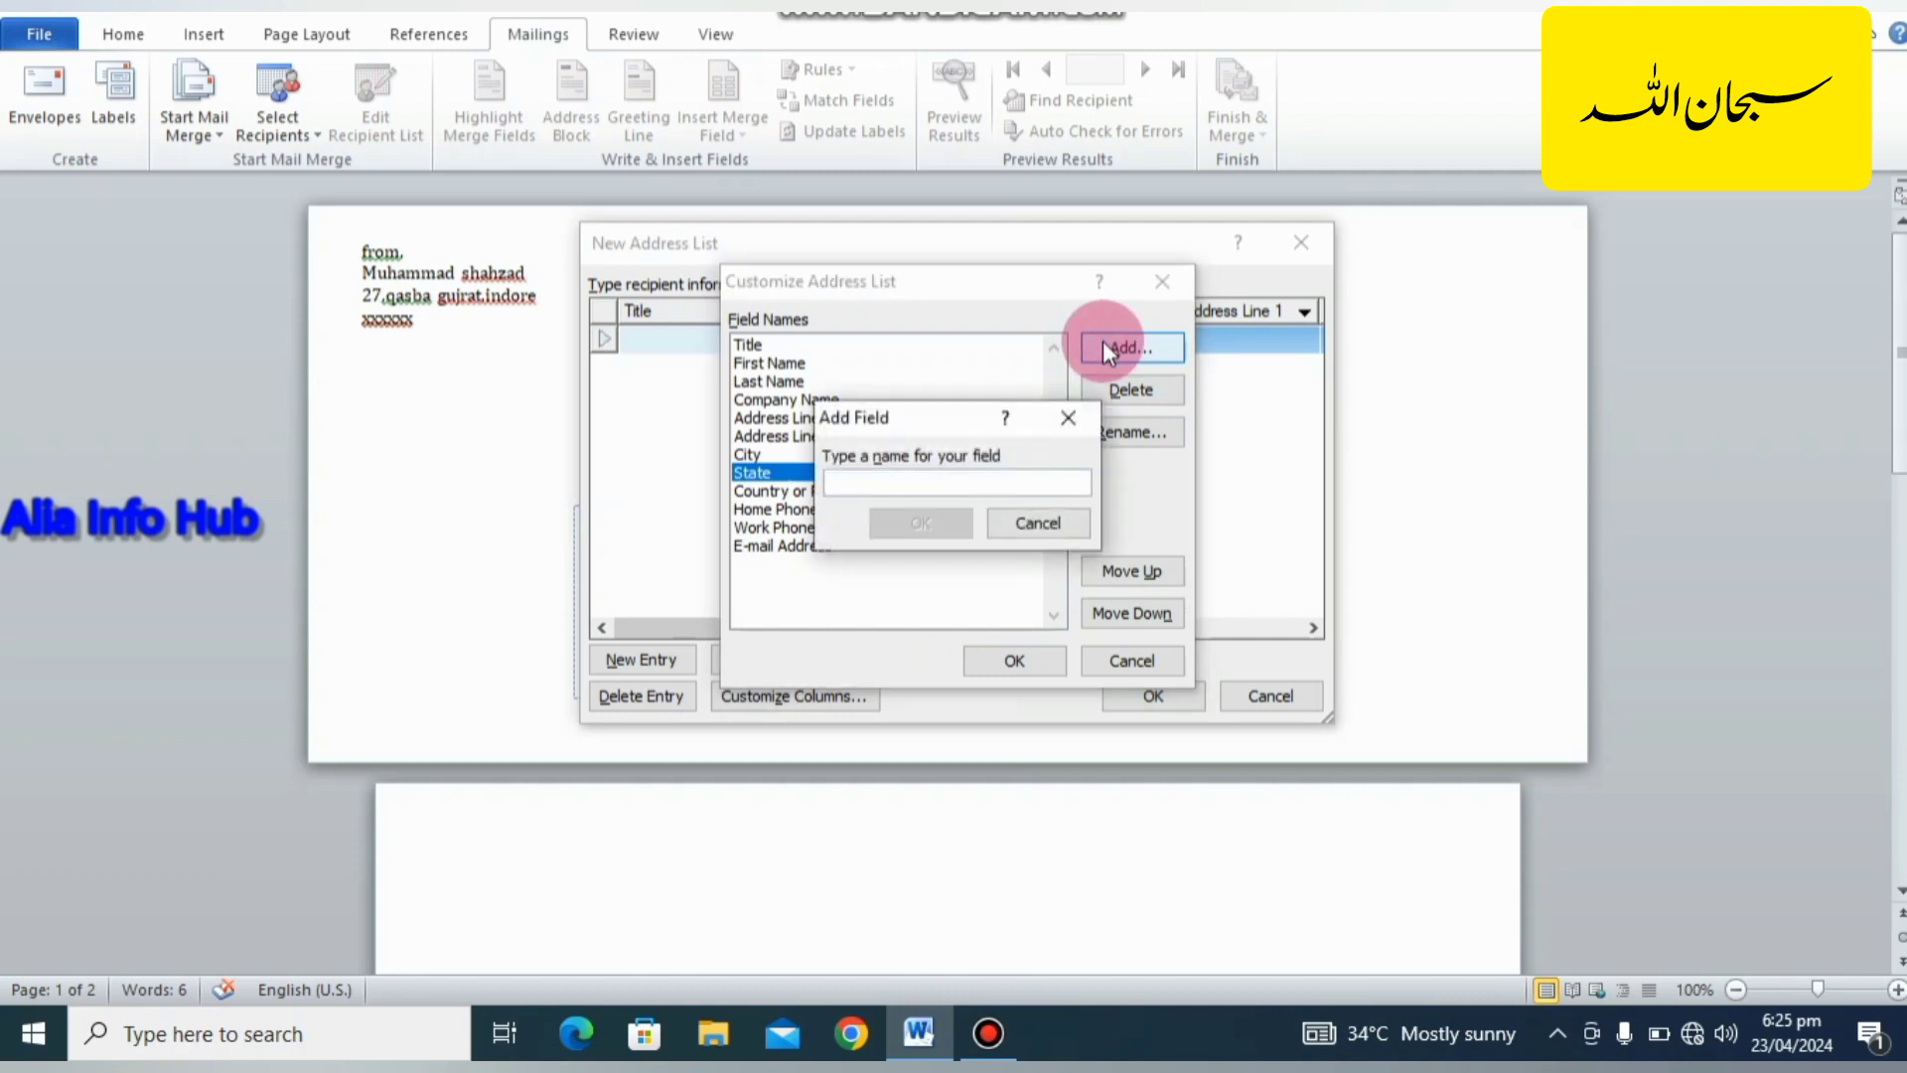
left_click(946, 486)
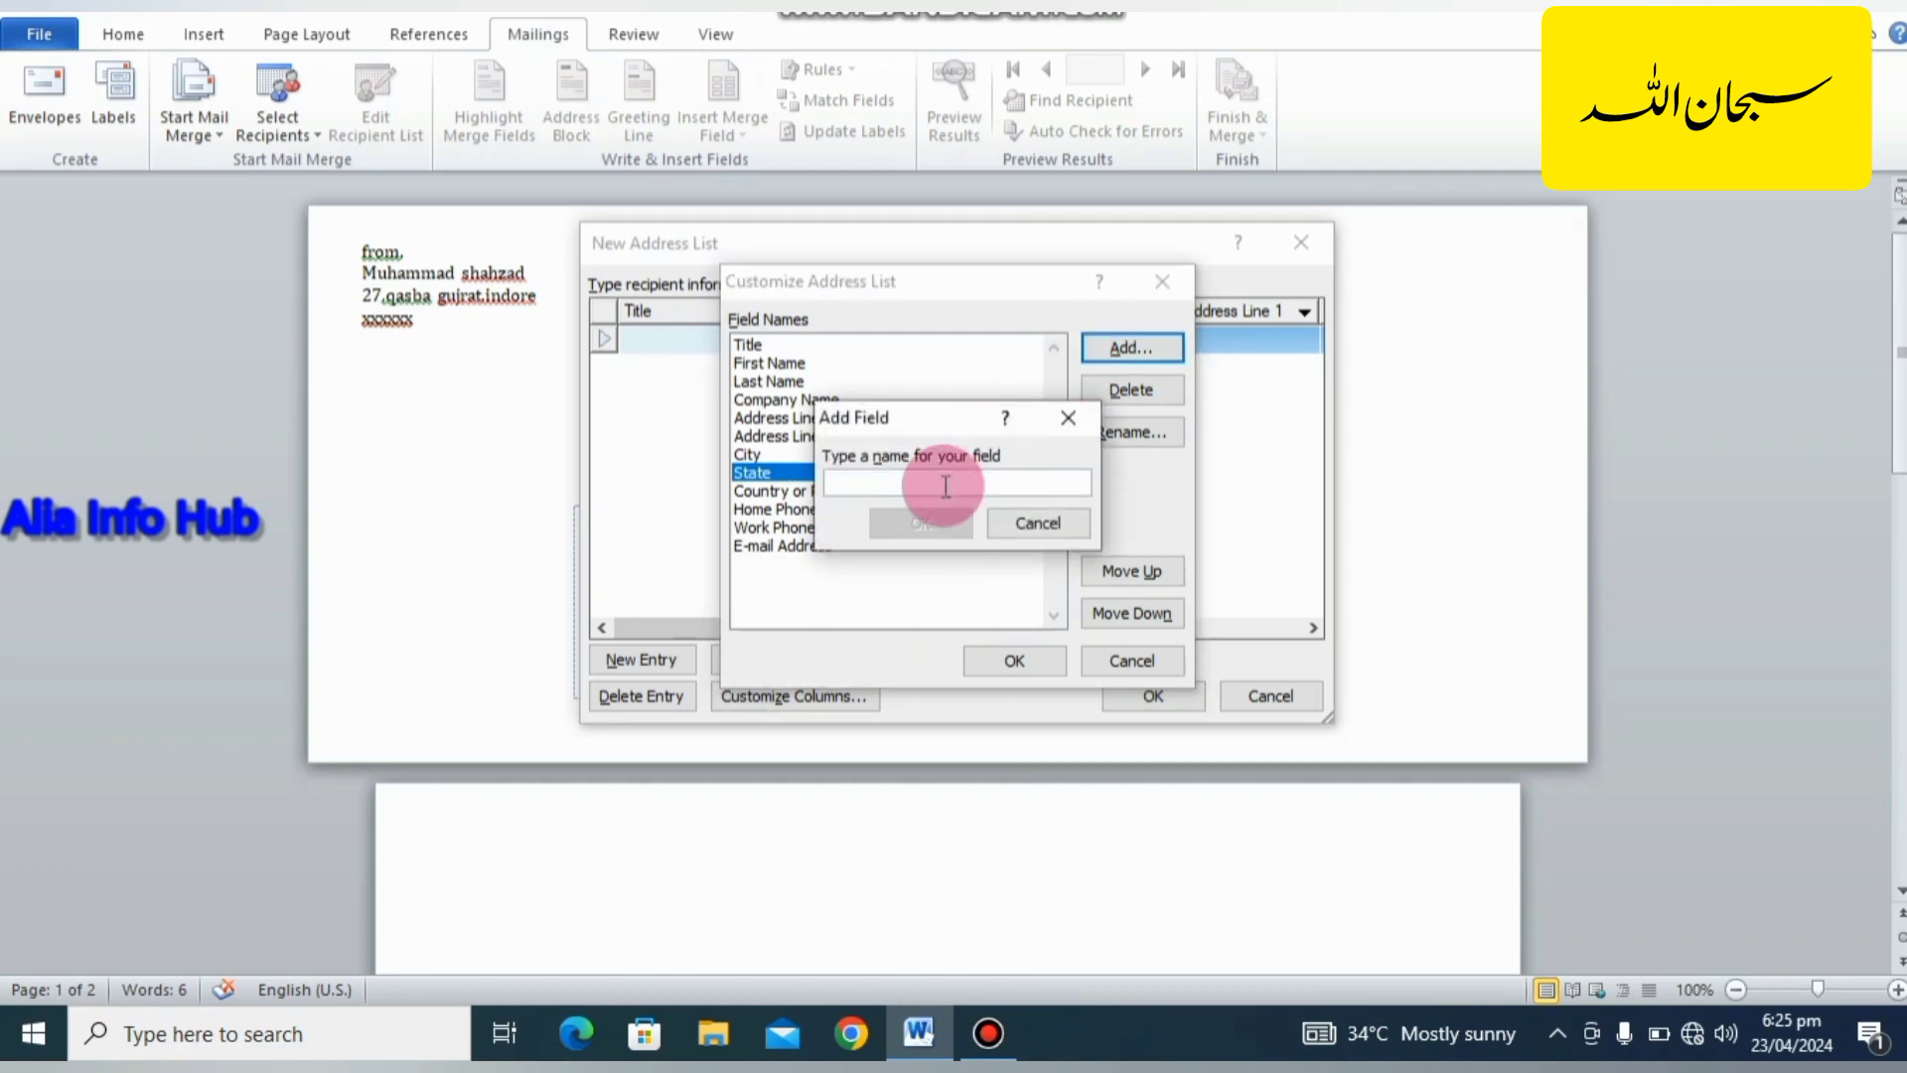
type("ph")
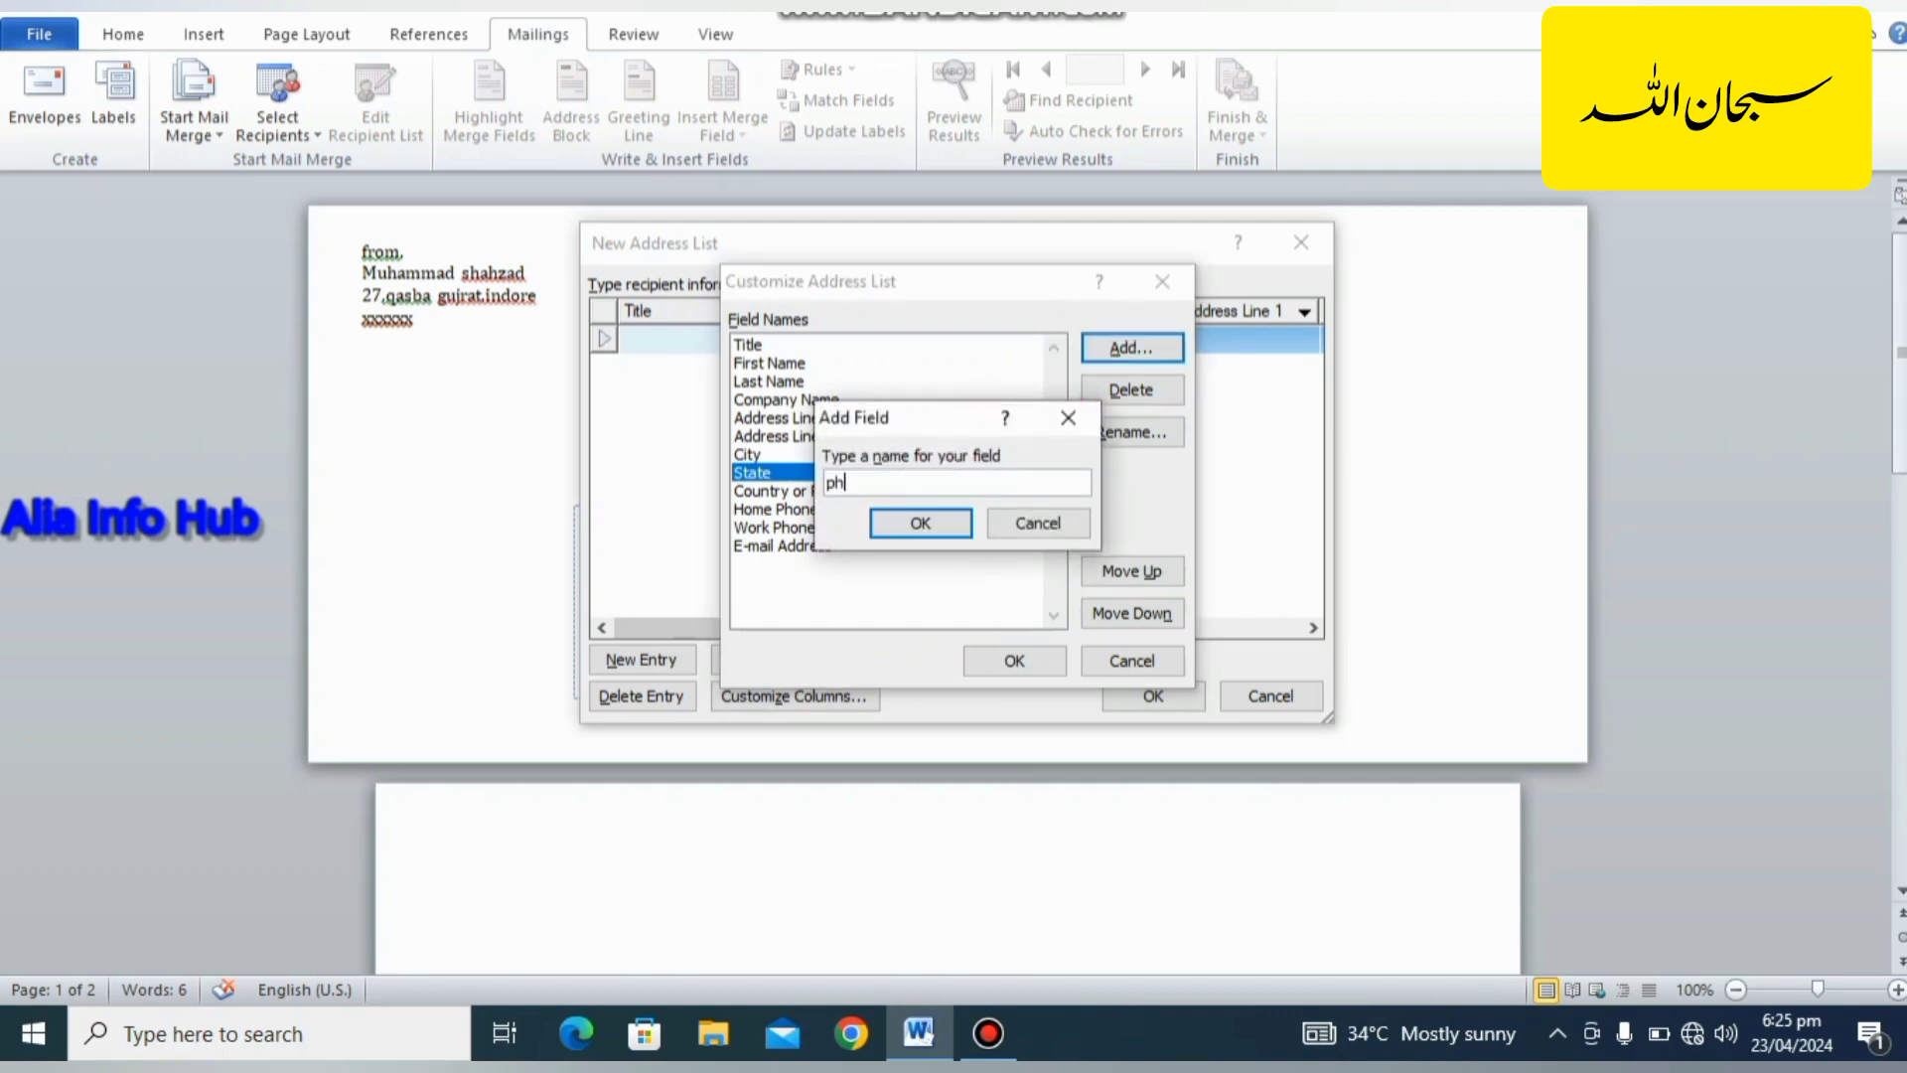
type("one no")
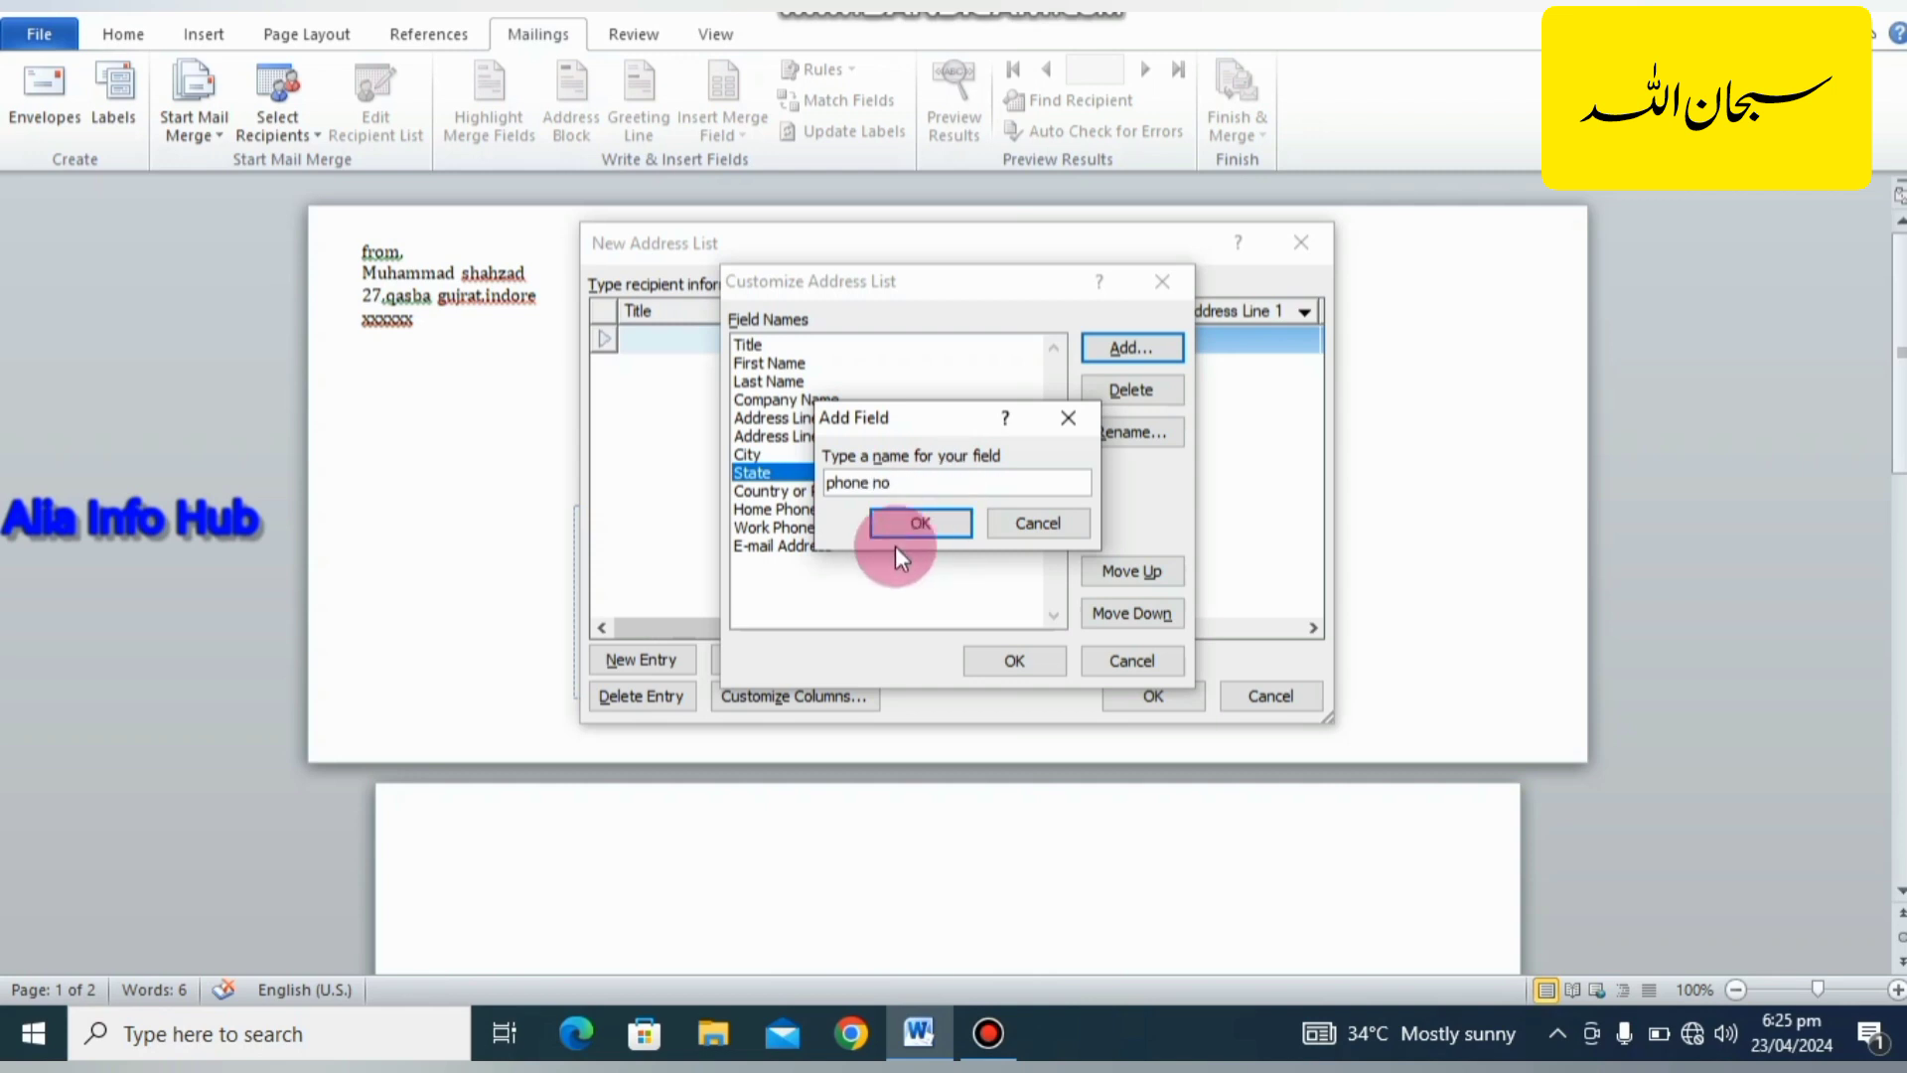
left_click(914, 522)
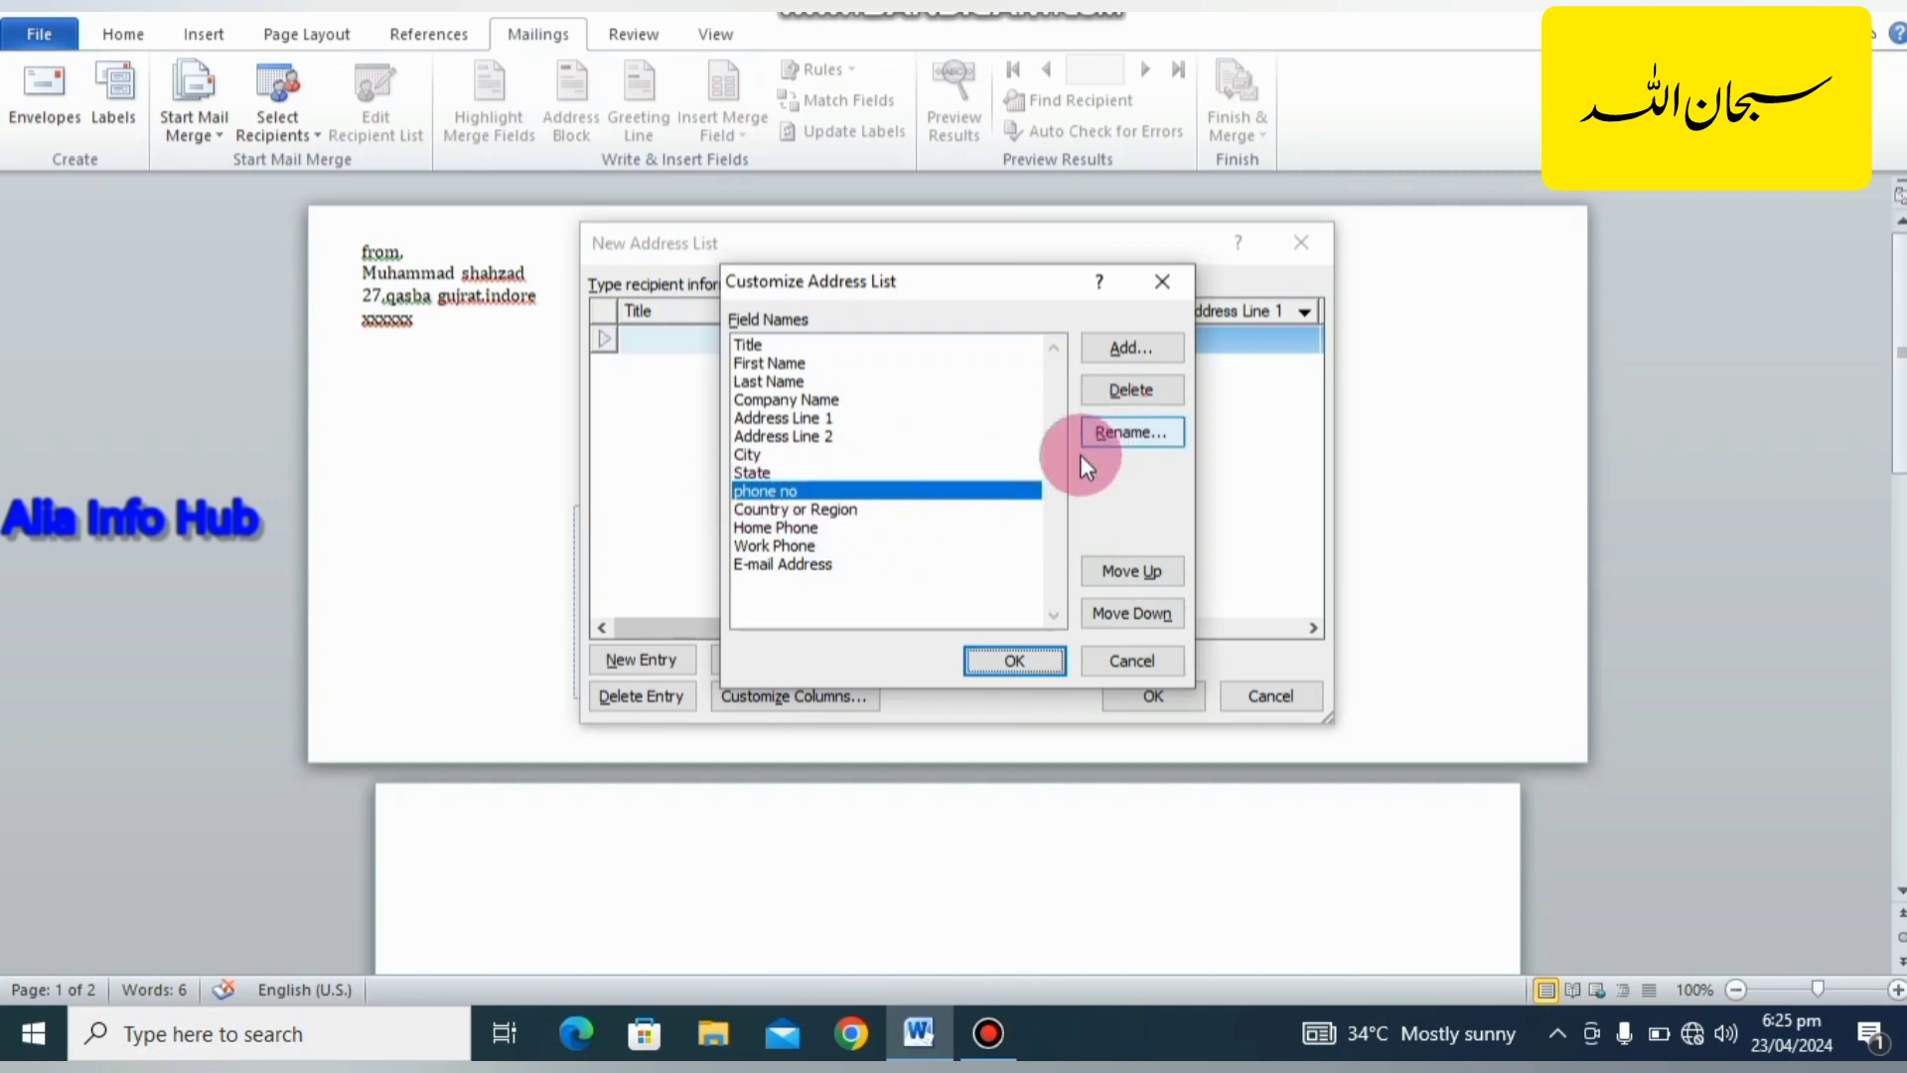
left_click(1011, 661)
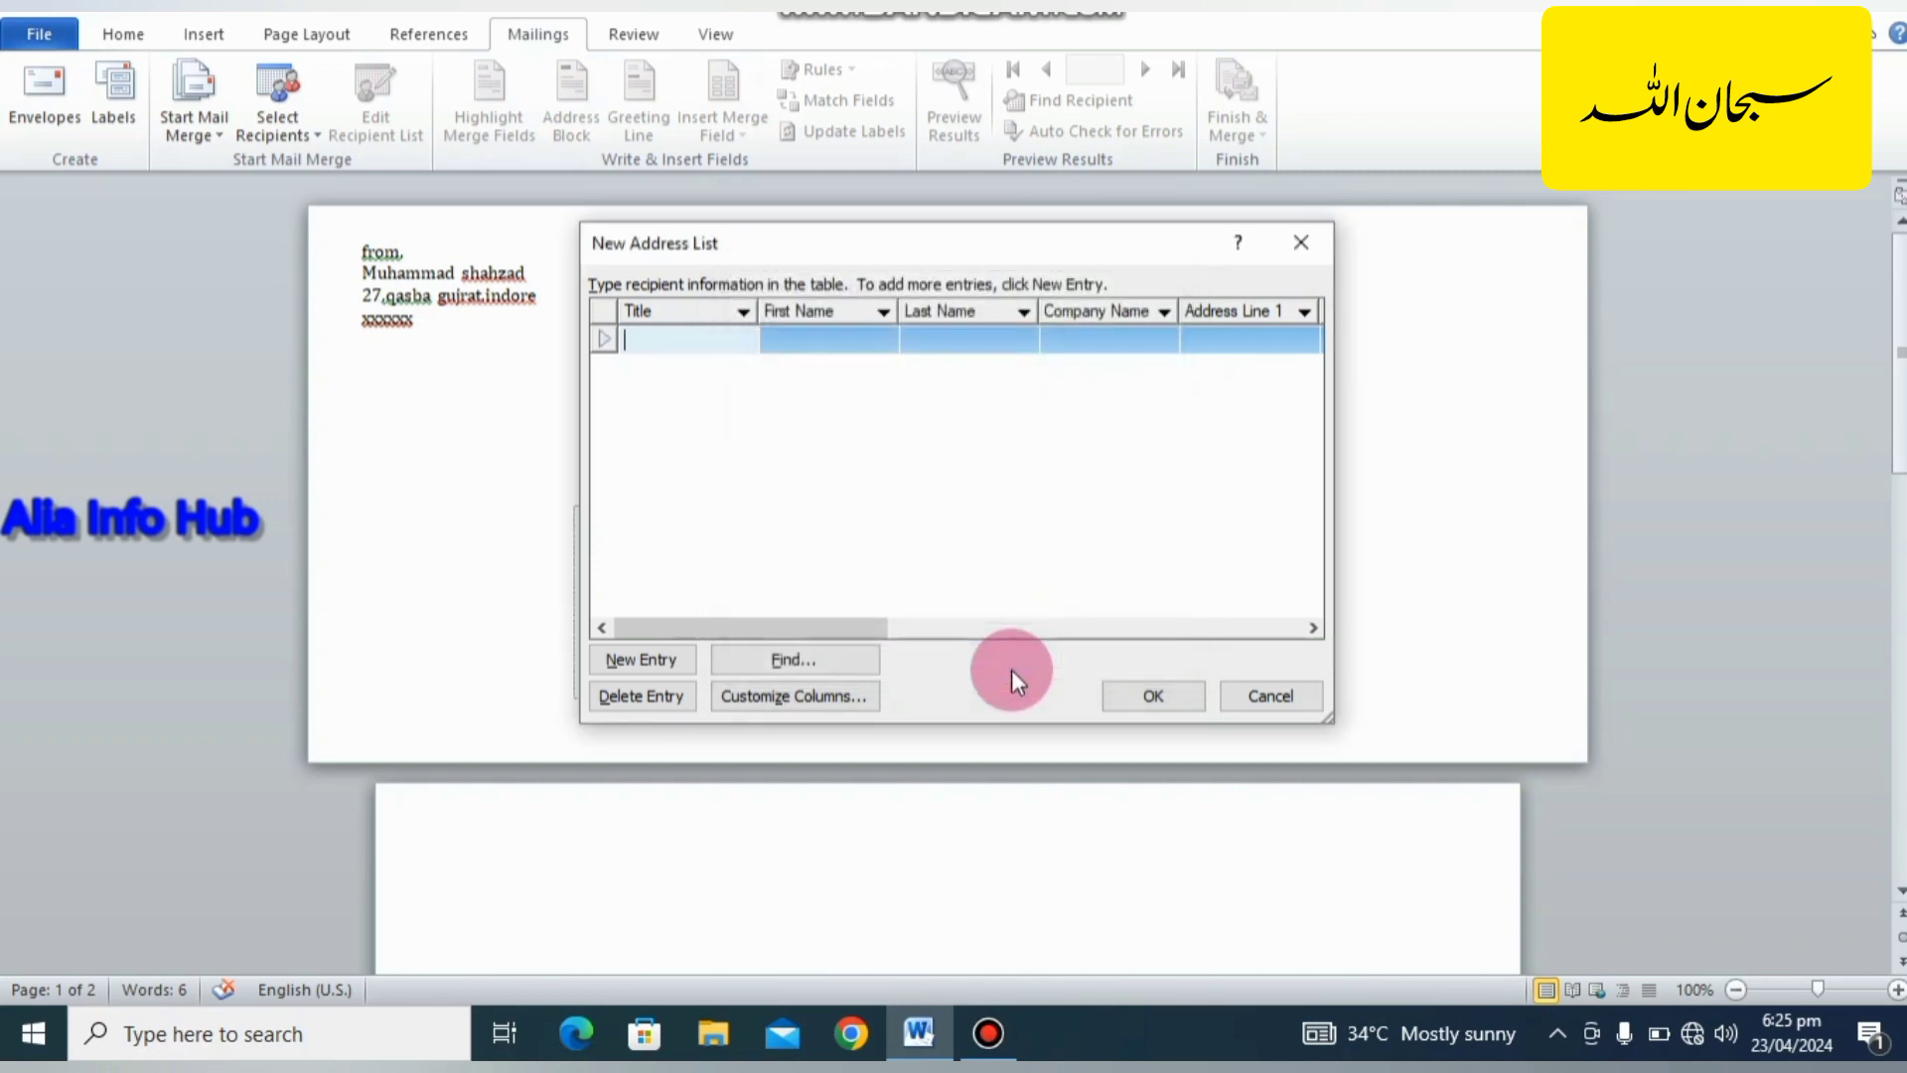
Discard the new address list and use Sheet1$ of the existing envelop workbook on the Desktop as the recipient list.
left_click(1304, 243)
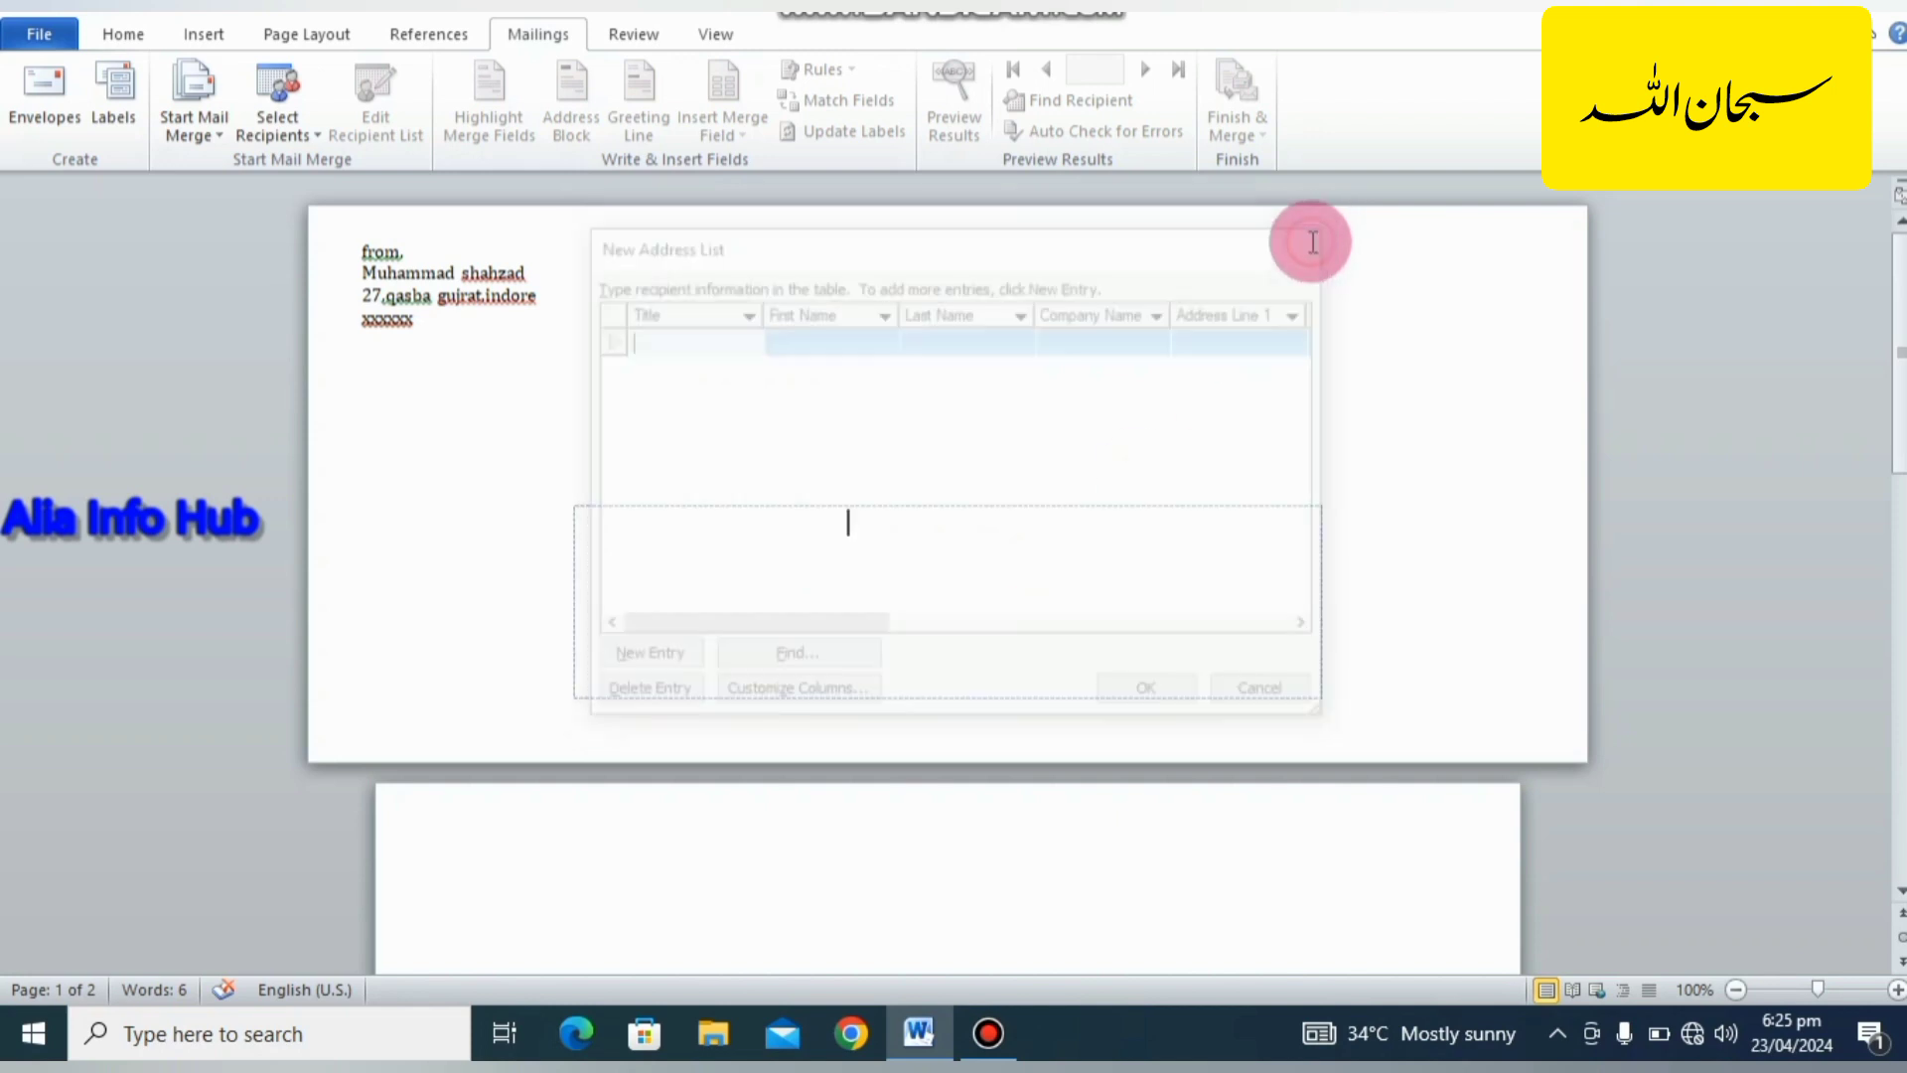
left_click(310, 125)
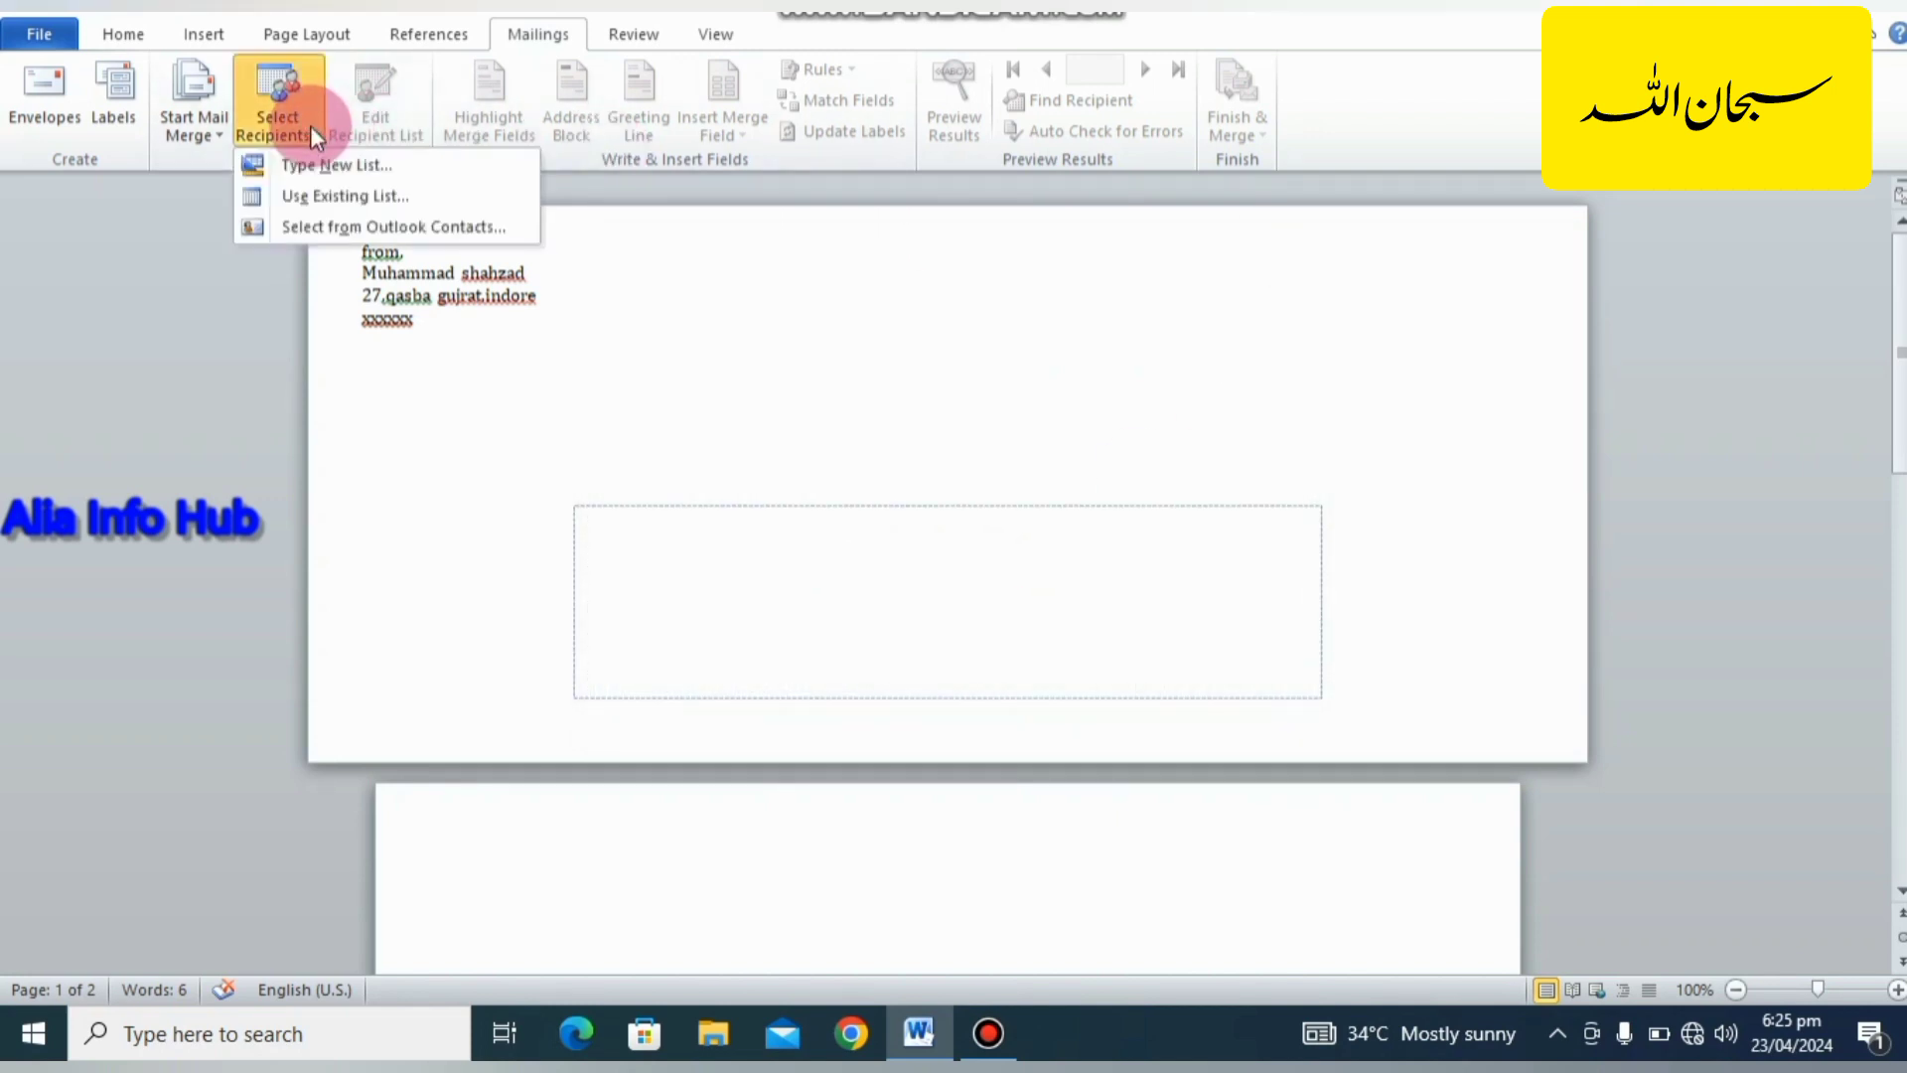
left_click(310, 195)
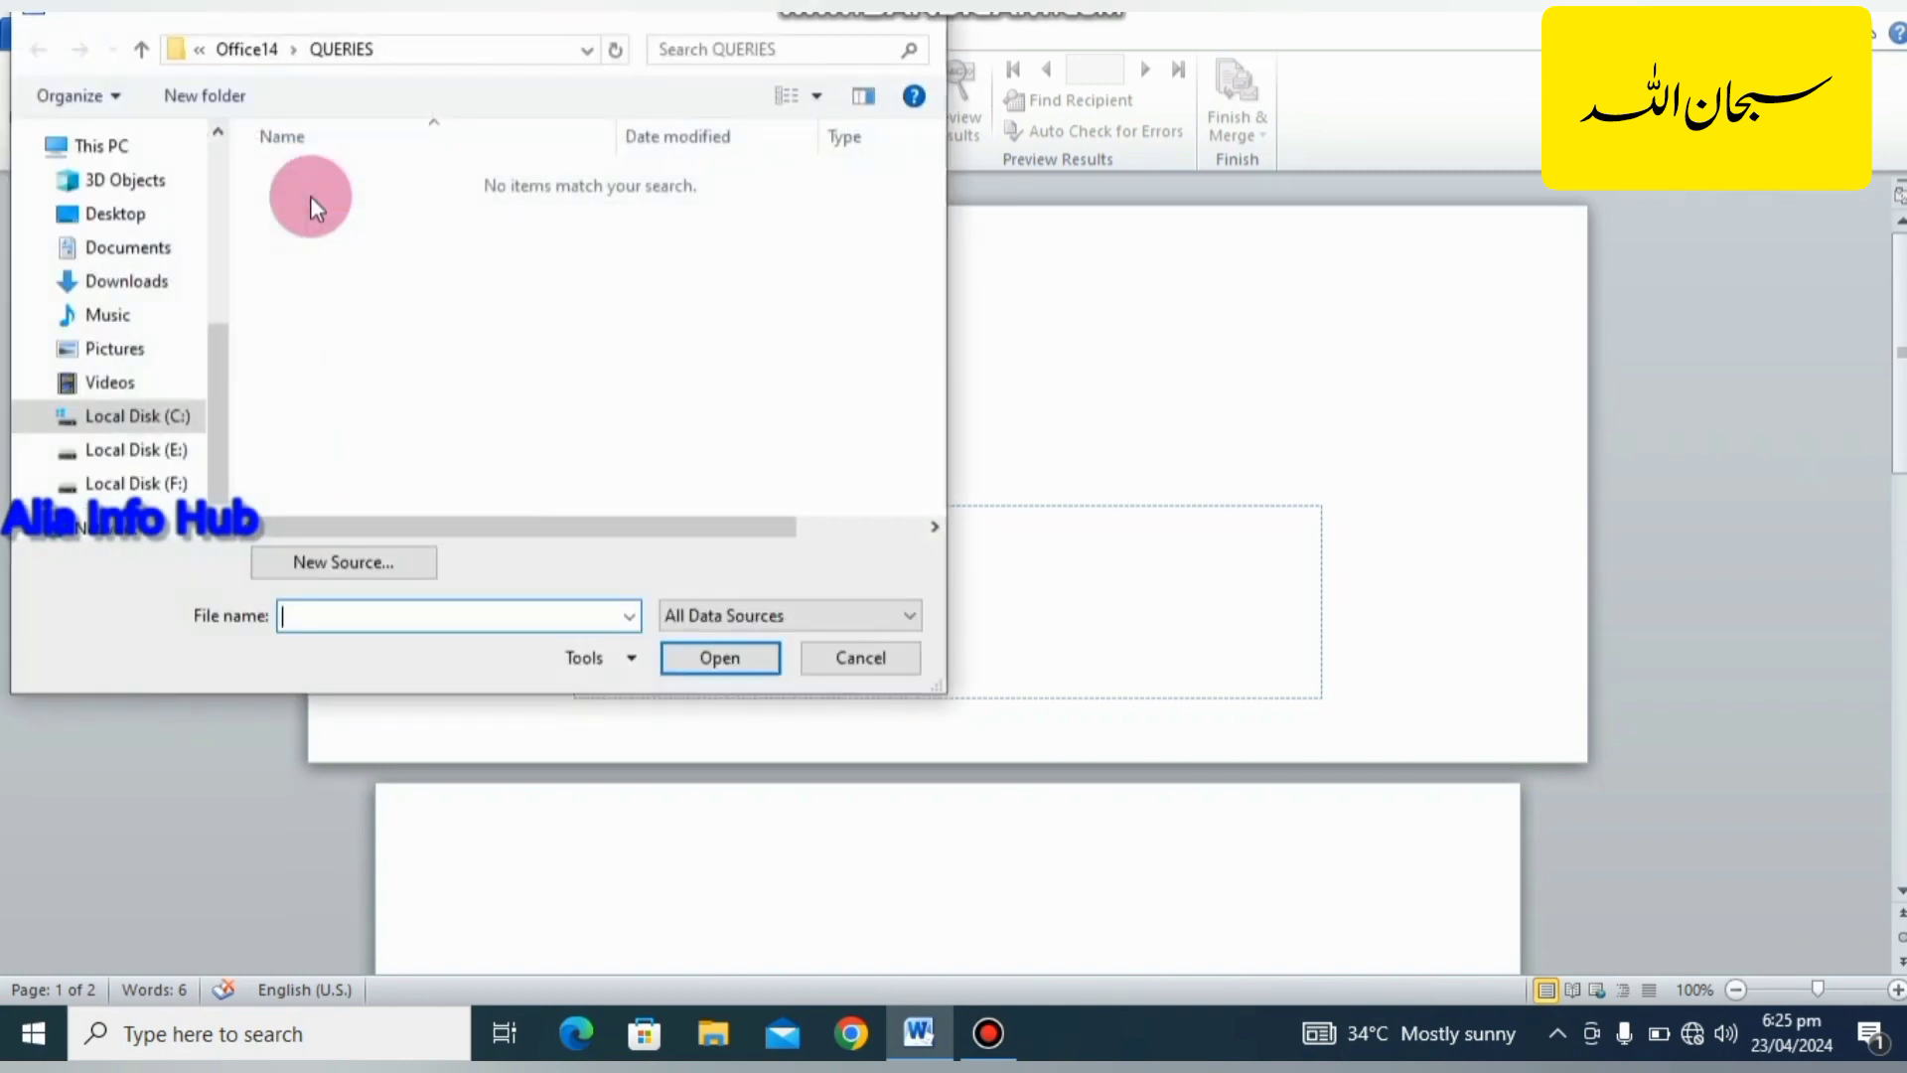
left_click(146, 221)
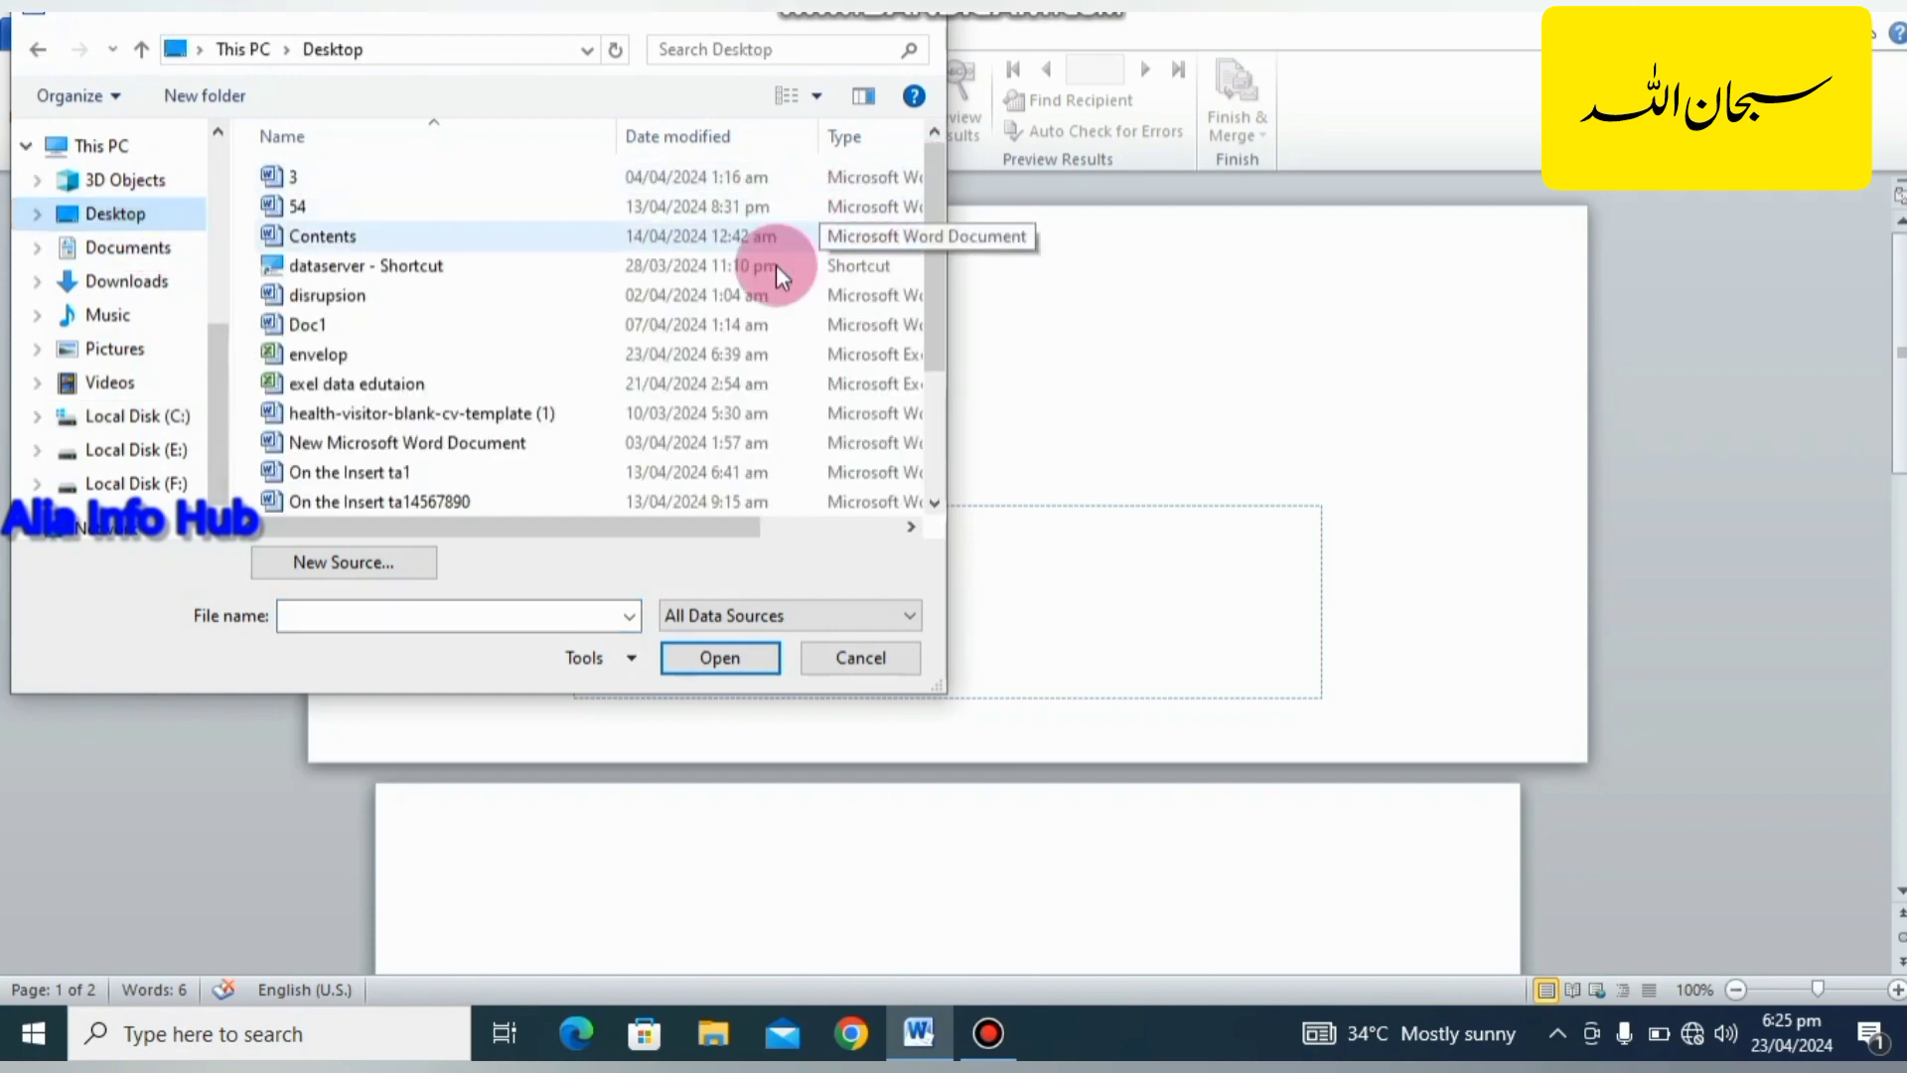
left_click(401, 356)
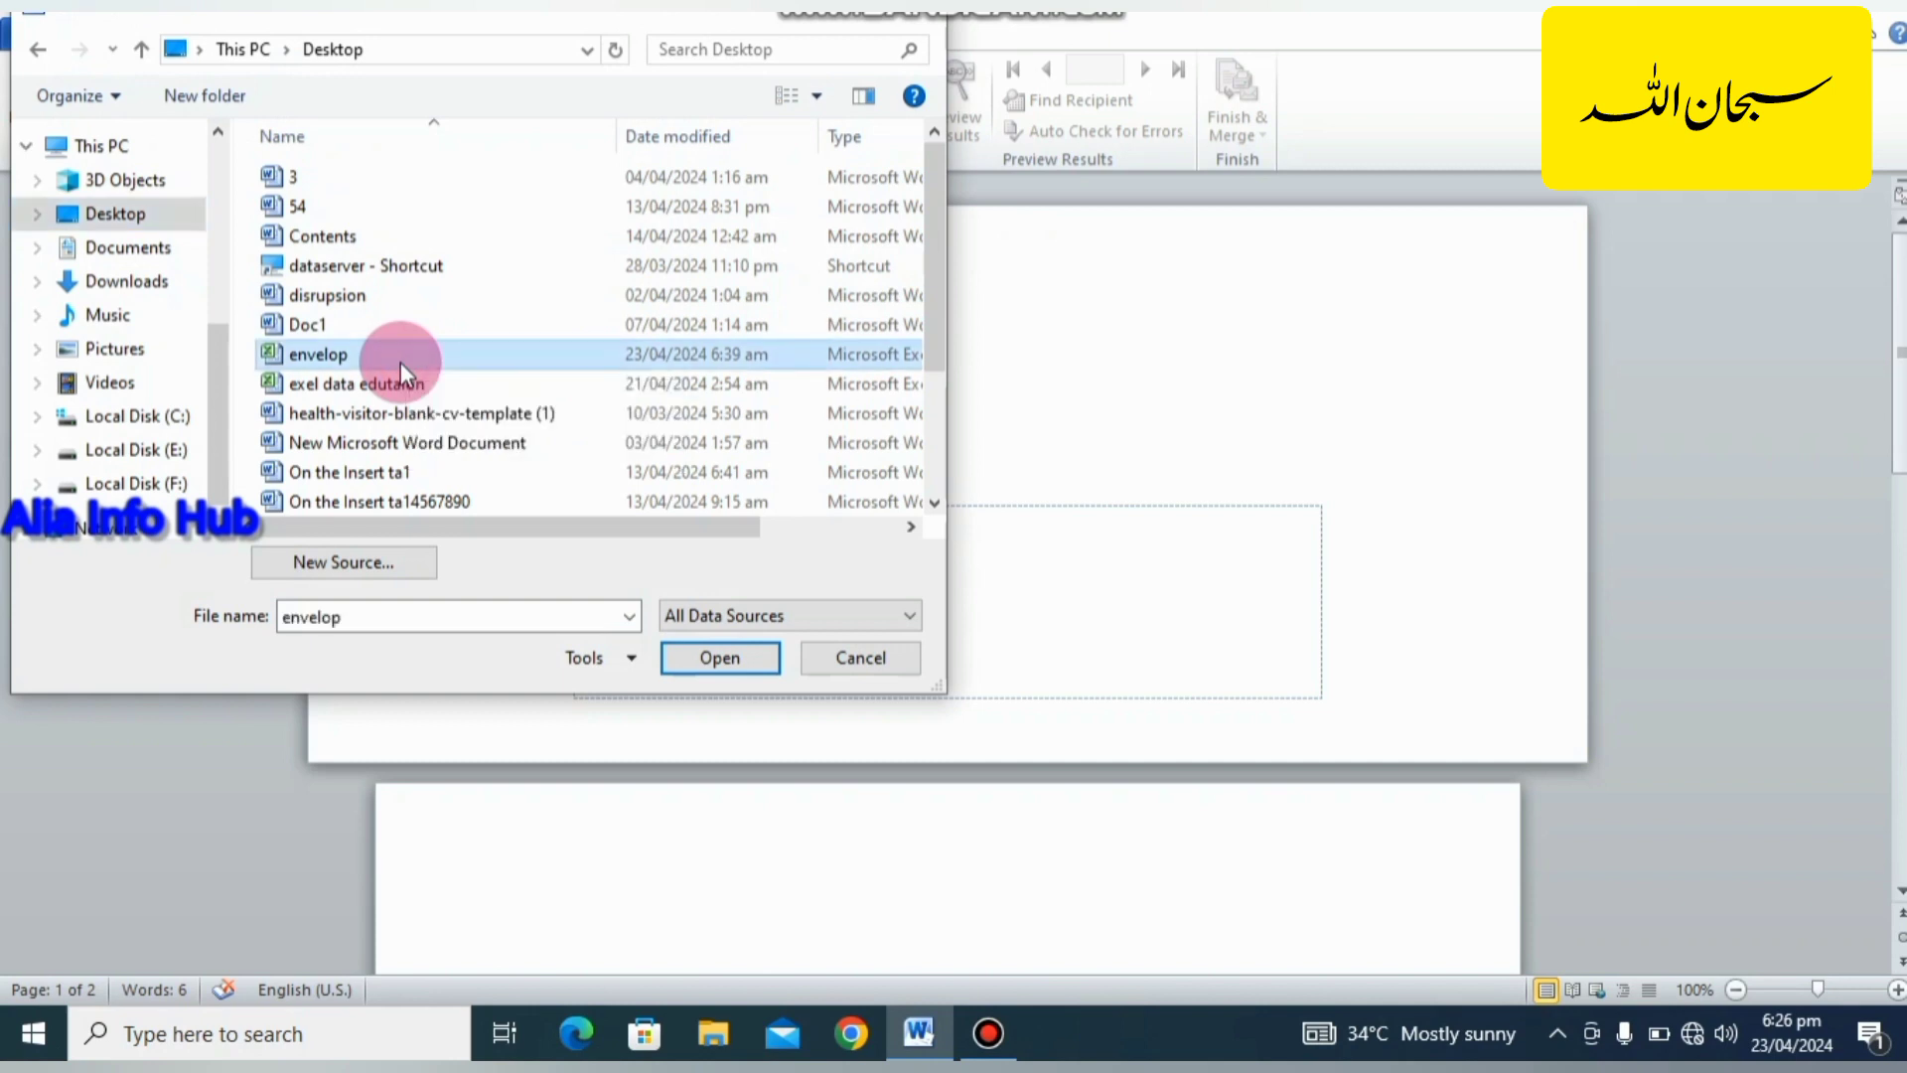
left_click(735, 660)
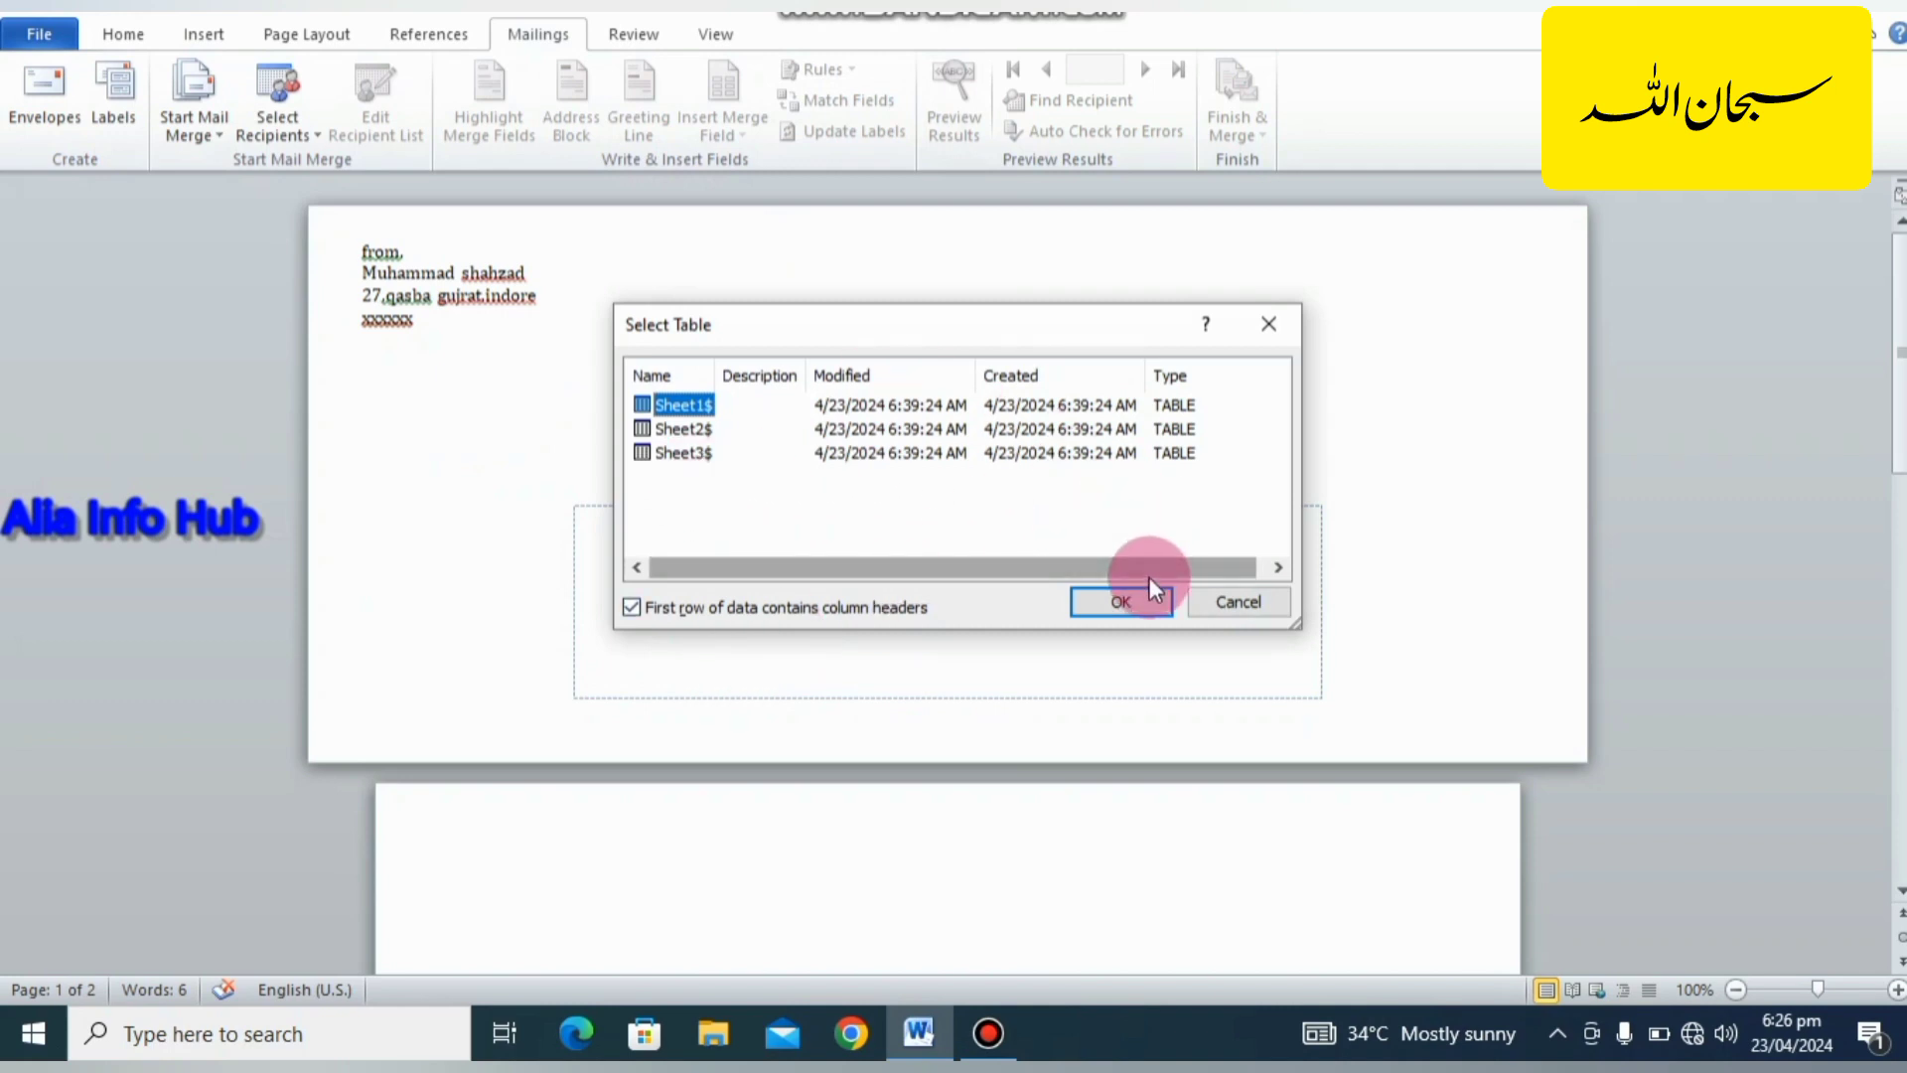
left_click(1135, 600)
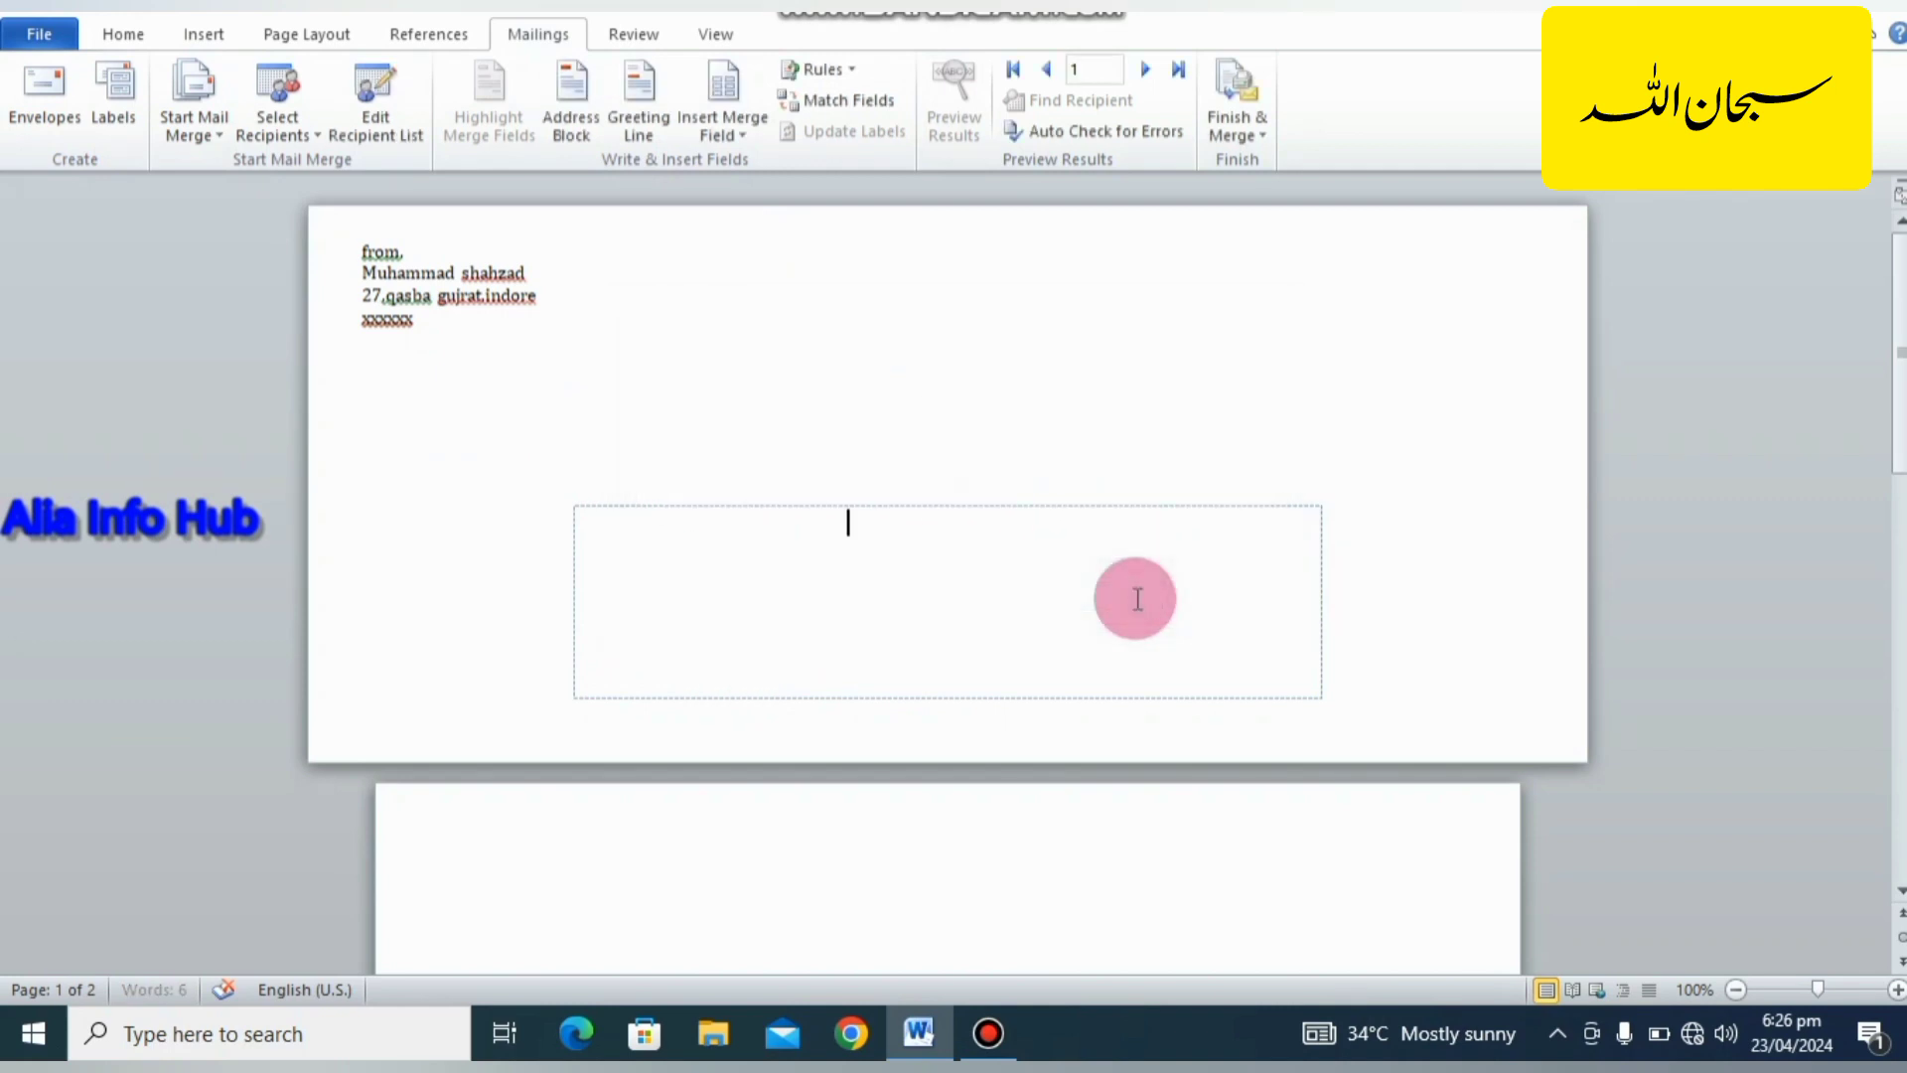
Insert the merge fields first_name, last_name and company_name on separate lines in the delivery area.
left_click(743, 136)
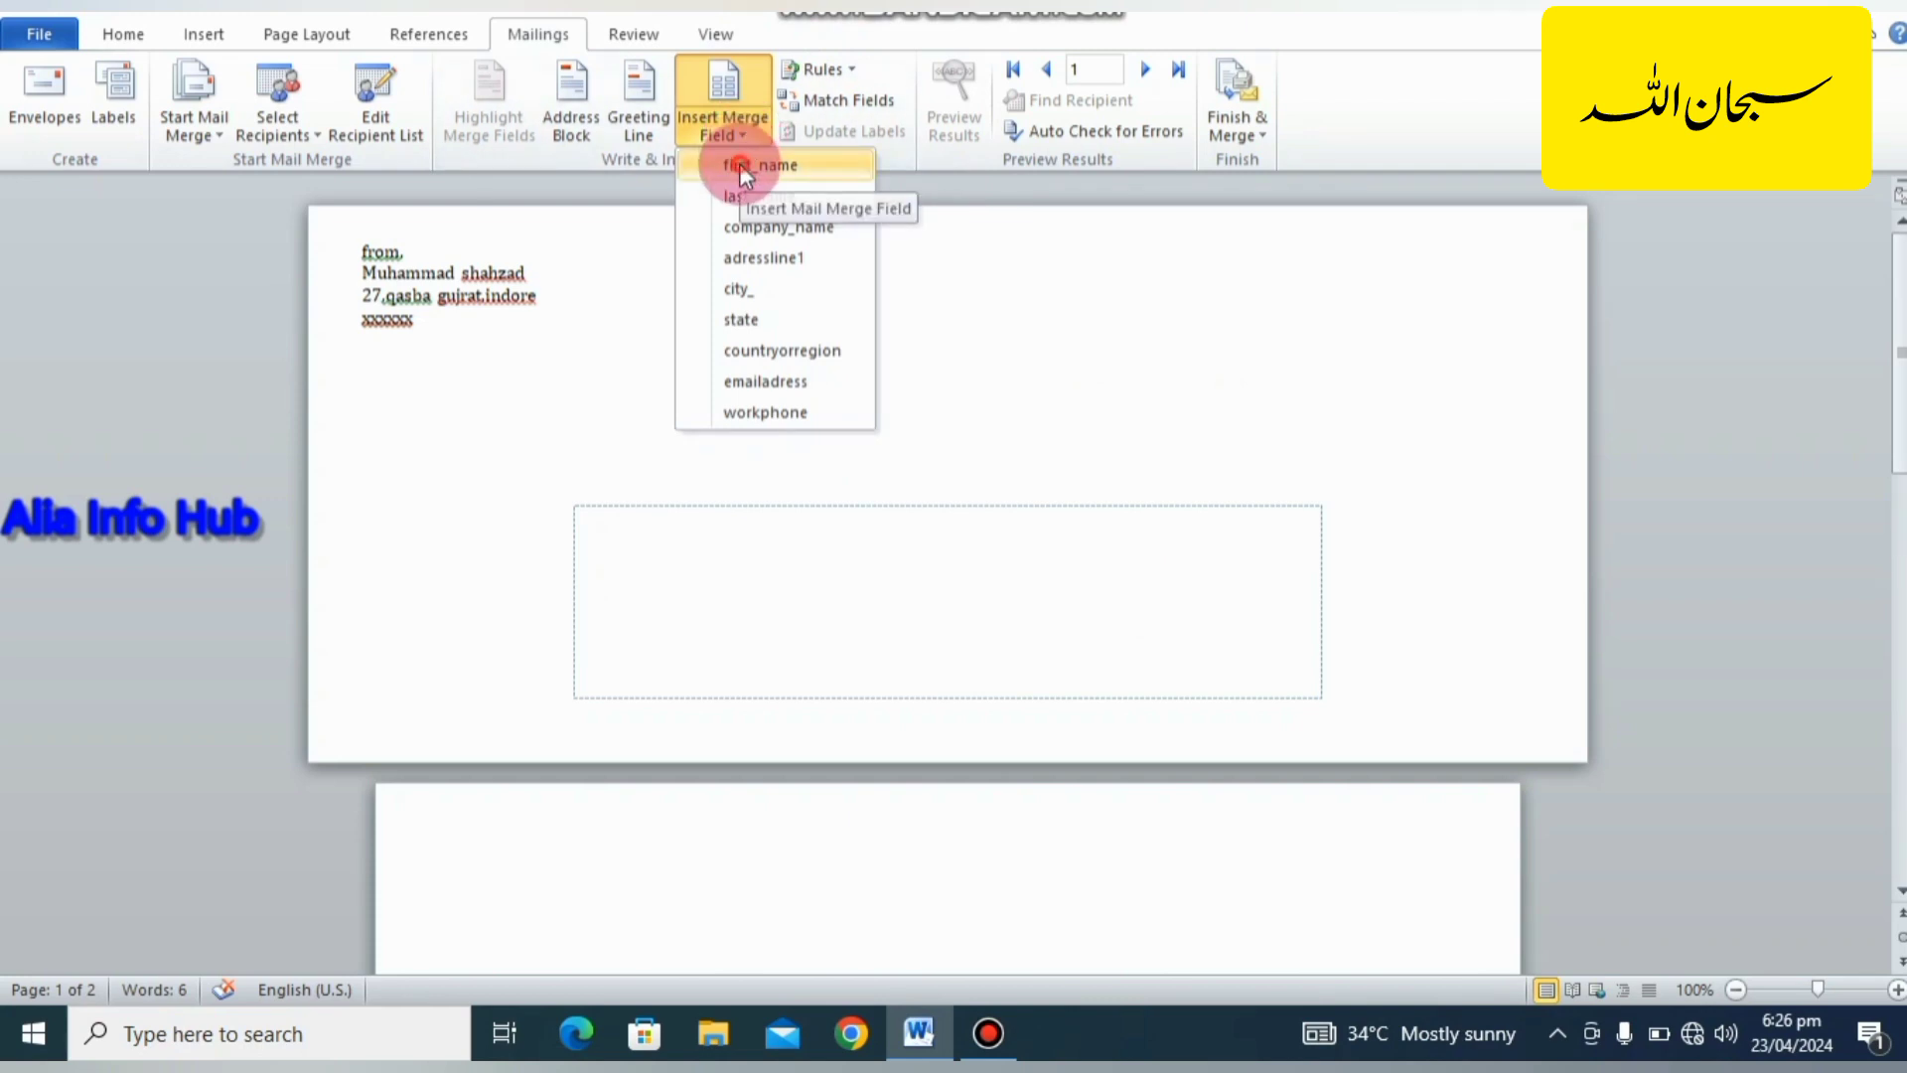
left_click(739, 163)
key("Return")
left_click(741, 121)
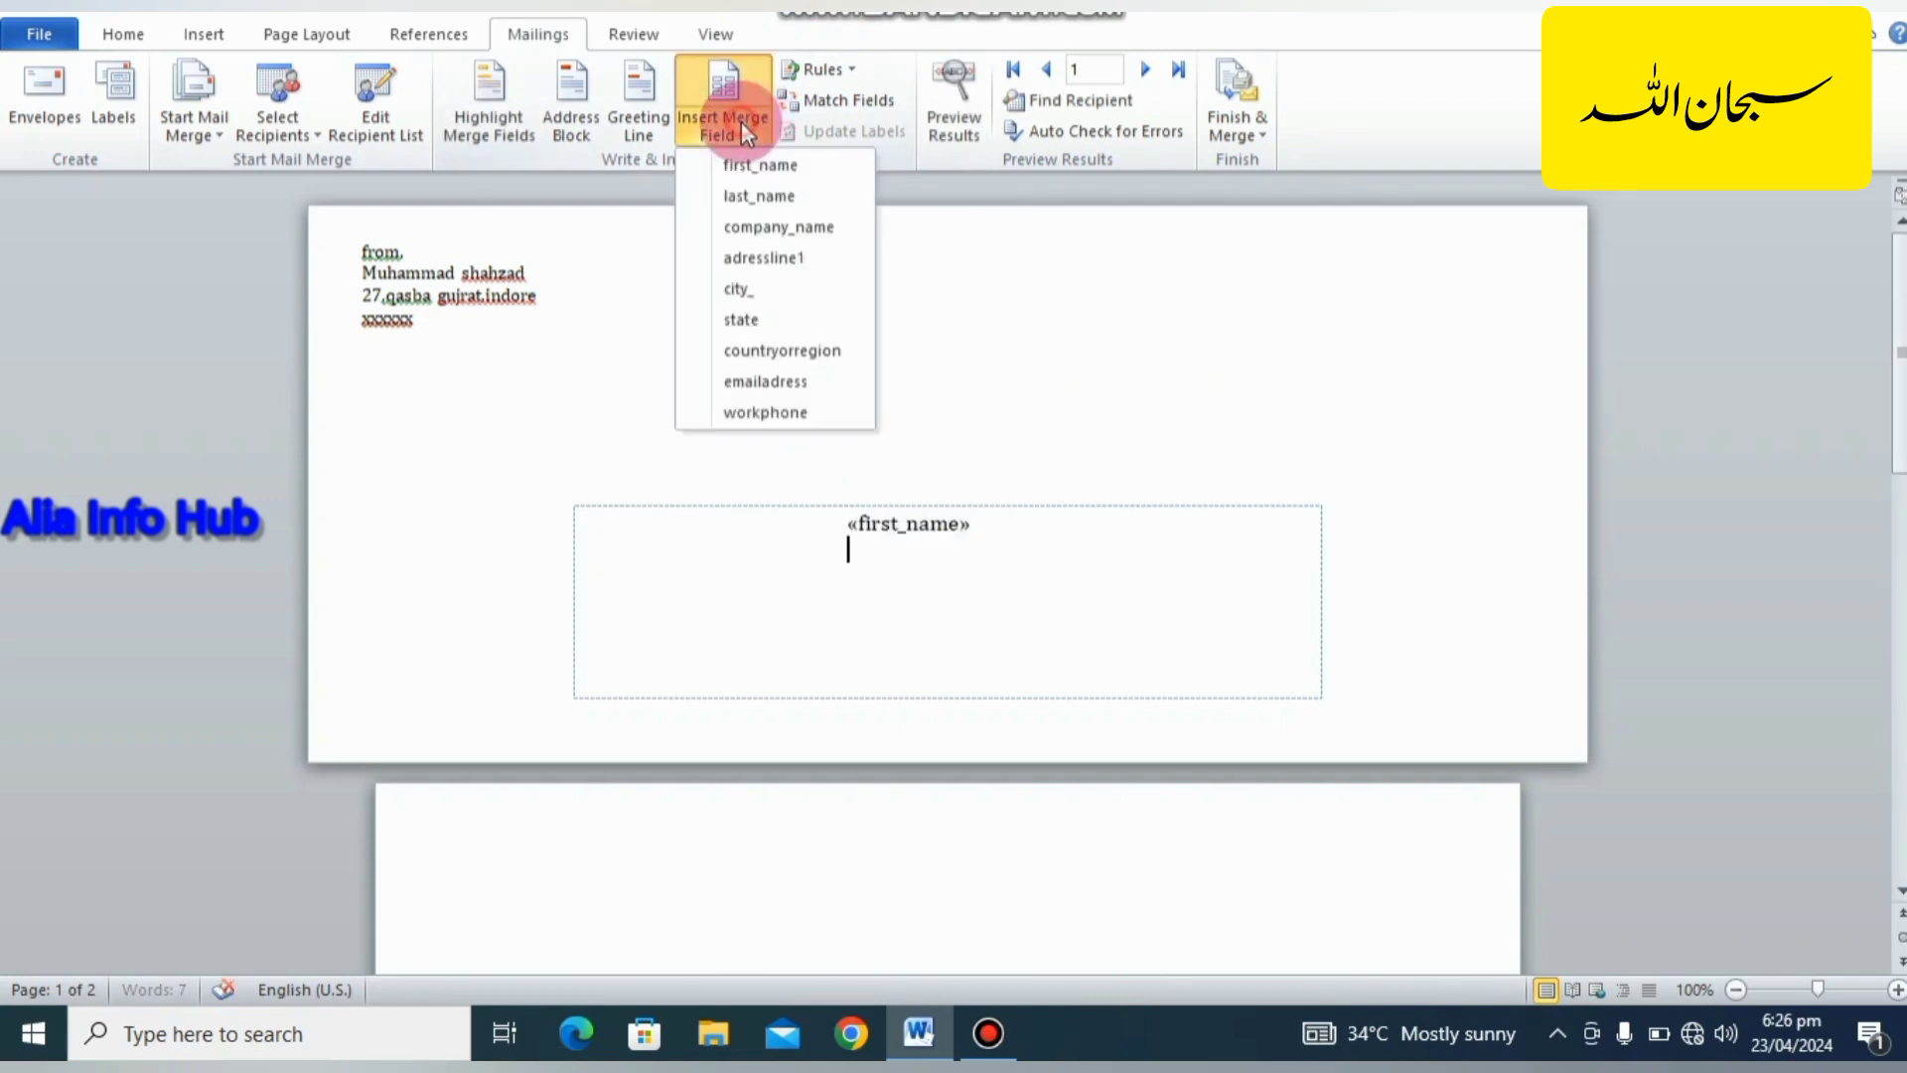
left_click(761, 195)
key("Return")
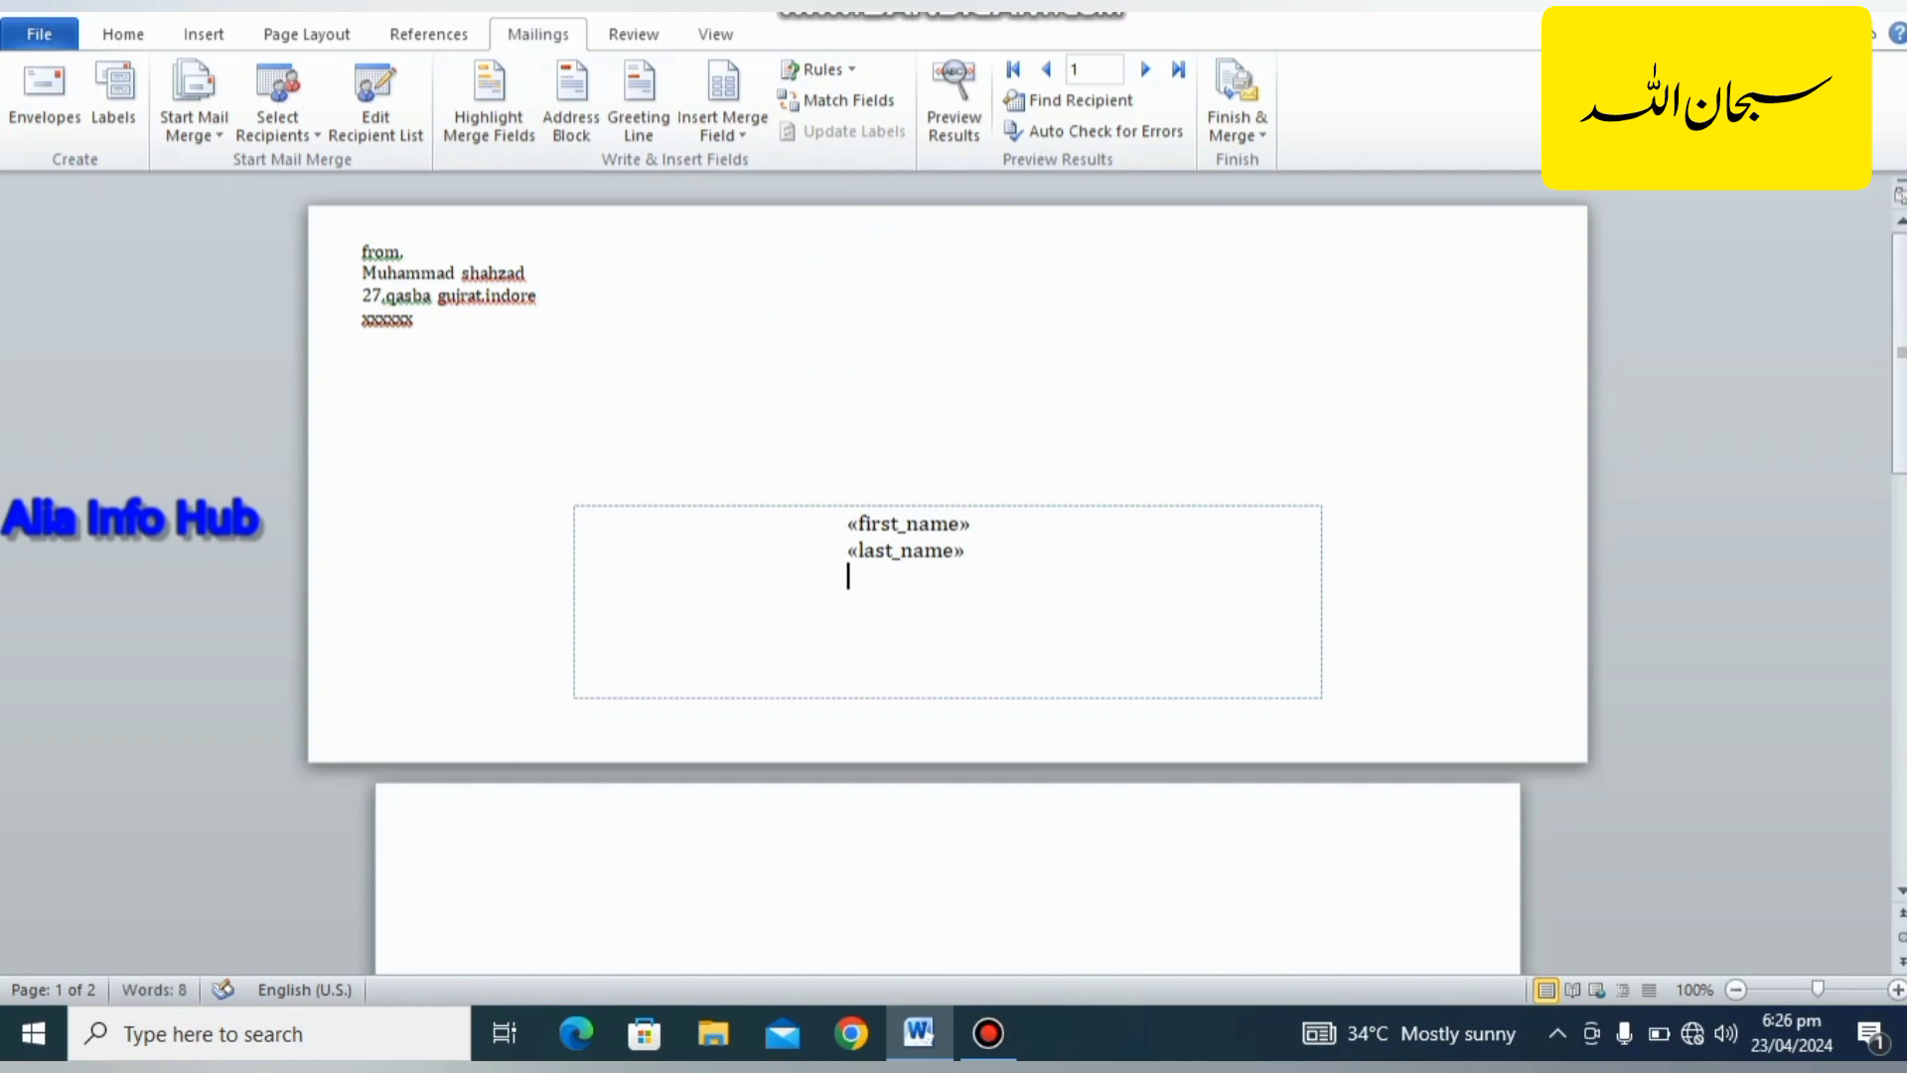
left_click(729, 134)
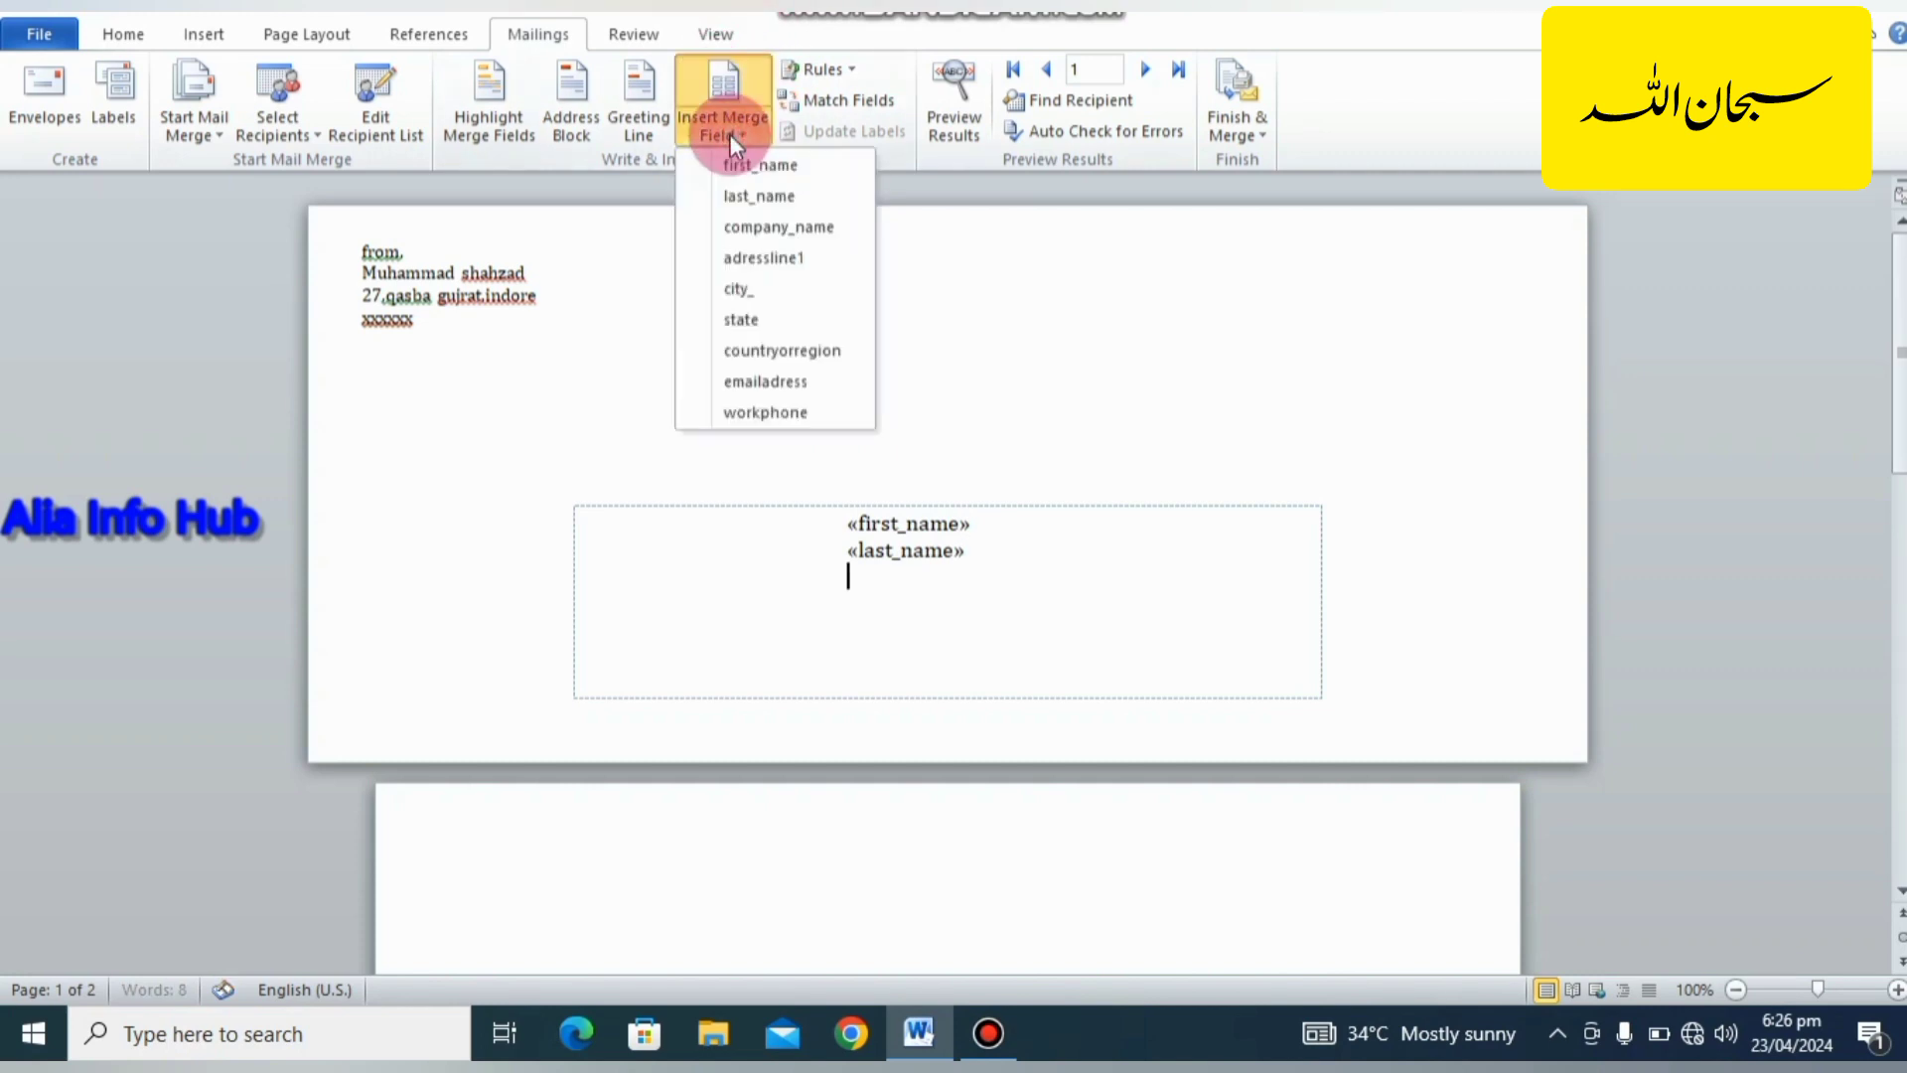
left_click(777, 230)
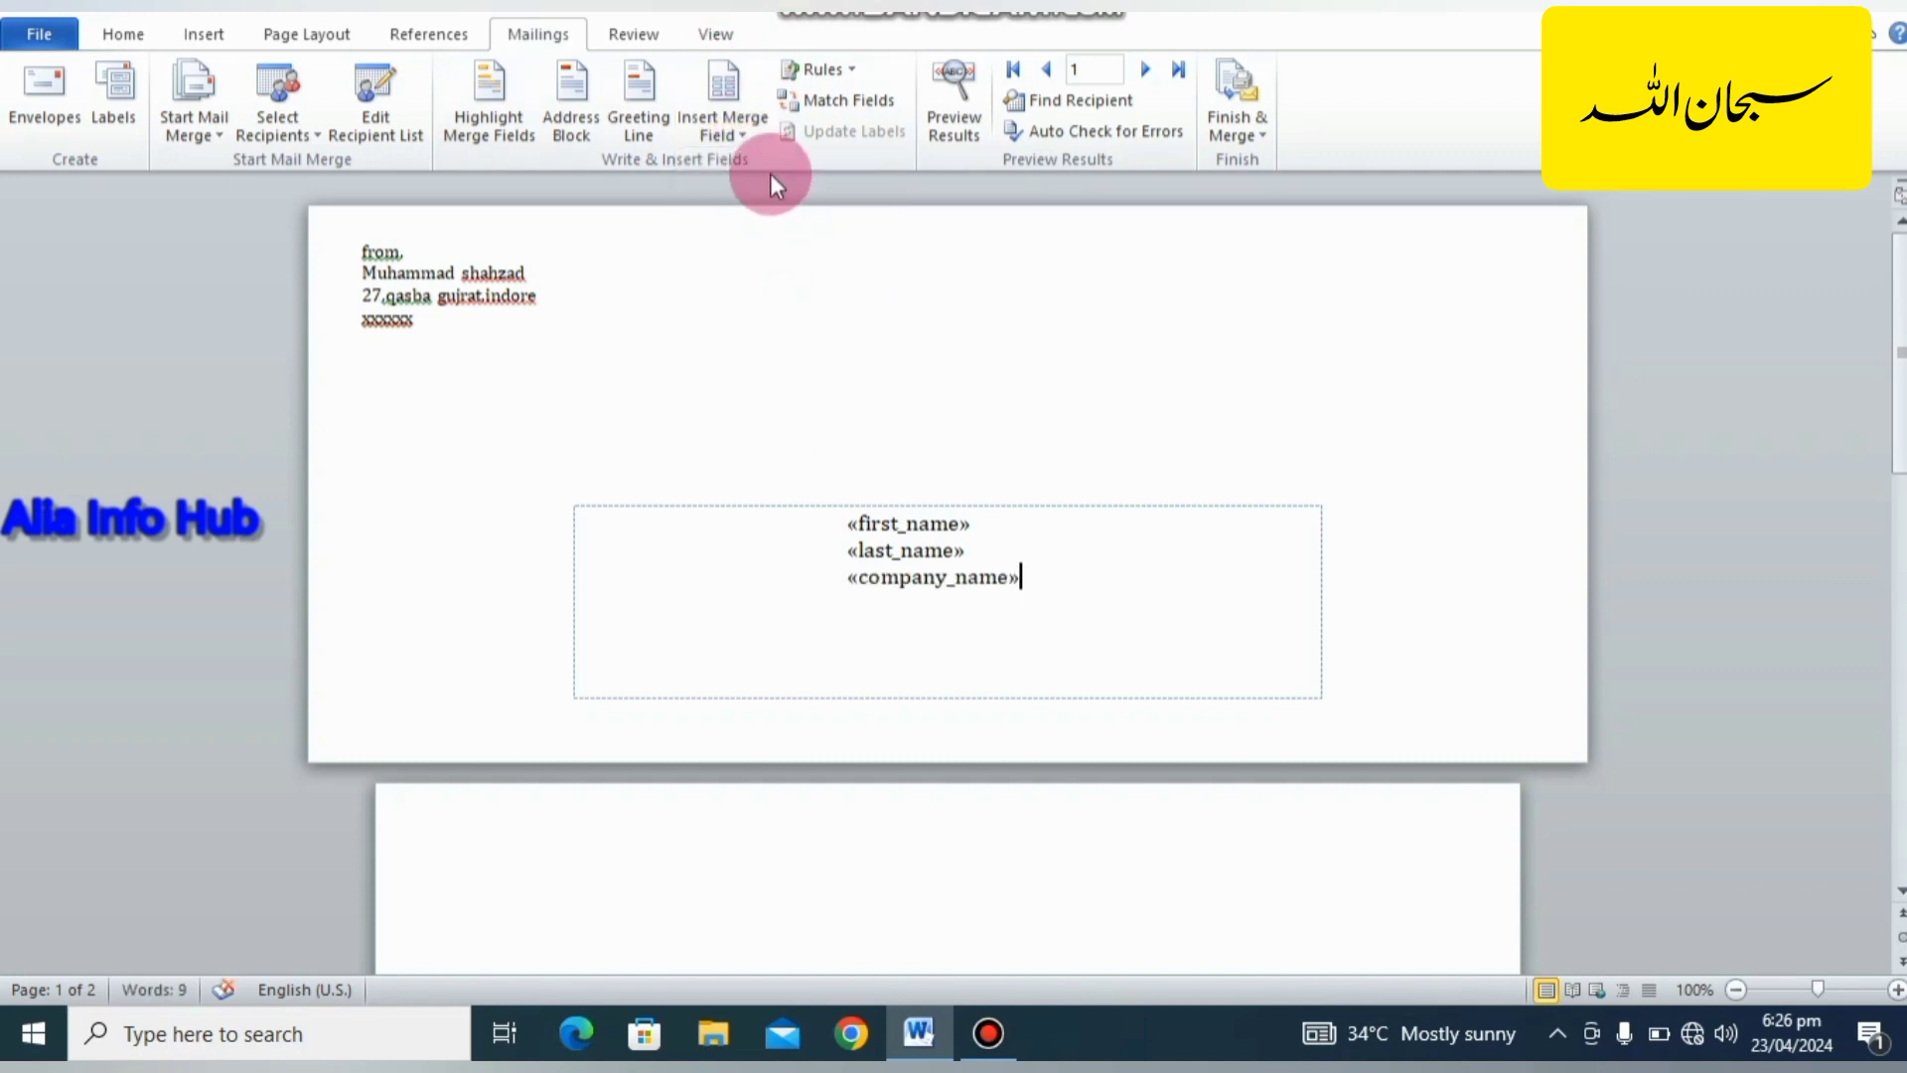
key("Return")
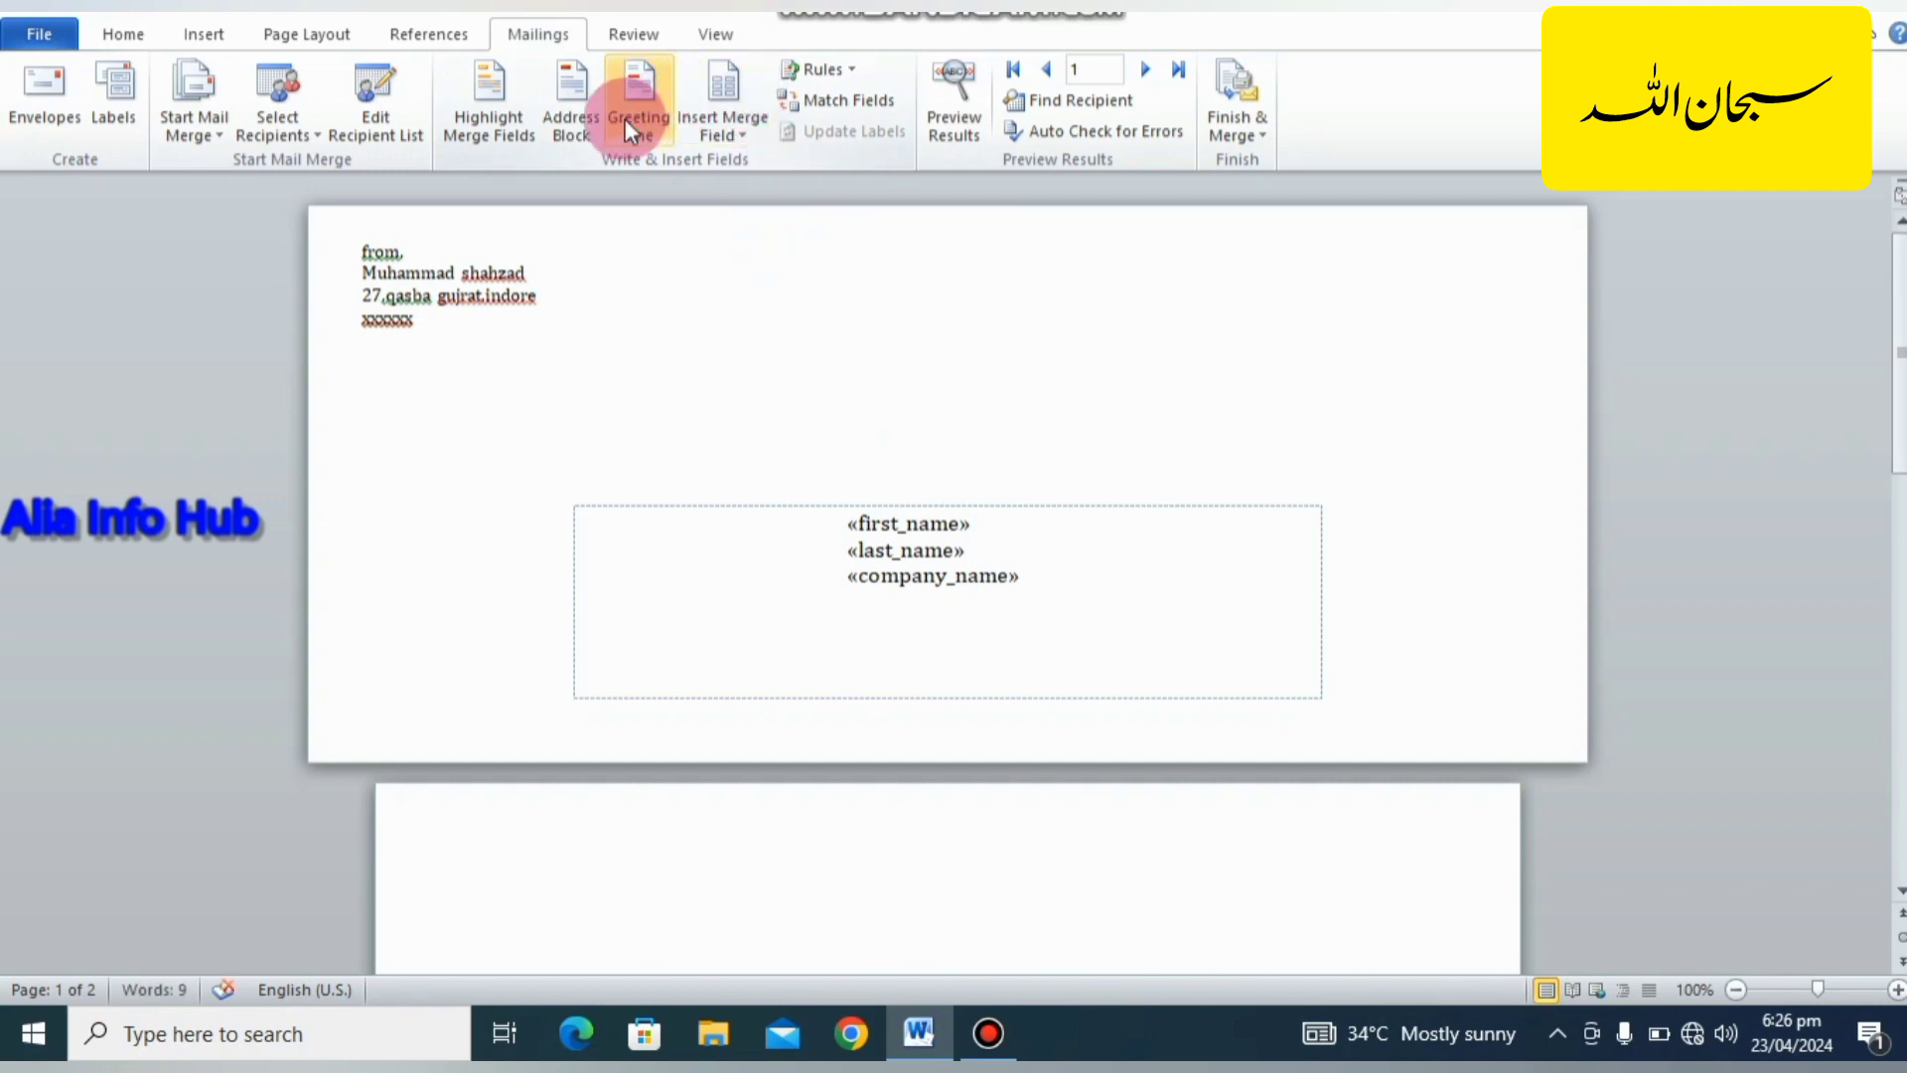
Add the merge fields adressline1, city_ and state on separate lines below company_name.
left_click(715, 134)
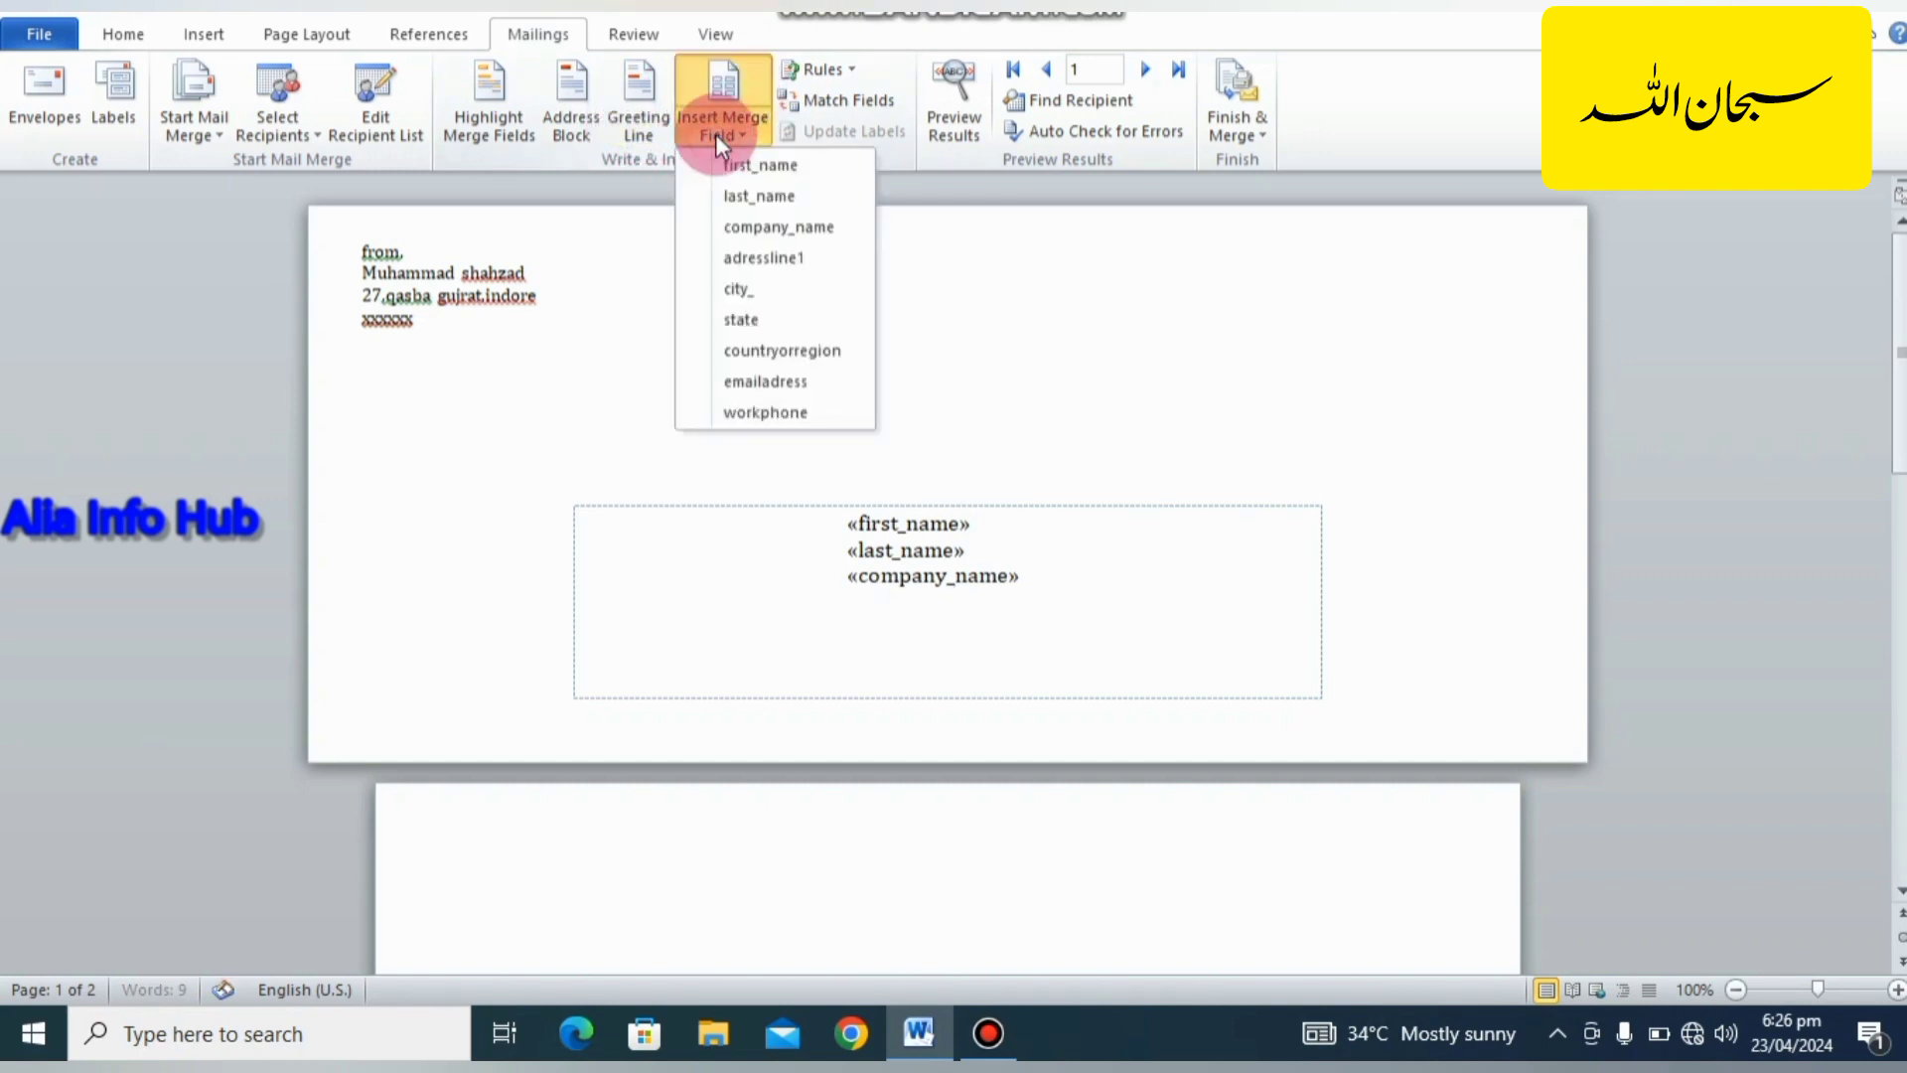
left_click(750, 257)
key("Return")
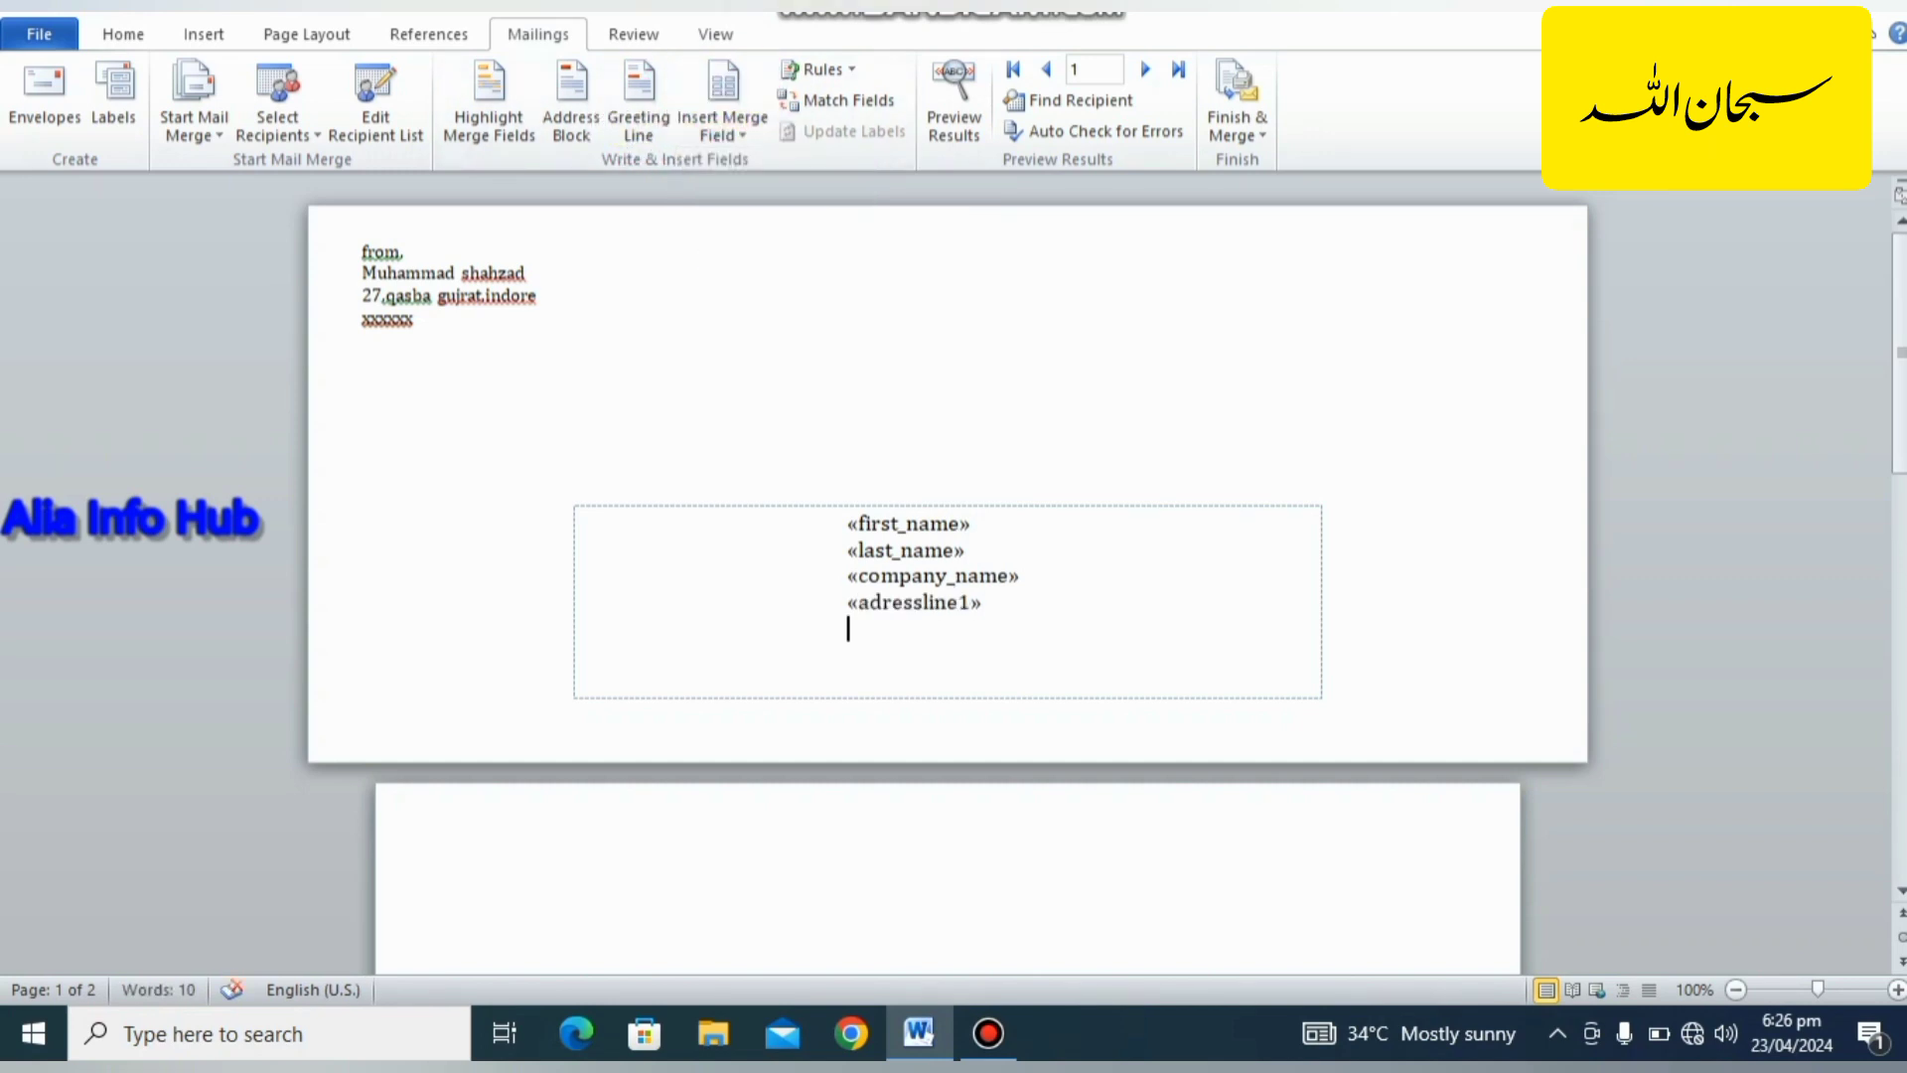
left_click(732, 135)
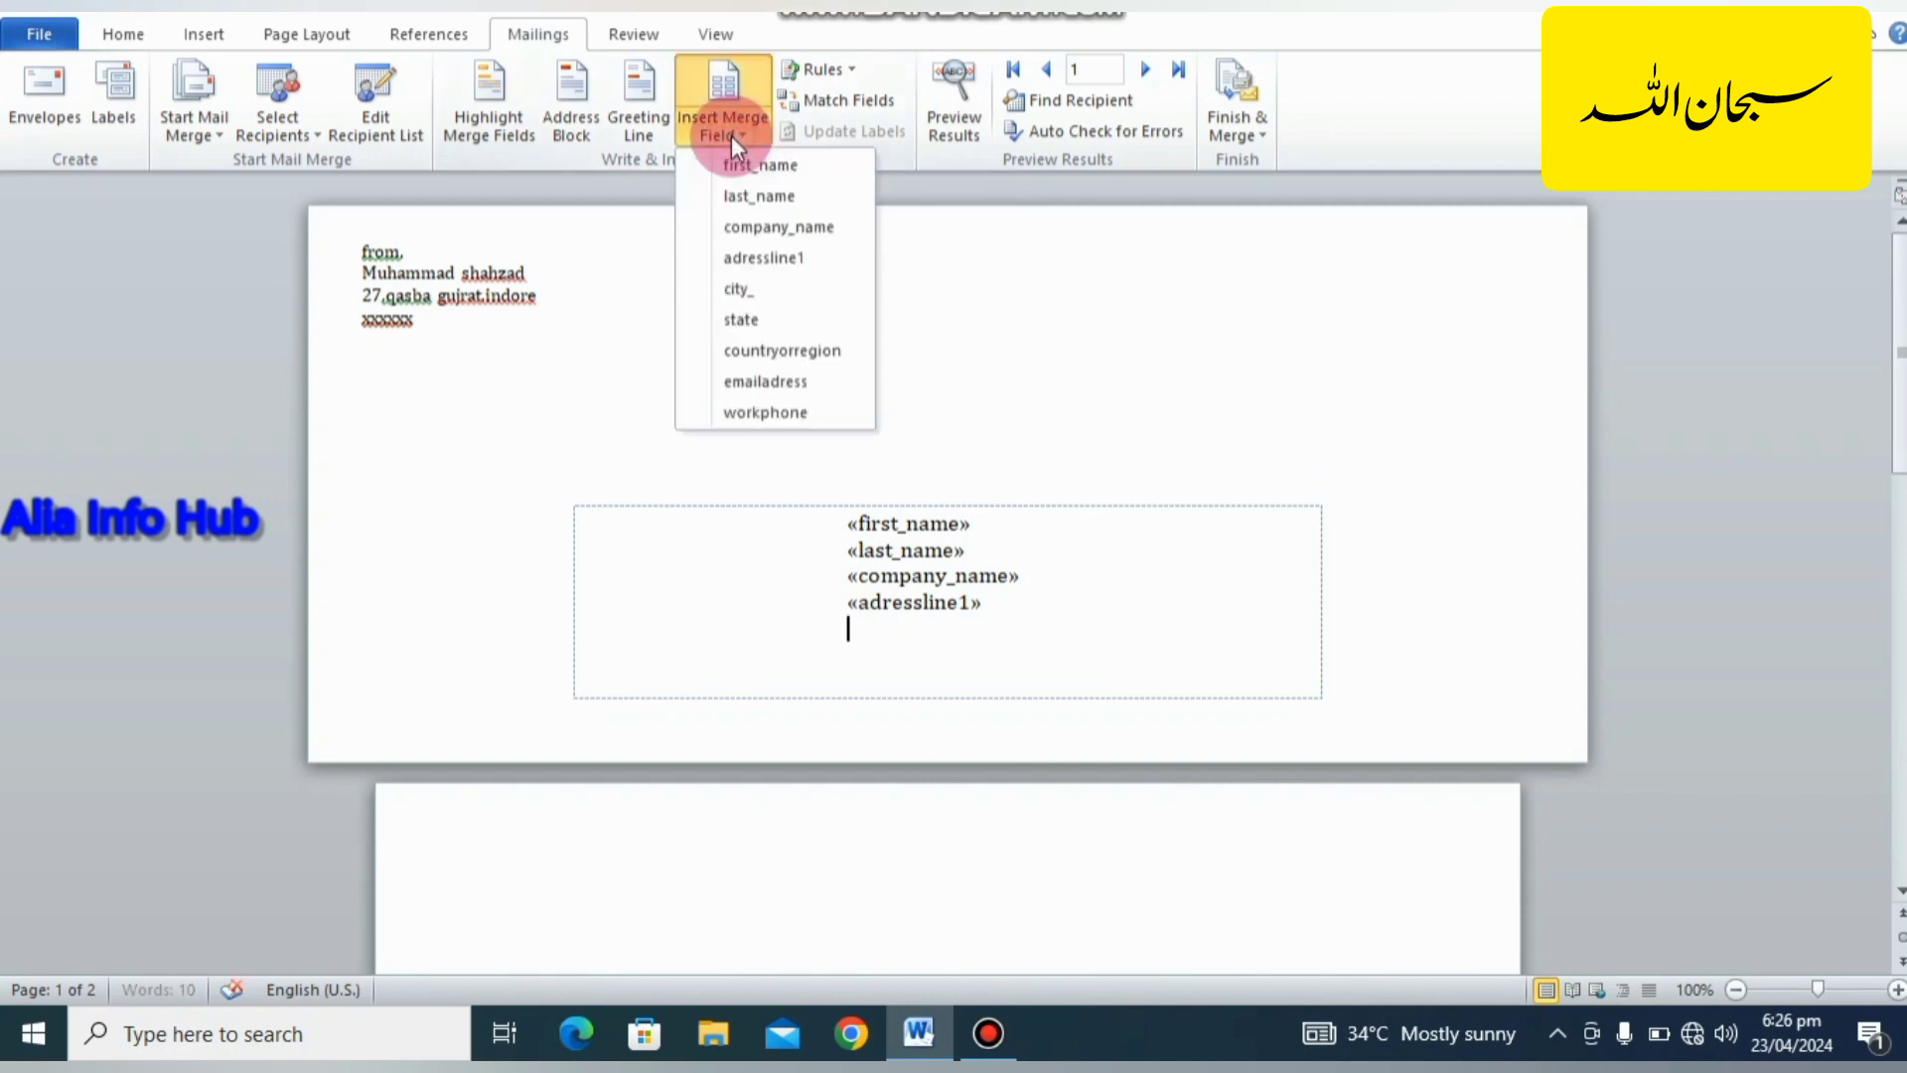
left_click(745, 284)
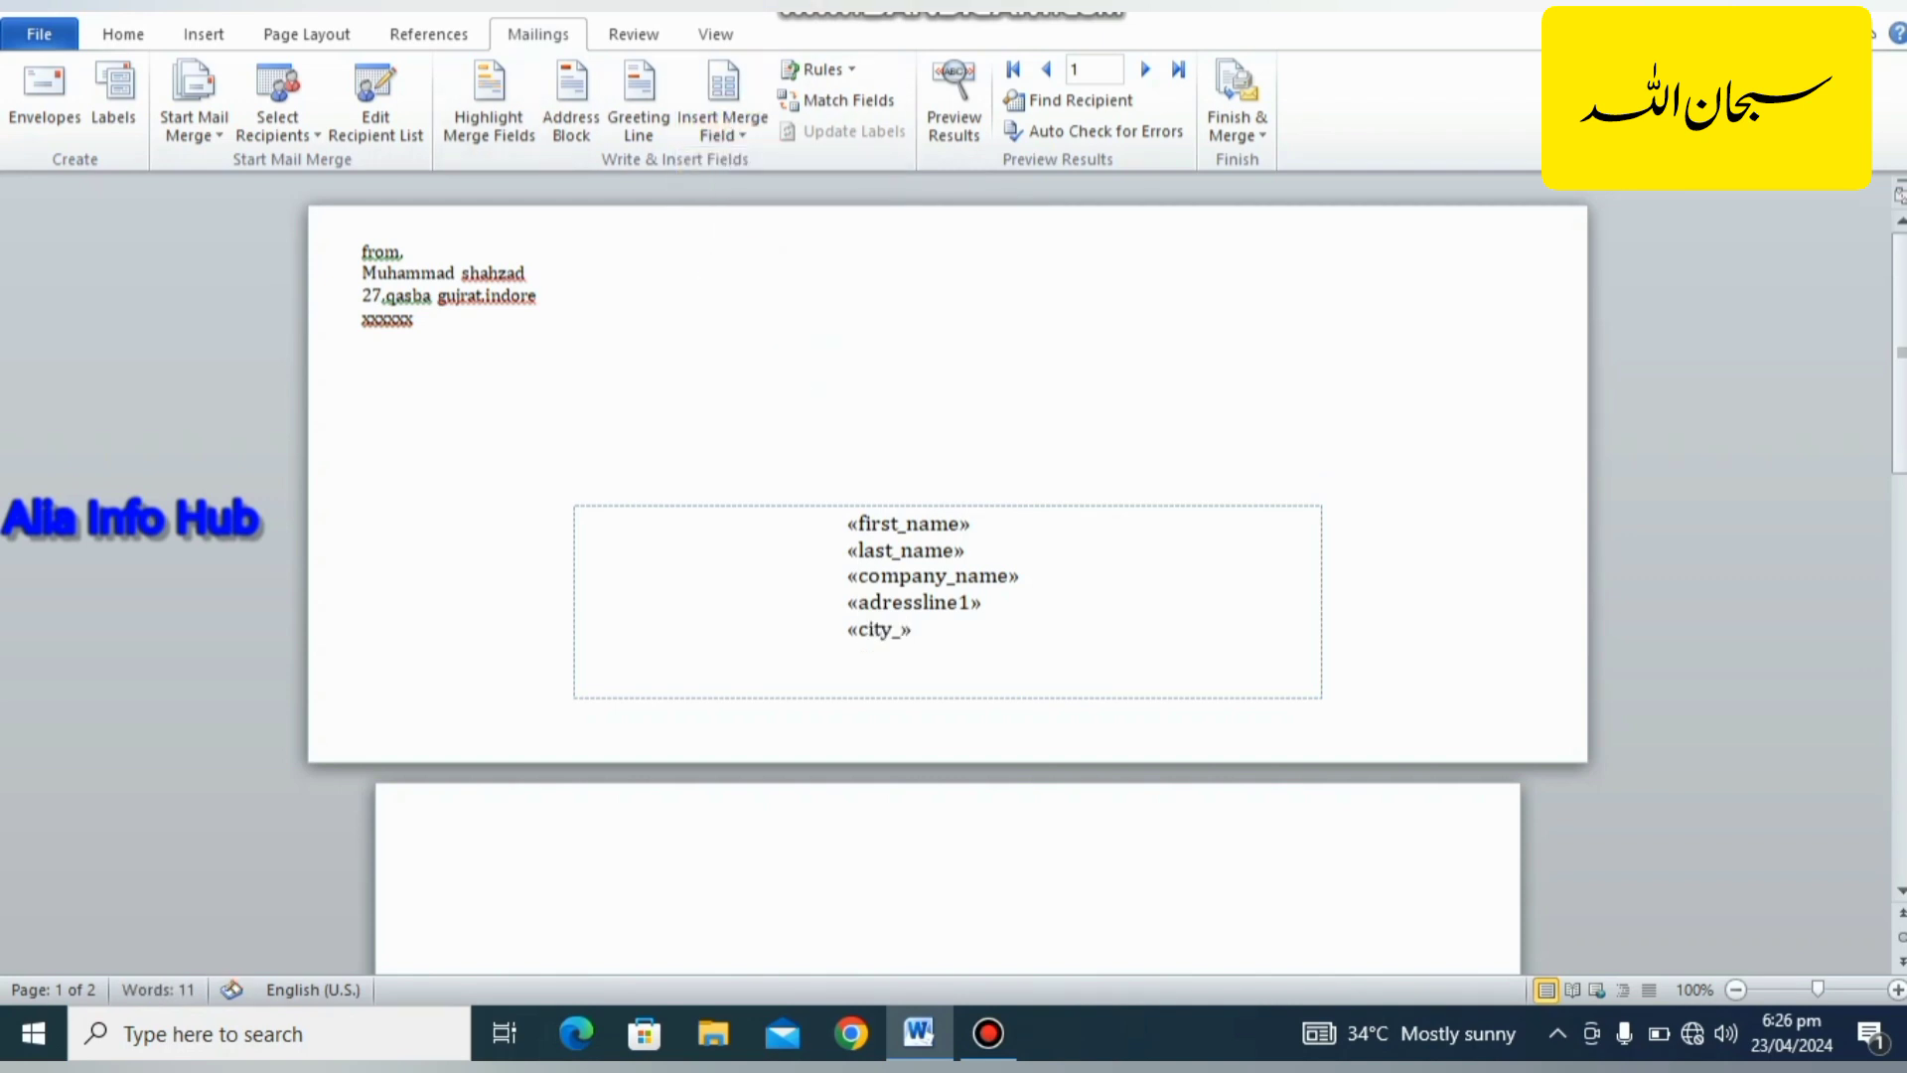
key("Return")
left_click(742, 134)
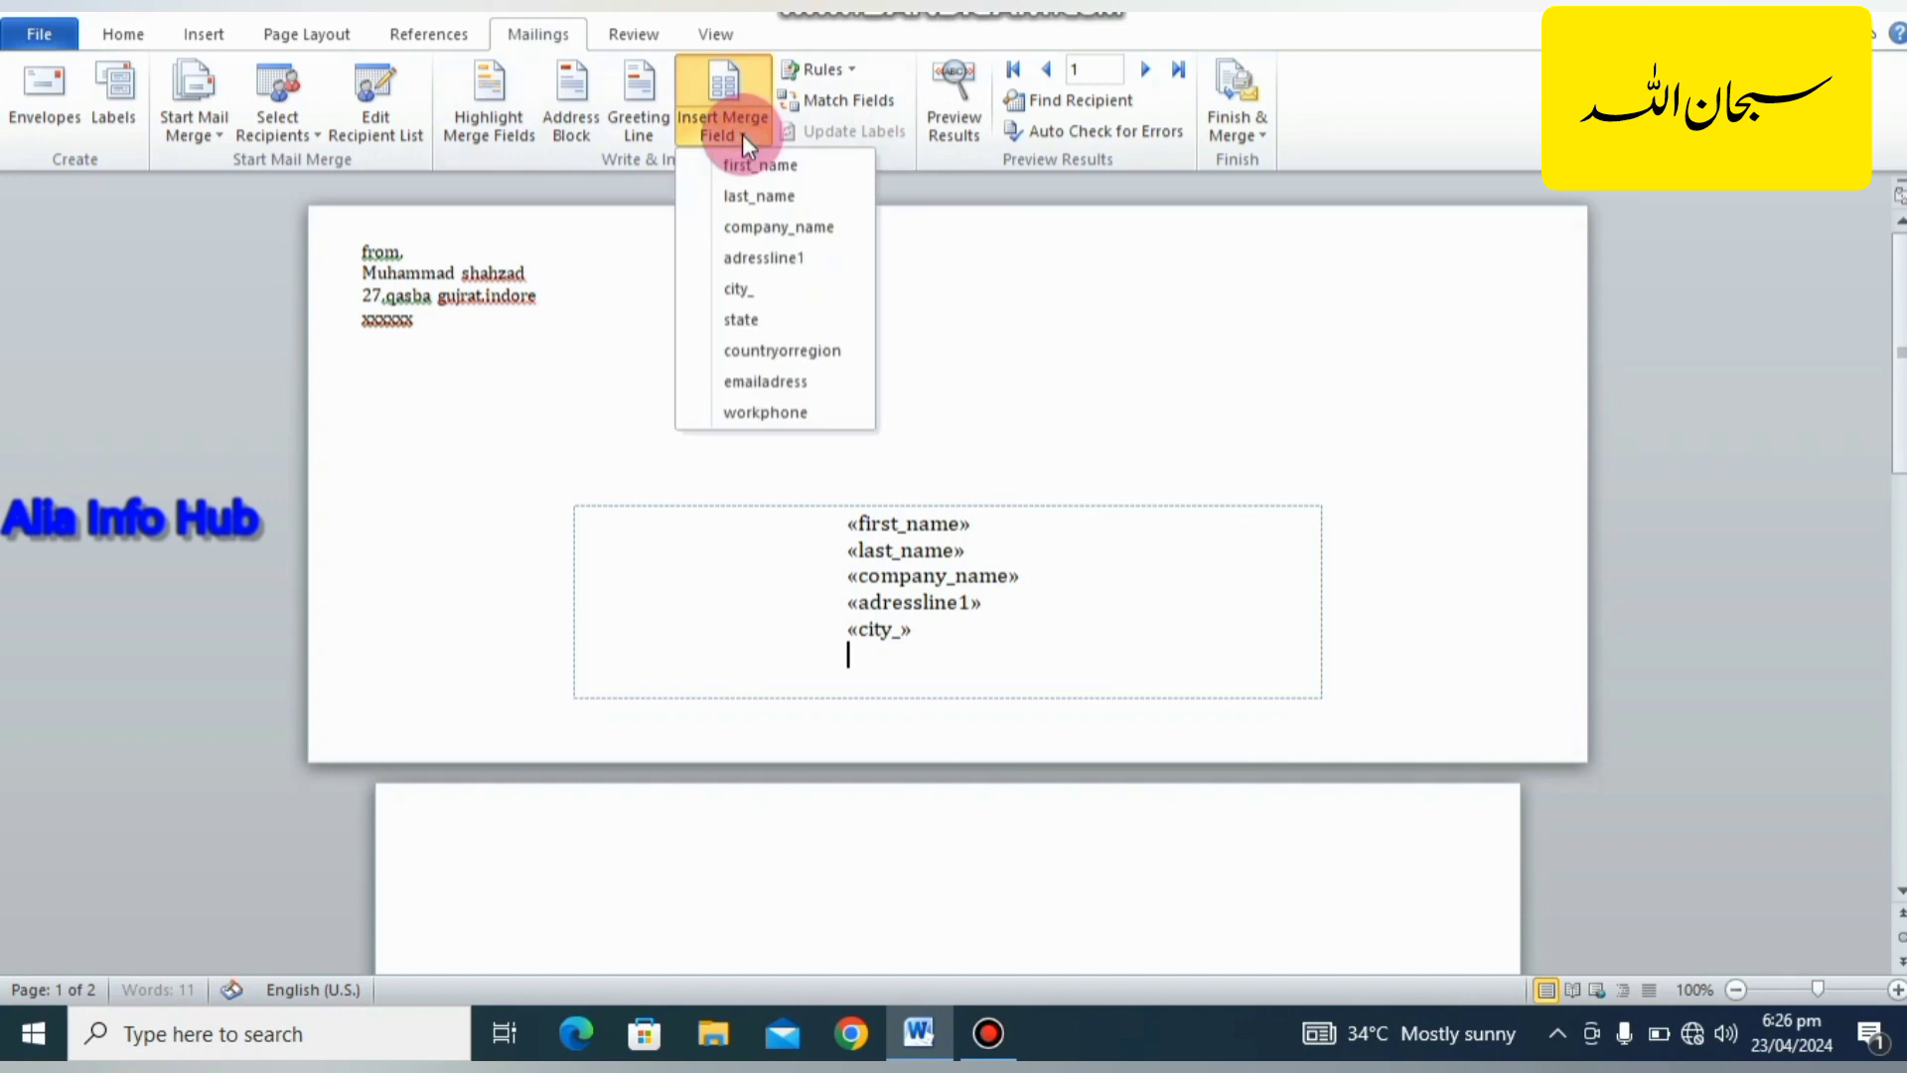
left_click(759, 326)
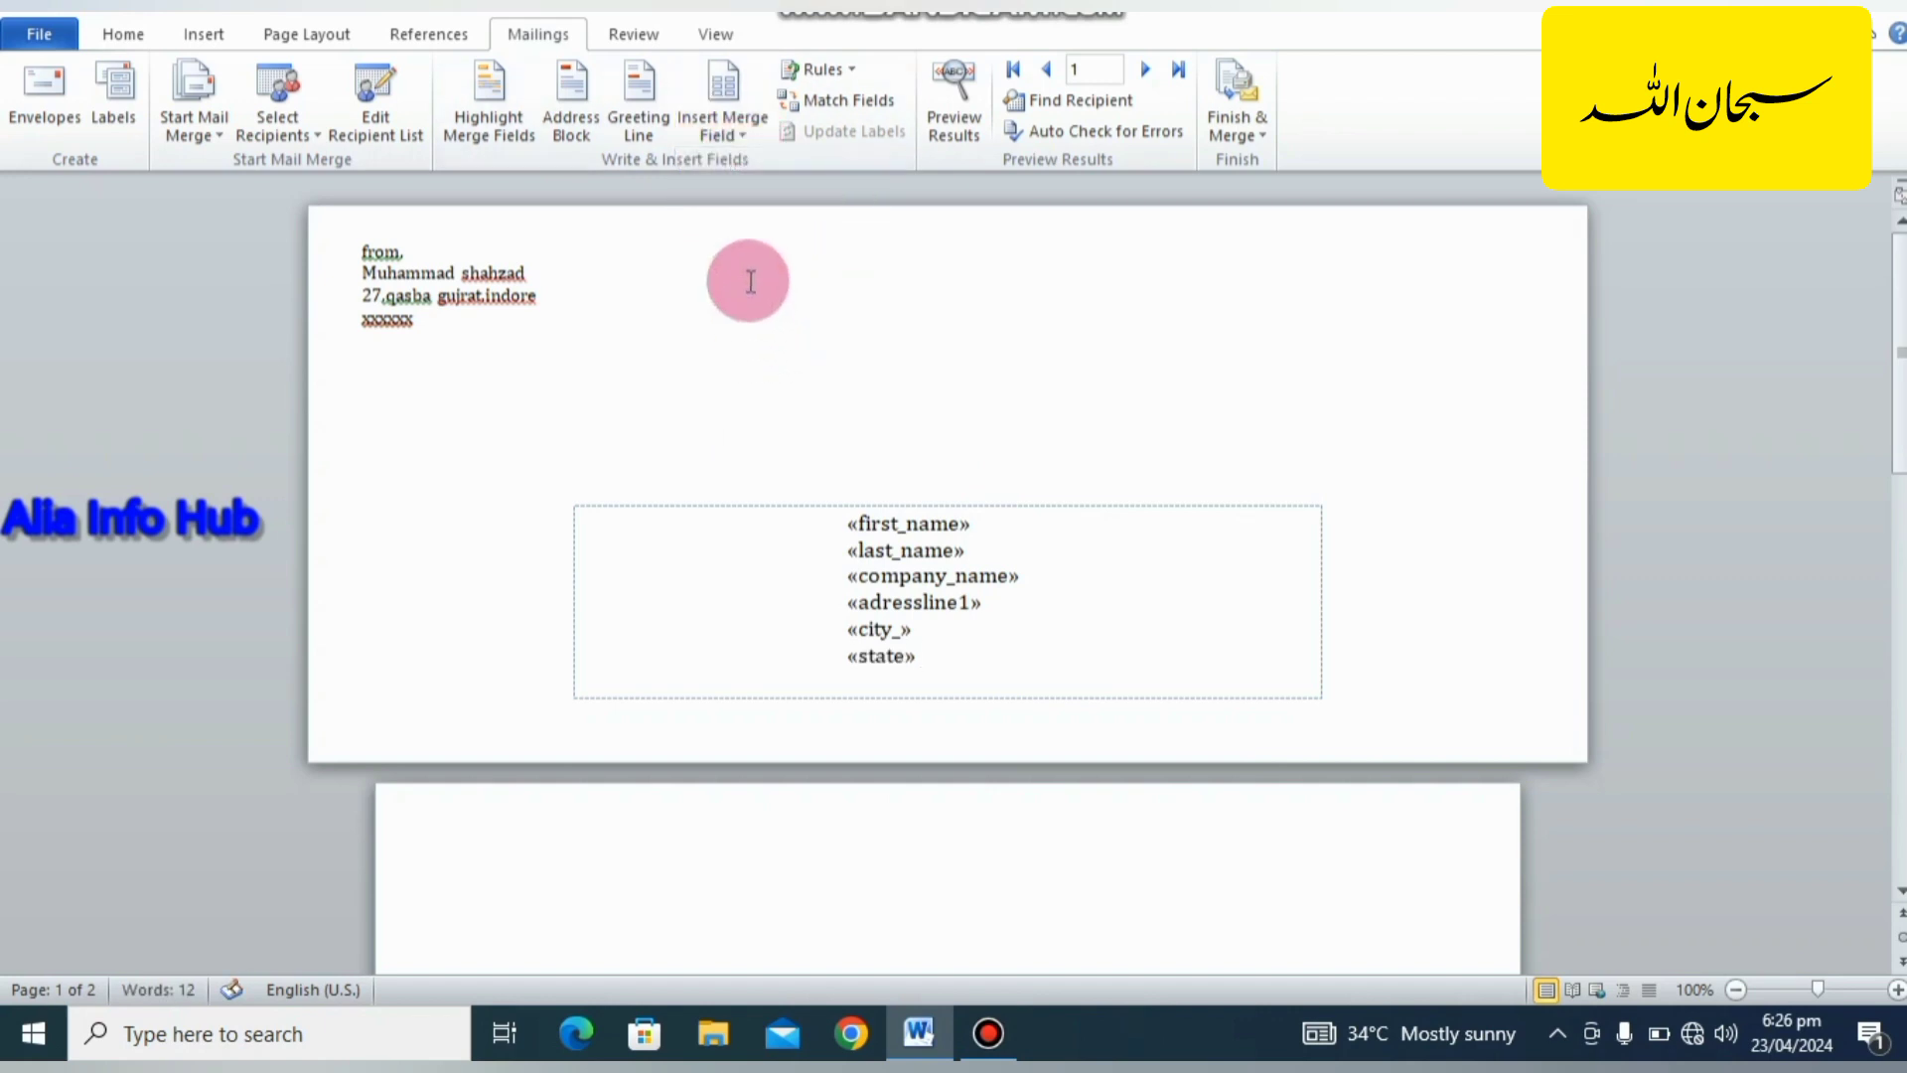
Add the merge fields countryorregion, emailadress and workphone below the state field.
left_click(742, 129)
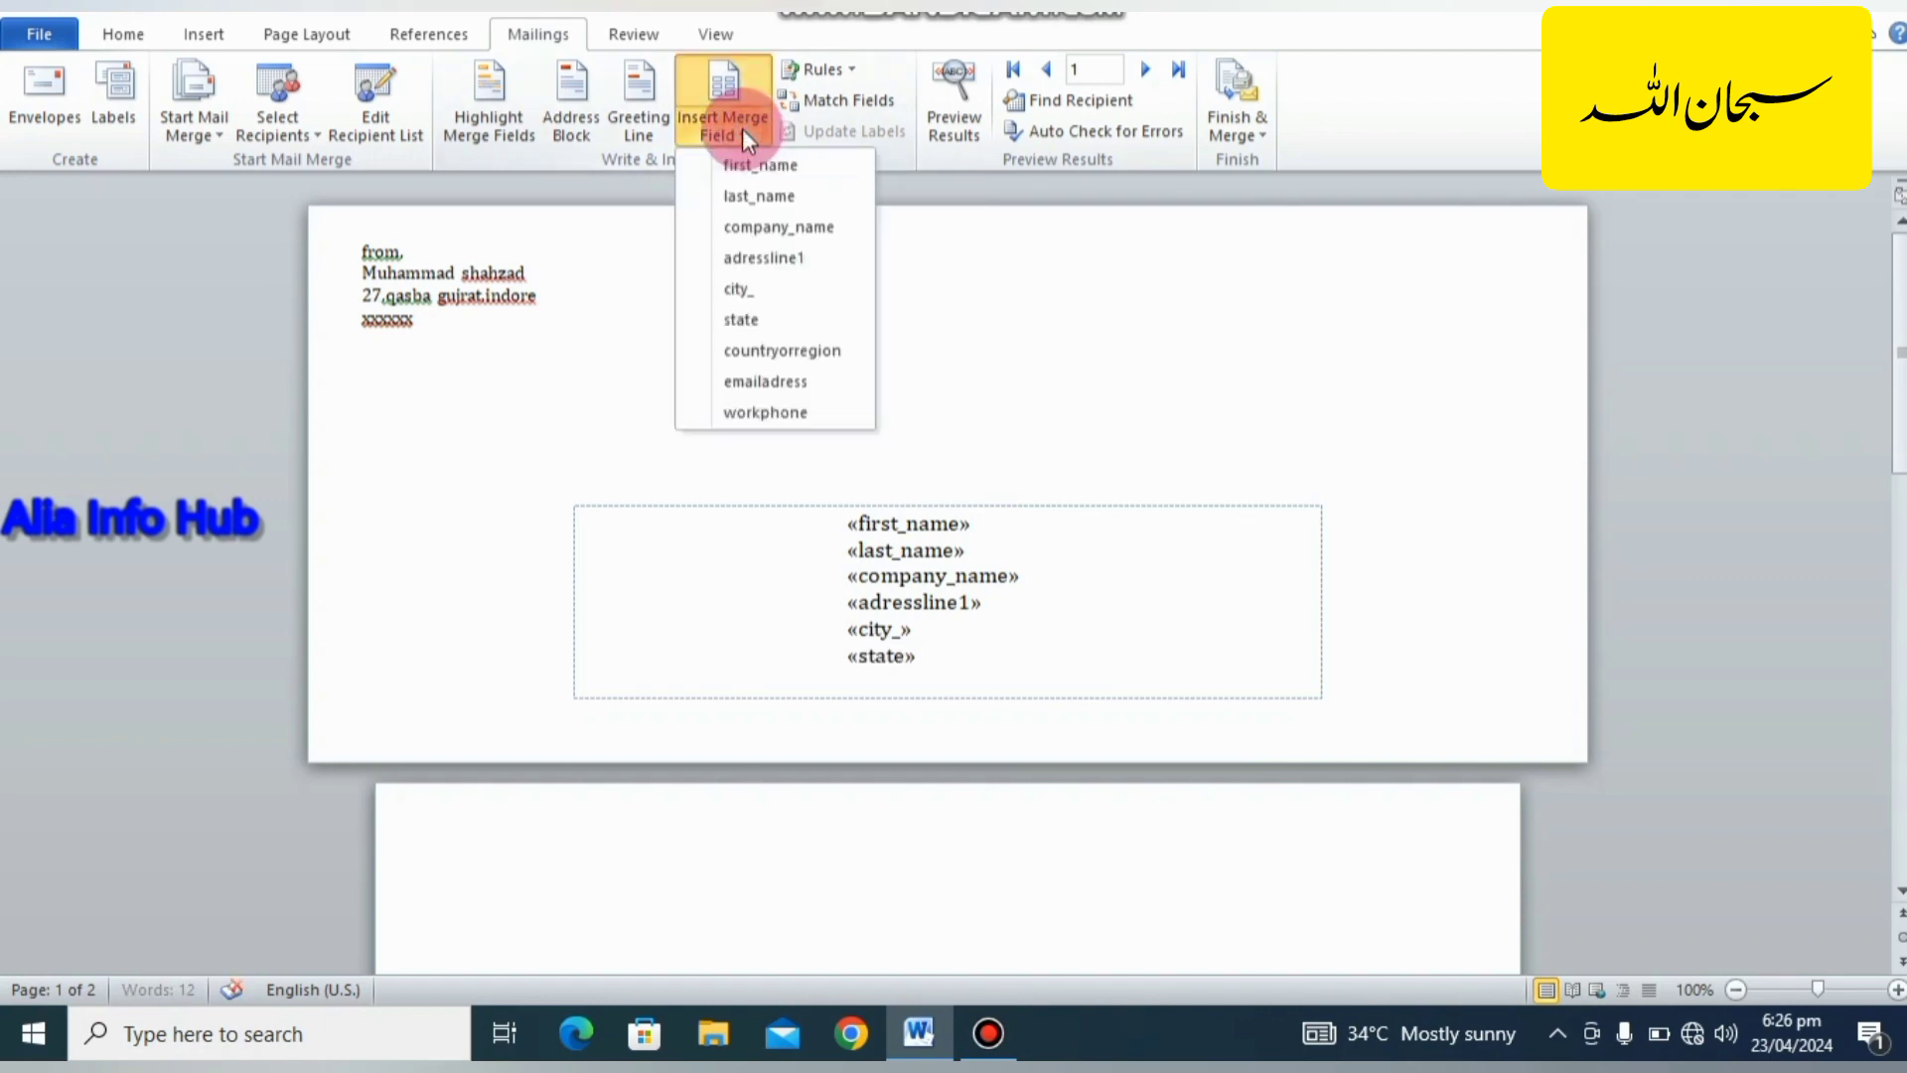
left_click(769, 353)
key("Return")
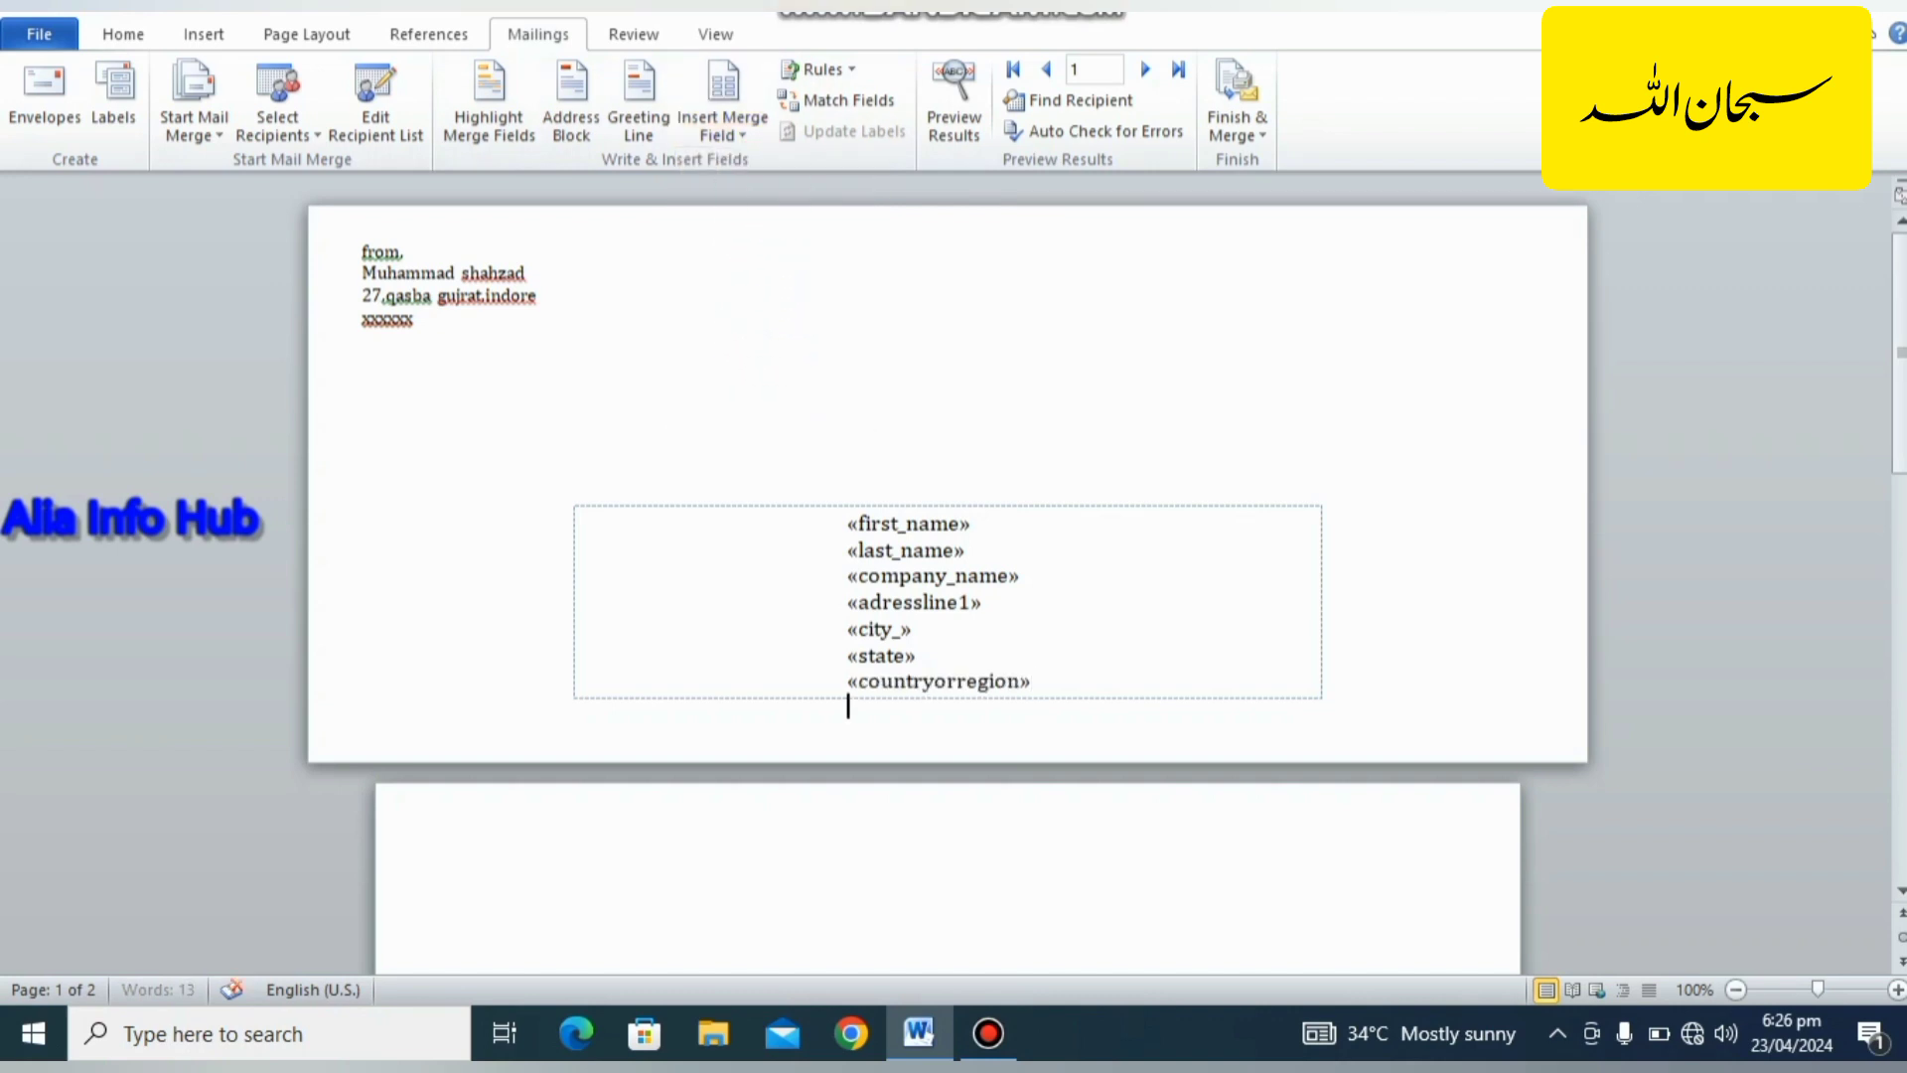
left_click(741, 113)
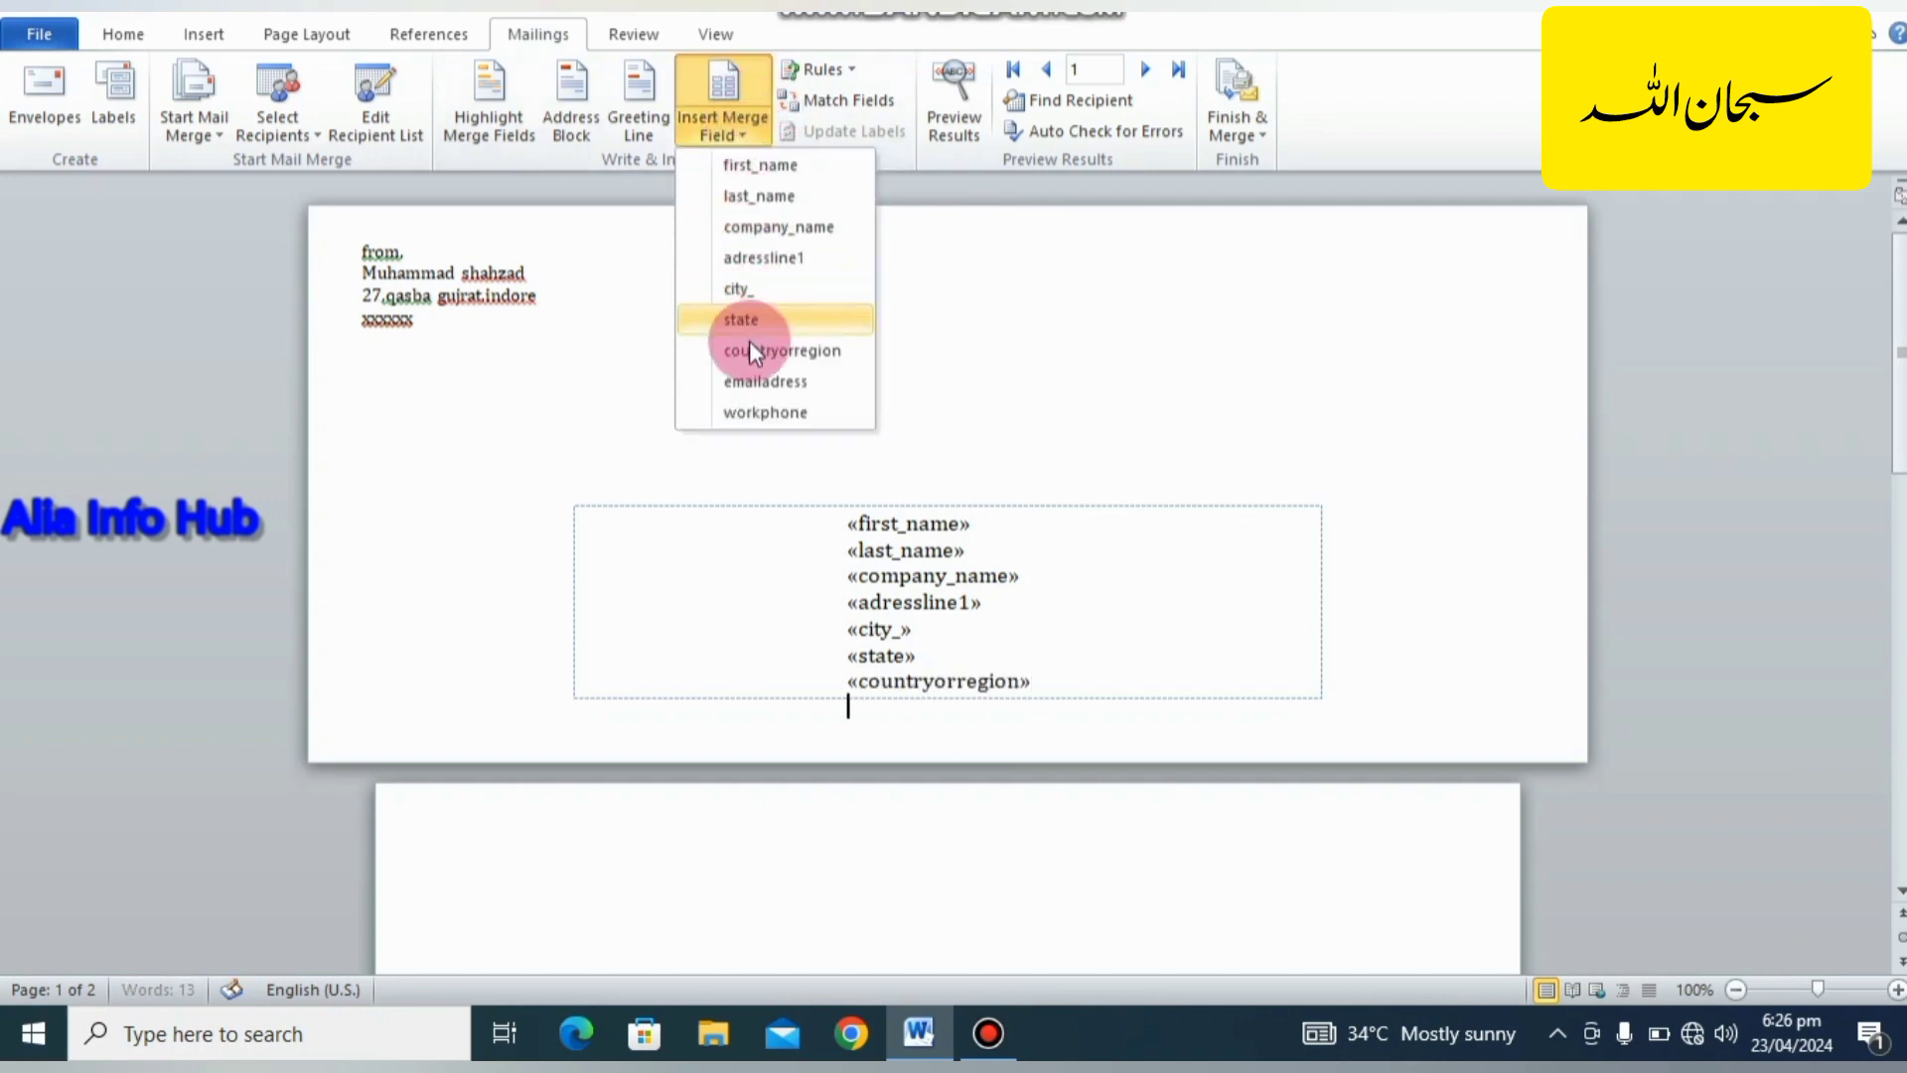
left_click(749, 383)
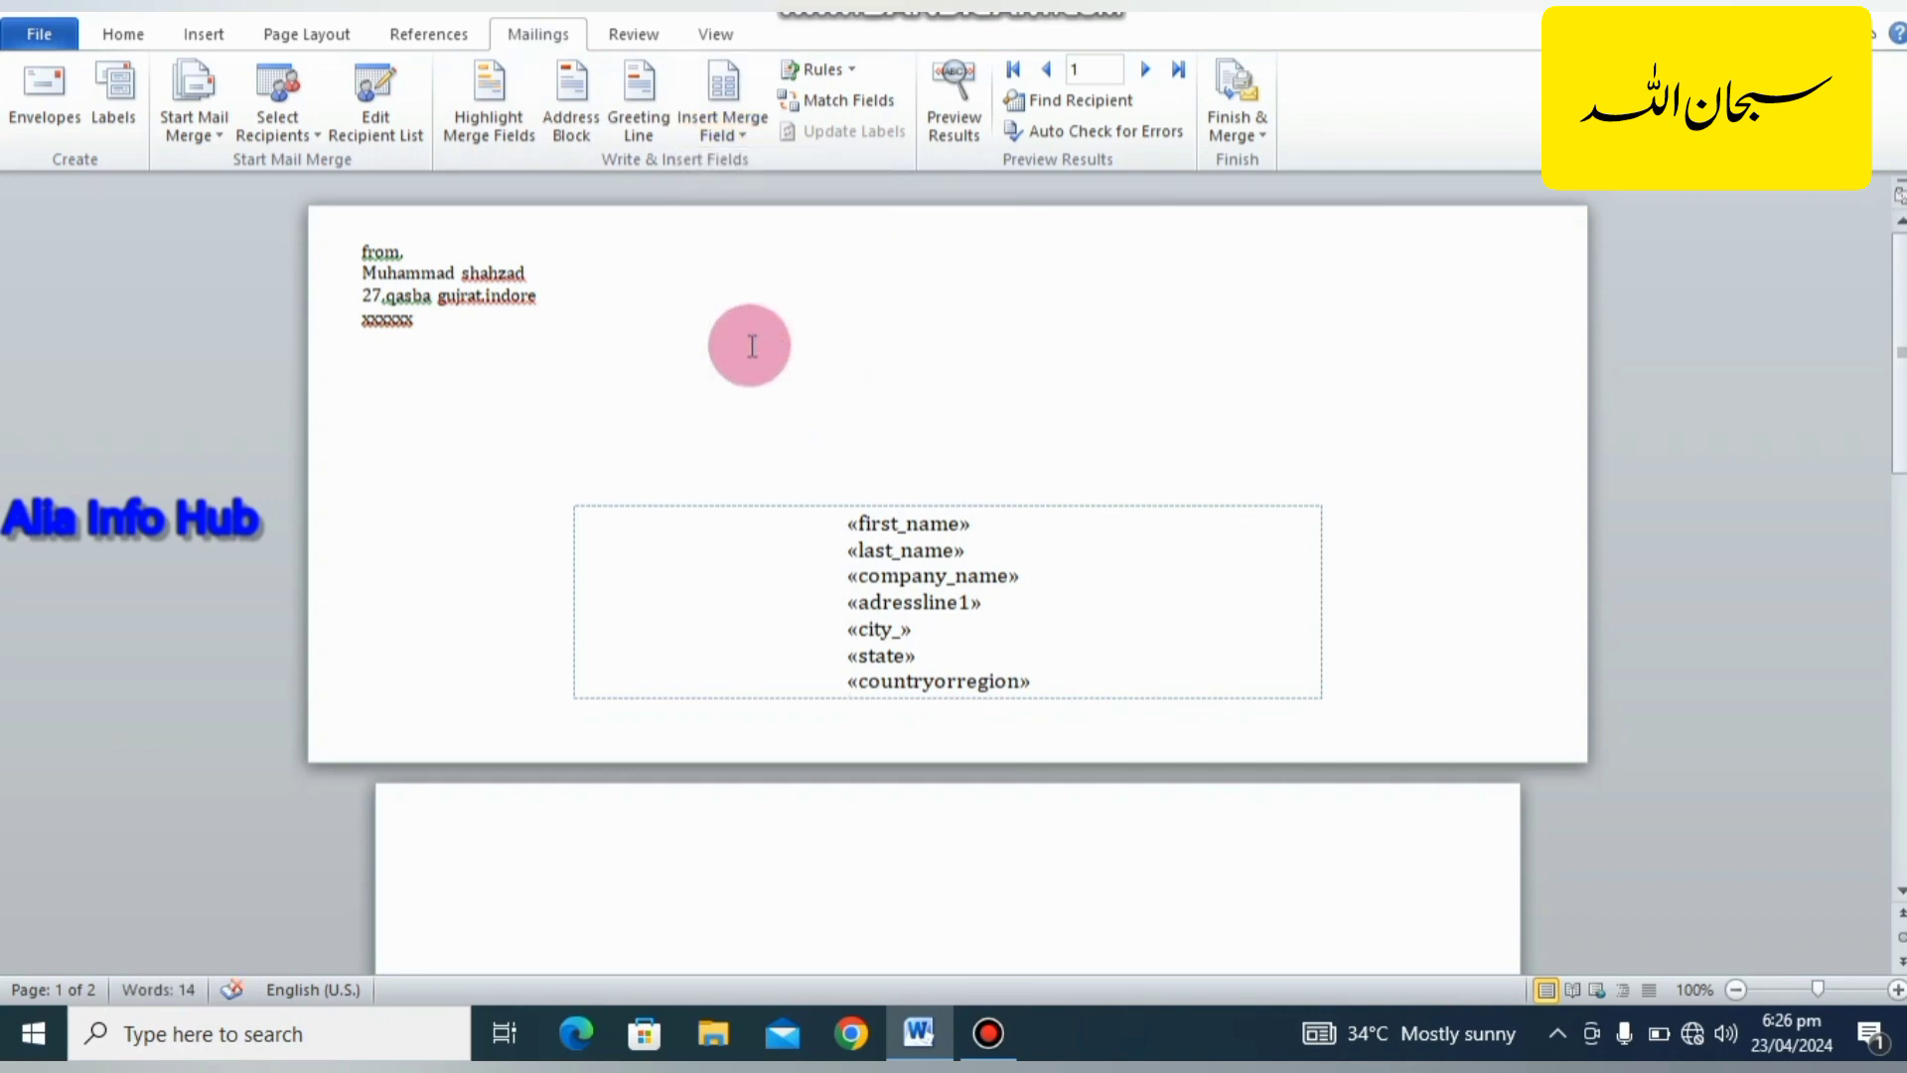
left_click(735, 128)
left_click(766, 413)
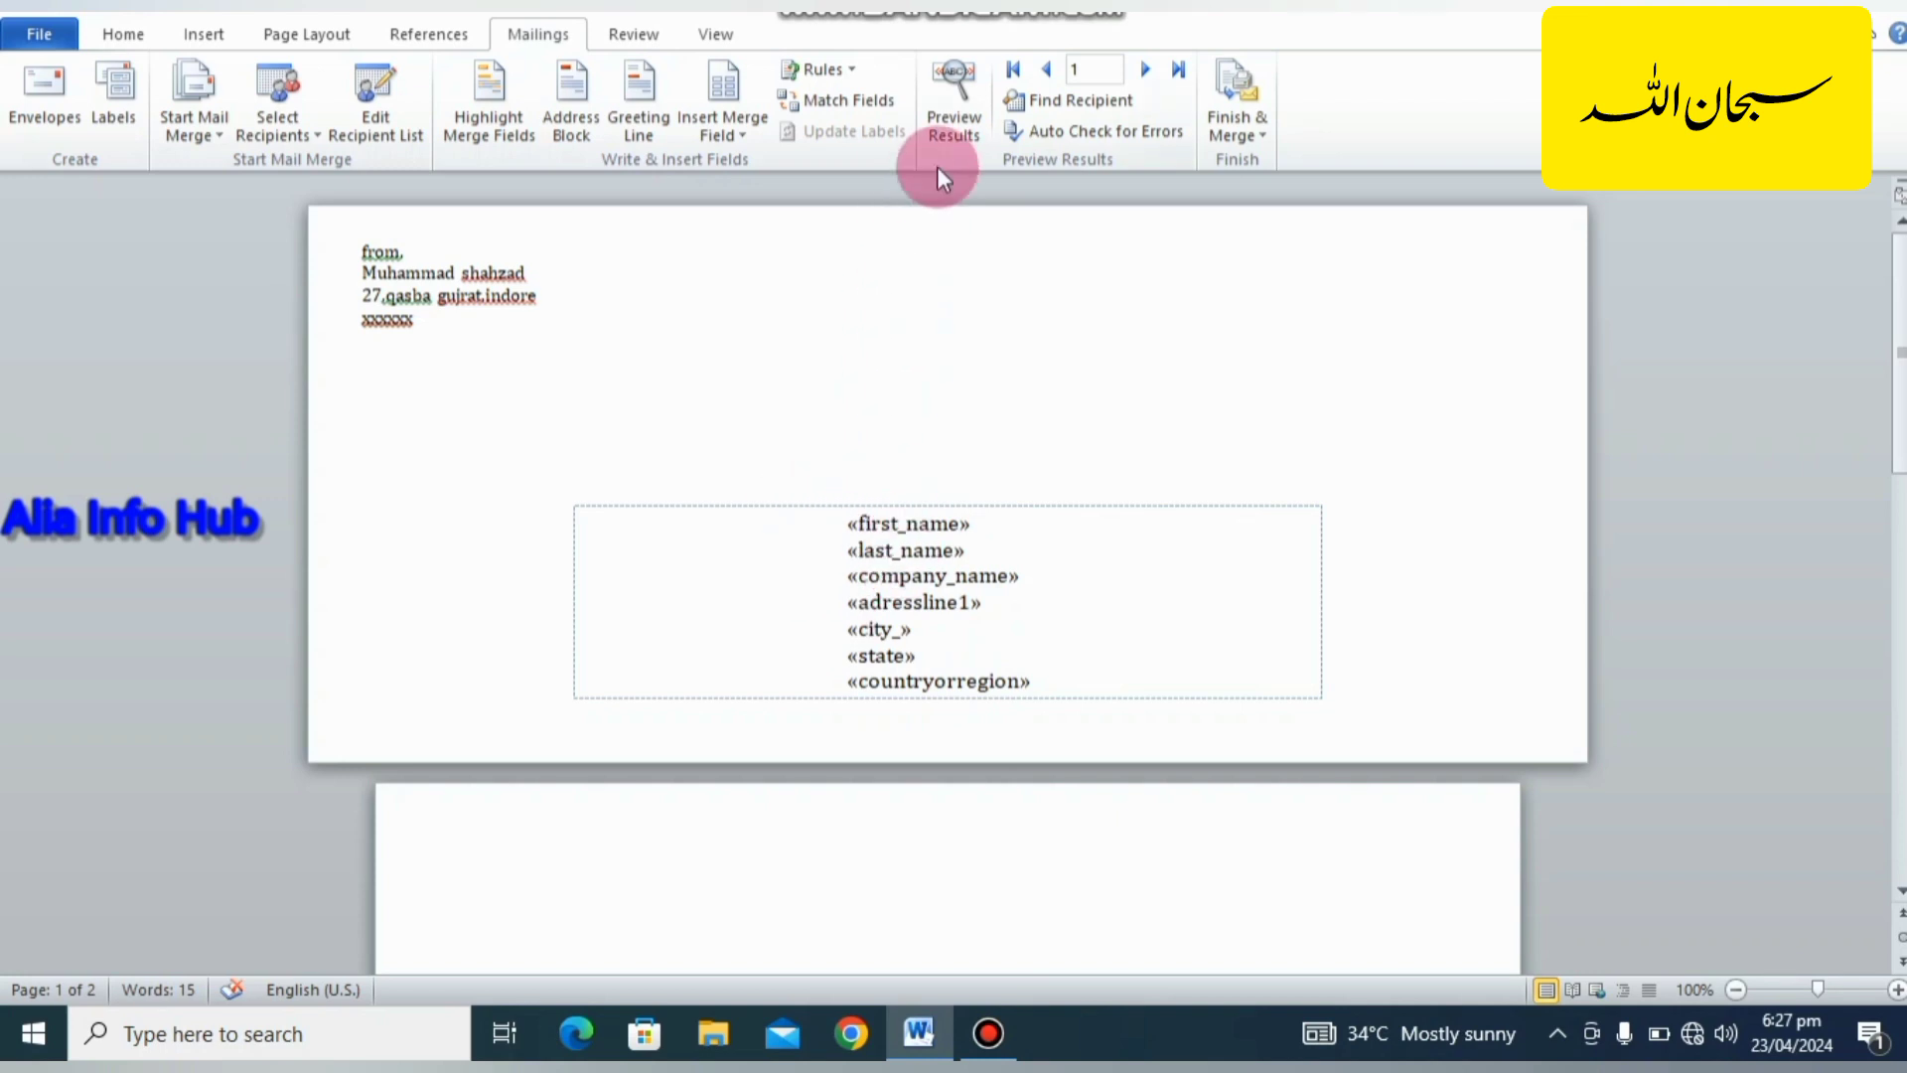
Preview the merge results and step through the recipients up to record 4.
left_click(950, 129)
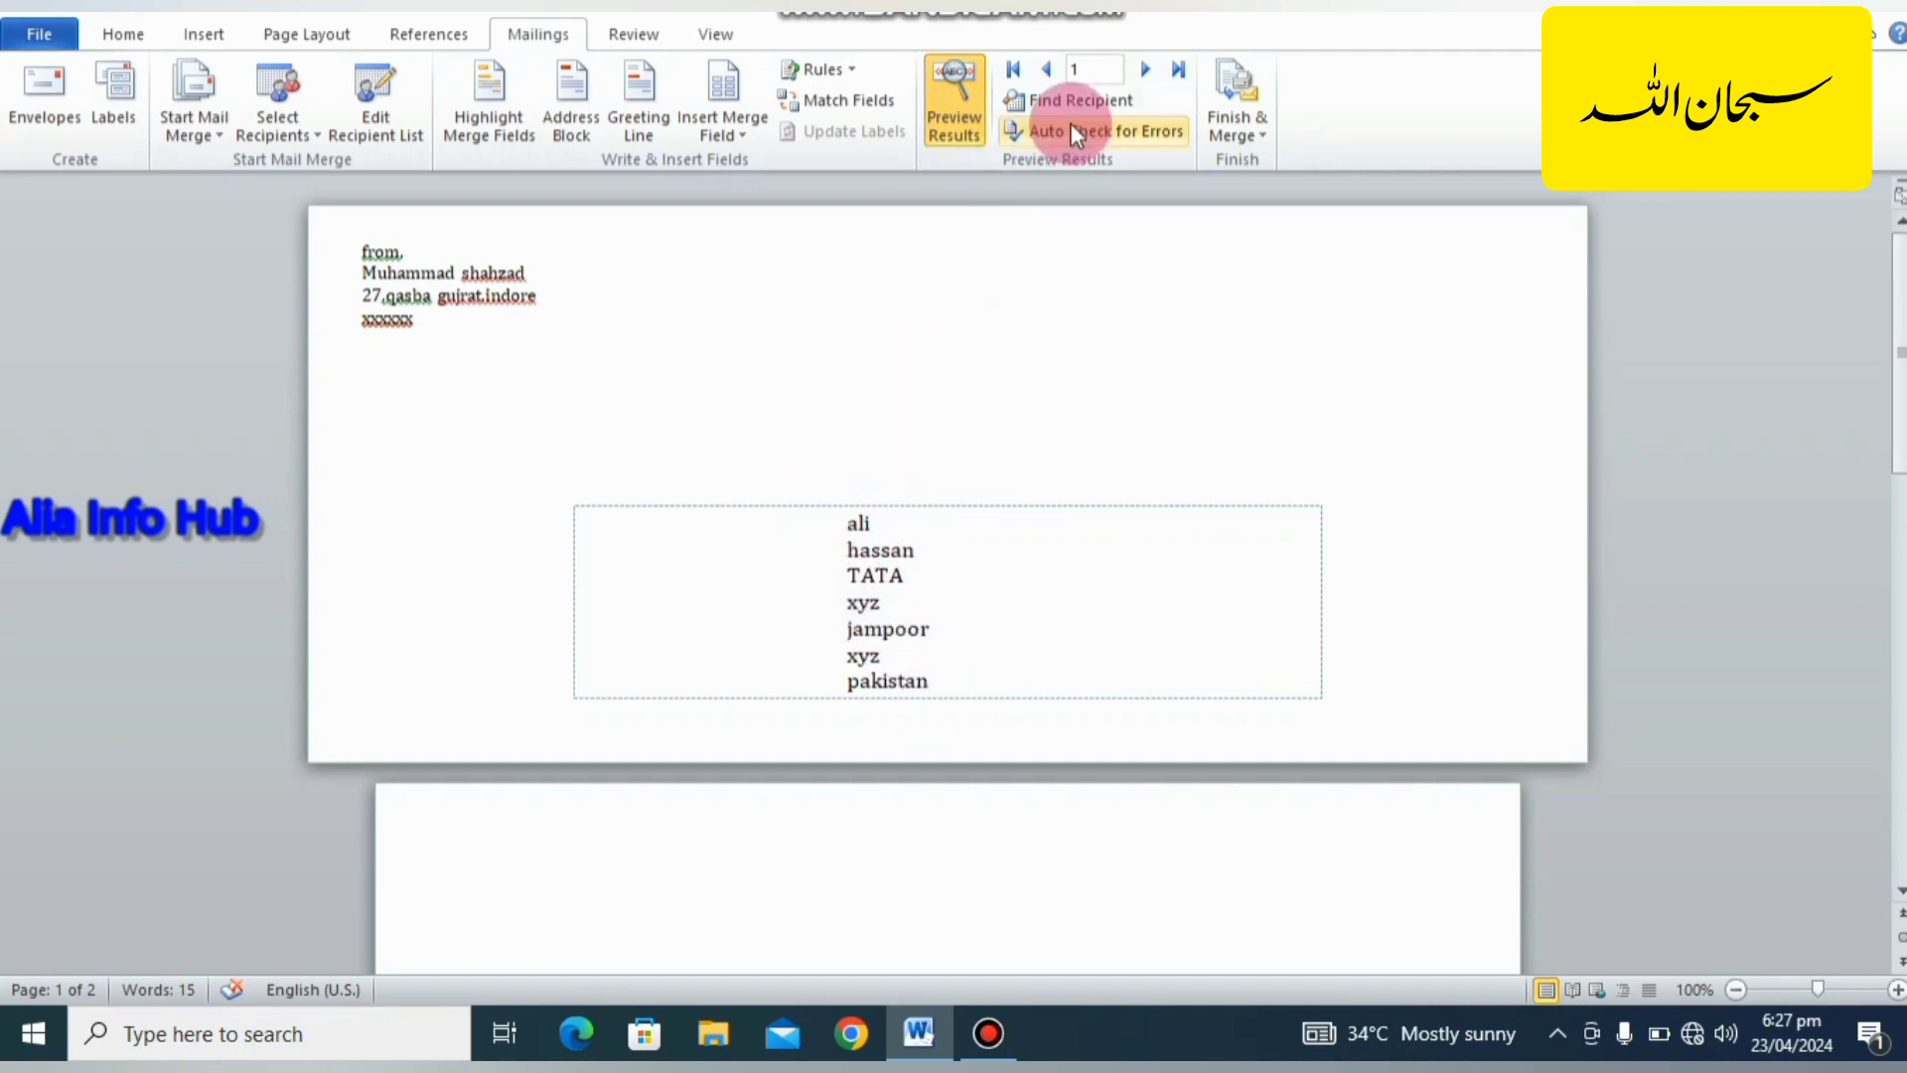
left_click(1143, 74)
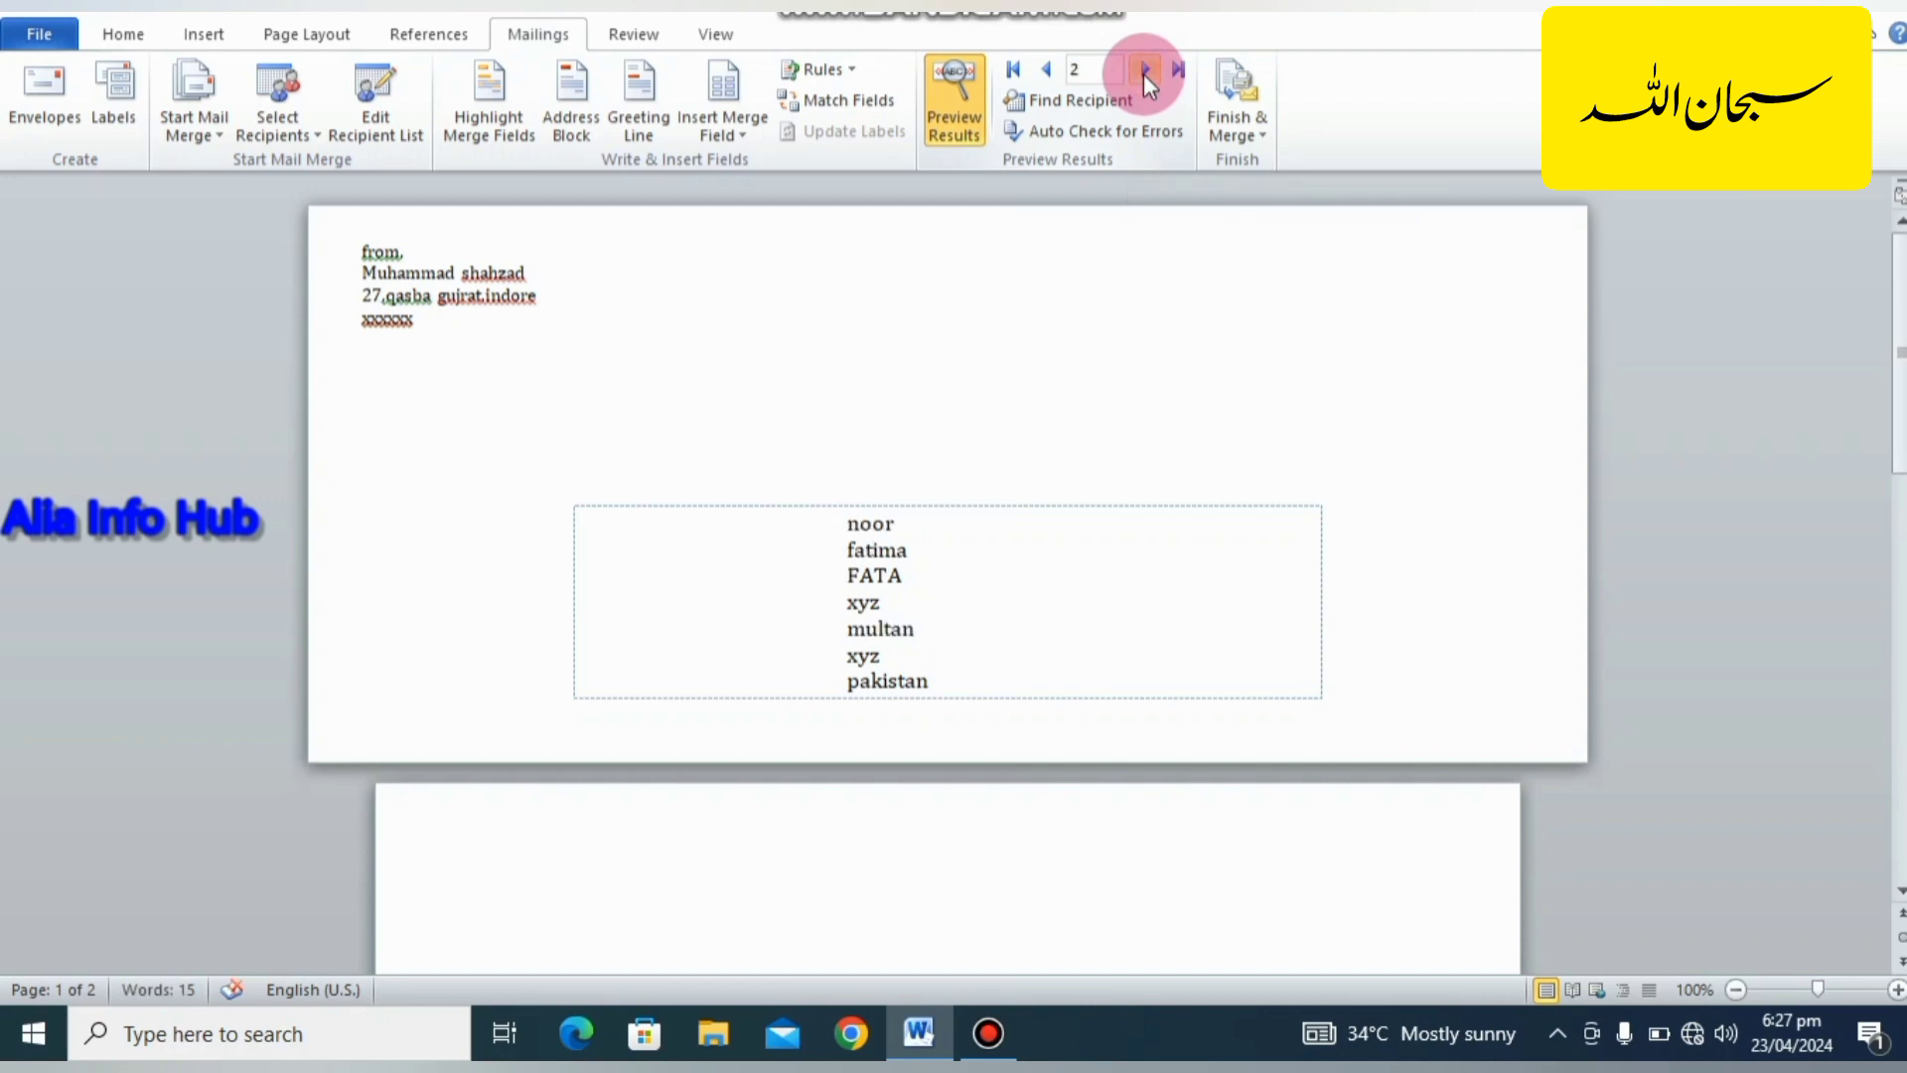
left_click(1142, 73)
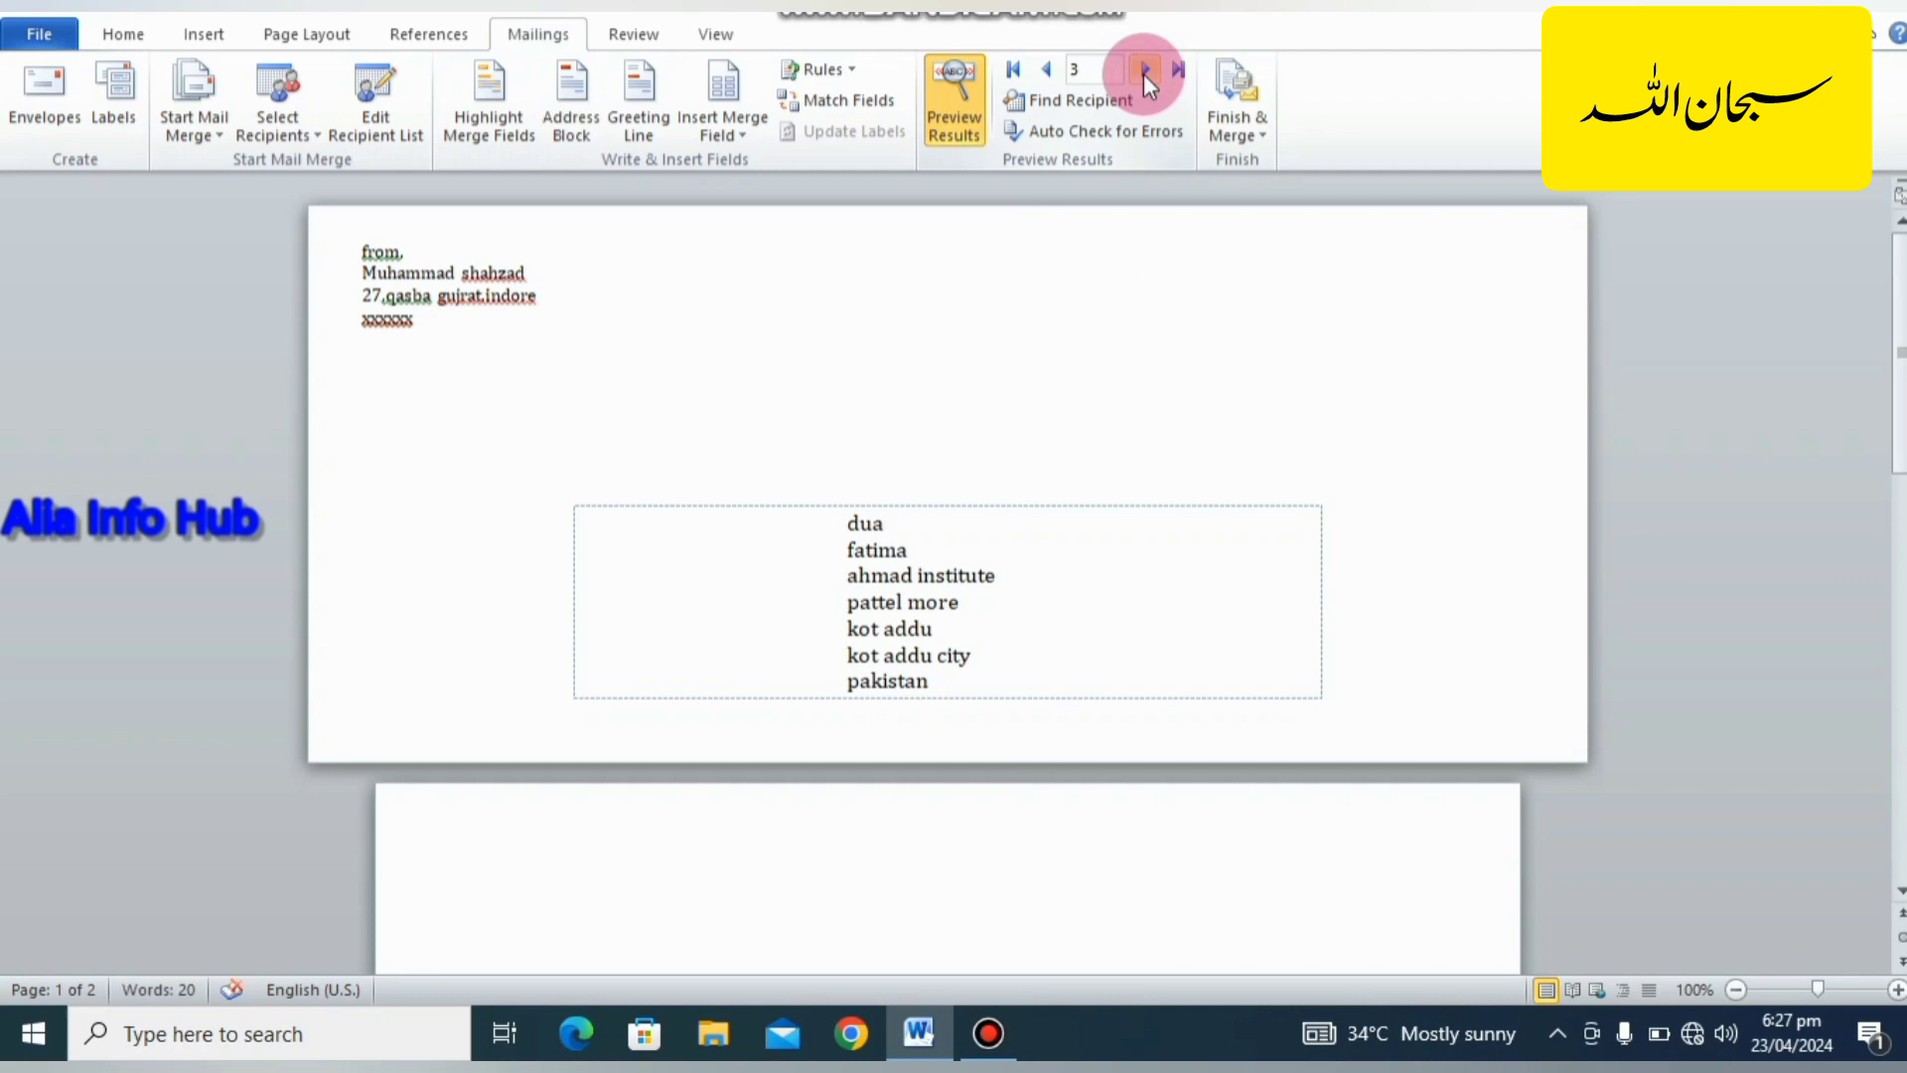
left_click(1143, 74)
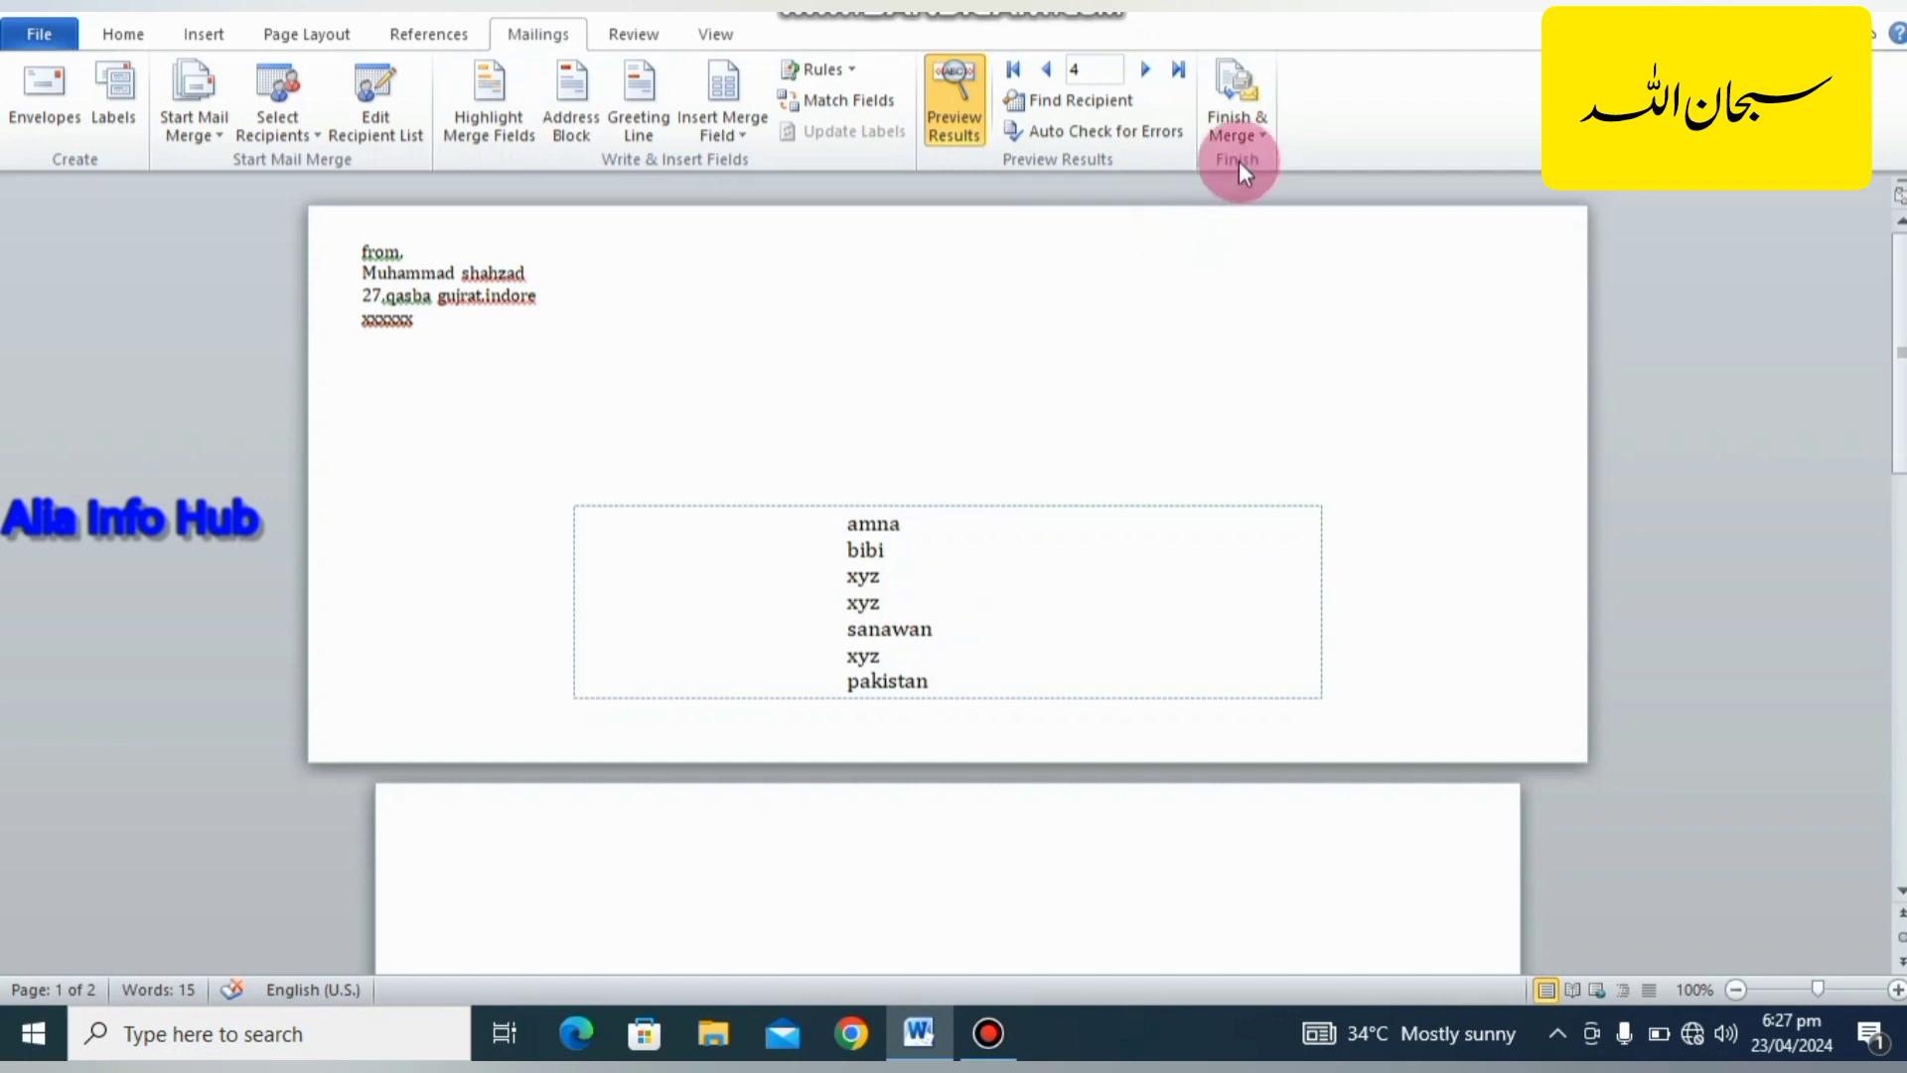
Finish the merge by generating individual envelopes for all records in a new document.
left_click(1238, 128)
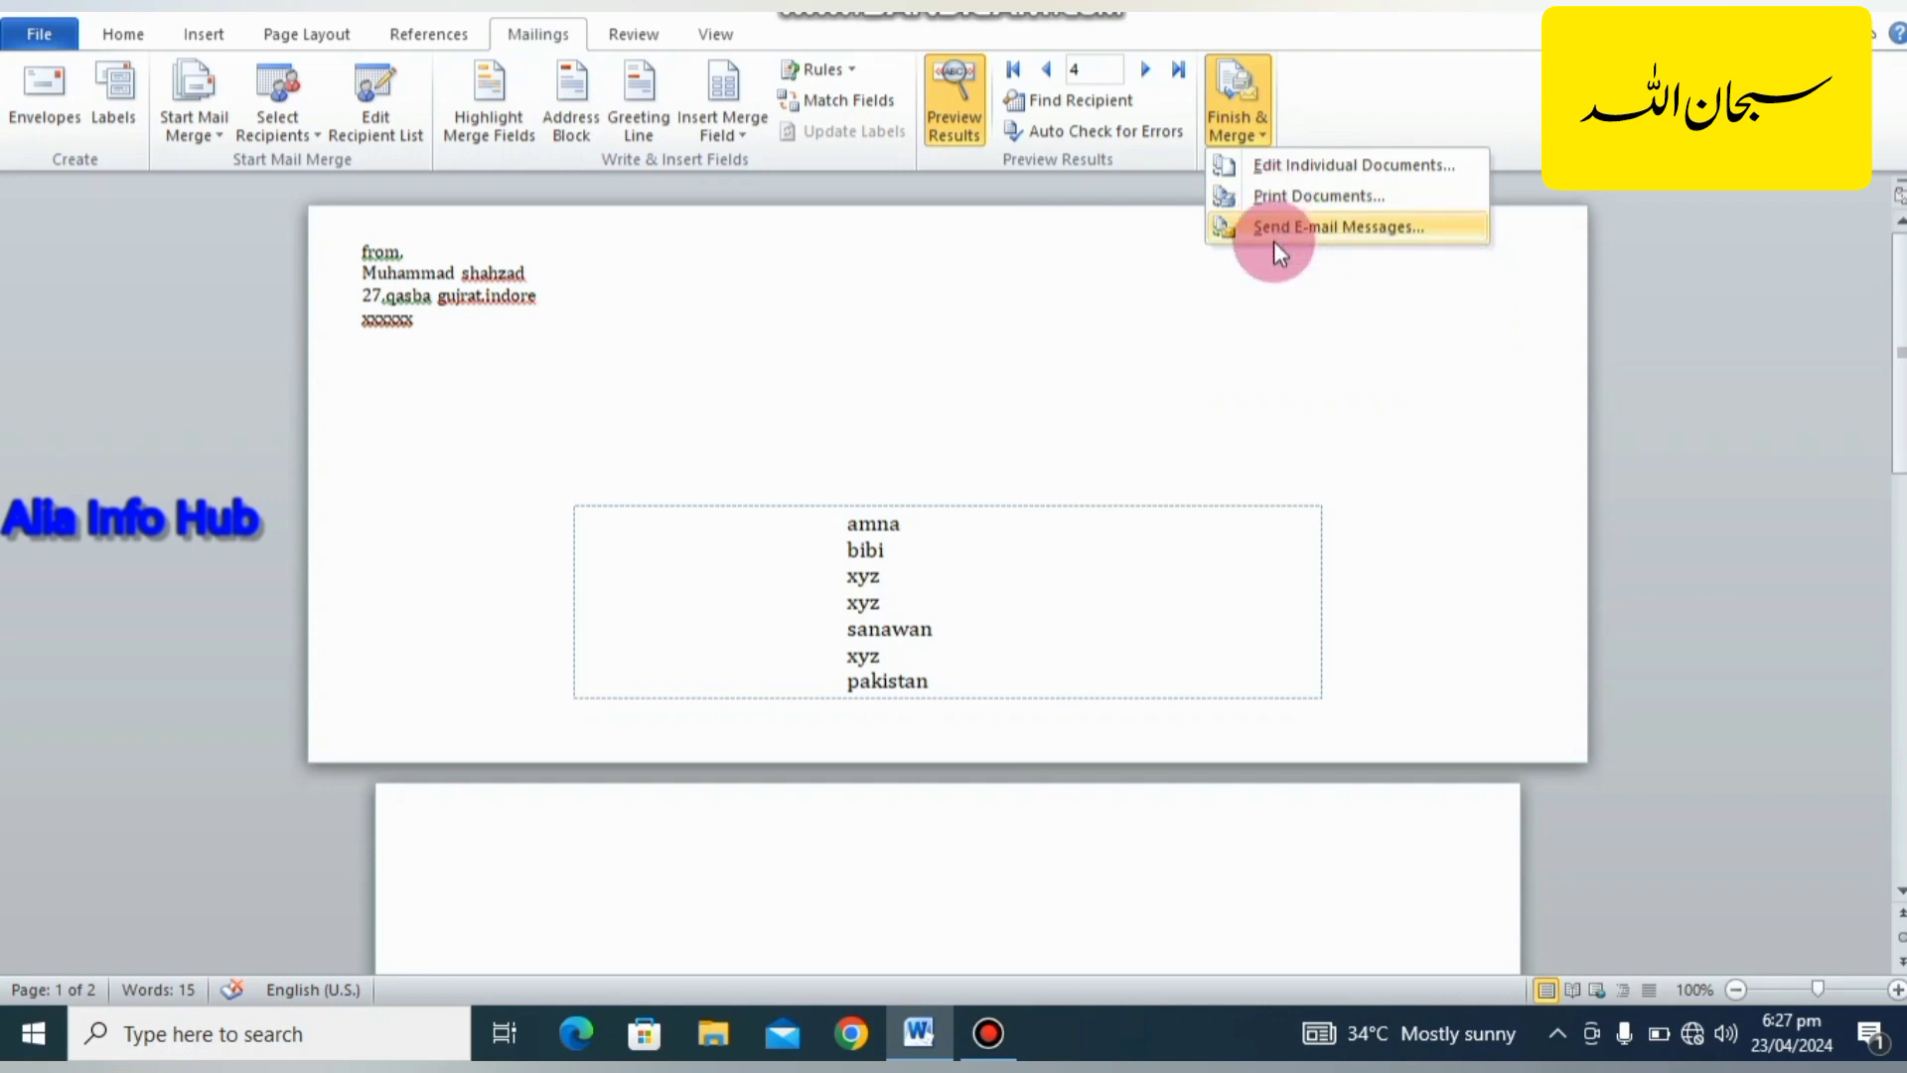
left_click(1262, 165)
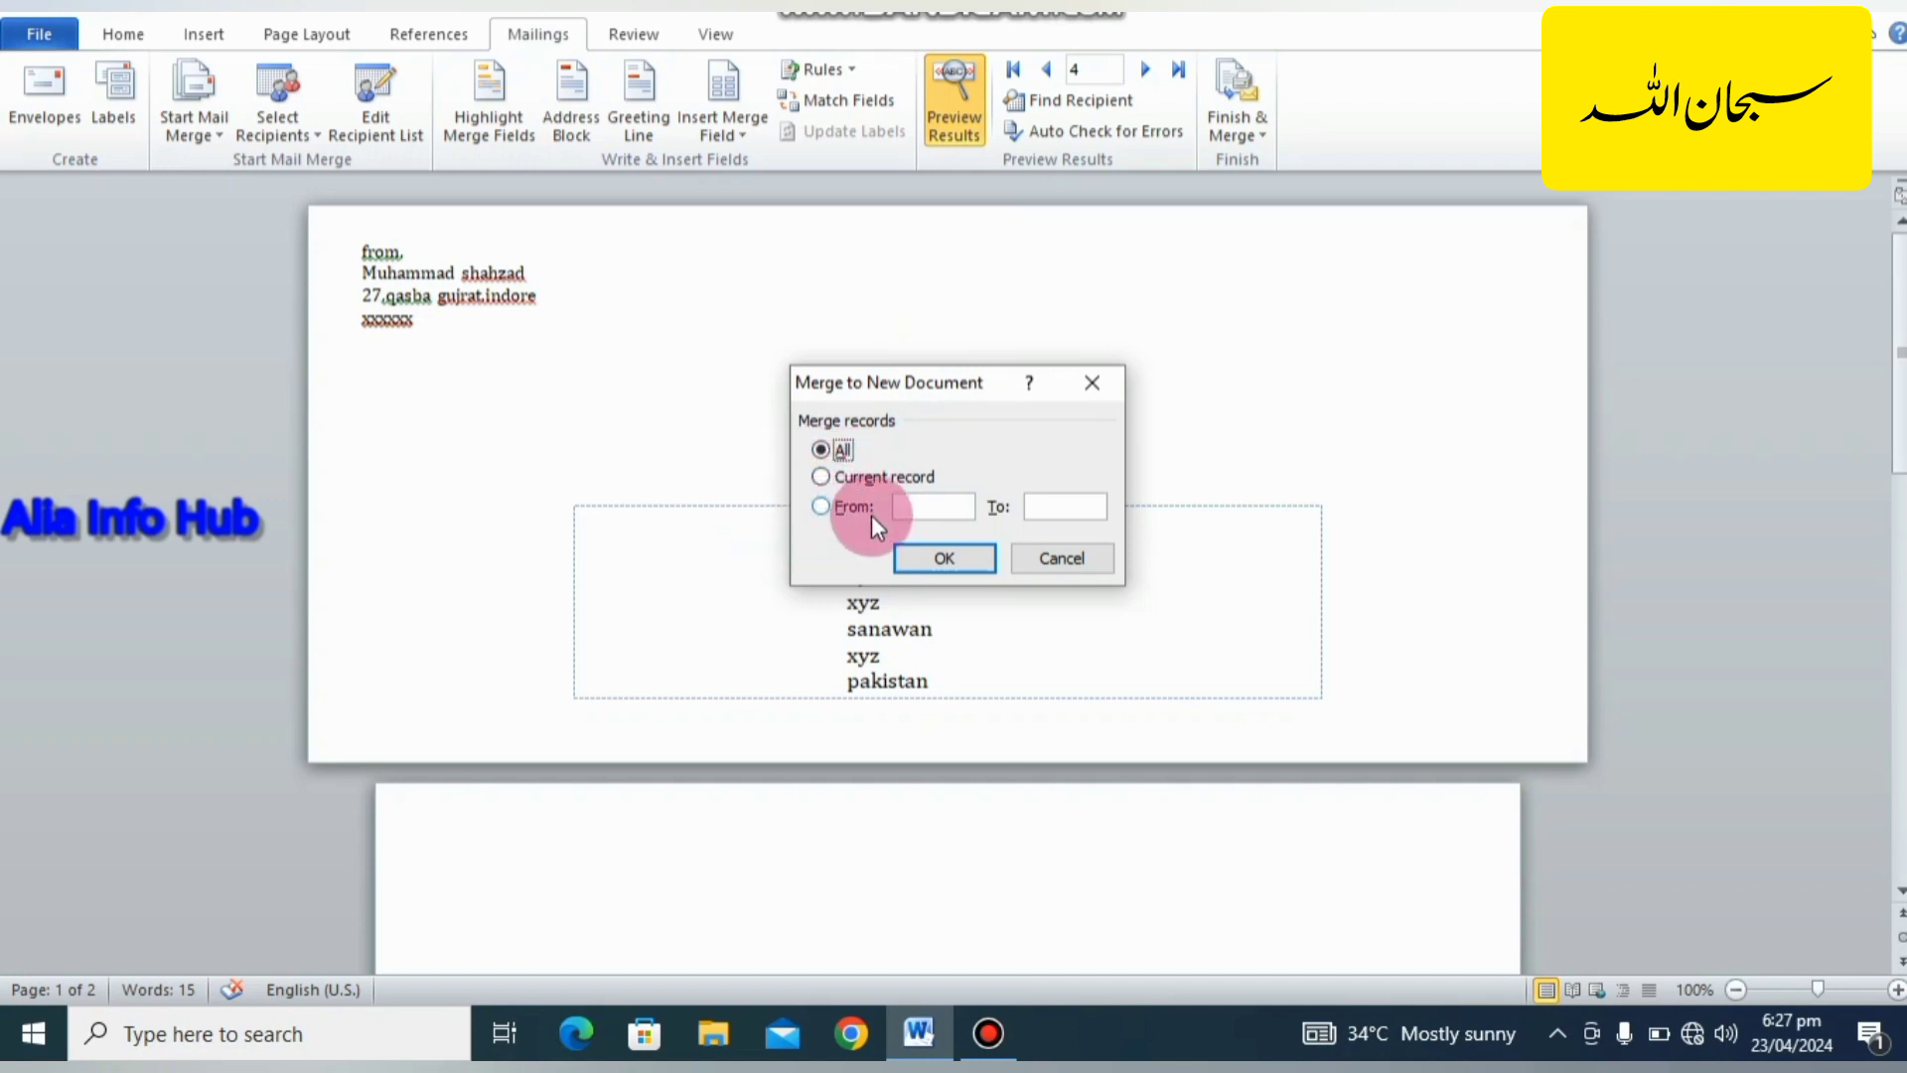
left_click(944, 558)
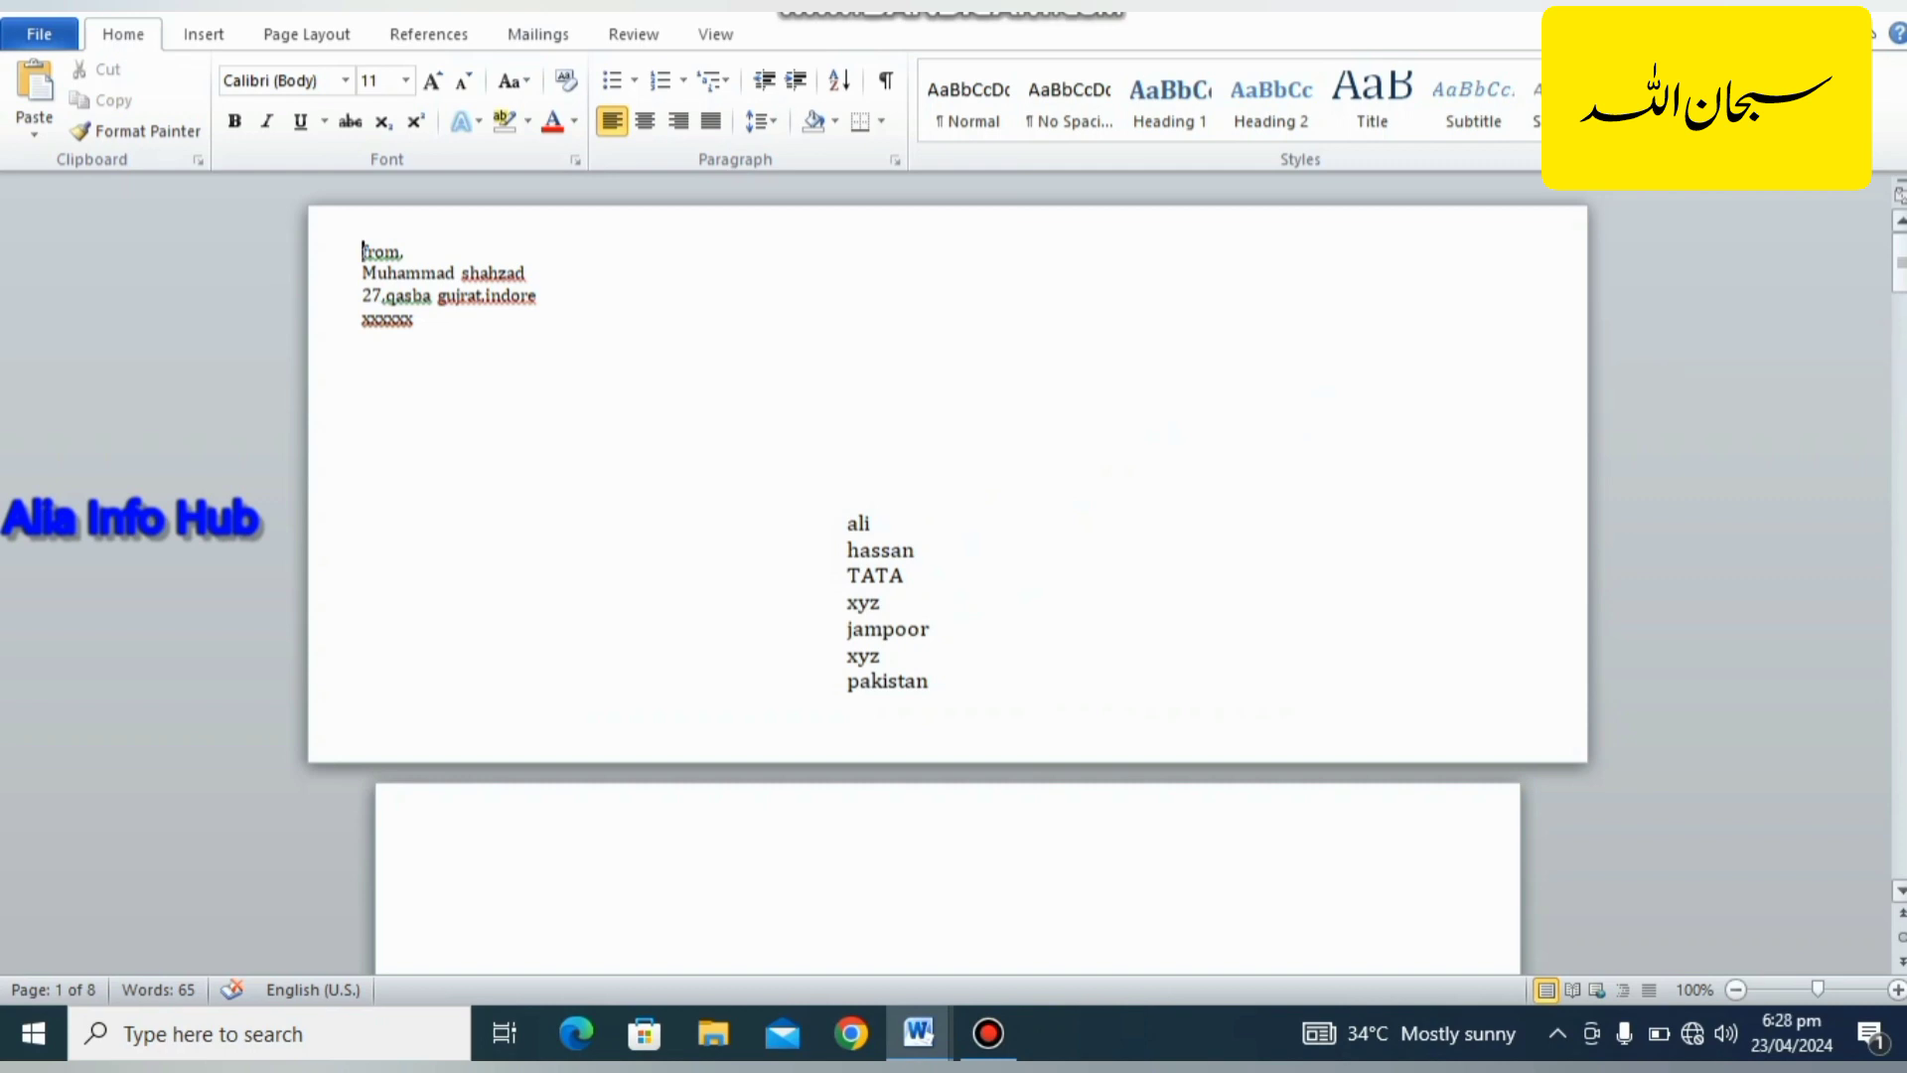
Look through the pages of the merged document to check each recipient's envelope.
key("Page_Down")
key("Page_Down")
key("Page_Down")
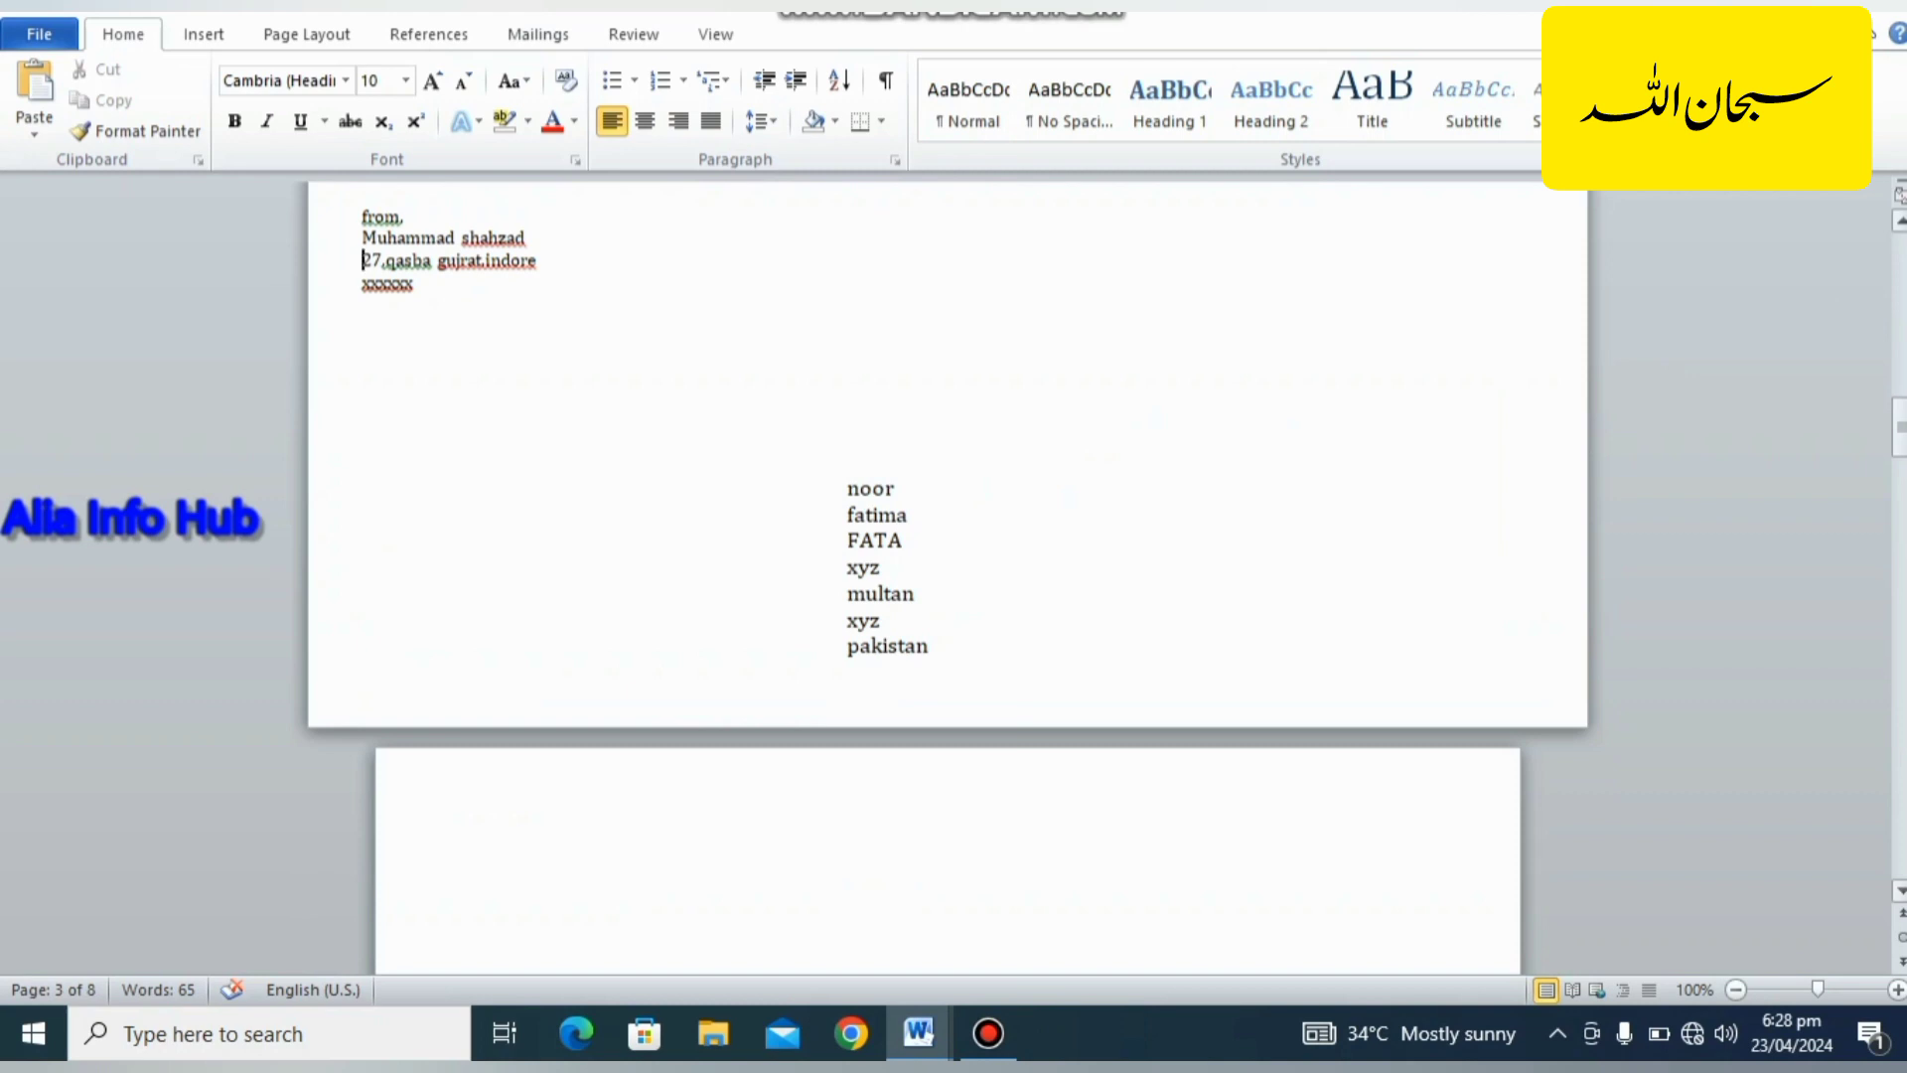
key("Page_Down")
key("Page_Down")
key("Page_Down")
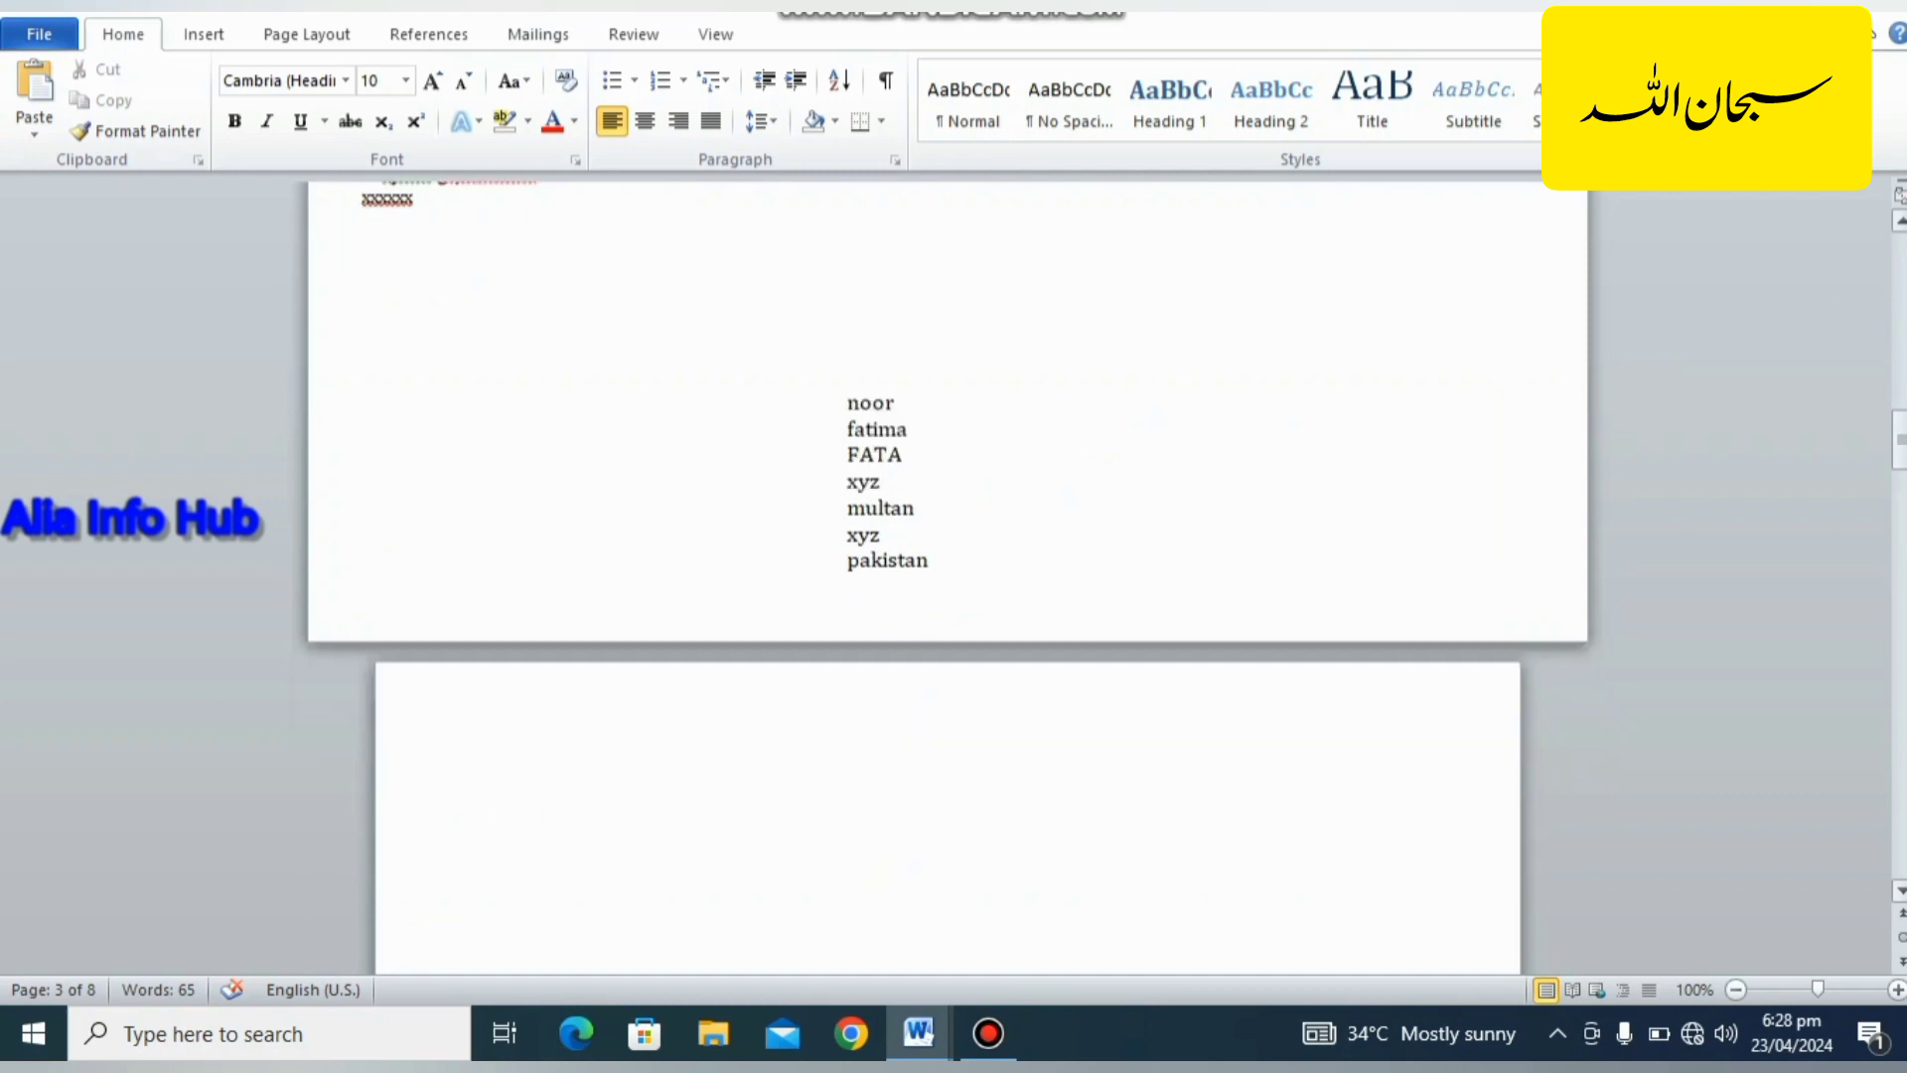
scroll(948, 576, "up", 8)
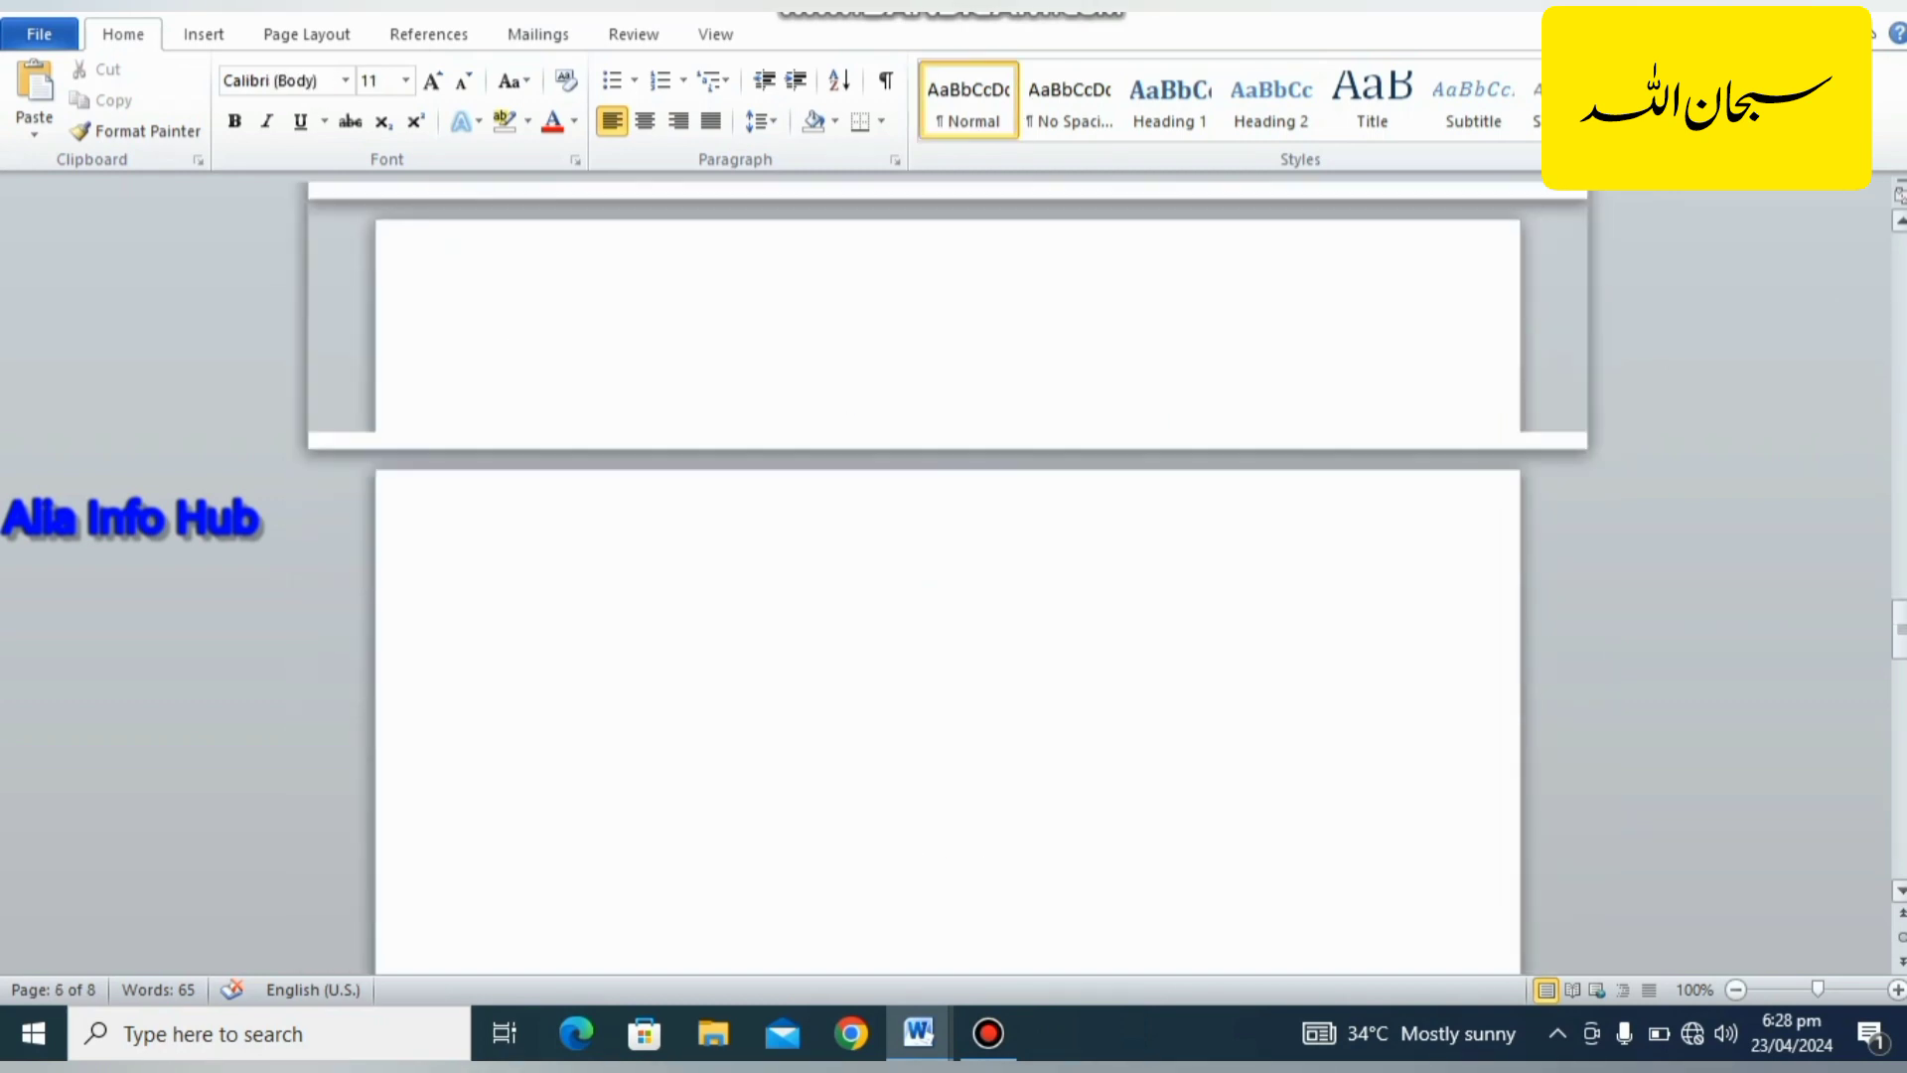
scroll(948, 576, "down", 8)
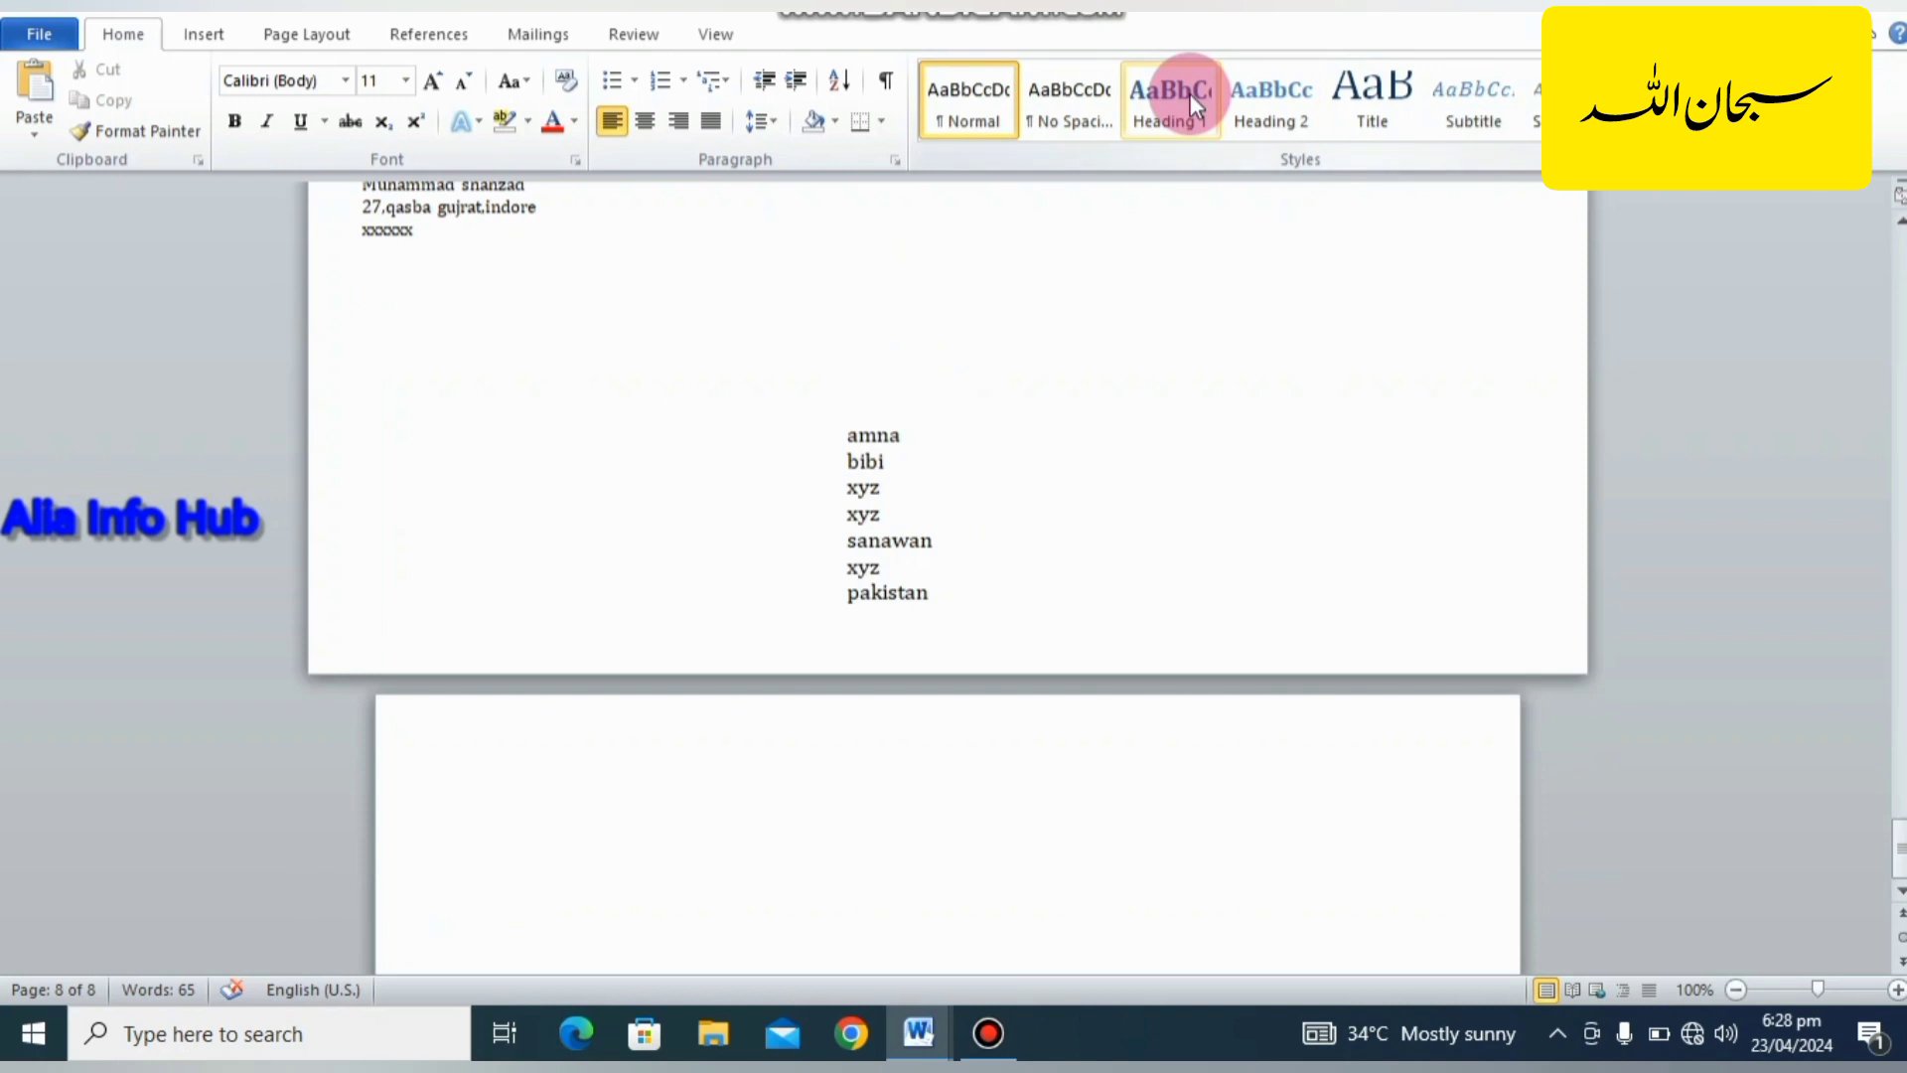
Create a full page of identical labels in a new document from the address taken from the merged envelopes.
left_click(549, 34)
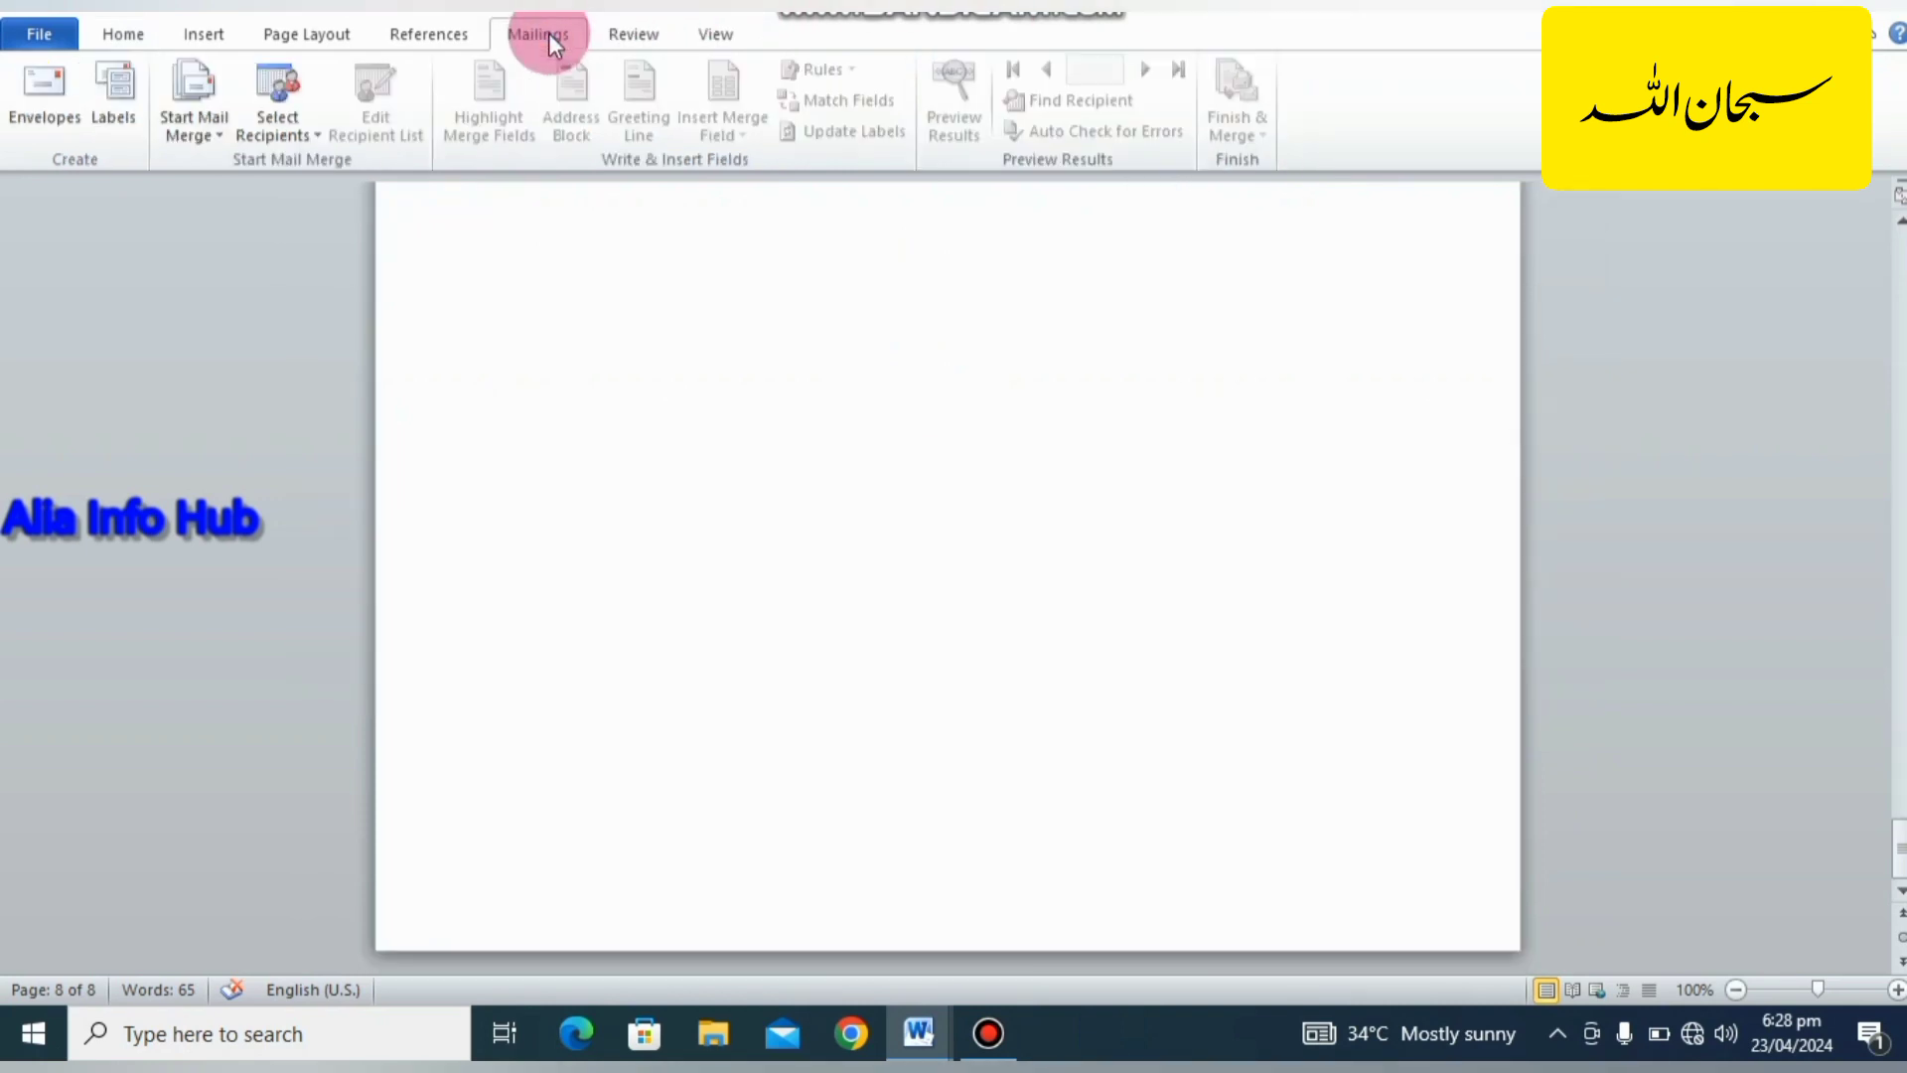
left_click(122, 94)
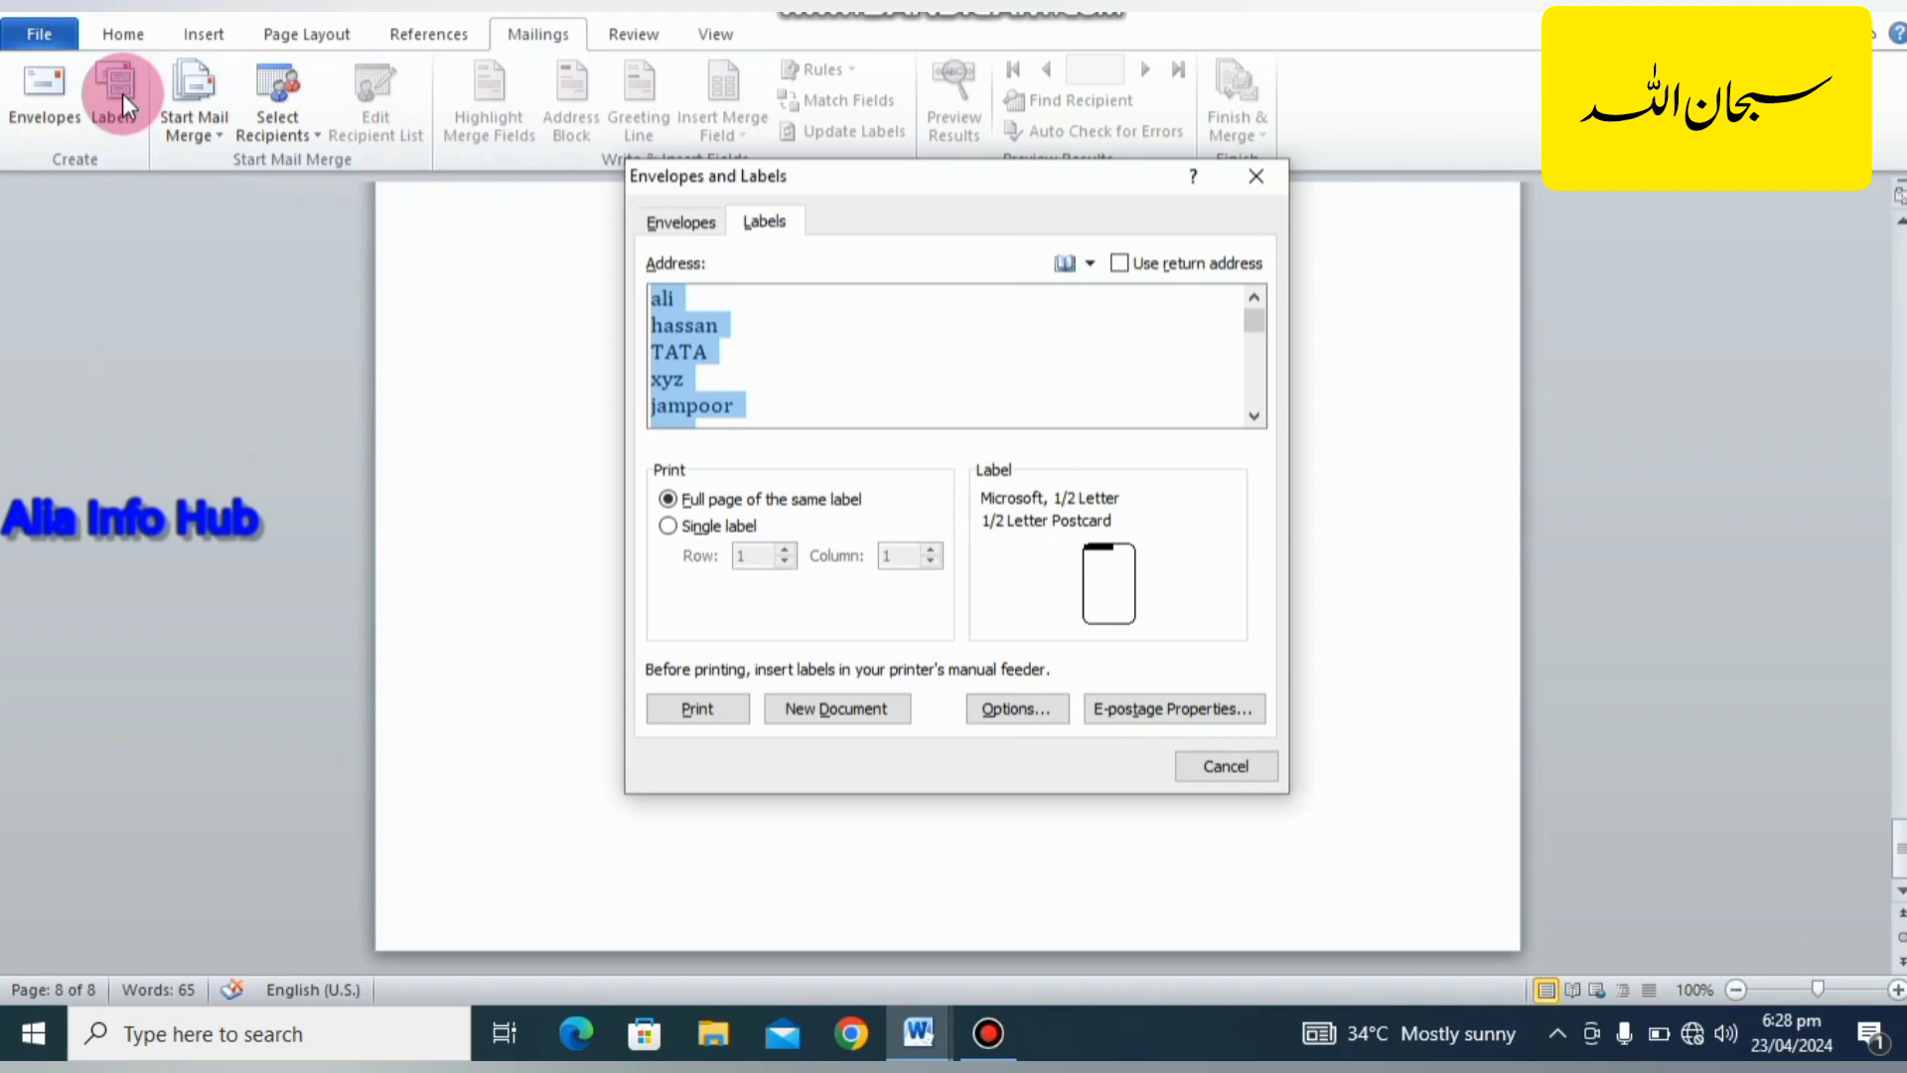
left_click(751, 356)
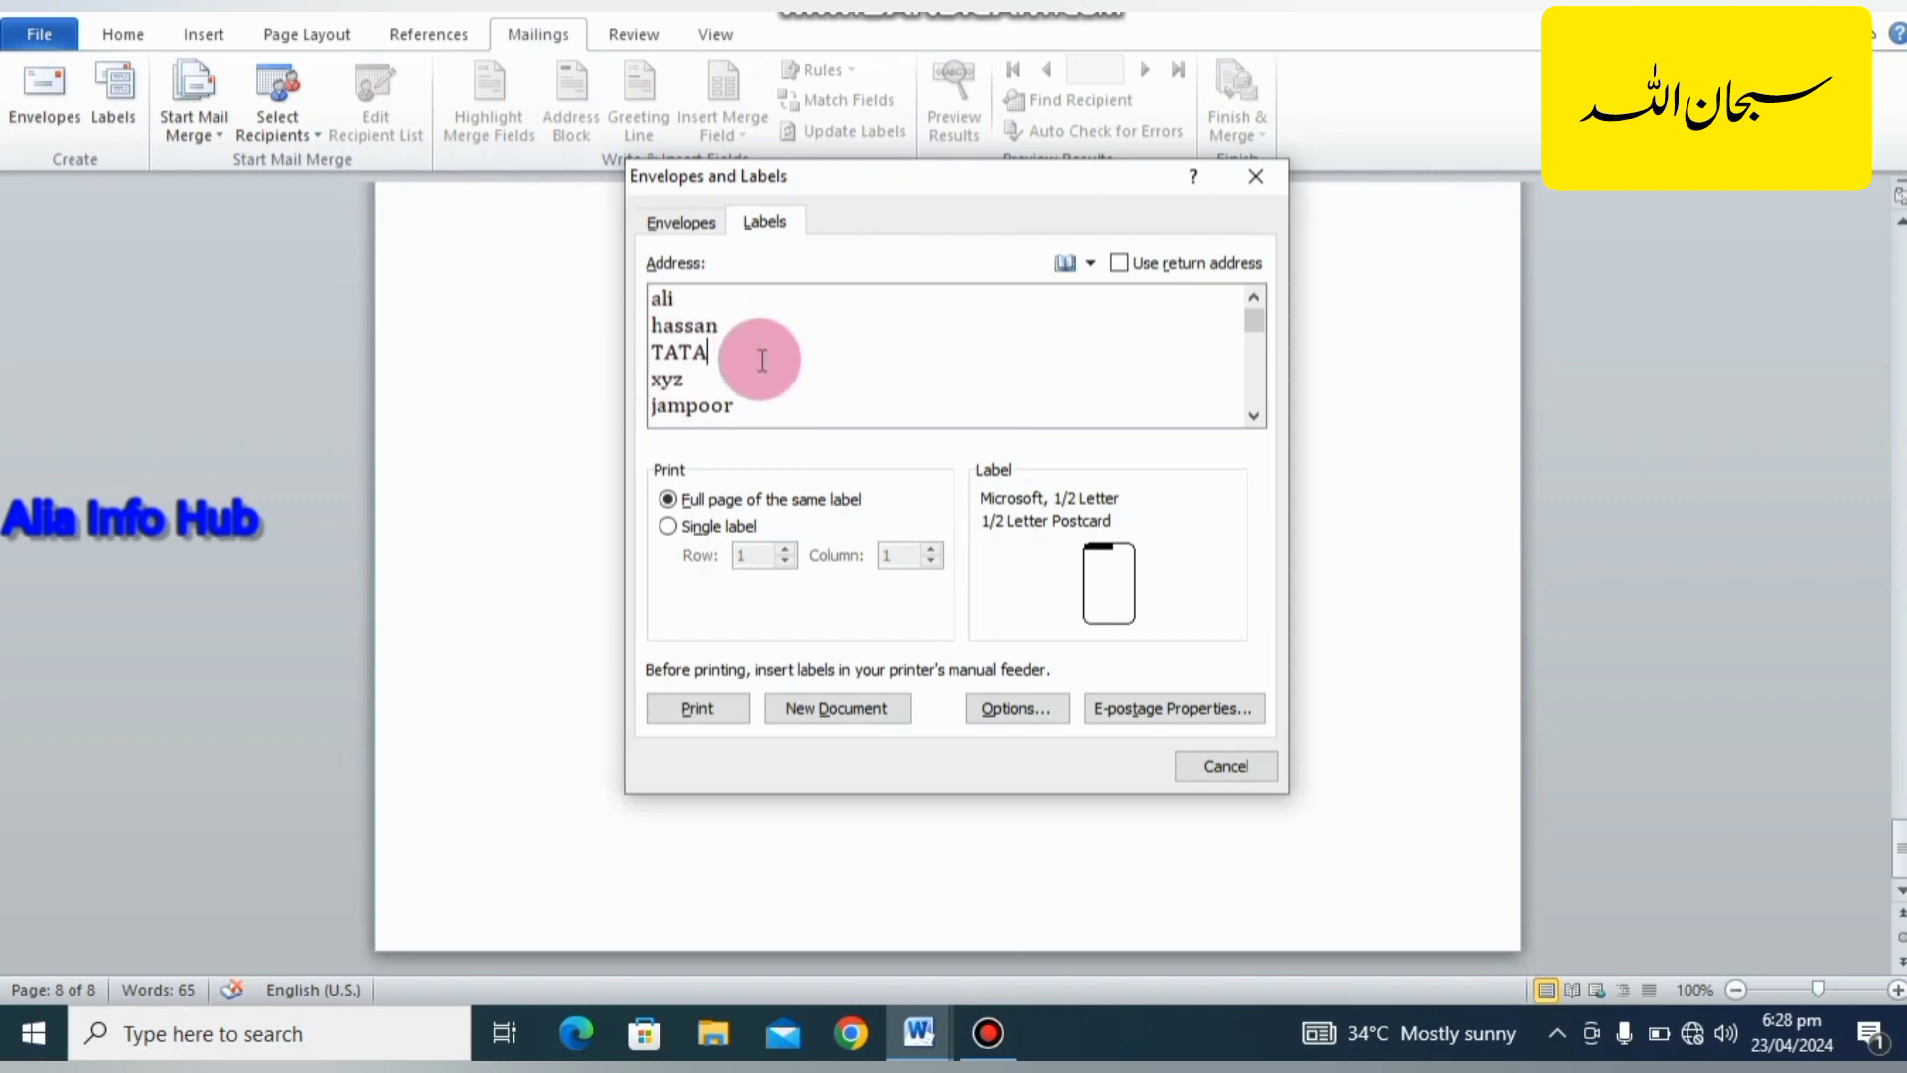
left_click(855, 707)
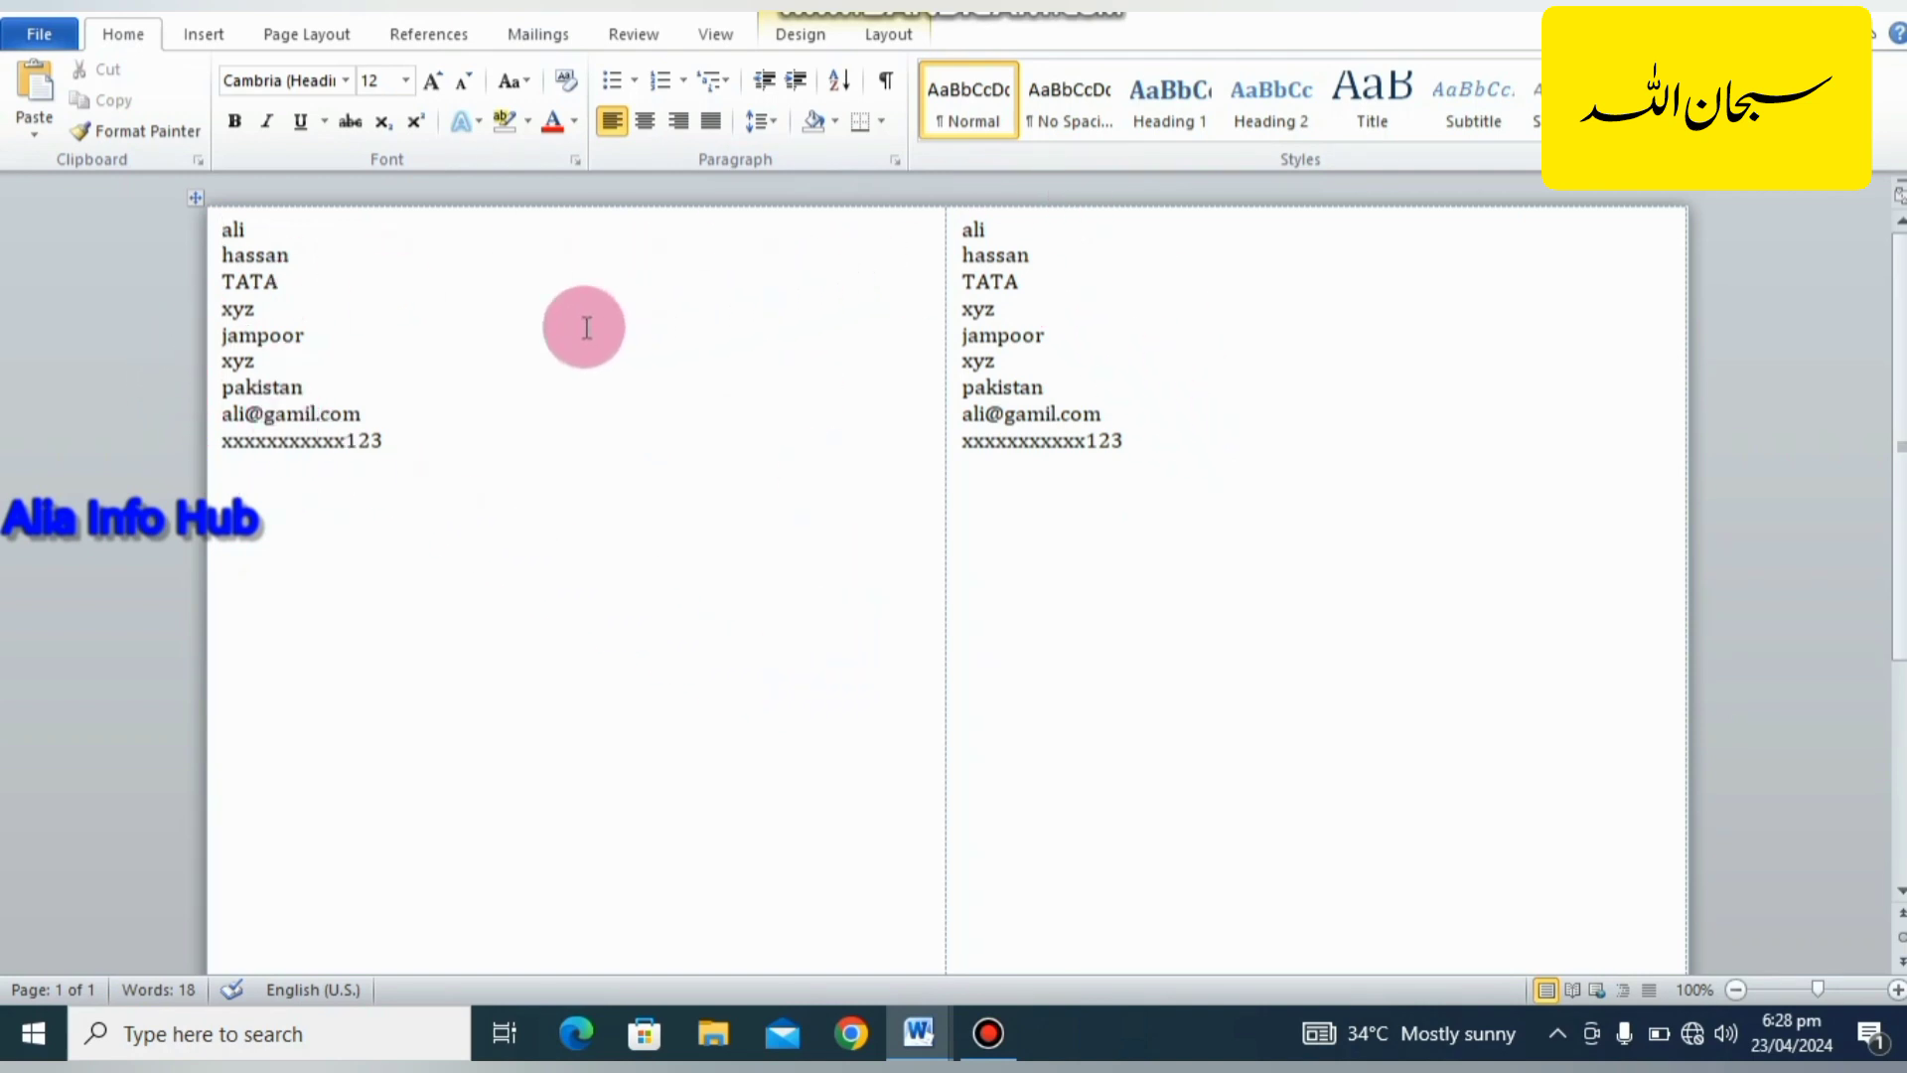
left_click(544, 26)
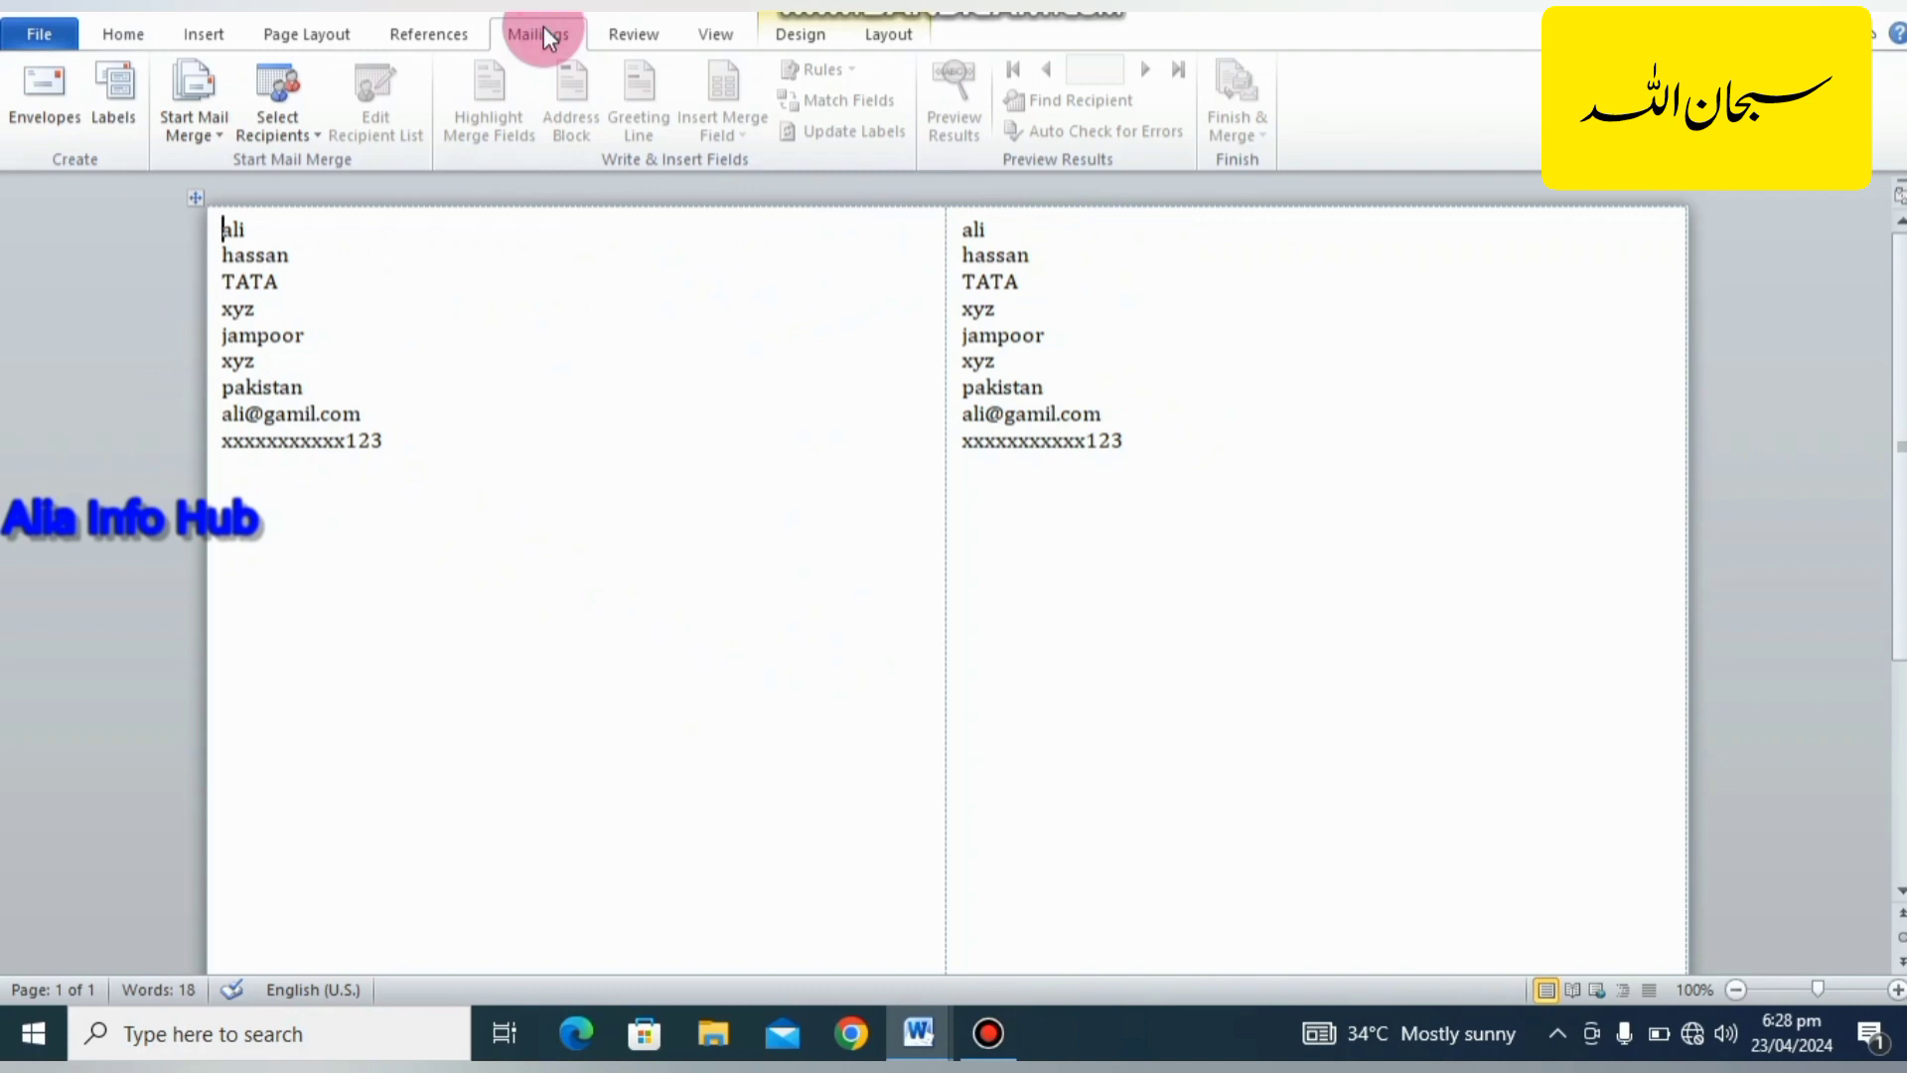
left_click(117, 91)
left_click_drag(750, 353, 779, 374)
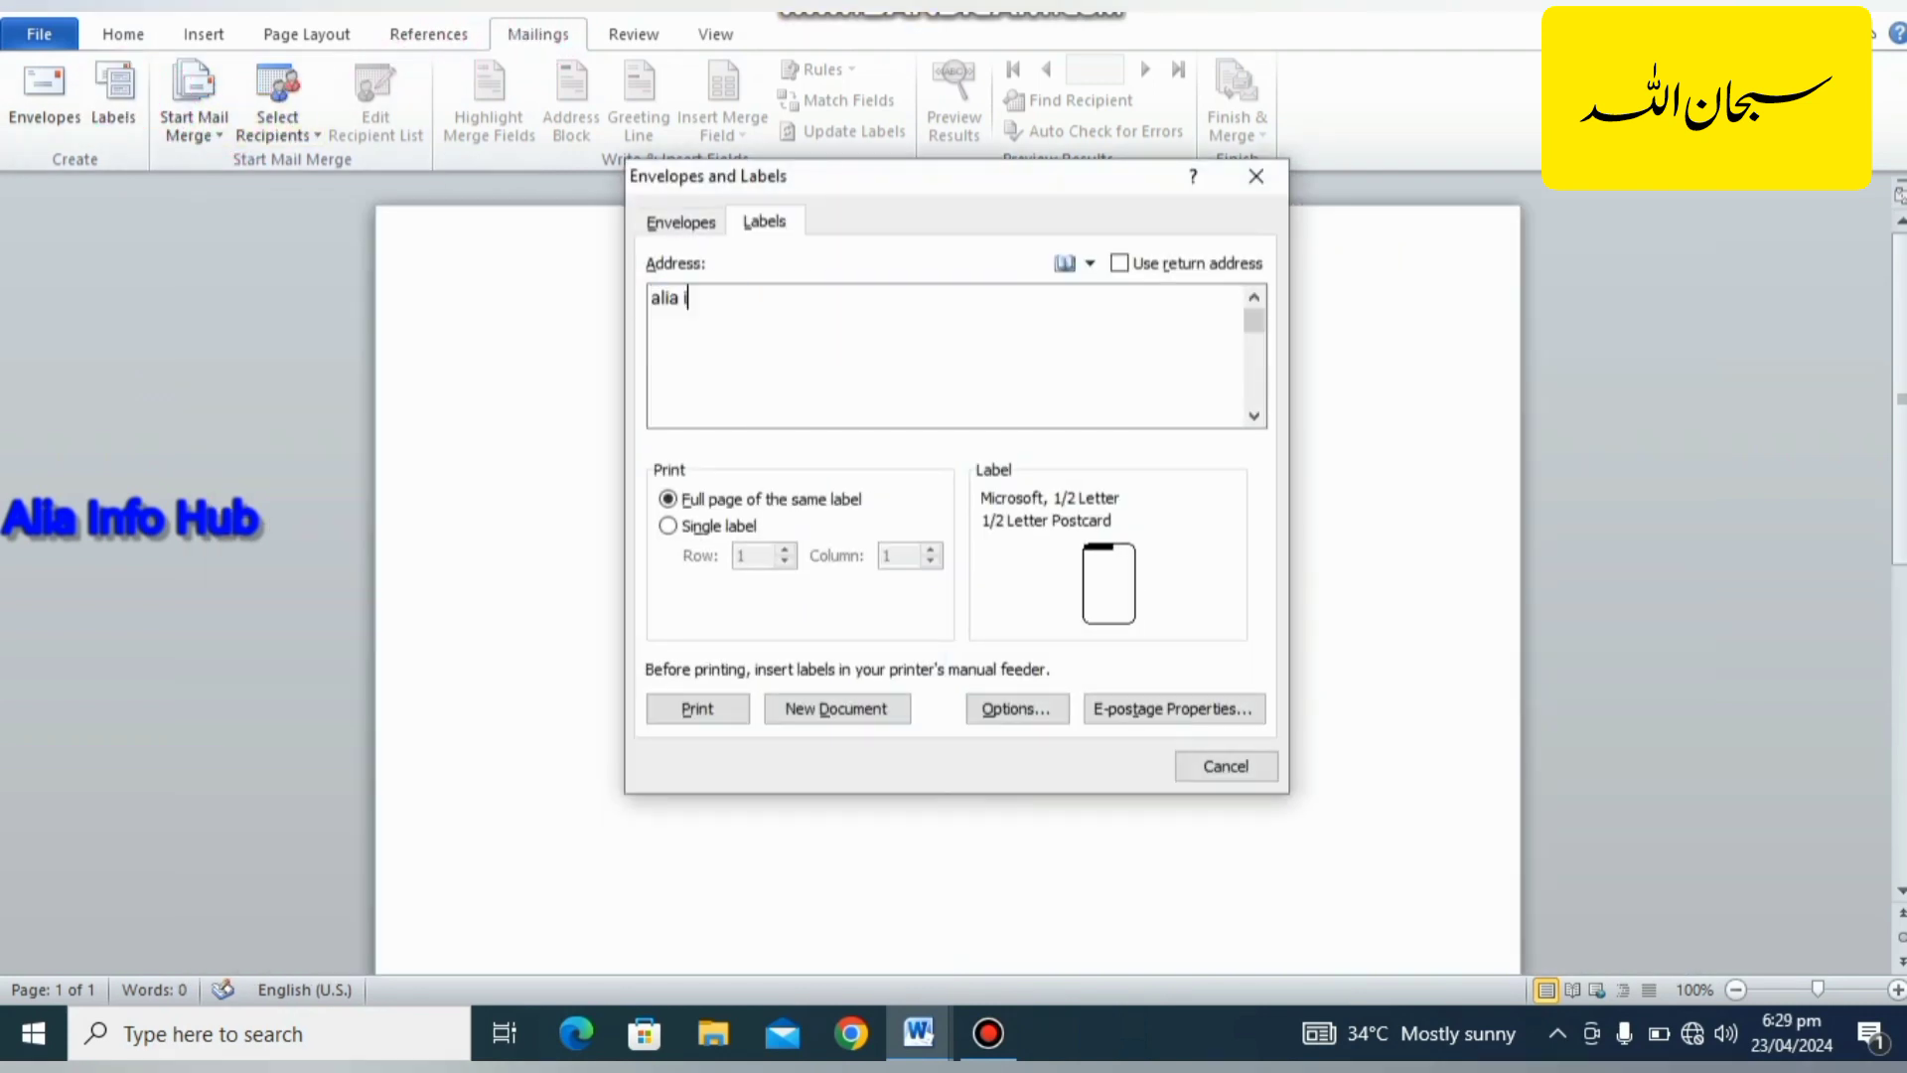
Enter the label address "alia info hub" and "ww.aliainfohub.mjkl" and generate a full page of the same label in a new document.
type("nfo hub")
key("Return")
type("ww.aliainfohub")
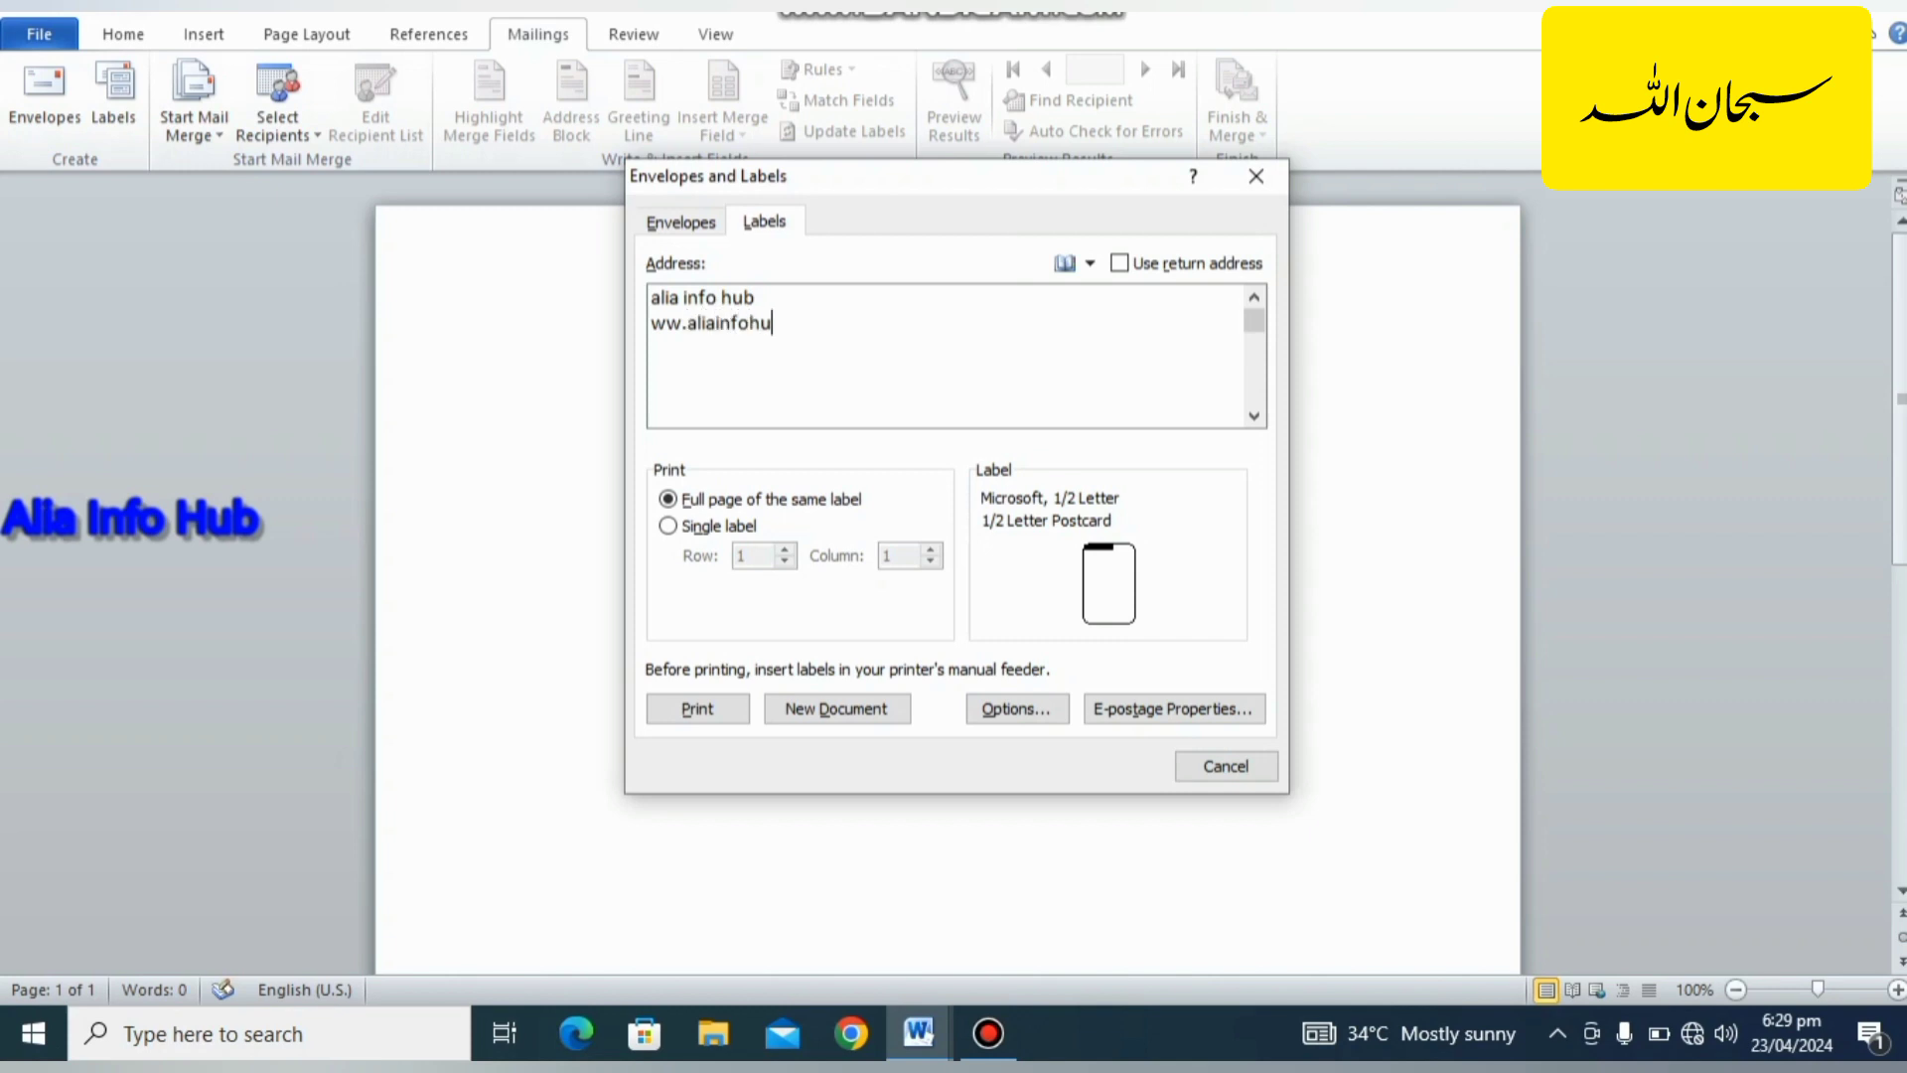
type(".mjkl")
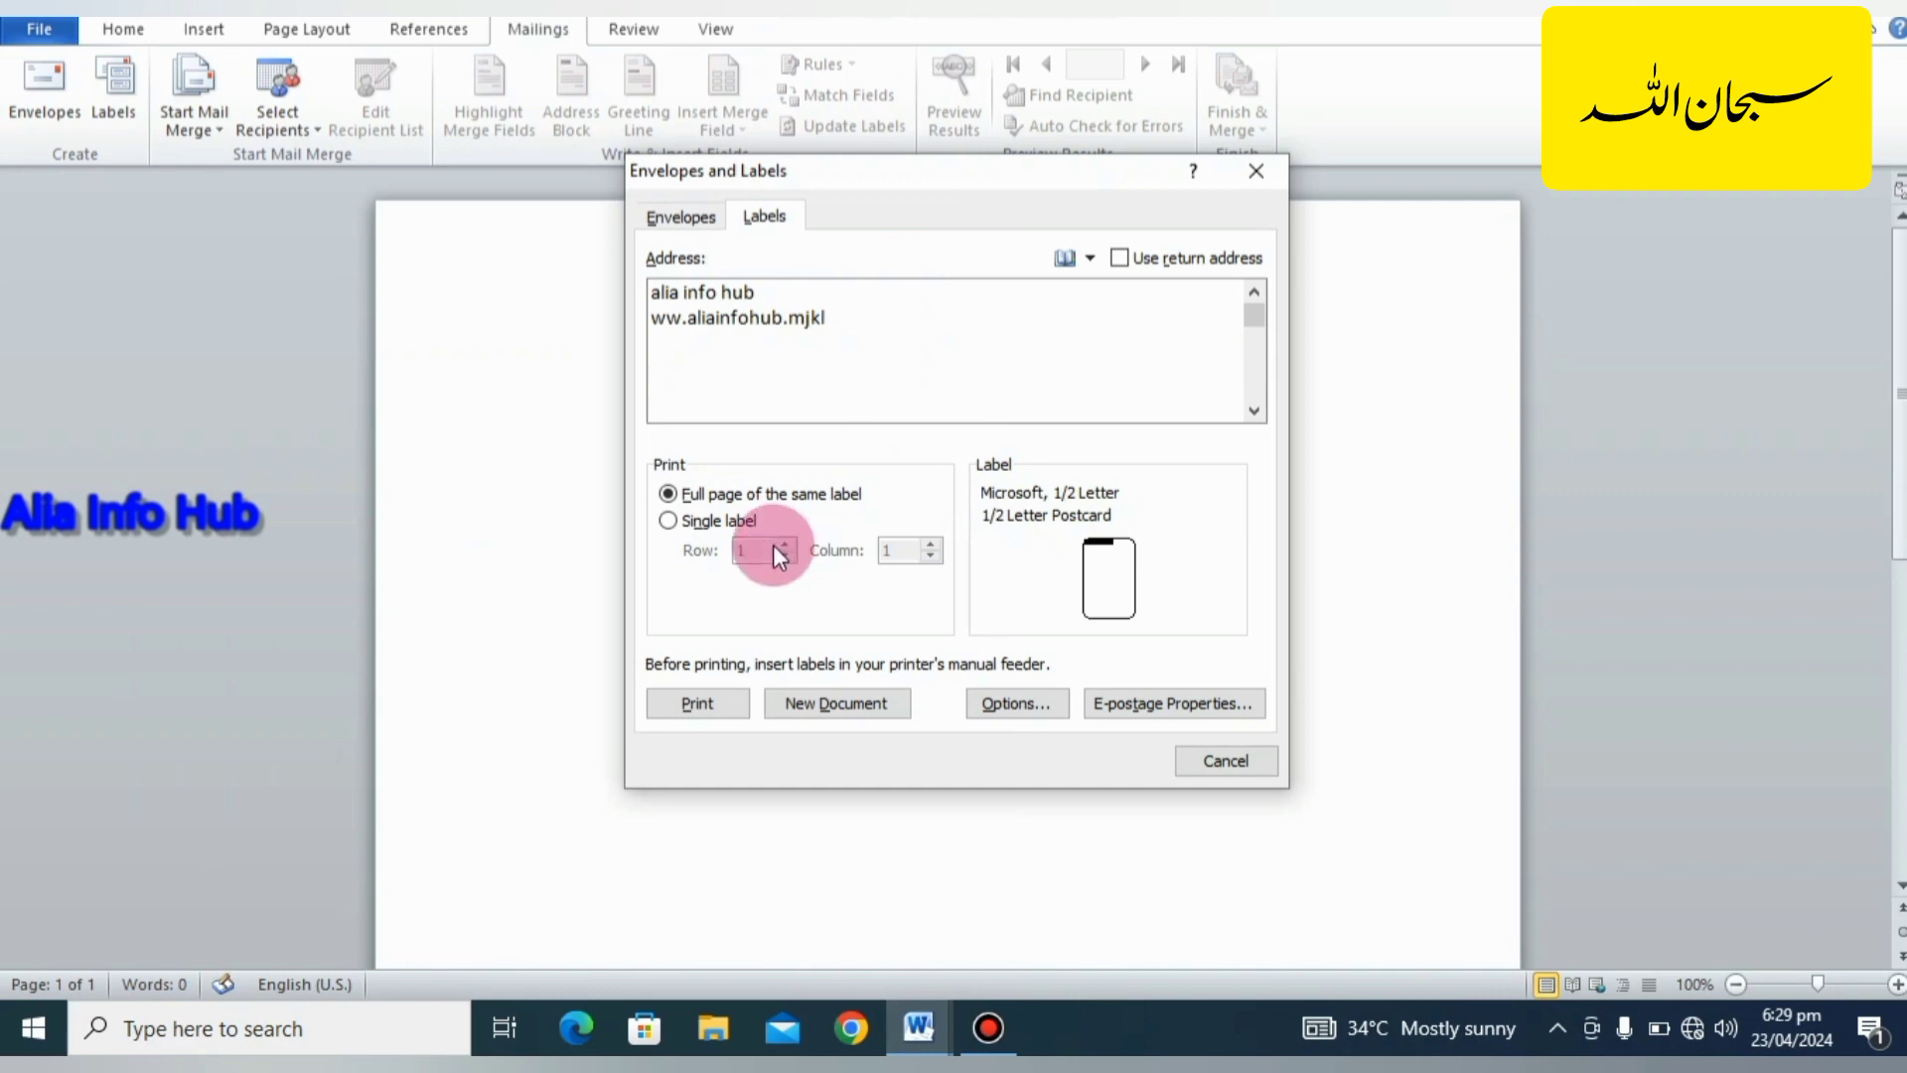
left_click(843, 703)
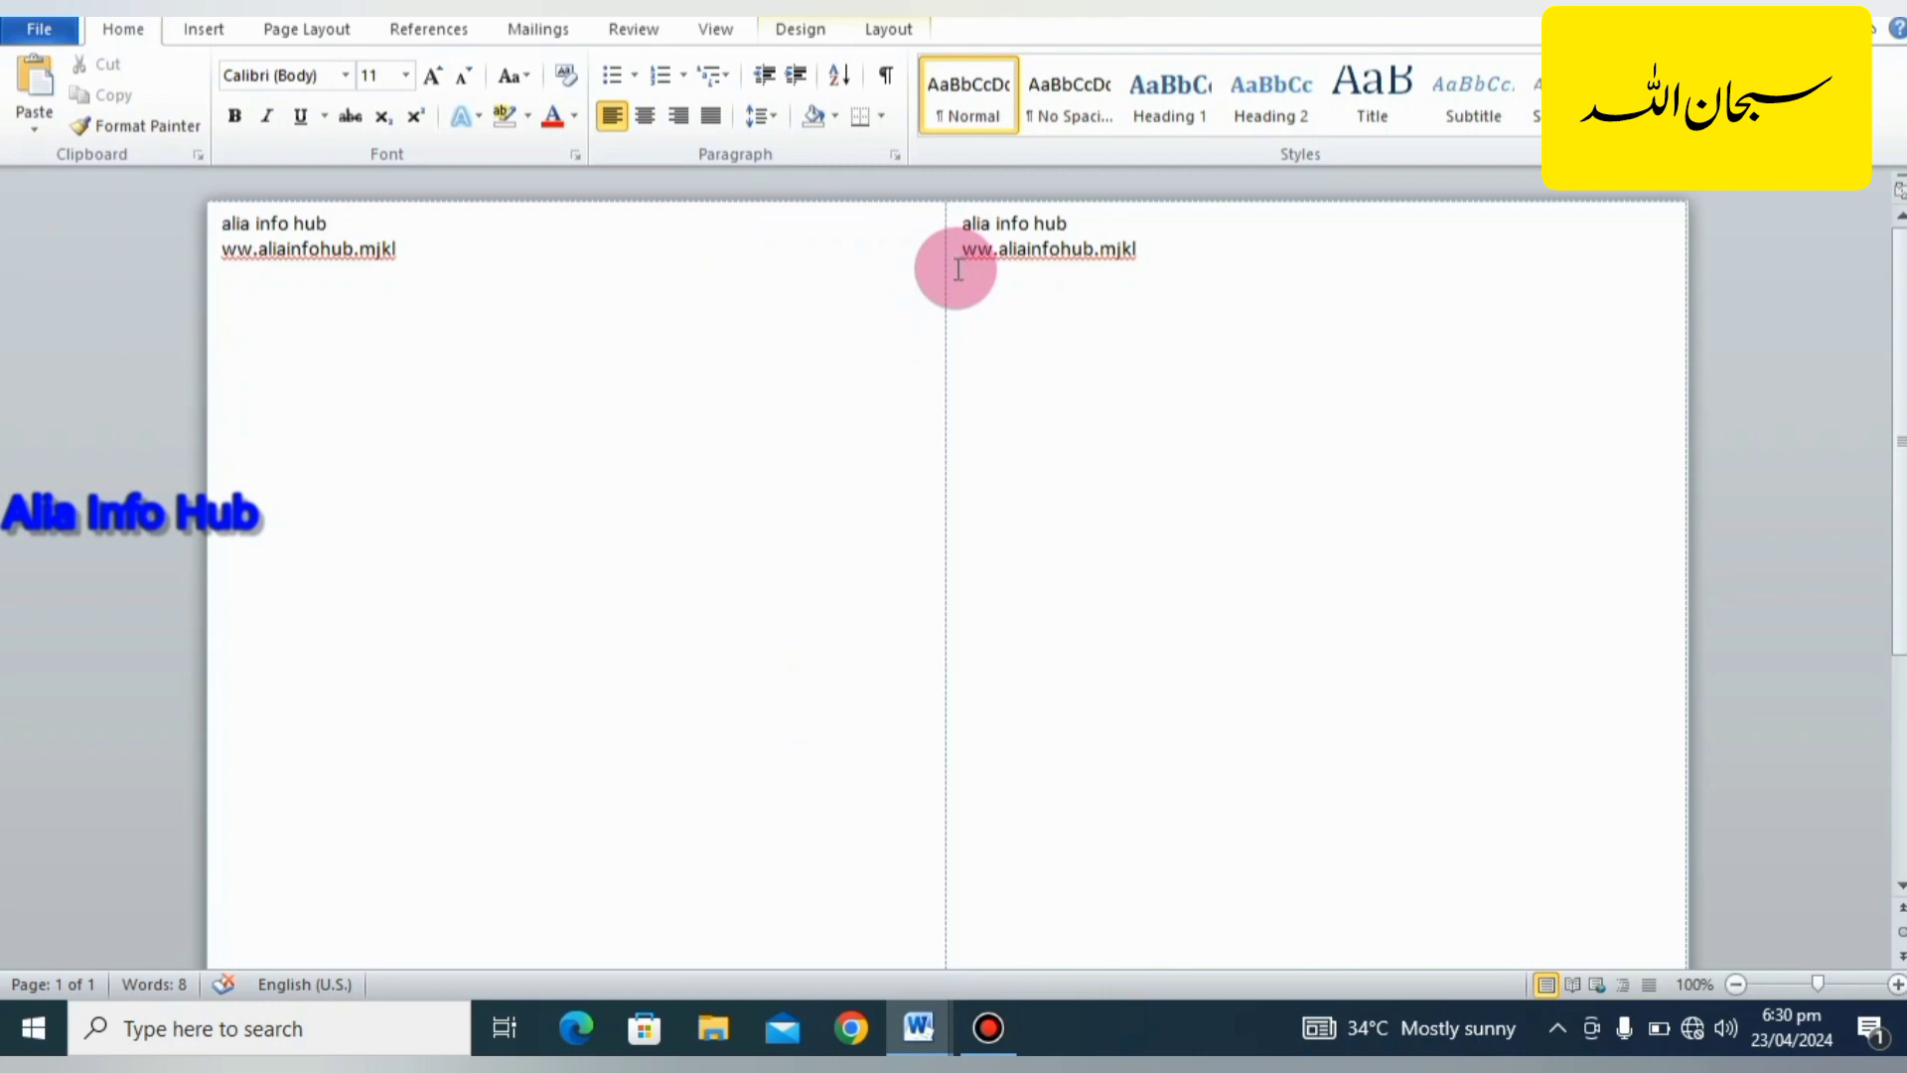
Open the SEMINAR INVITATION LETTER document and maximize its window.
key("ctrl+n")
left_click(534, 28)
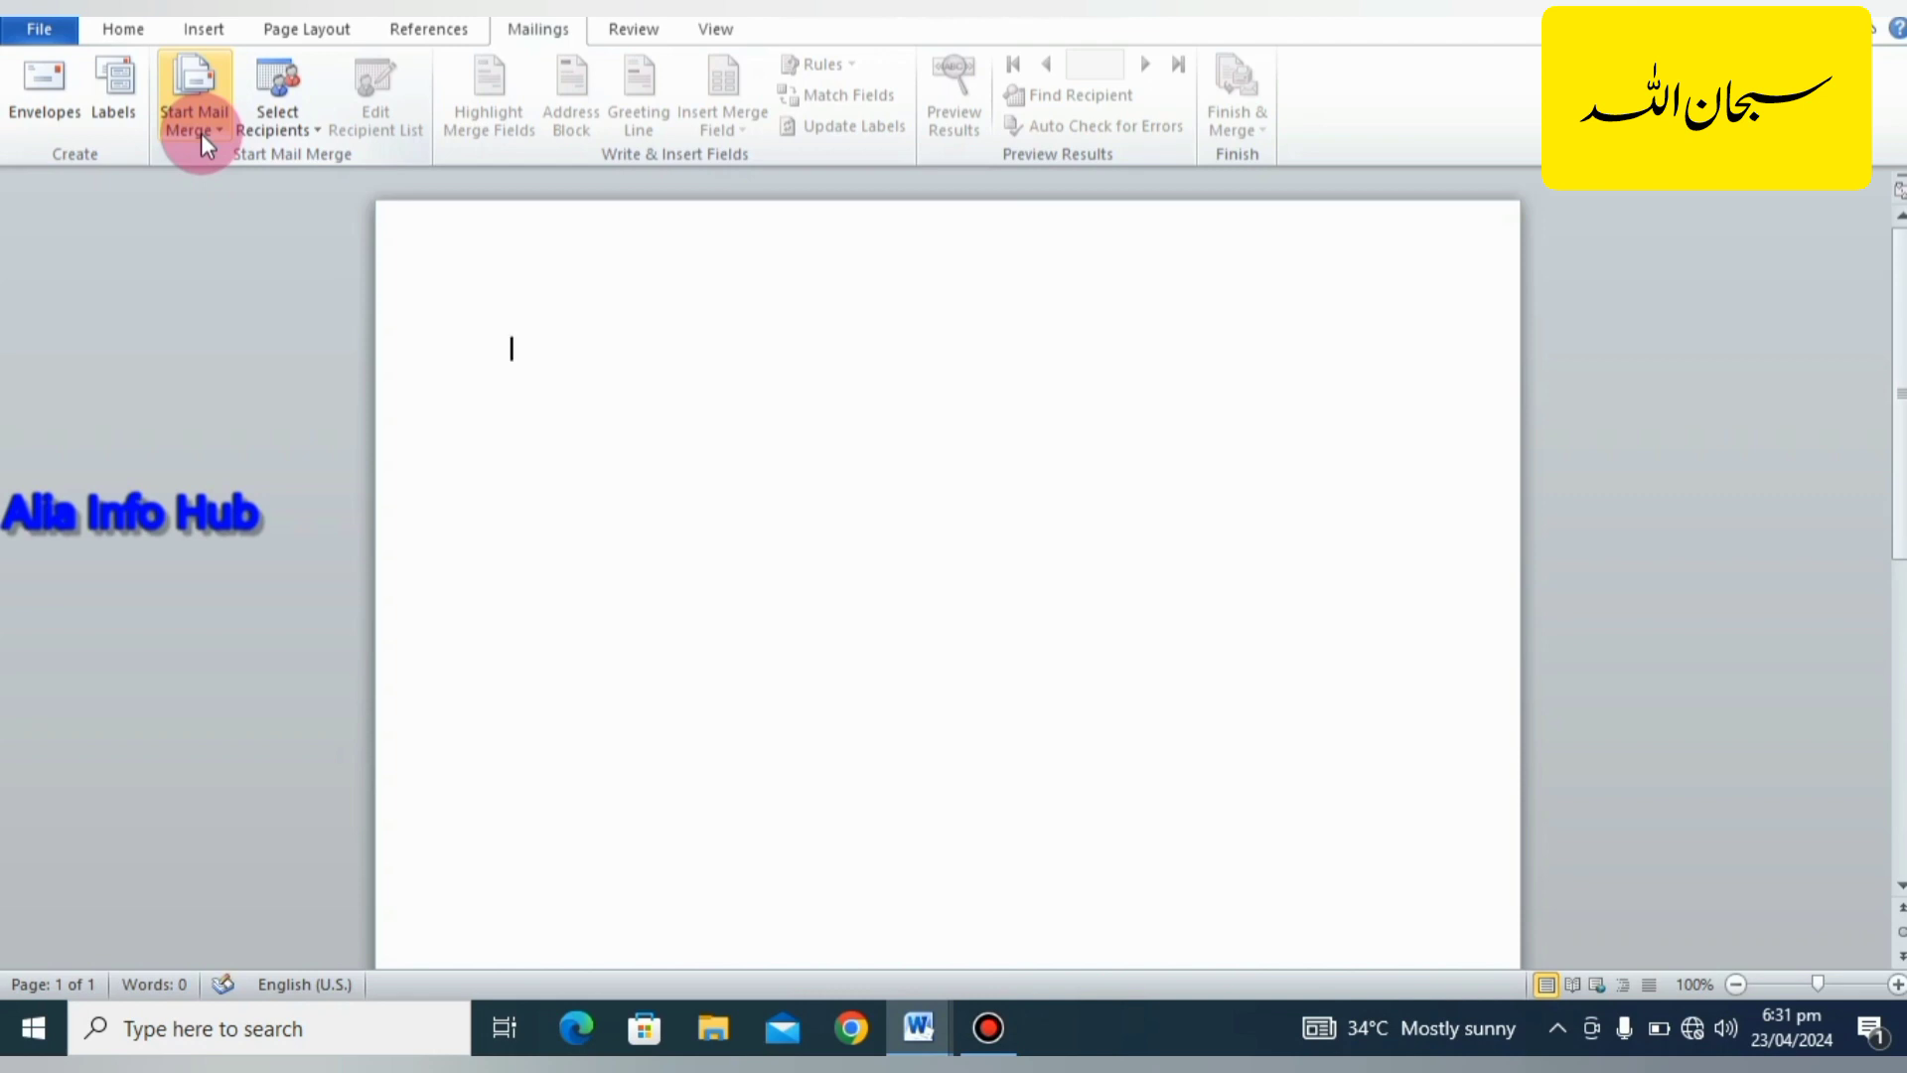
left_click(885, 379)
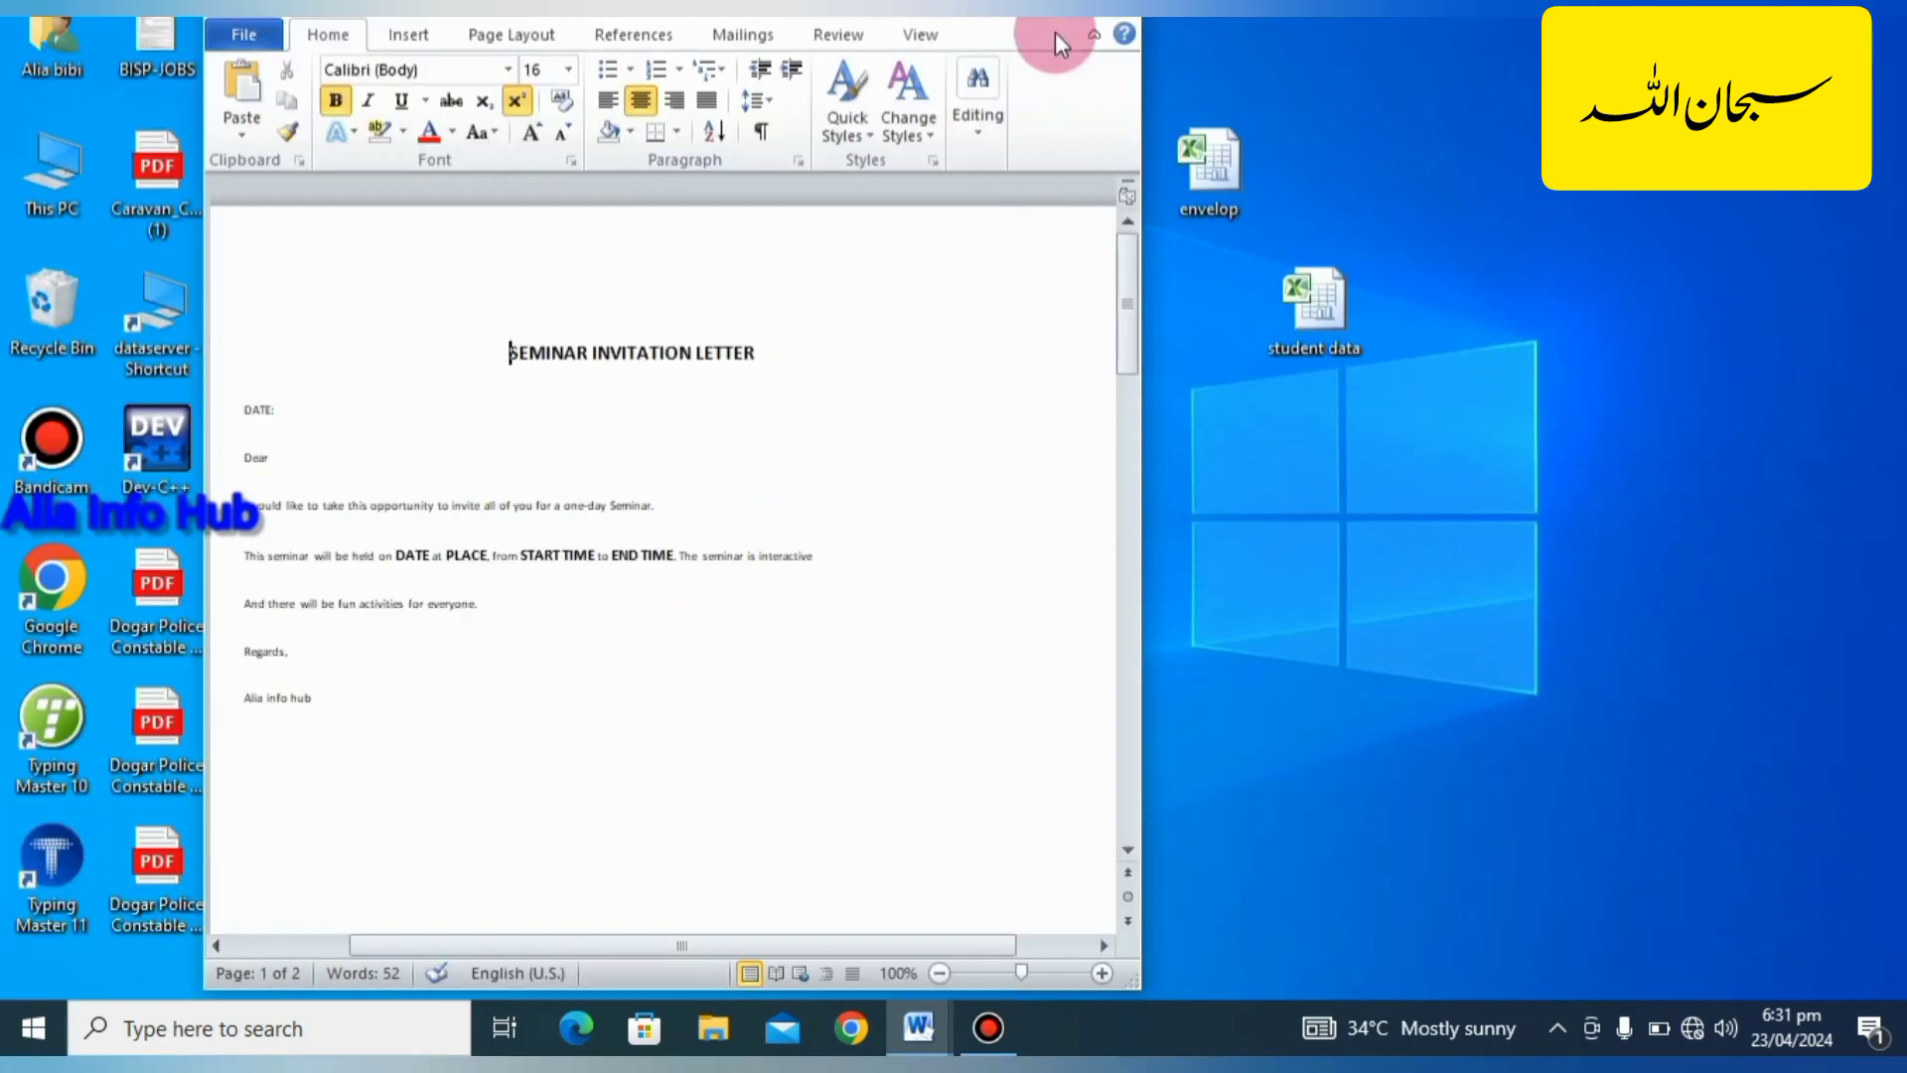
left_click(1043, 2)
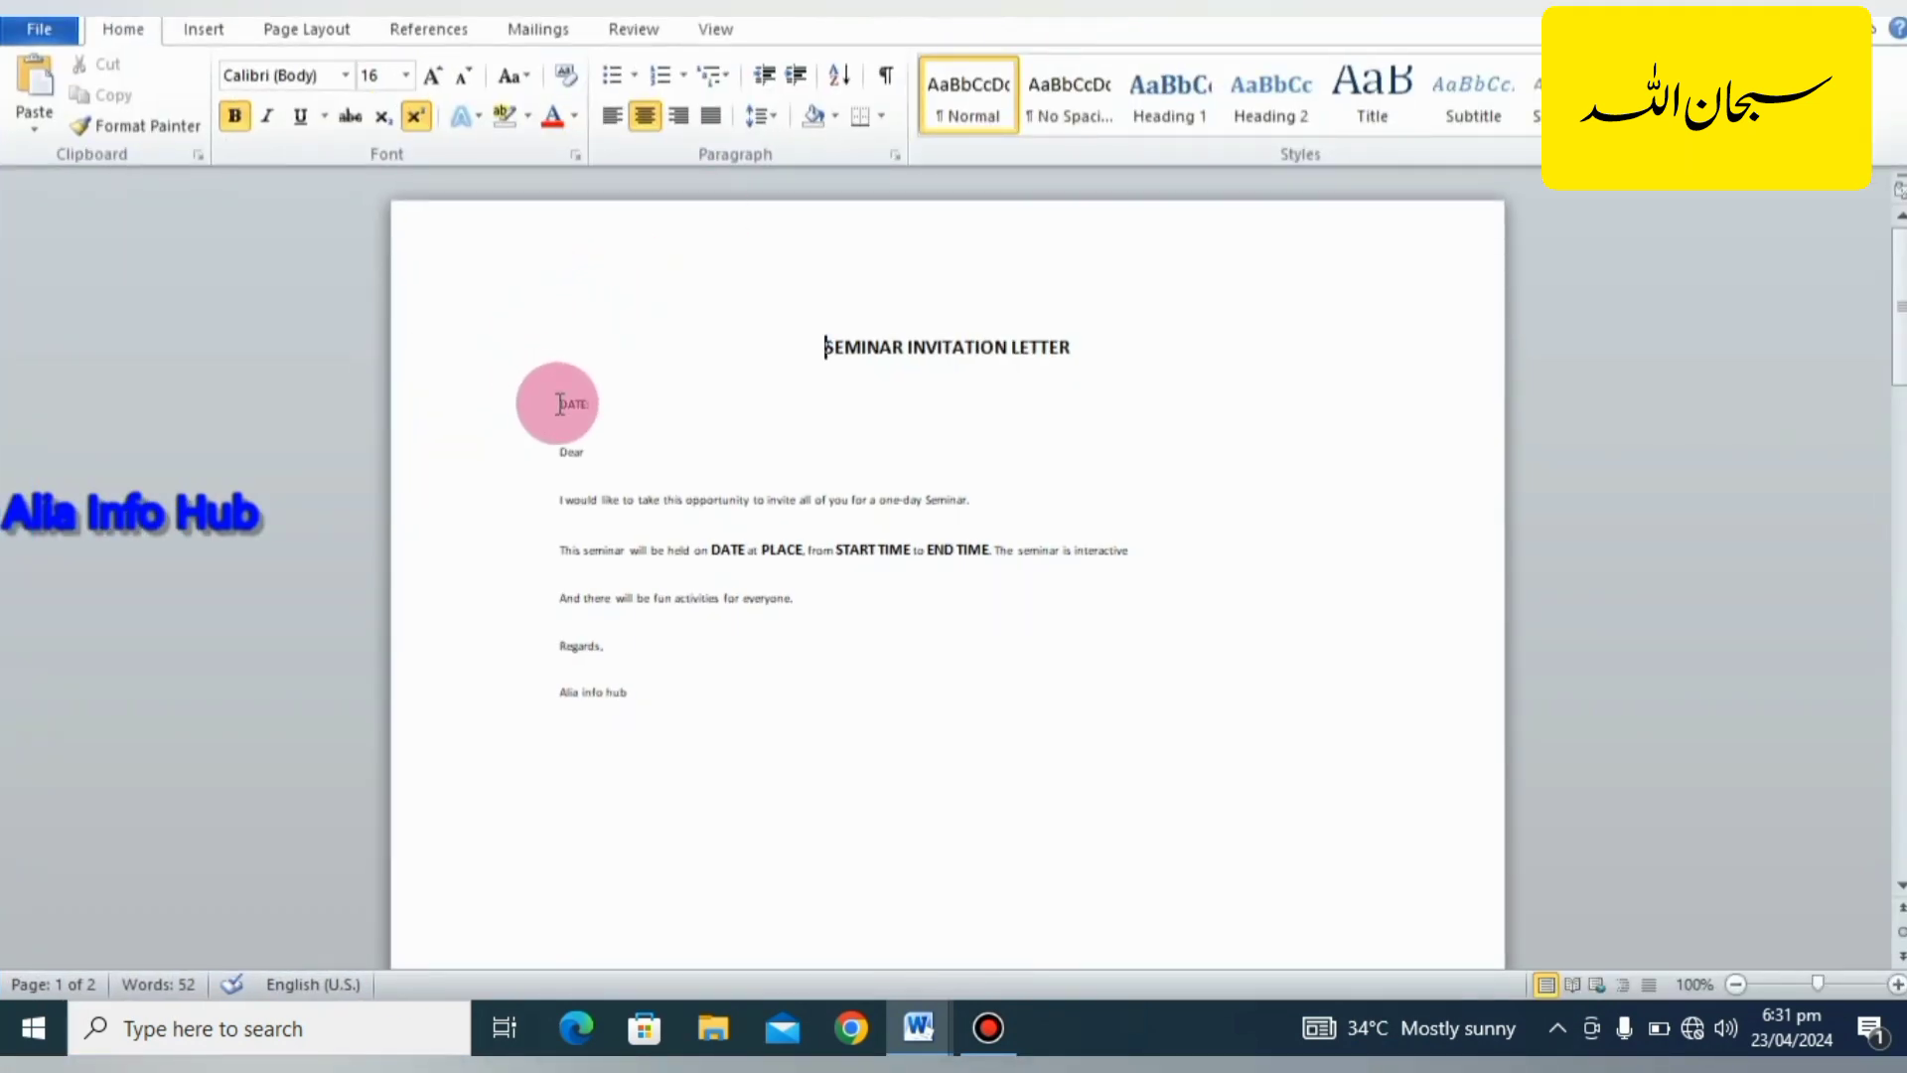
Enlarge the invitation letter to 160% and examine its body text and placeholders.
left_click_drag(556, 404, 766, 677)
left_click(766, 672)
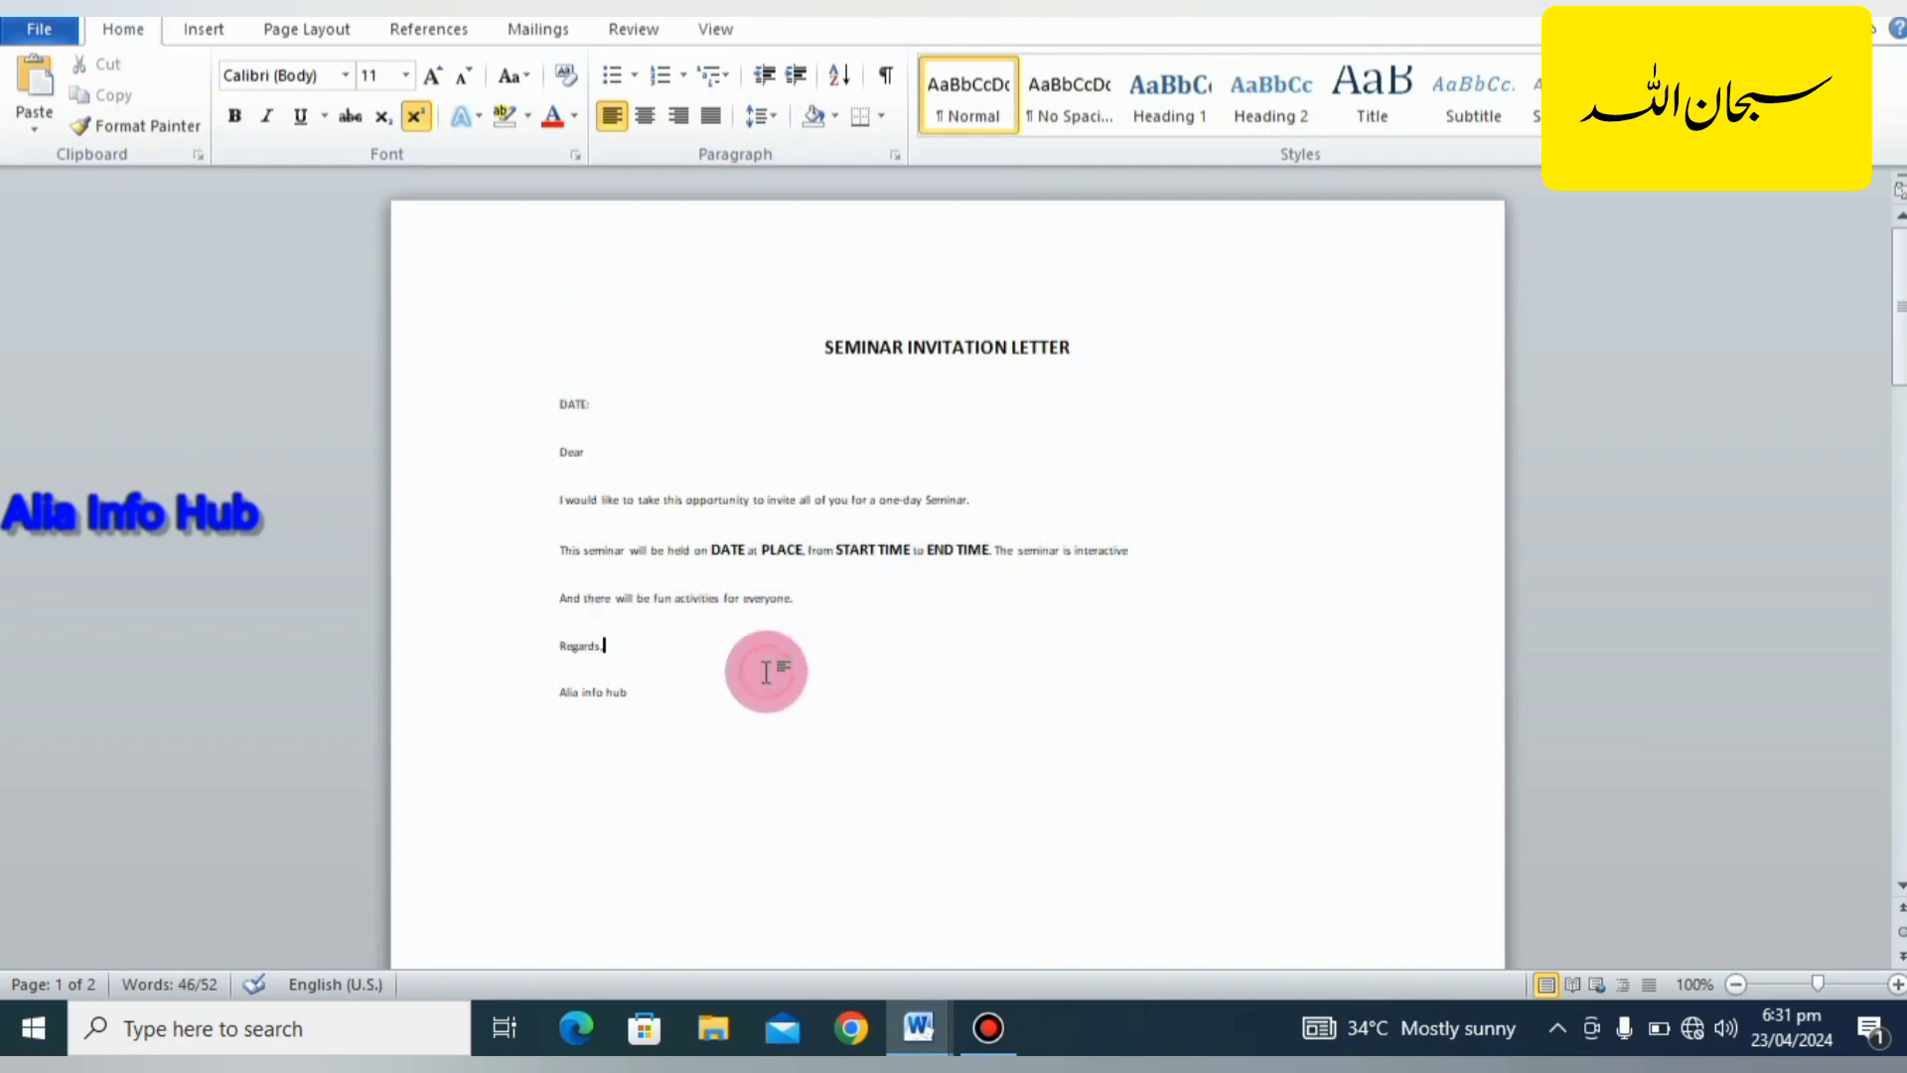
left_click(1897, 984)
left_click(1897, 984)
left_click(1897, 984)
left_click(1898, 985)
left_click(1897, 985)
left_click(1897, 984)
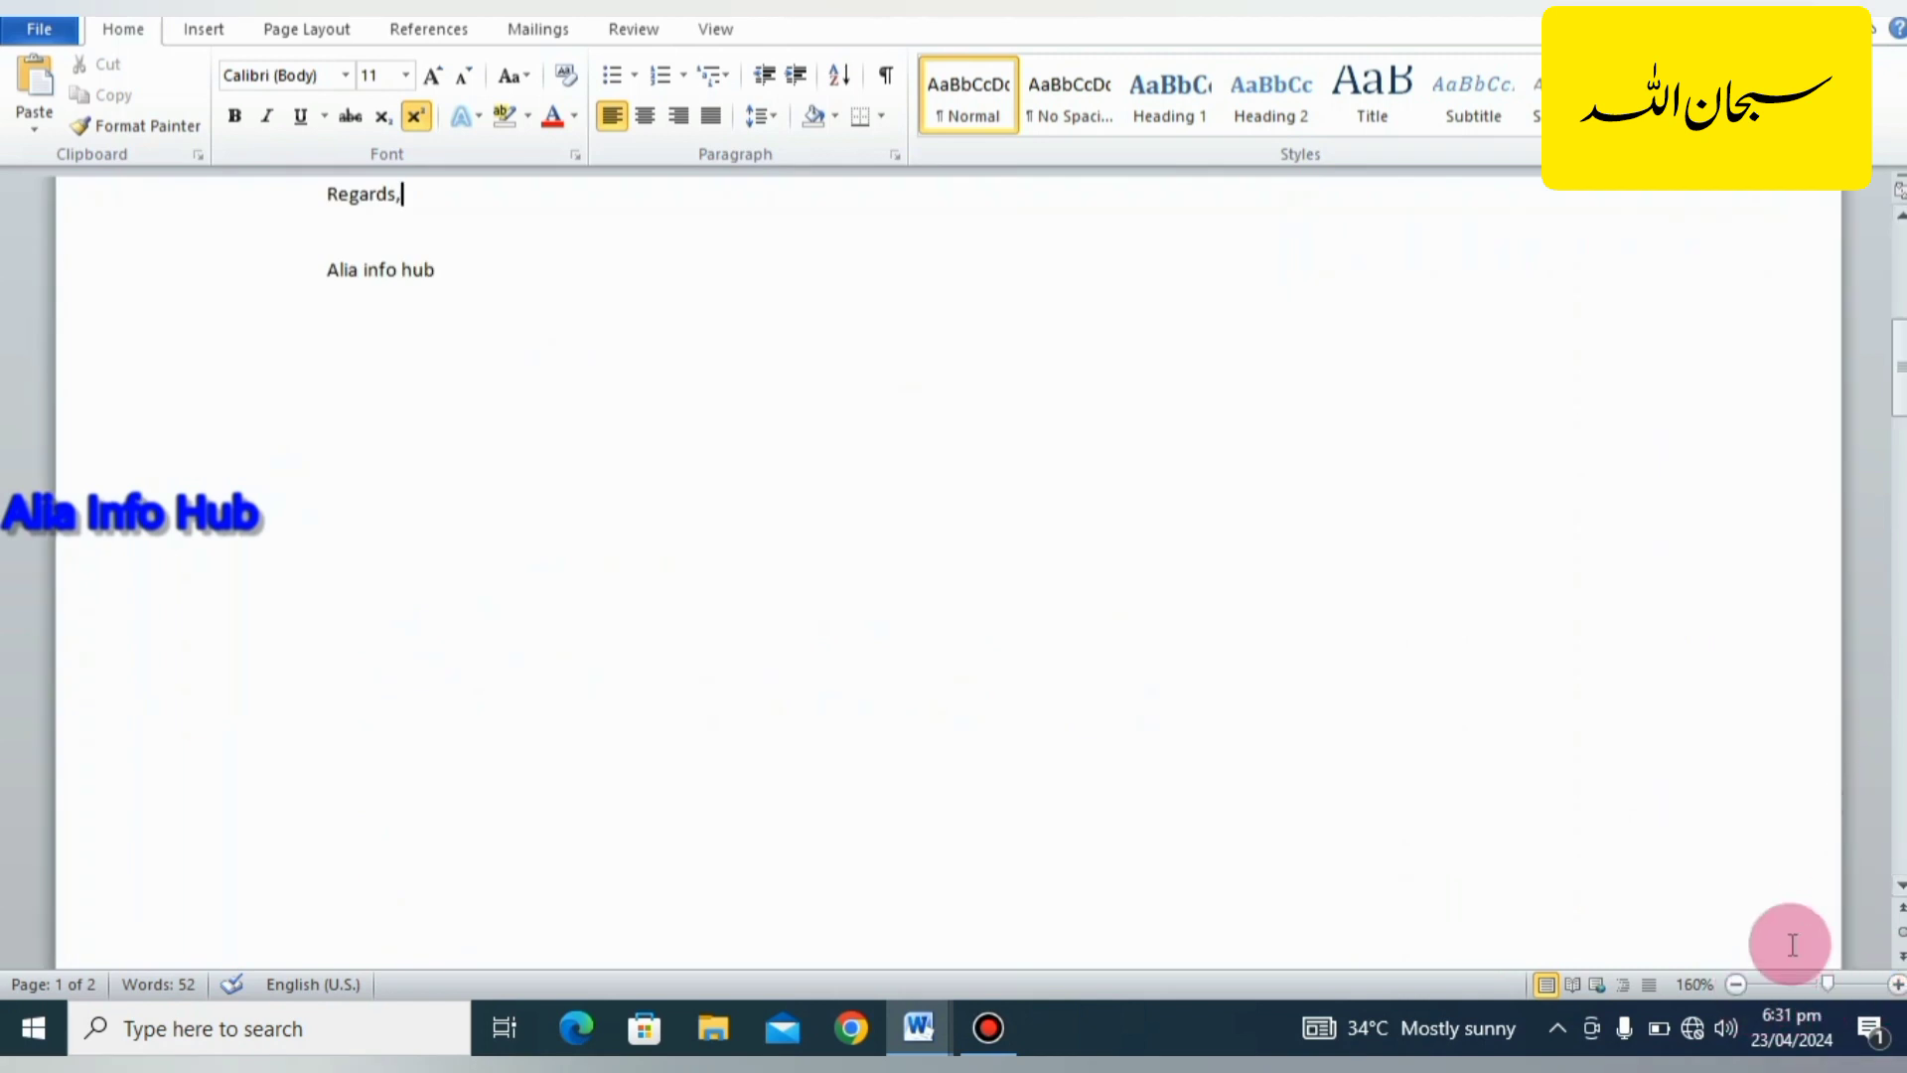
left_click_drag(1899, 397, 1899, 324)
left_click(700, 527)
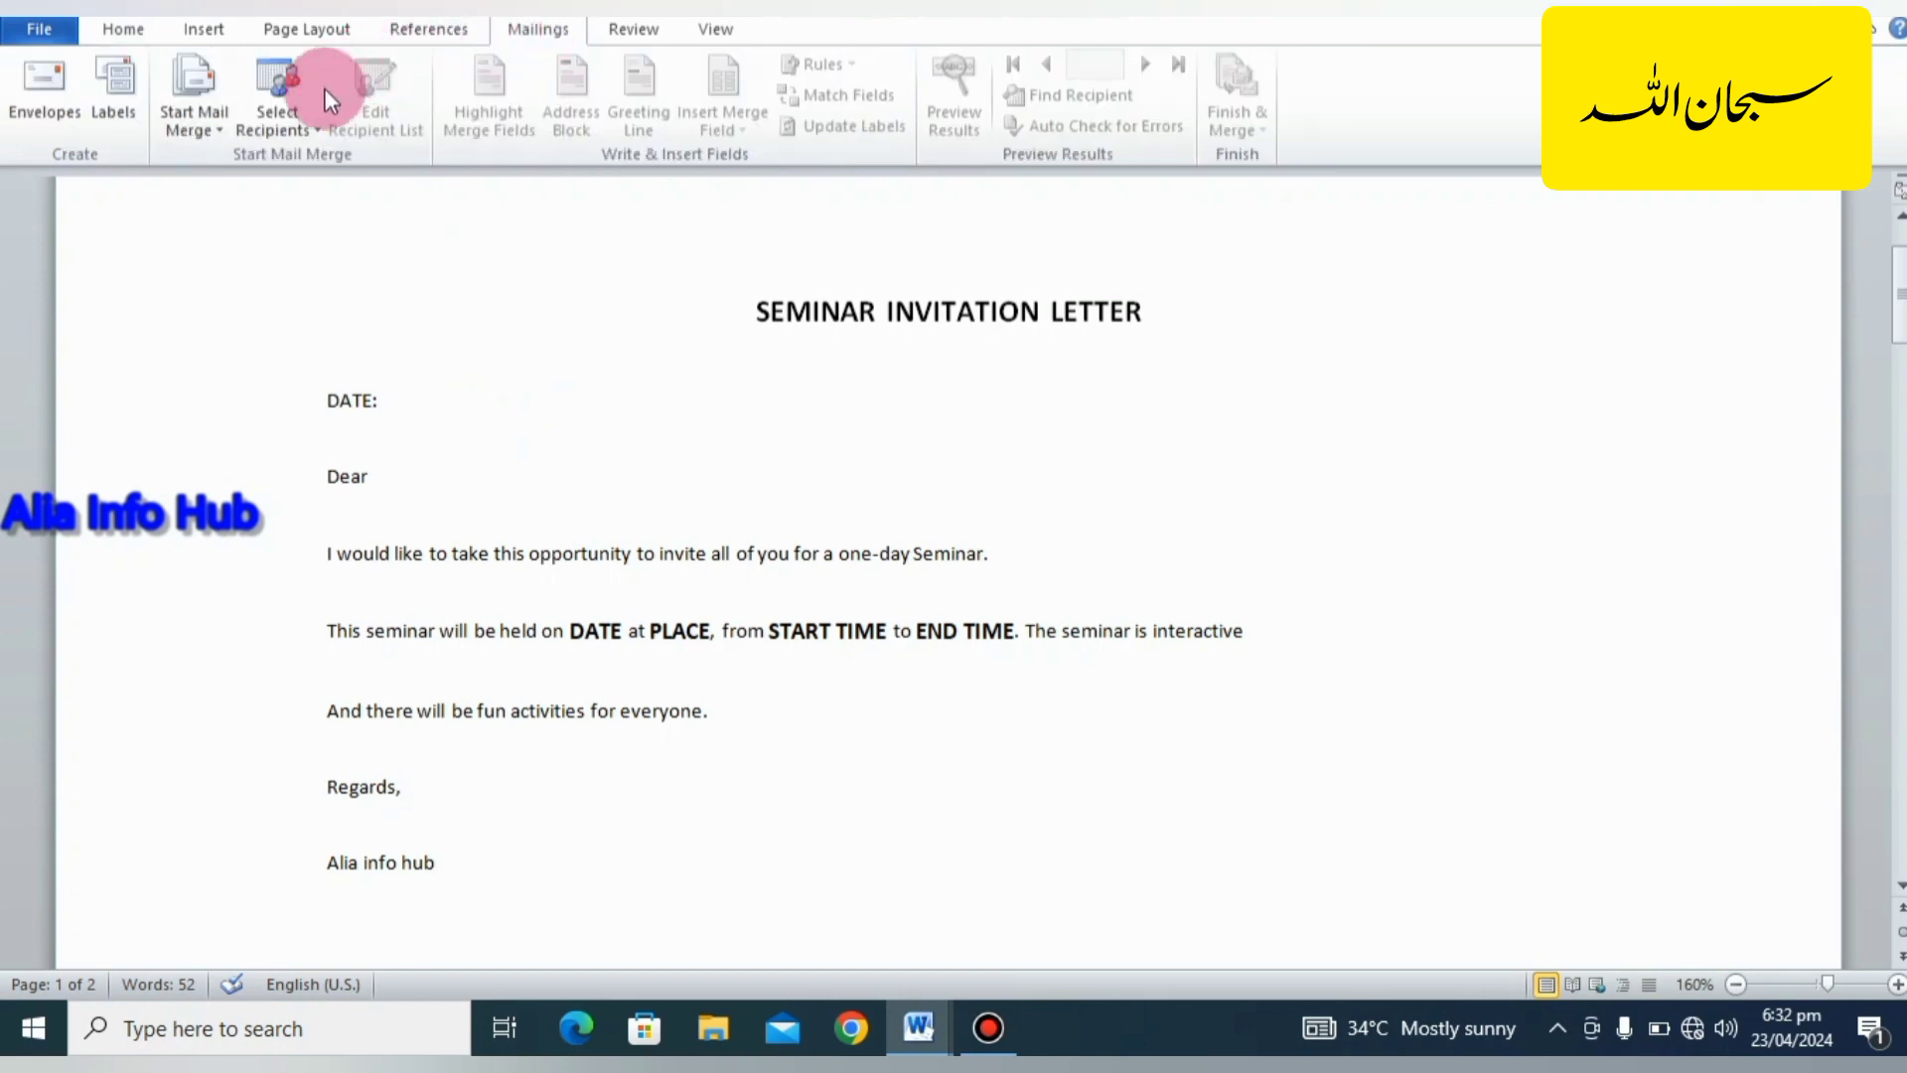
Use Sheet1$ of the existing "student data" workbook on the Desktop as the letter's recipient list, with the first row as column headers.
left_click(259, 127)
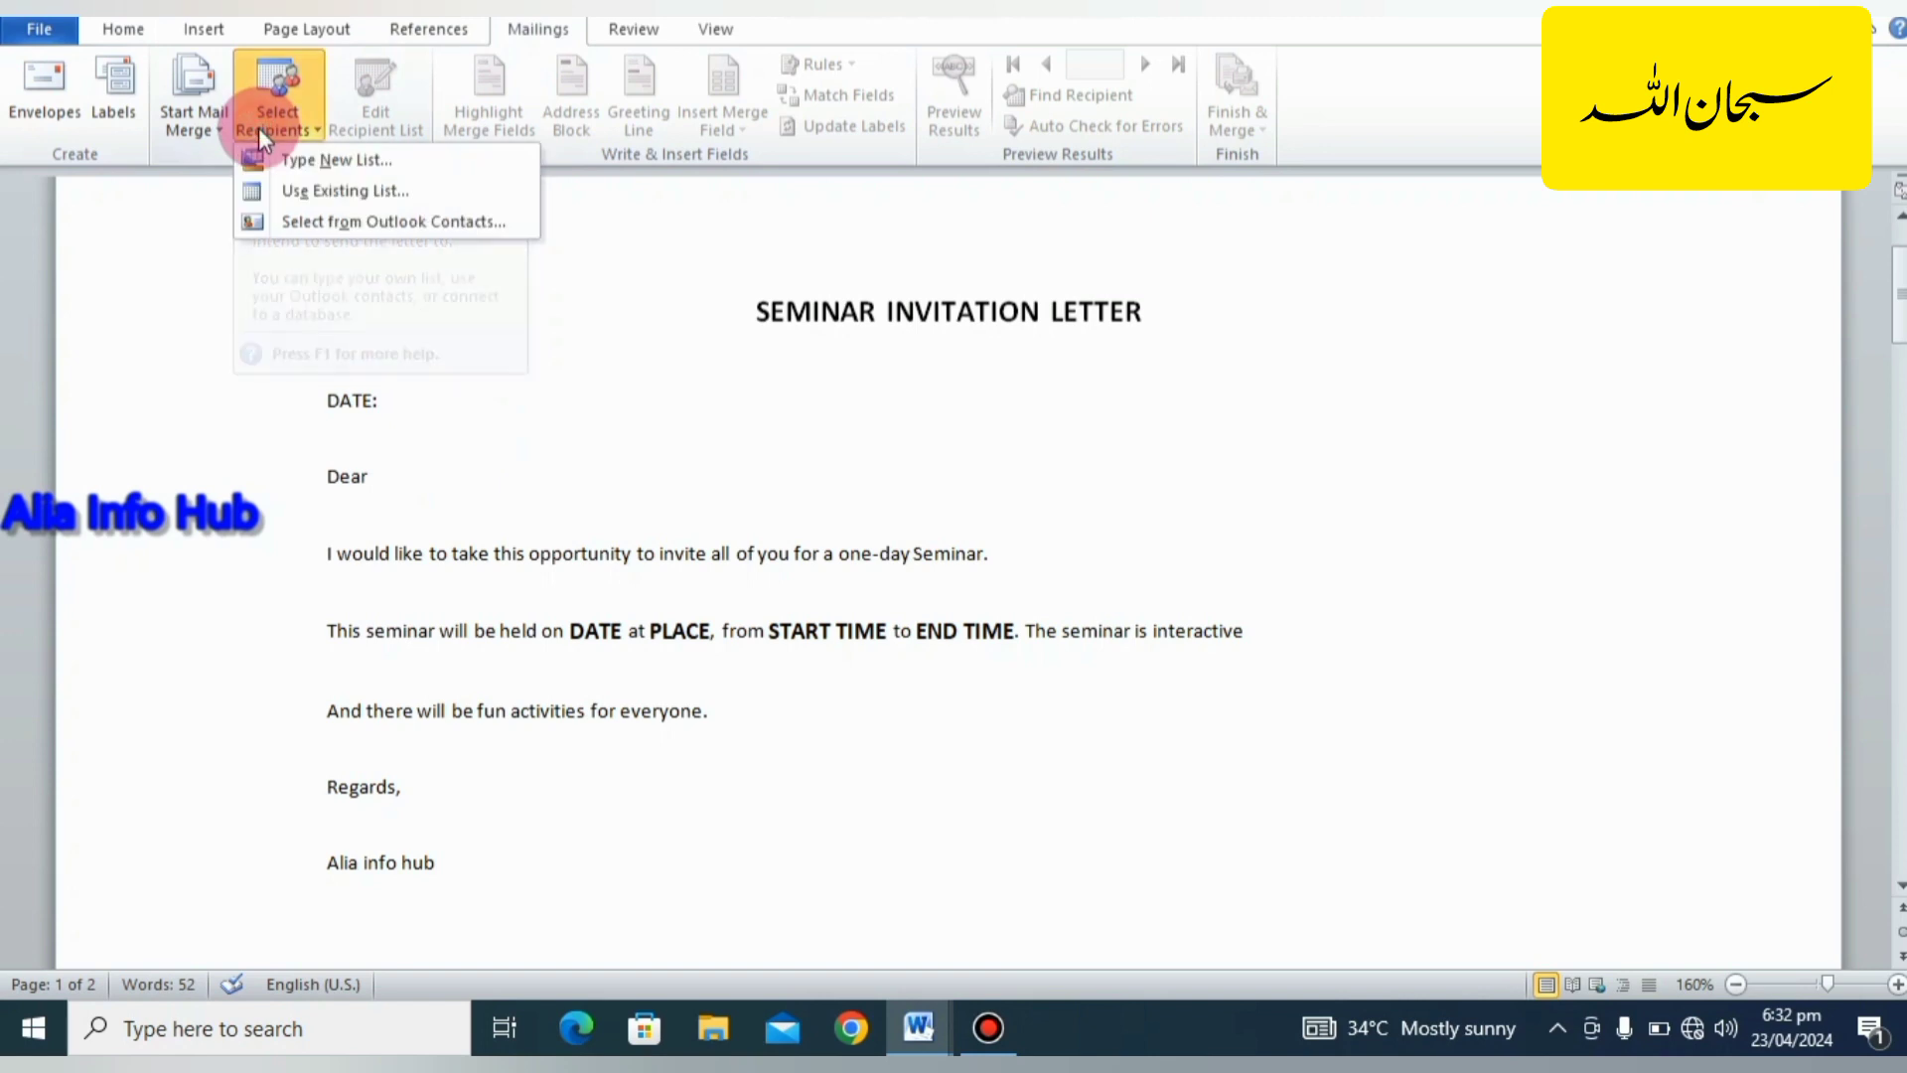
left_click(318, 190)
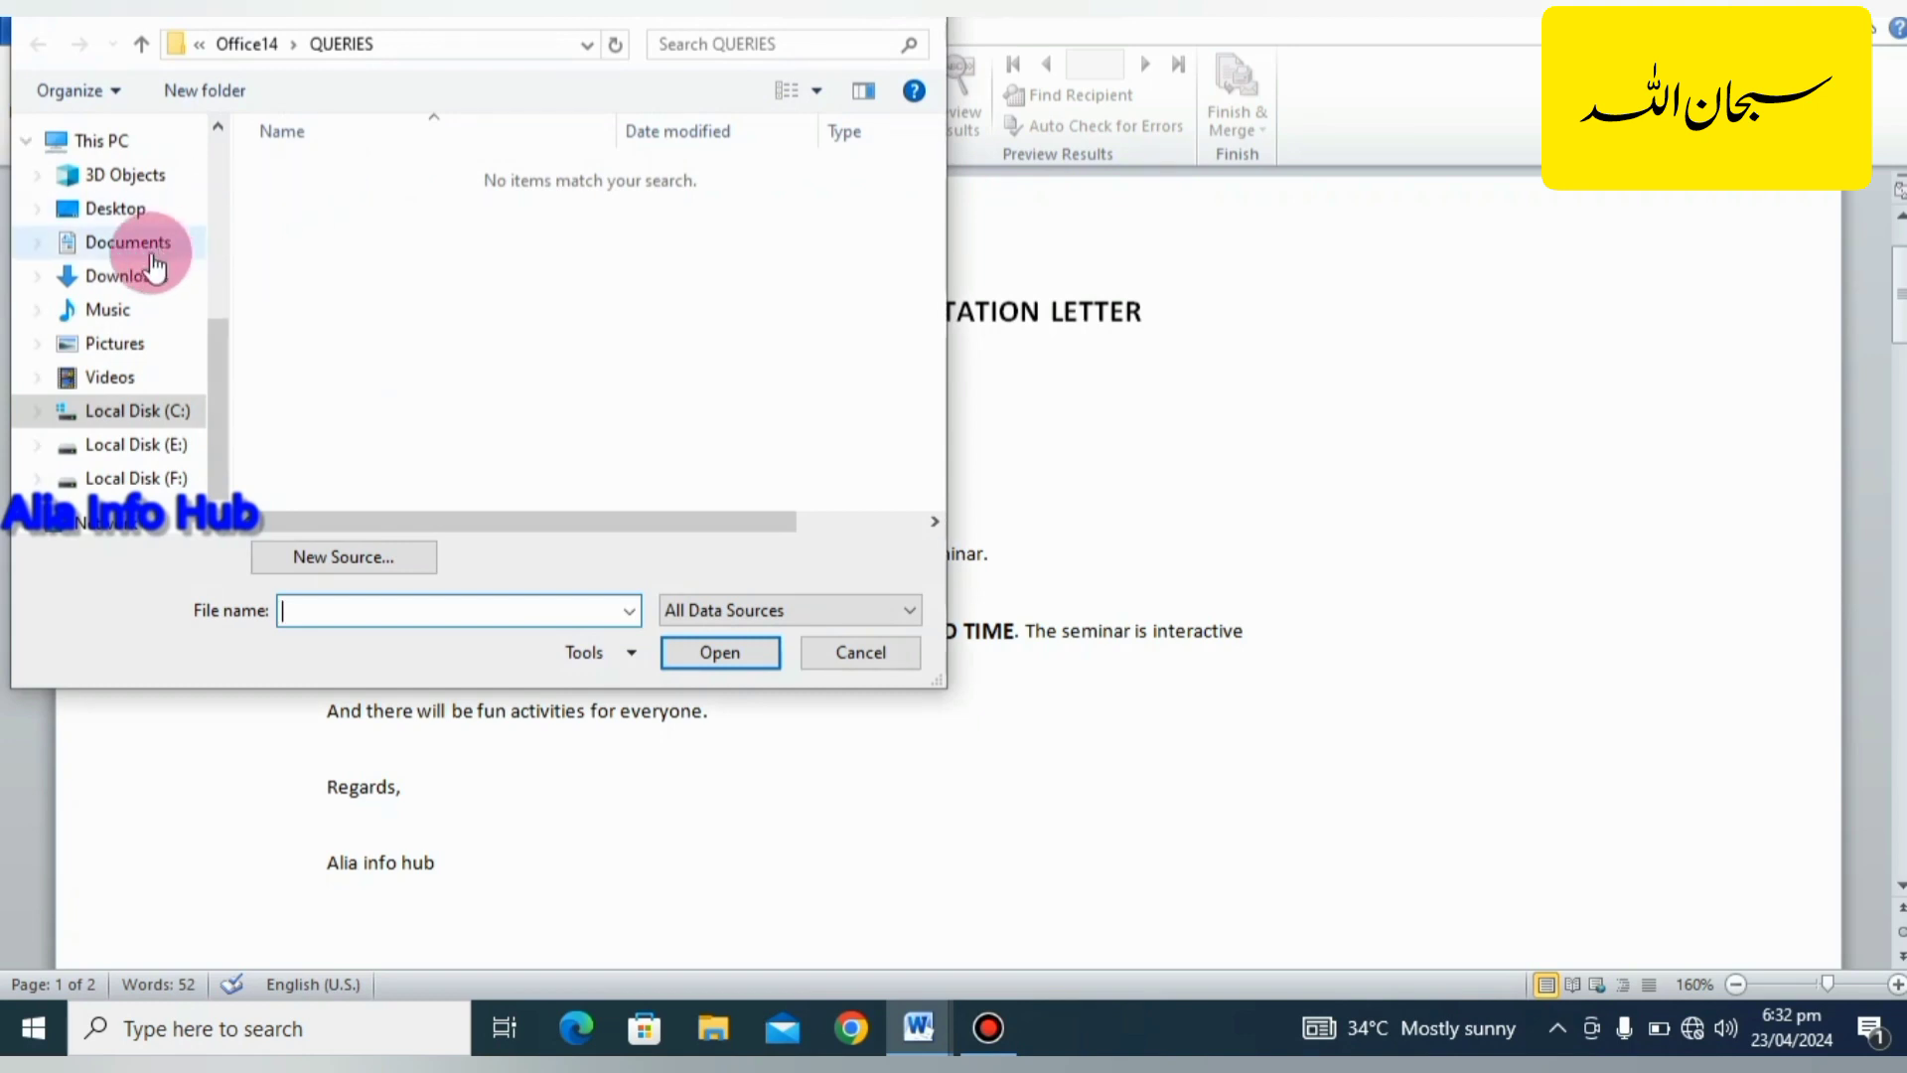
left_click(139, 214)
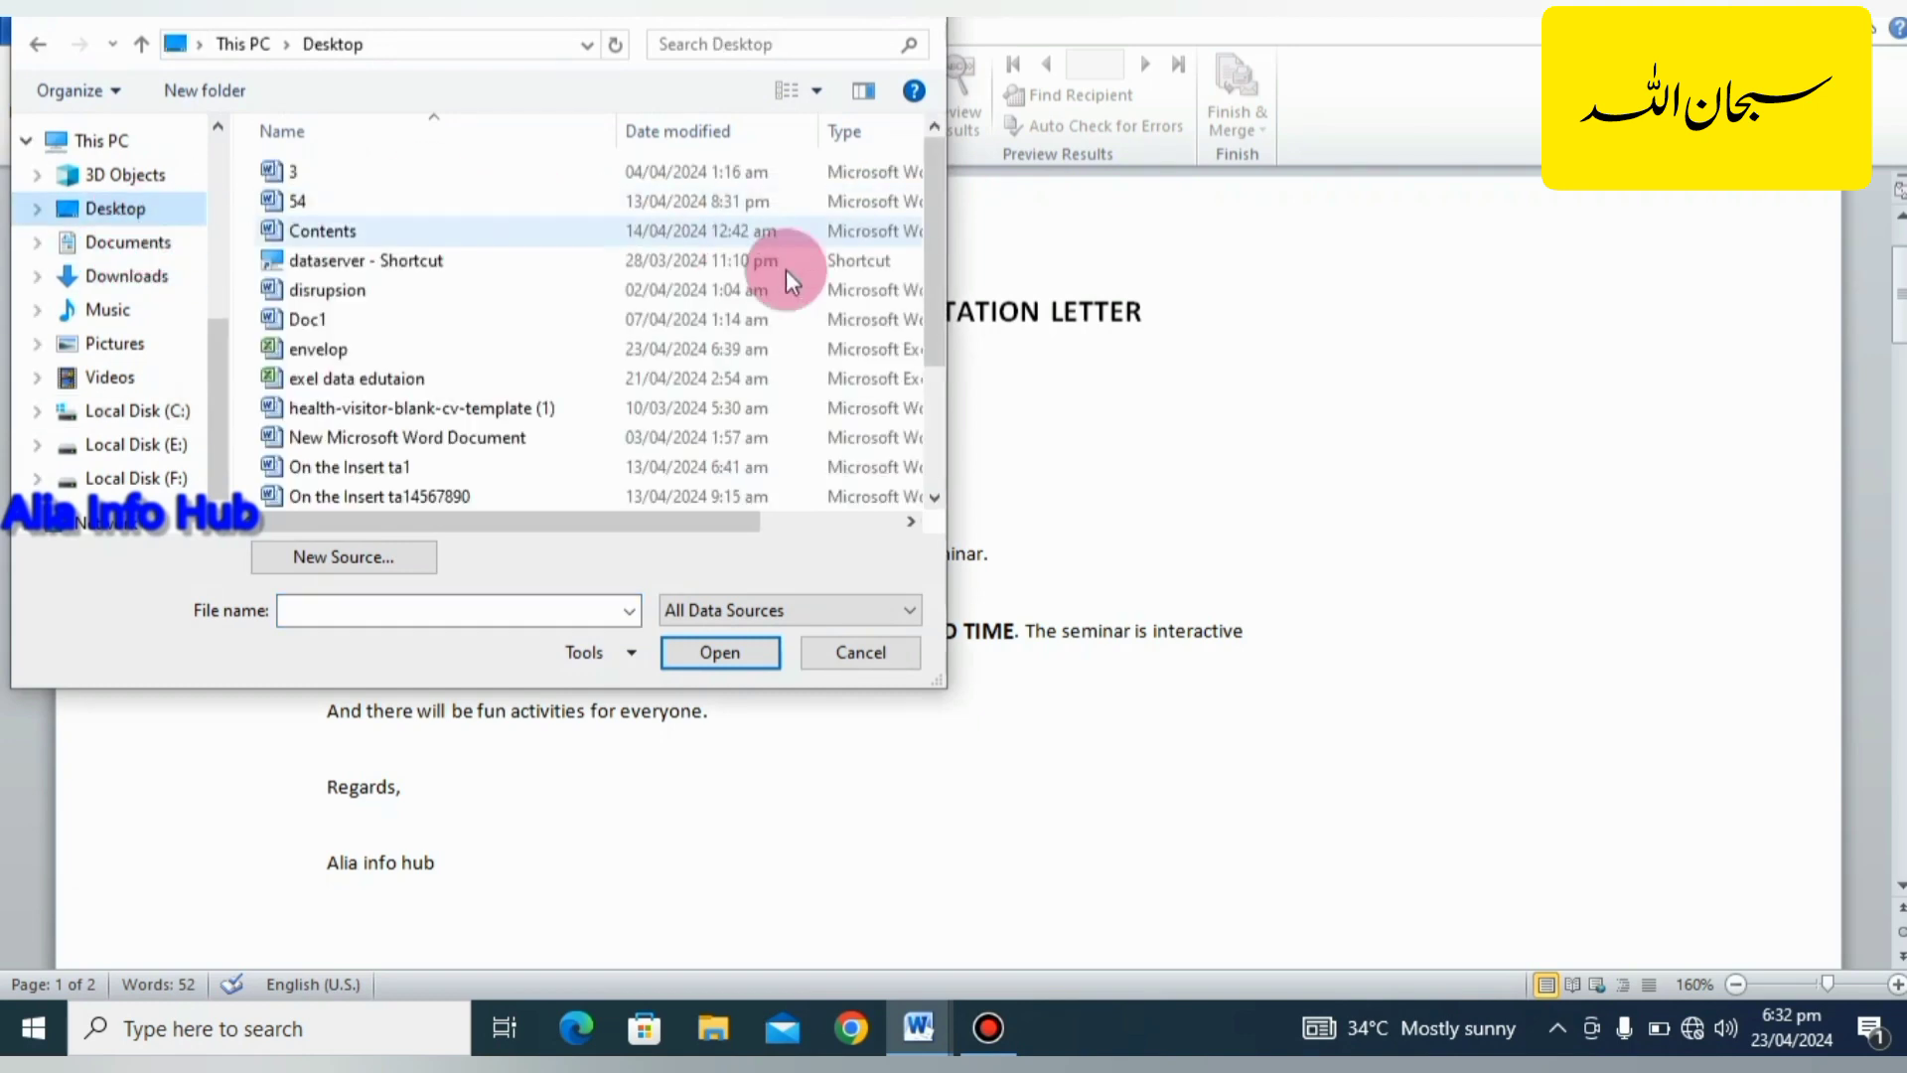
scroll(635, 354, "down", 1)
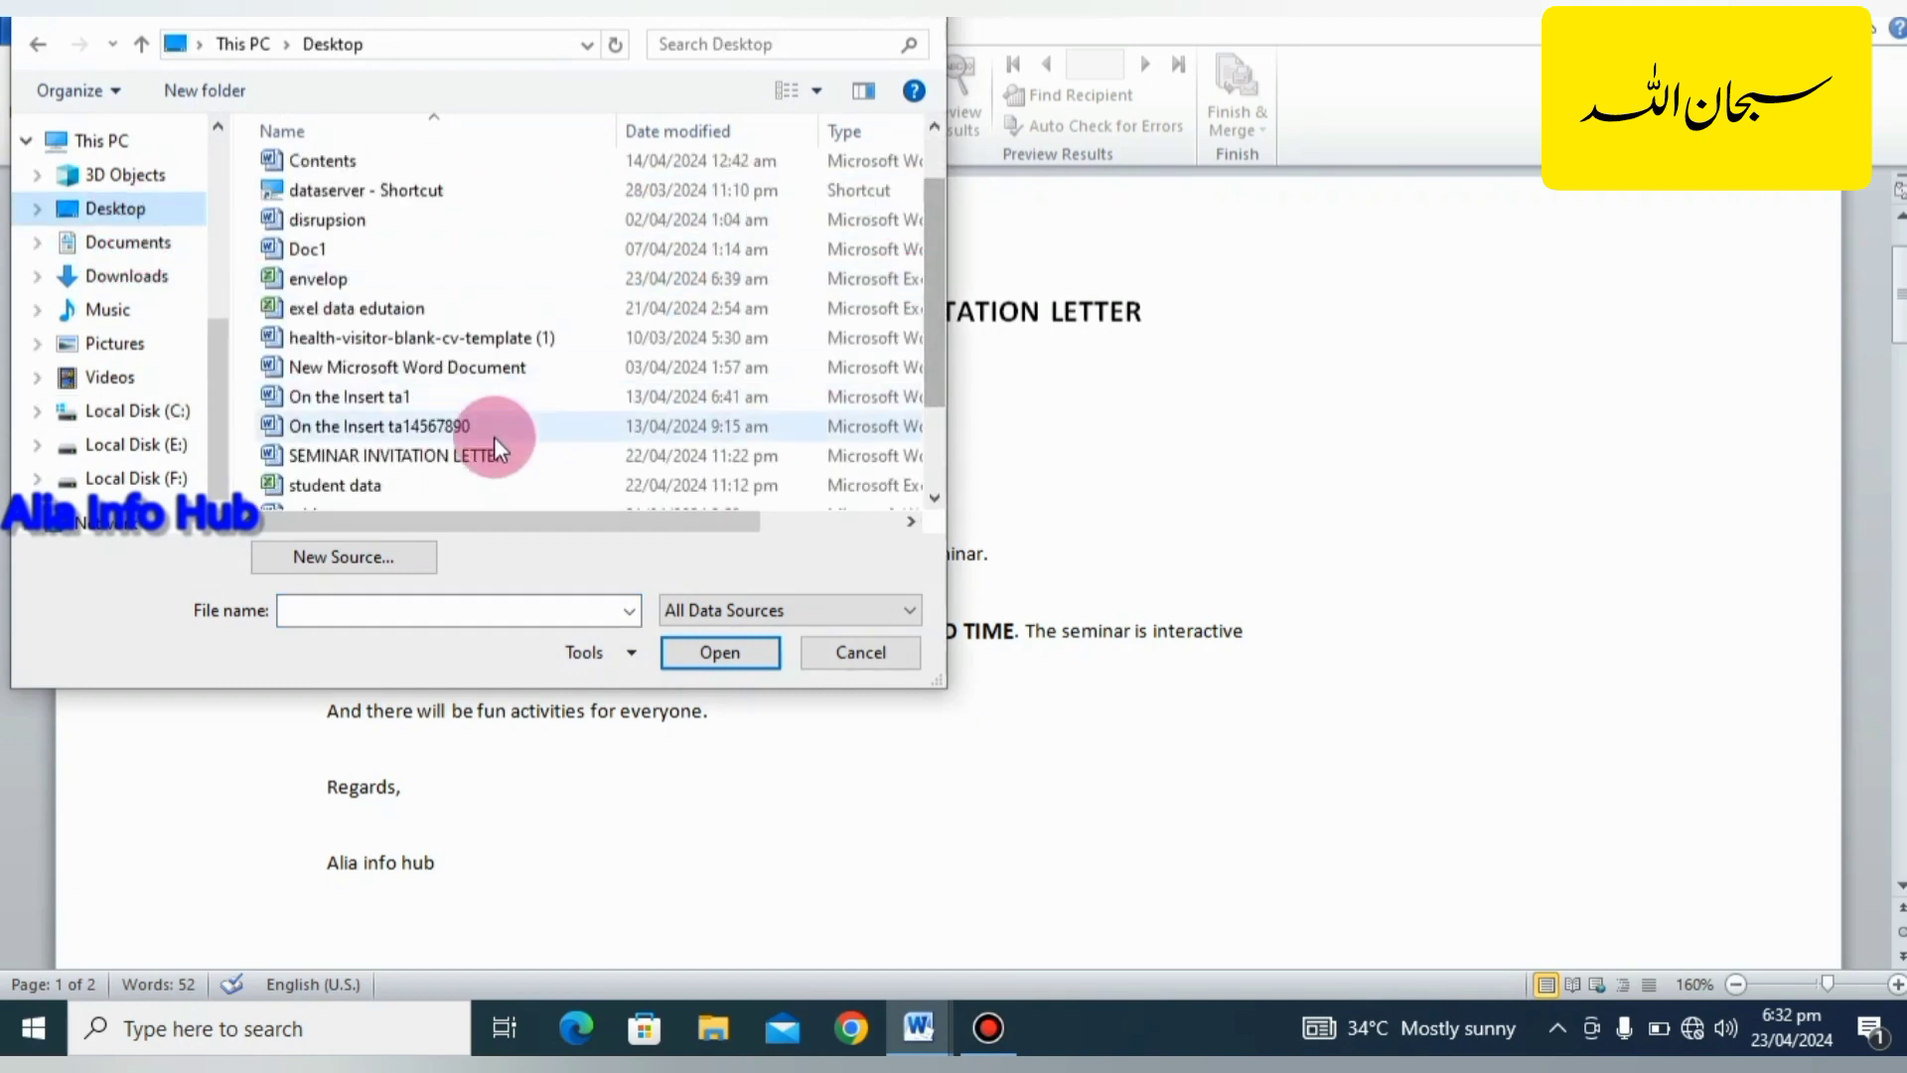
left_click(443, 486)
left_click(724, 648)
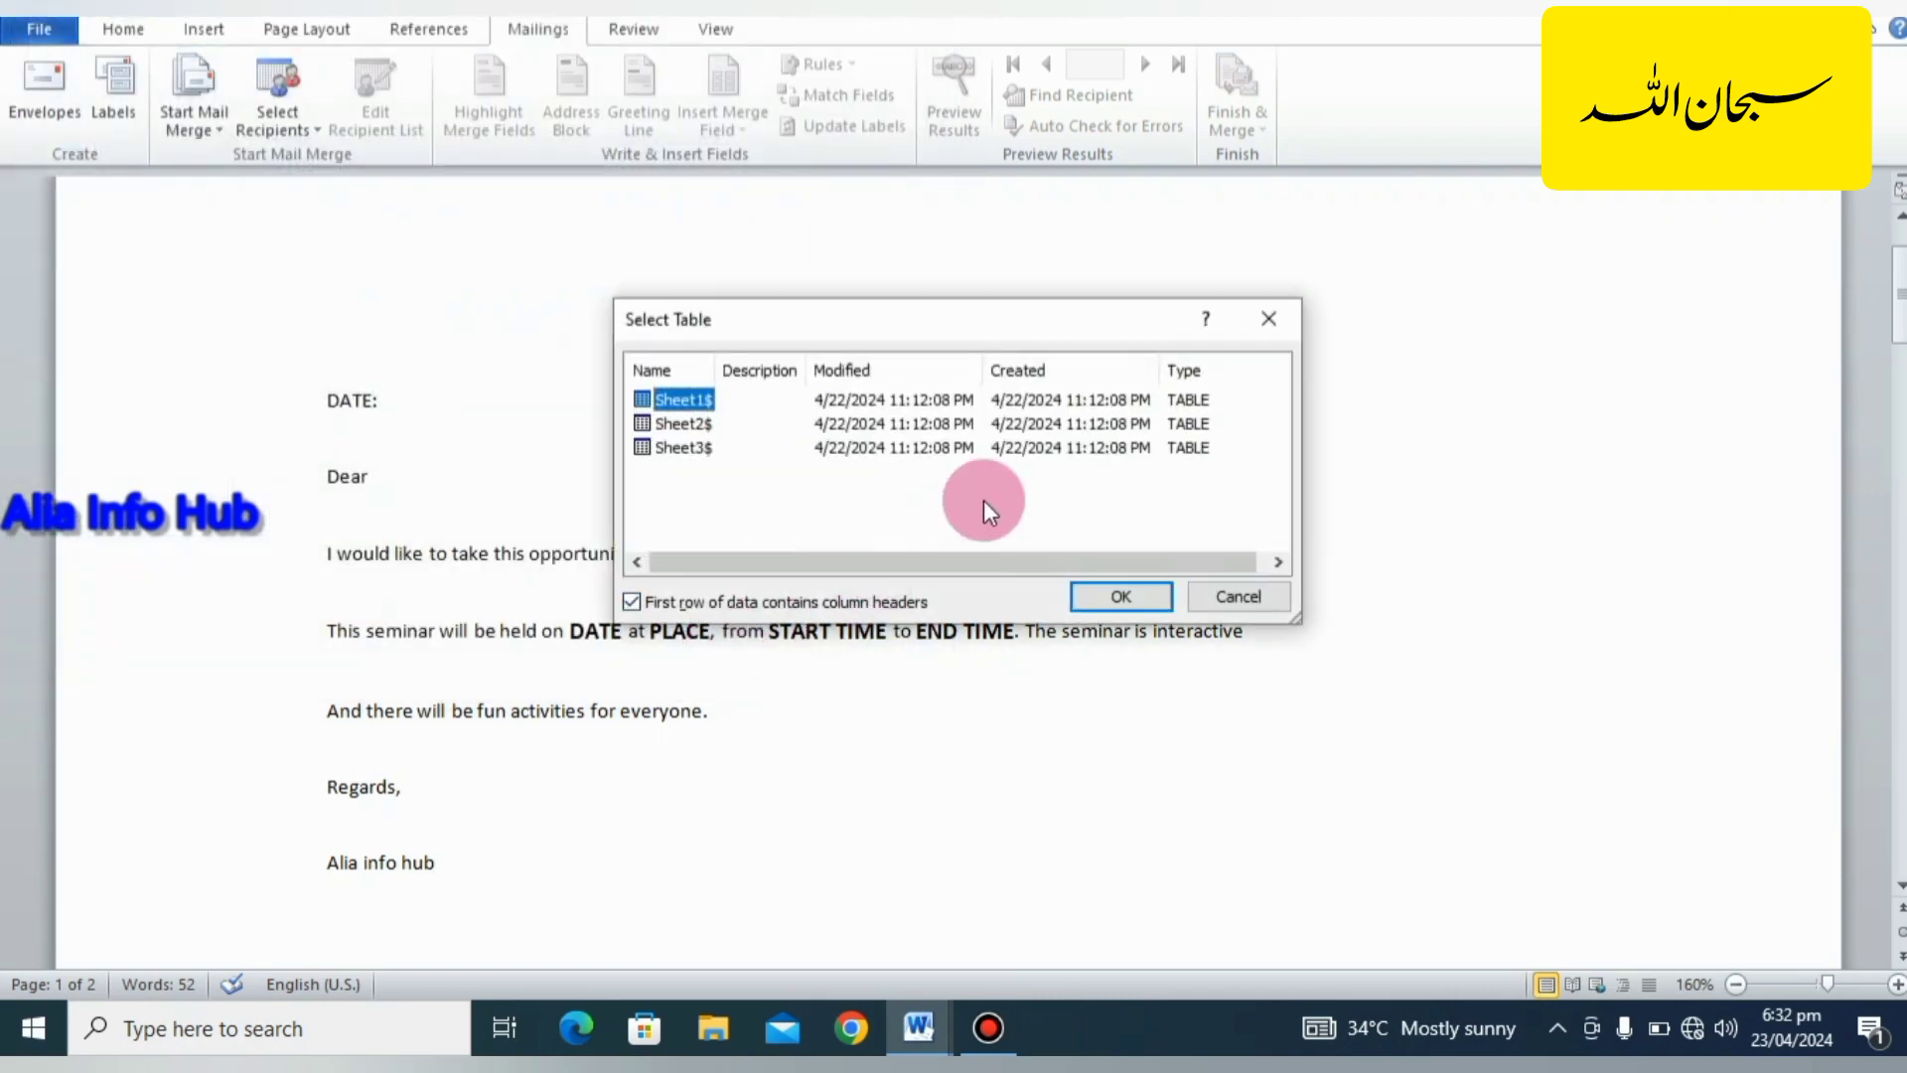
left_click(1155, 594)
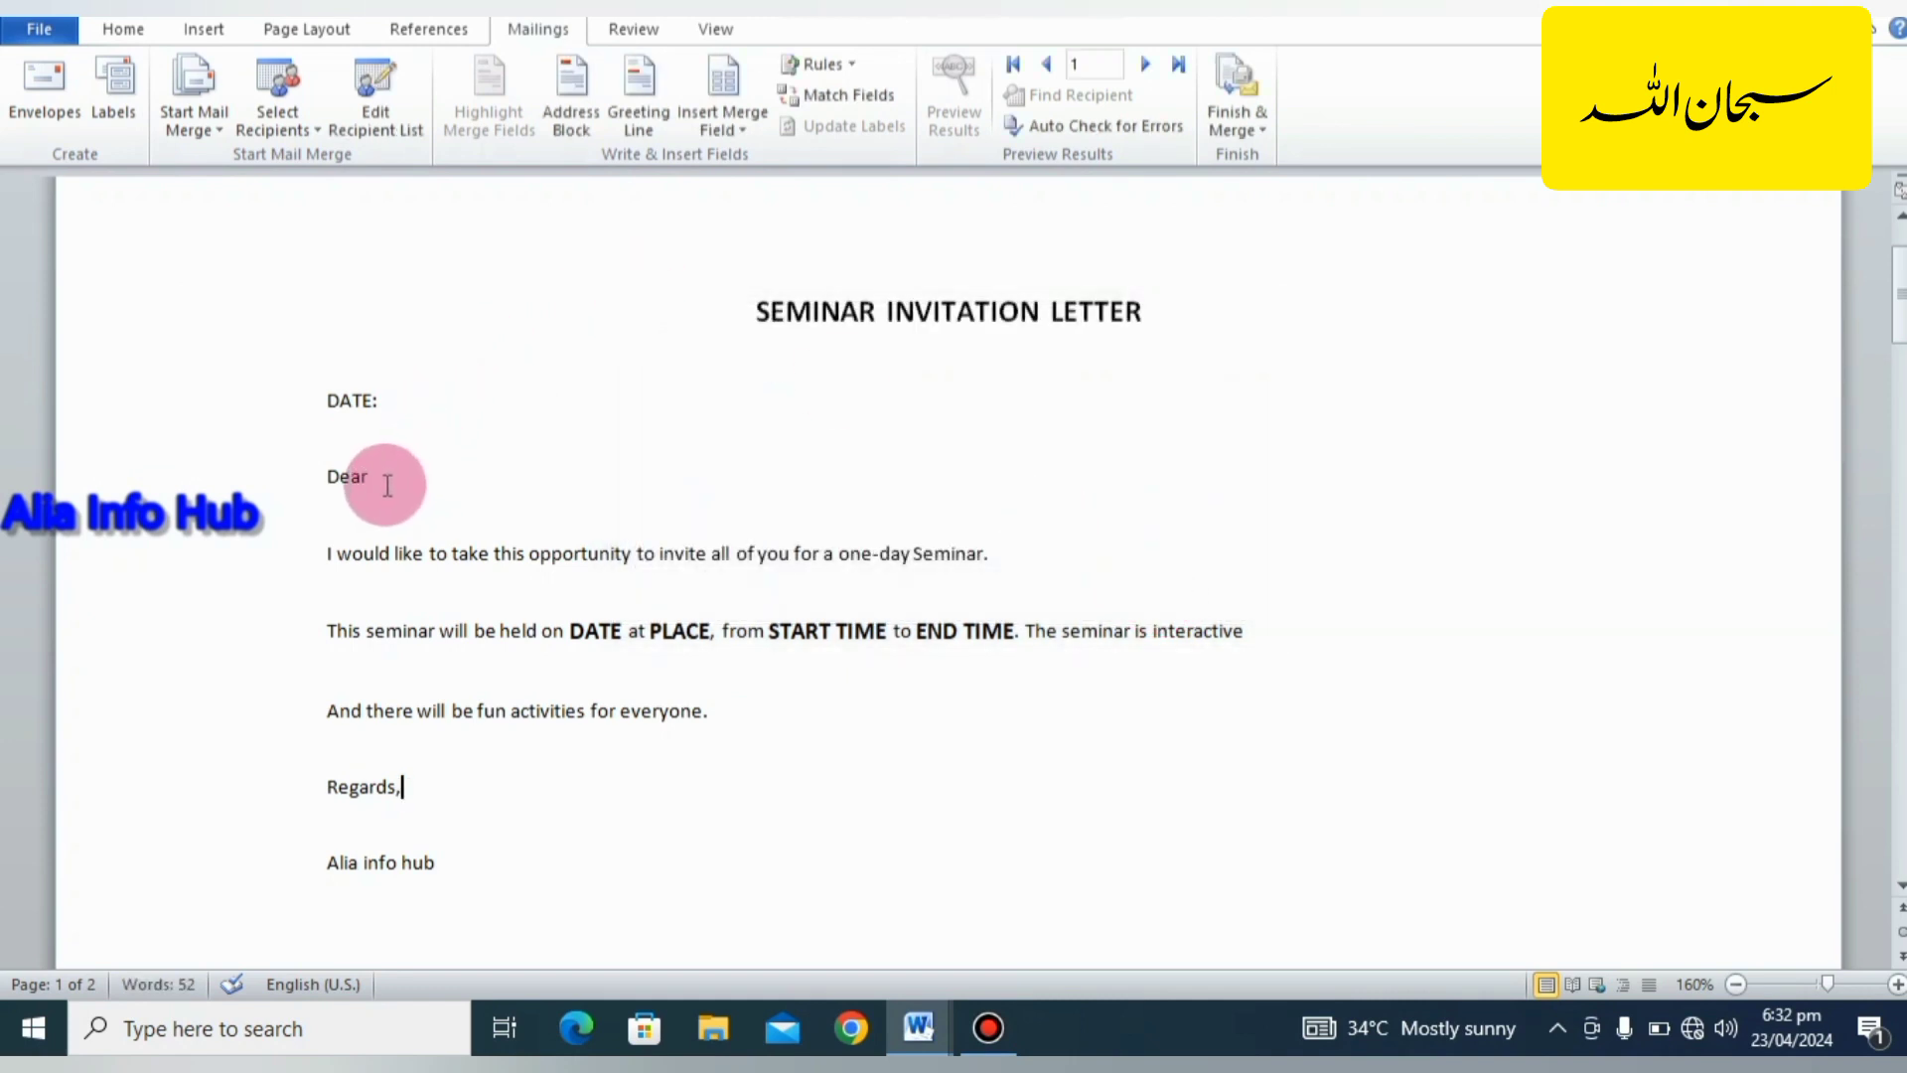
Insert the Date merge field after "DATE:" and the Name merge field after "Dear" in the letter.
left_click(403, 400)
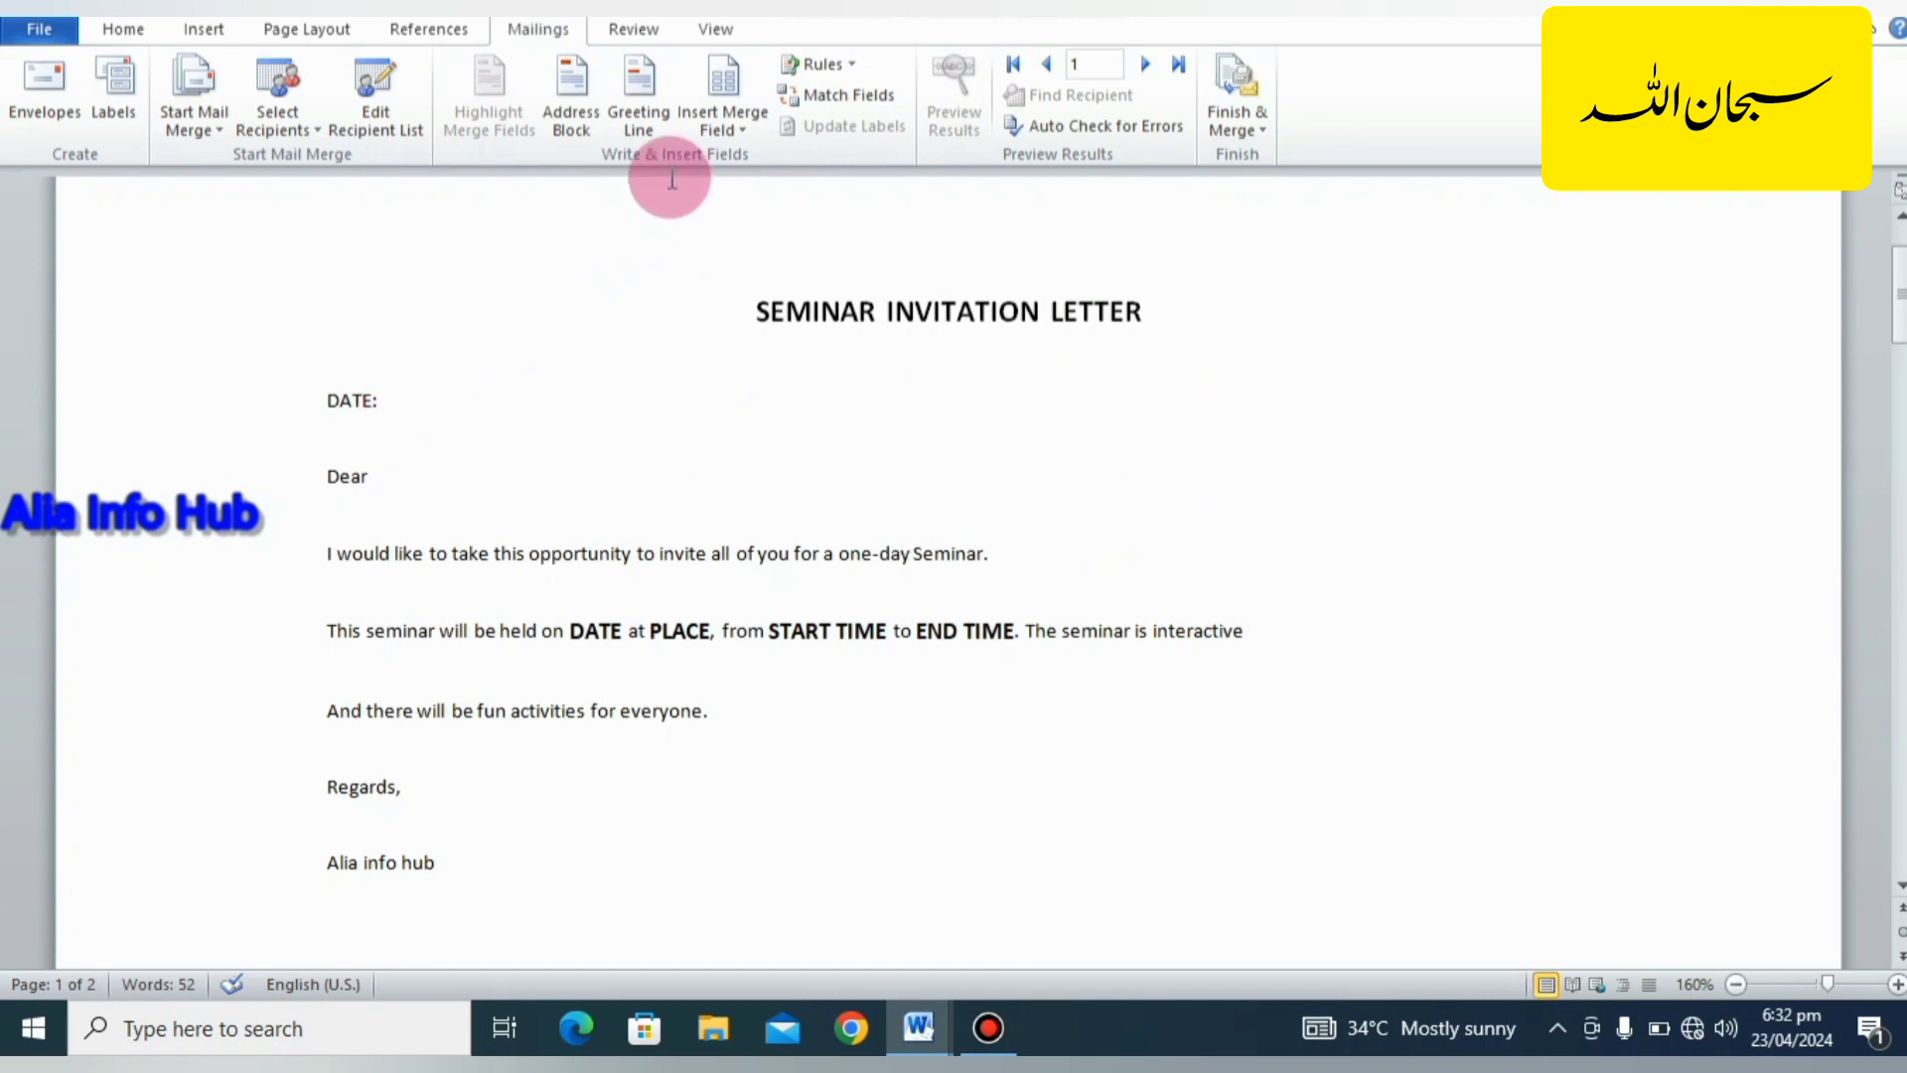
left_click(735, 129)
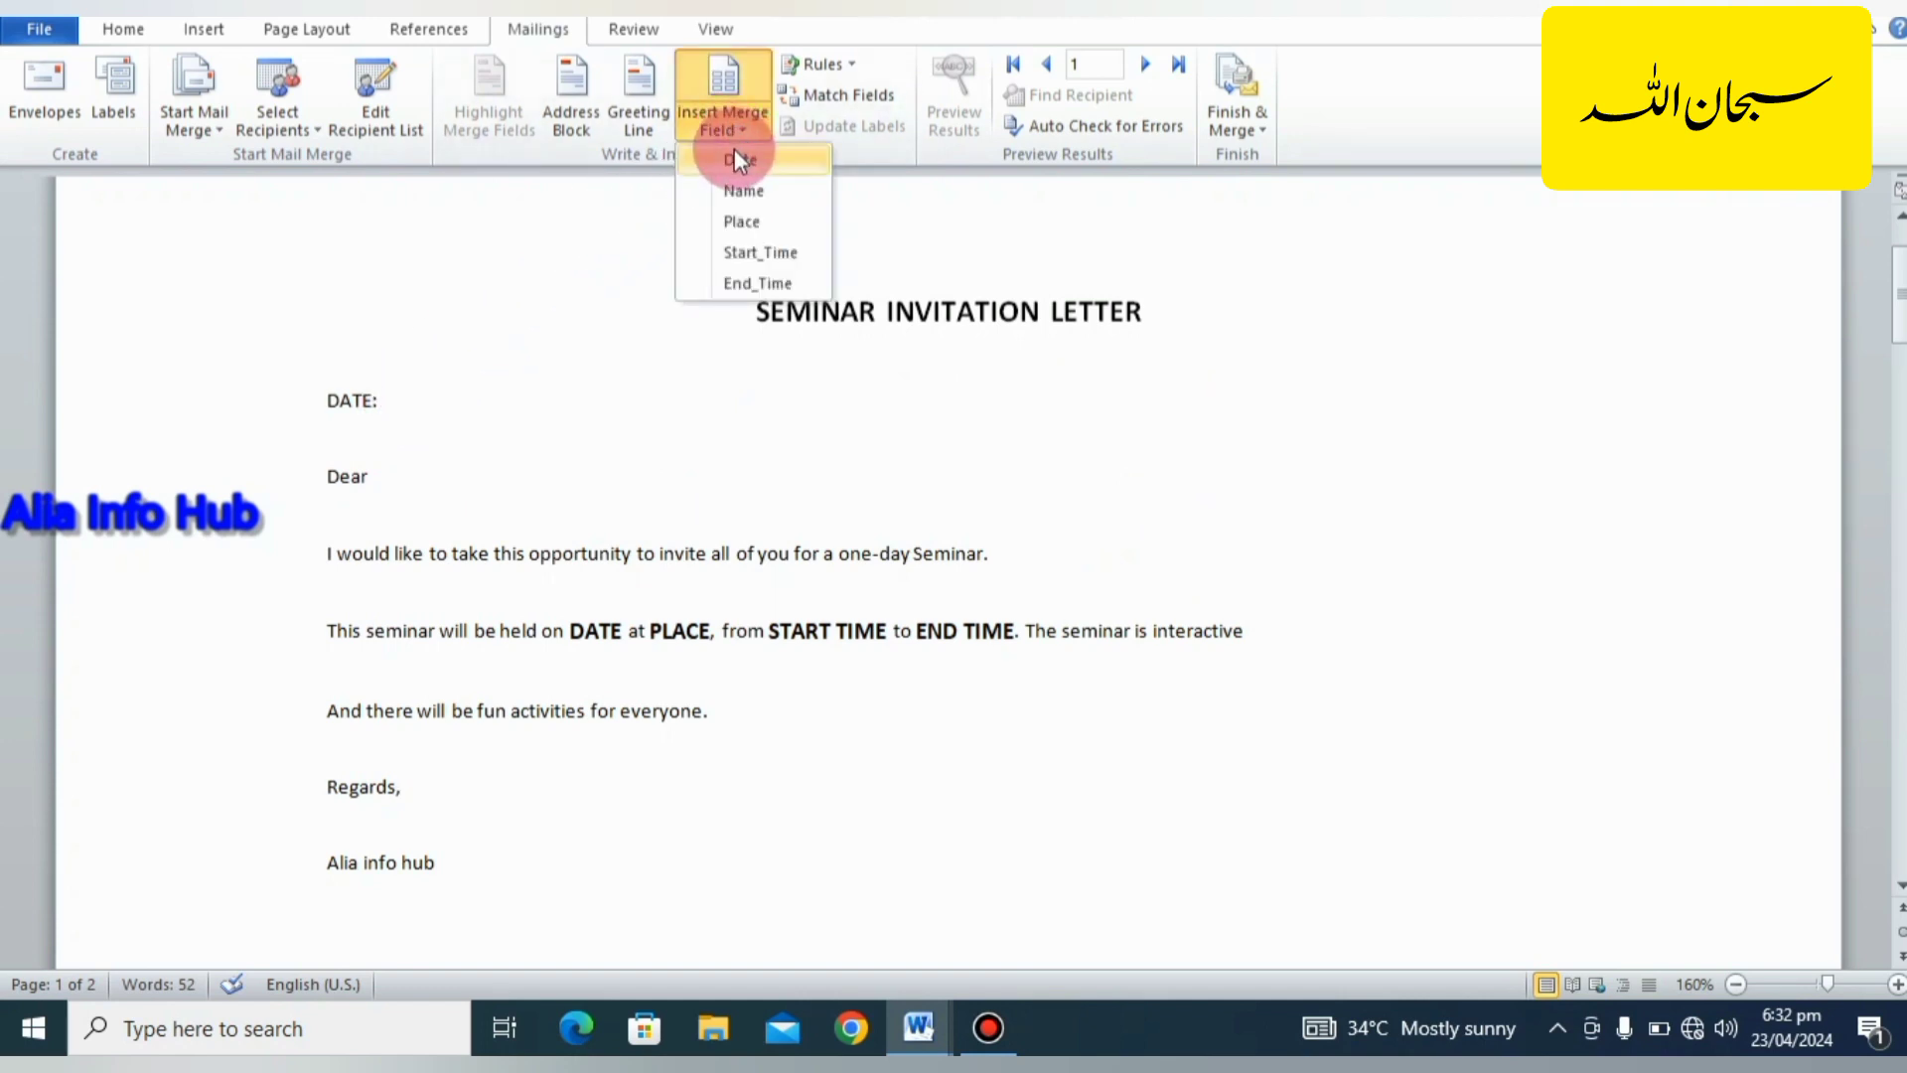
left_click(736, 157)
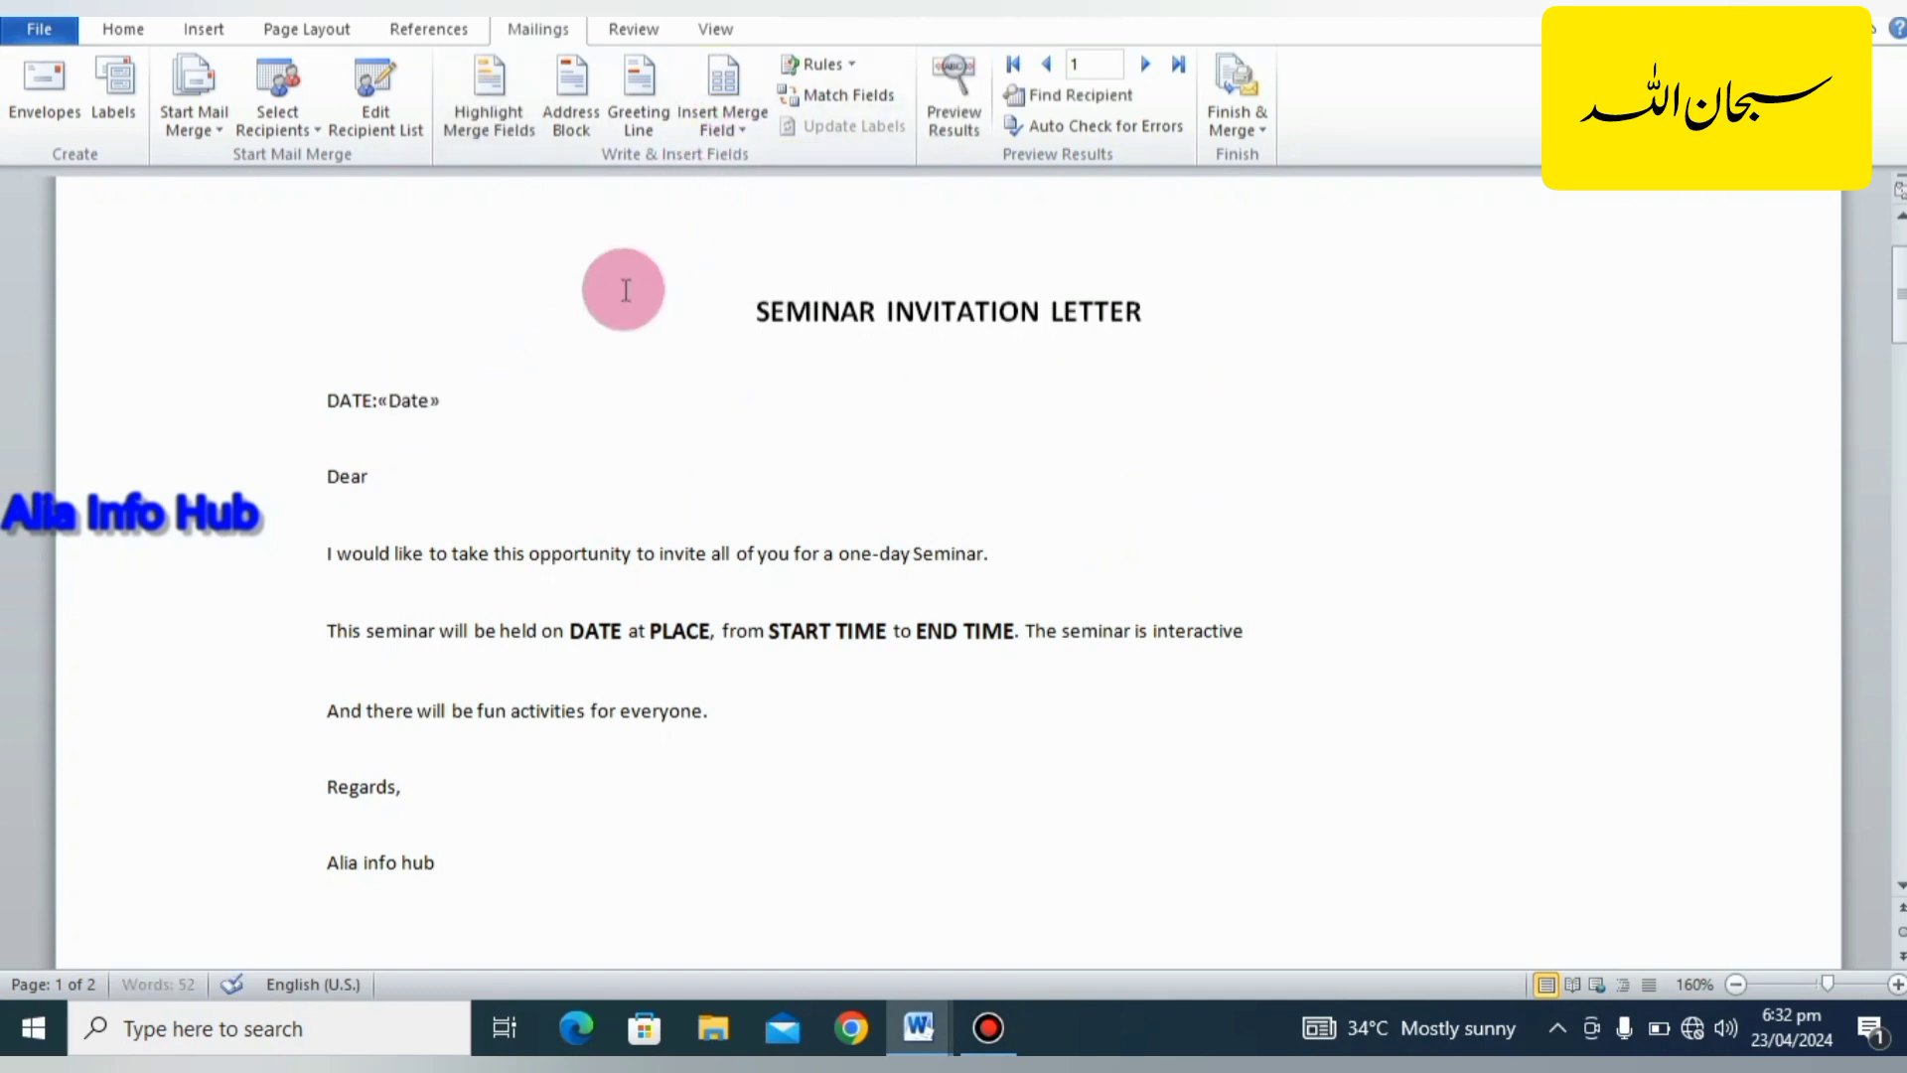
left_click(376, 478)
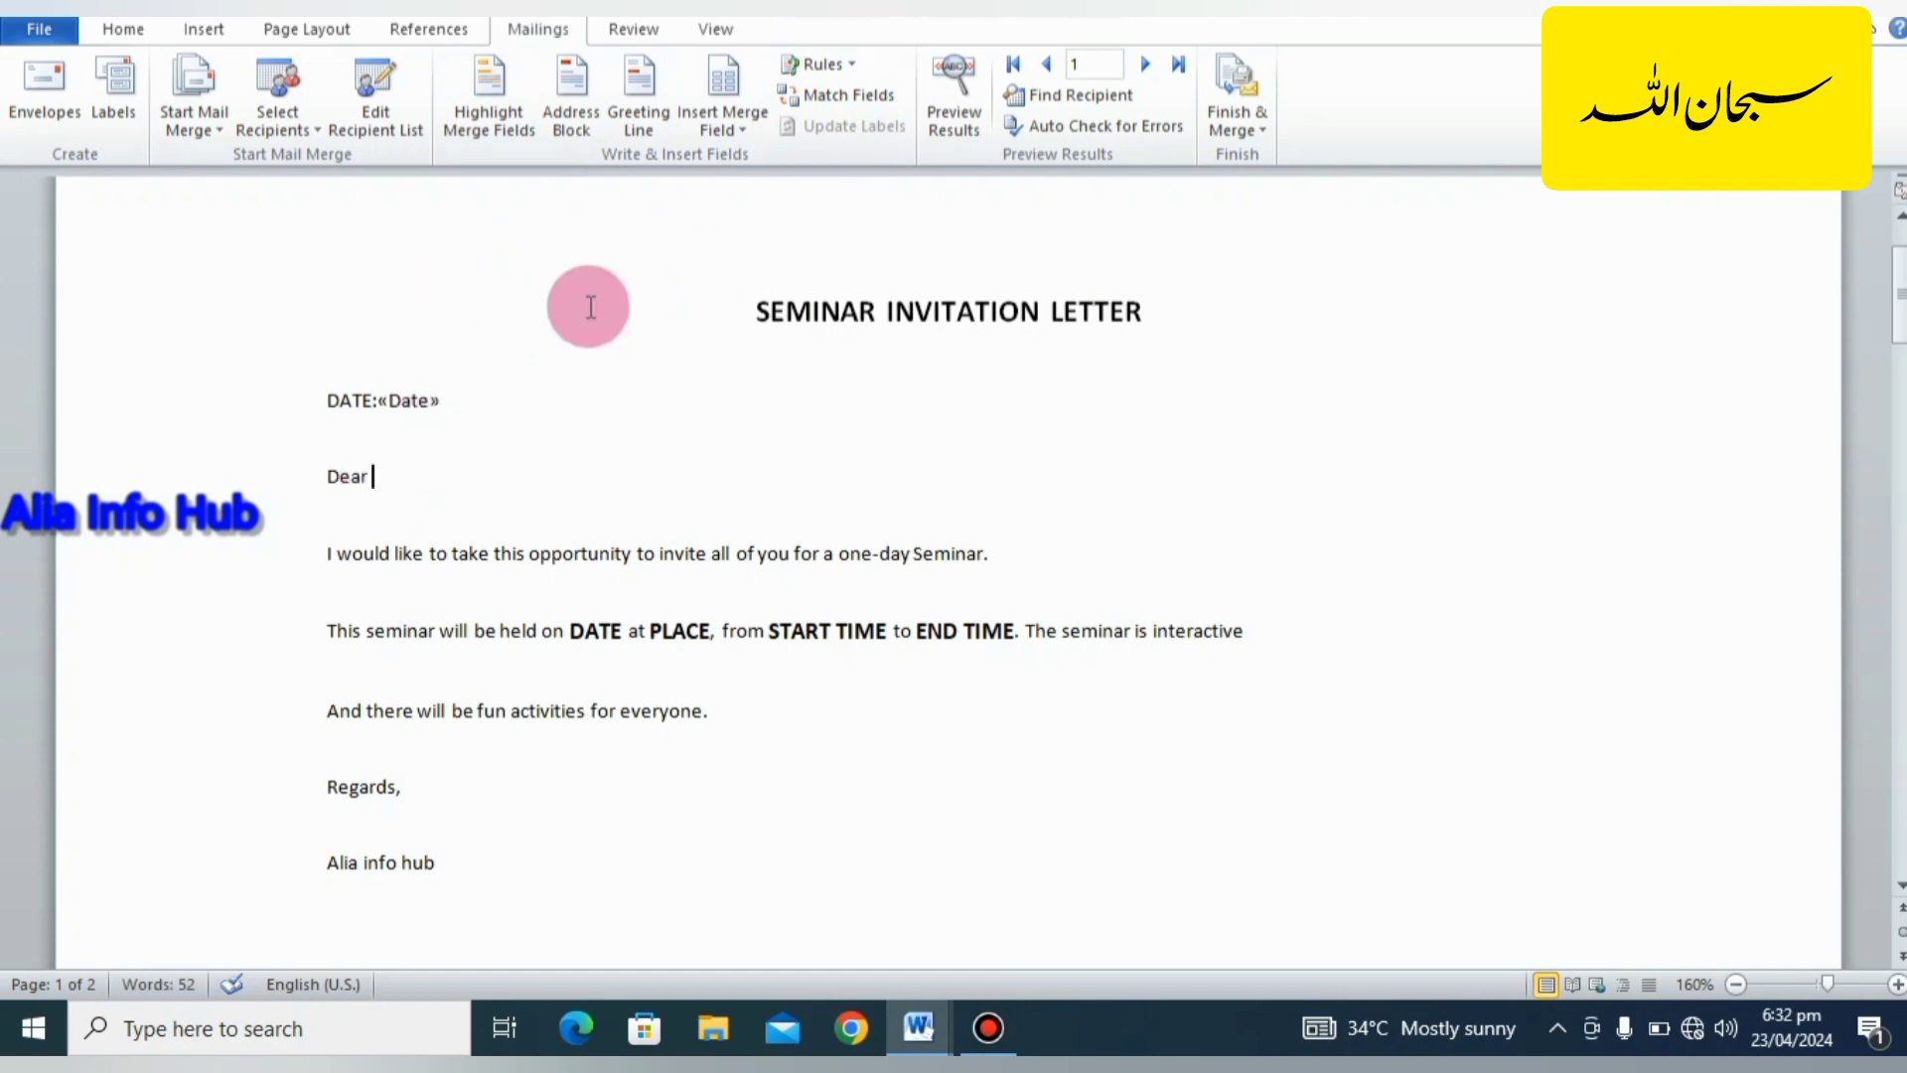
left_click(748, 123)
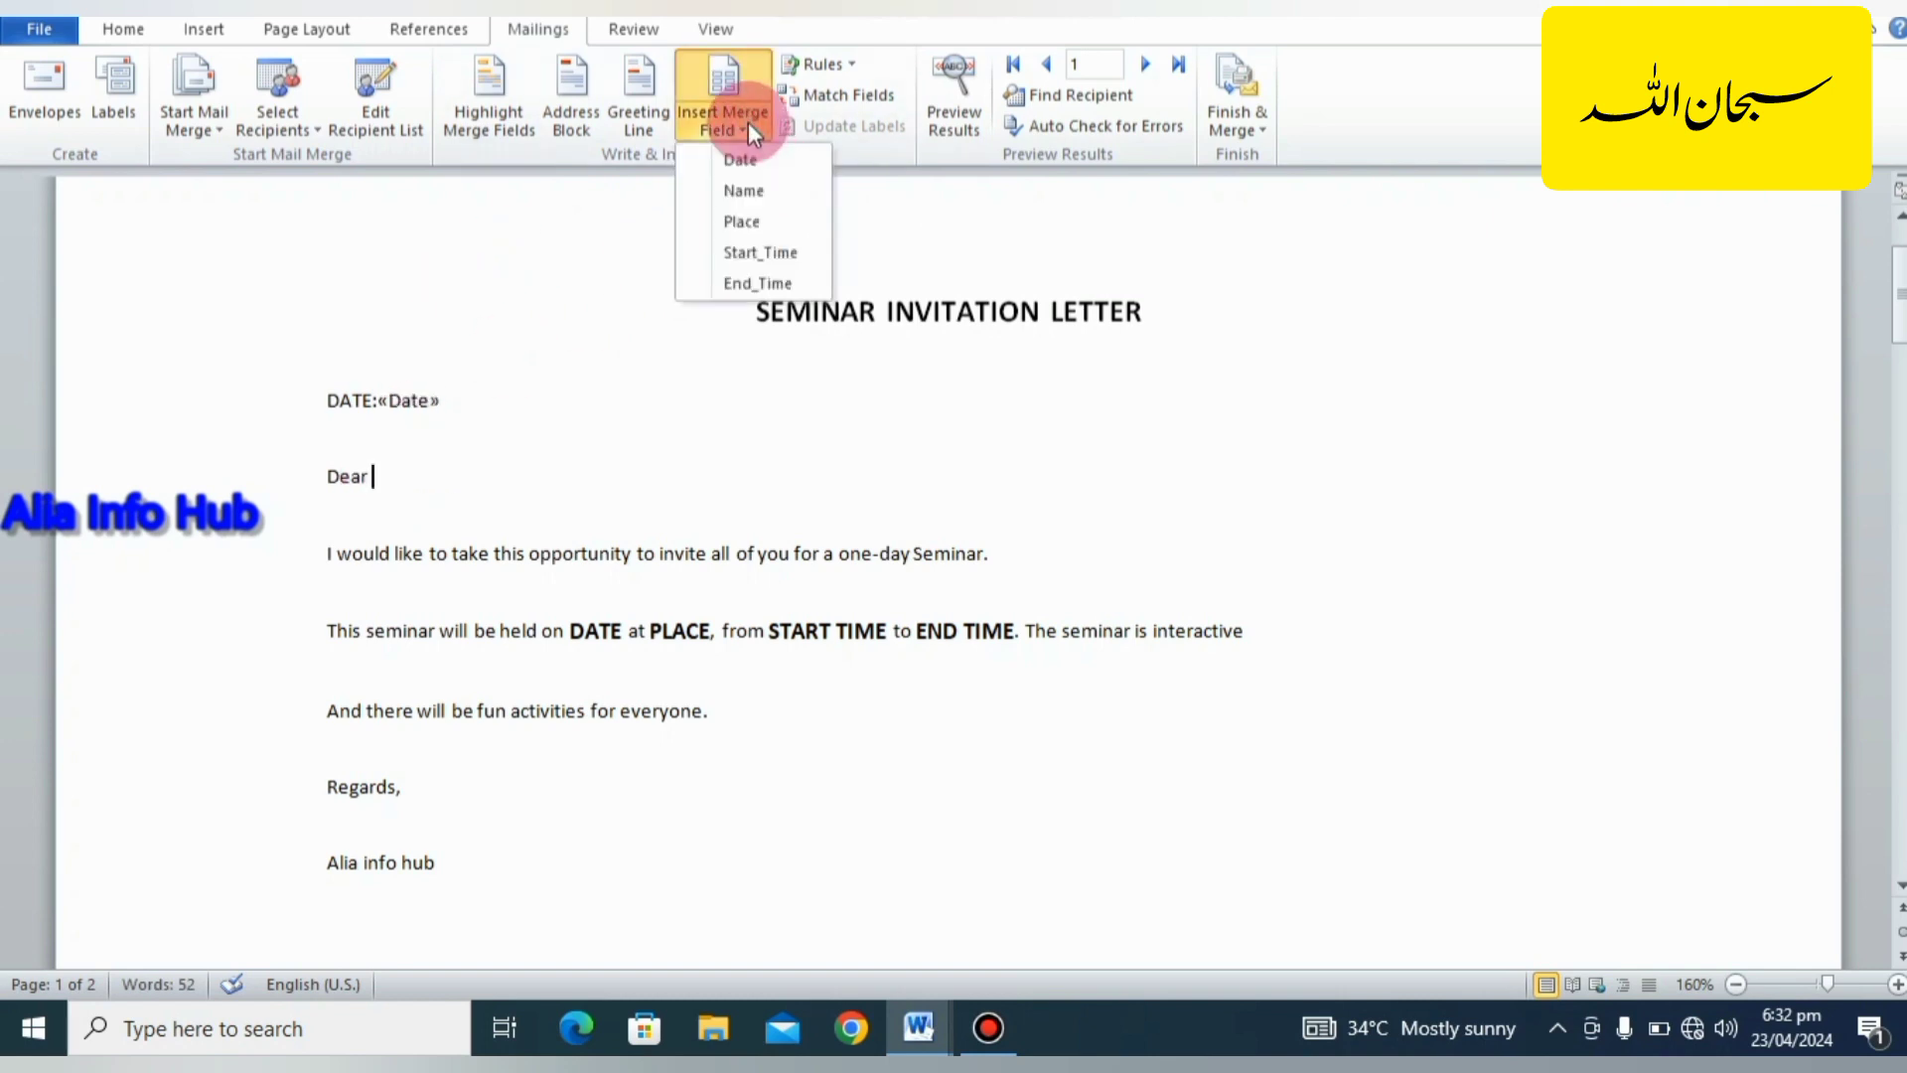
left_click(747, 191)
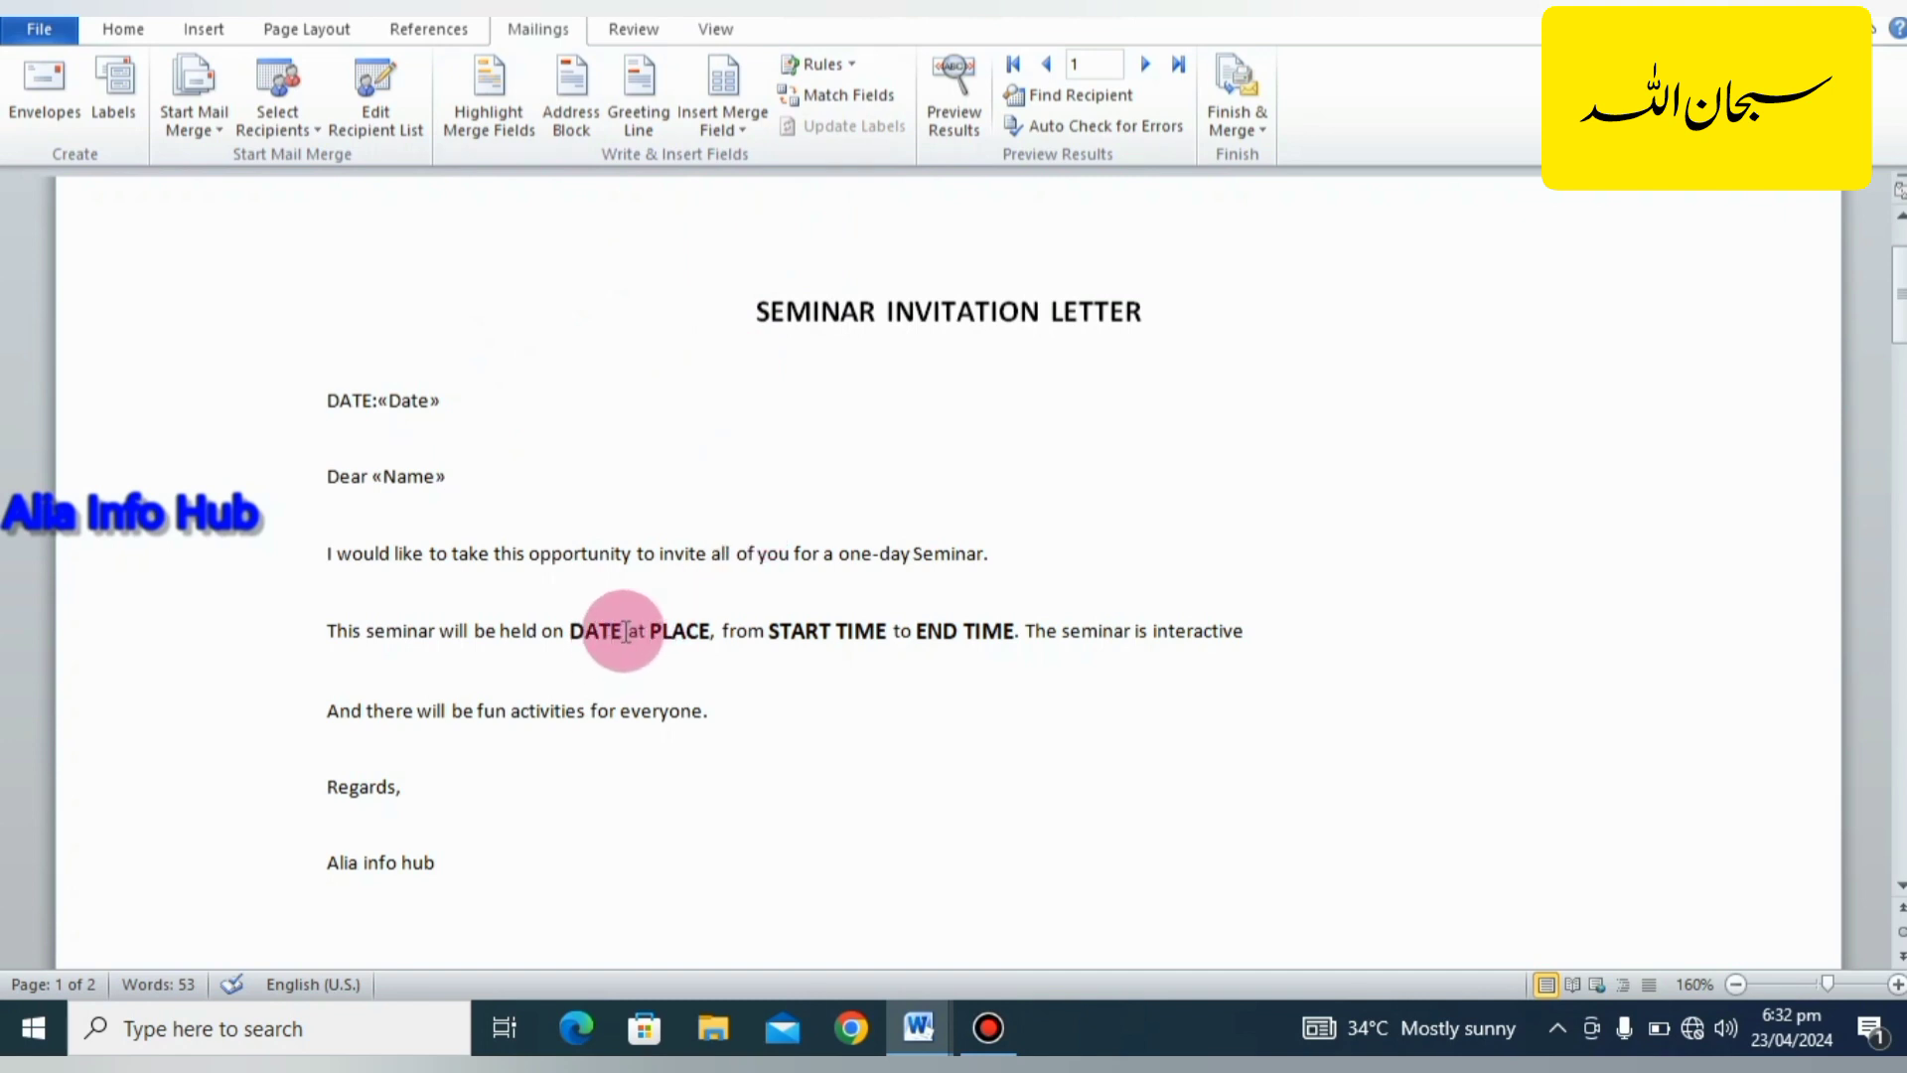
Replace the DATE and PLACE placeholders in the seminar sentence with the Date and Place merge fields.
left_click_drag(625, 632, 576, 624)
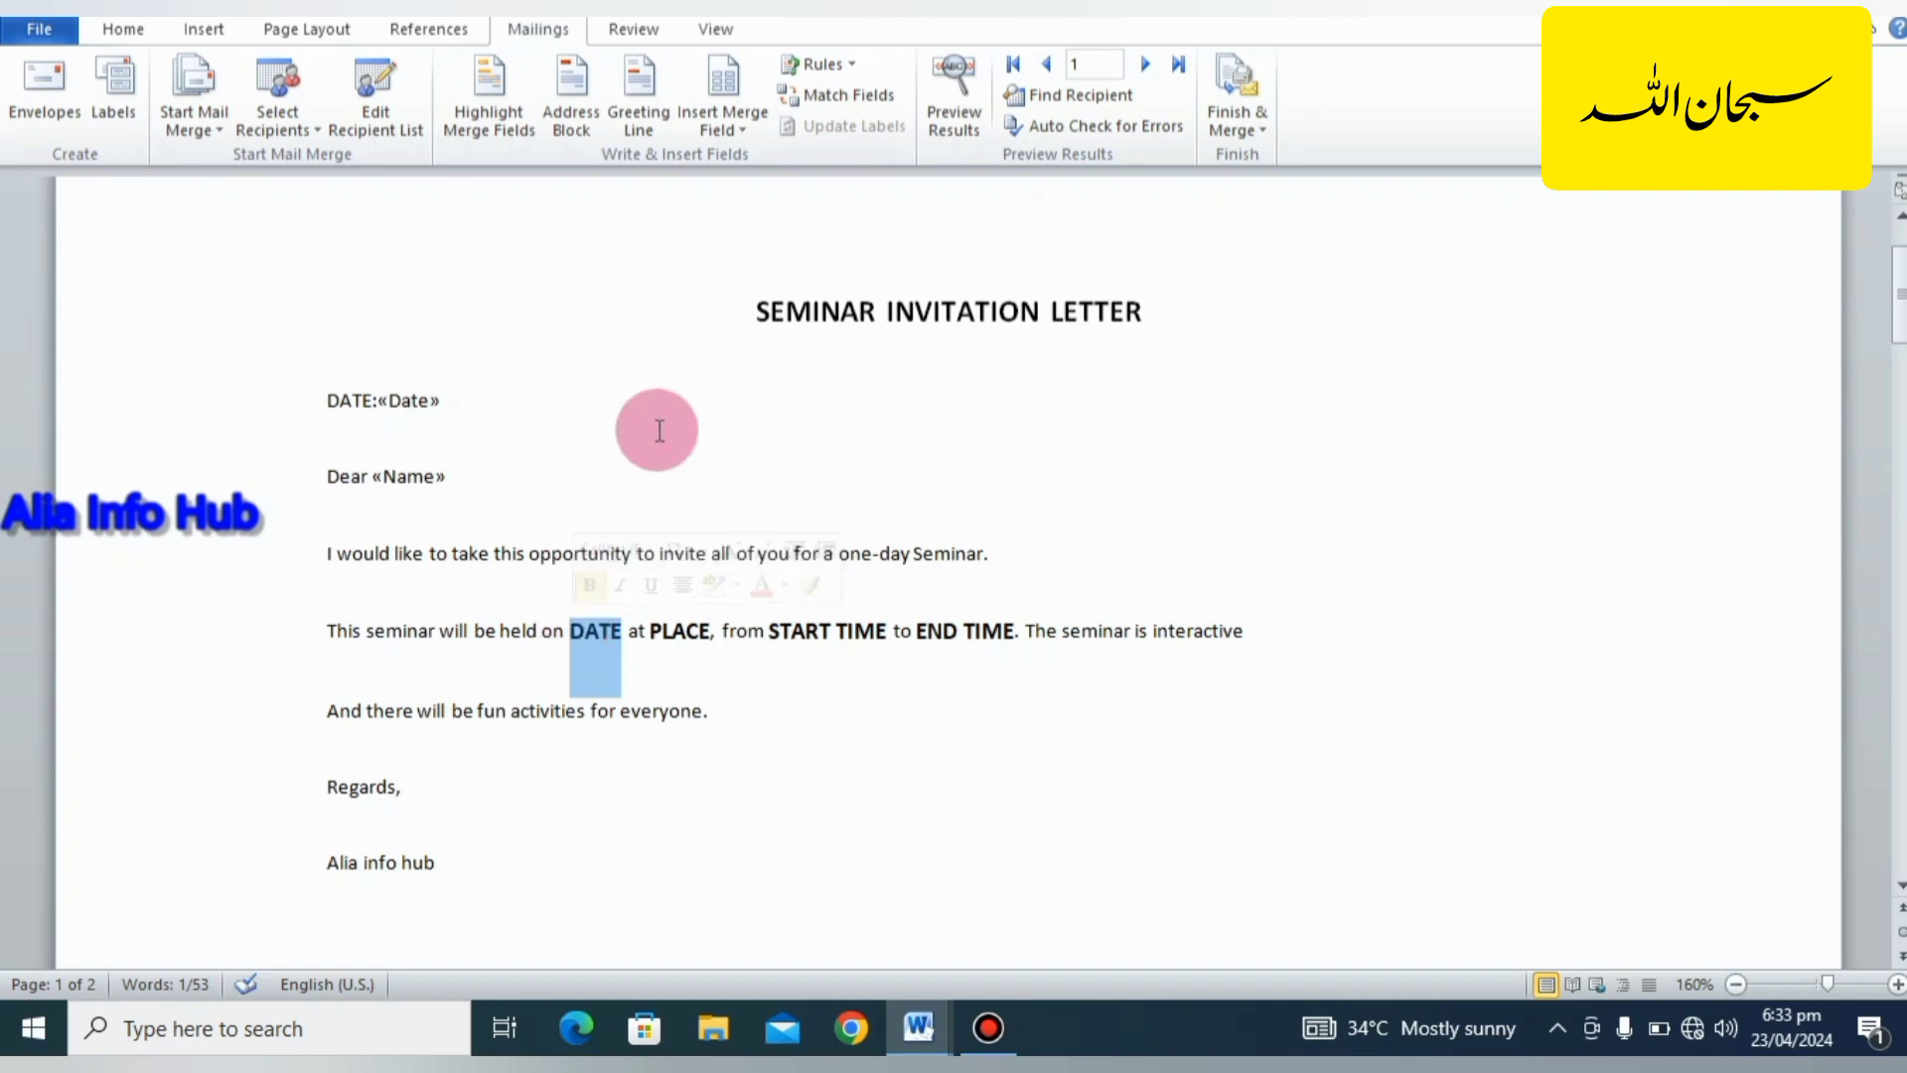
left_click(724, 116)
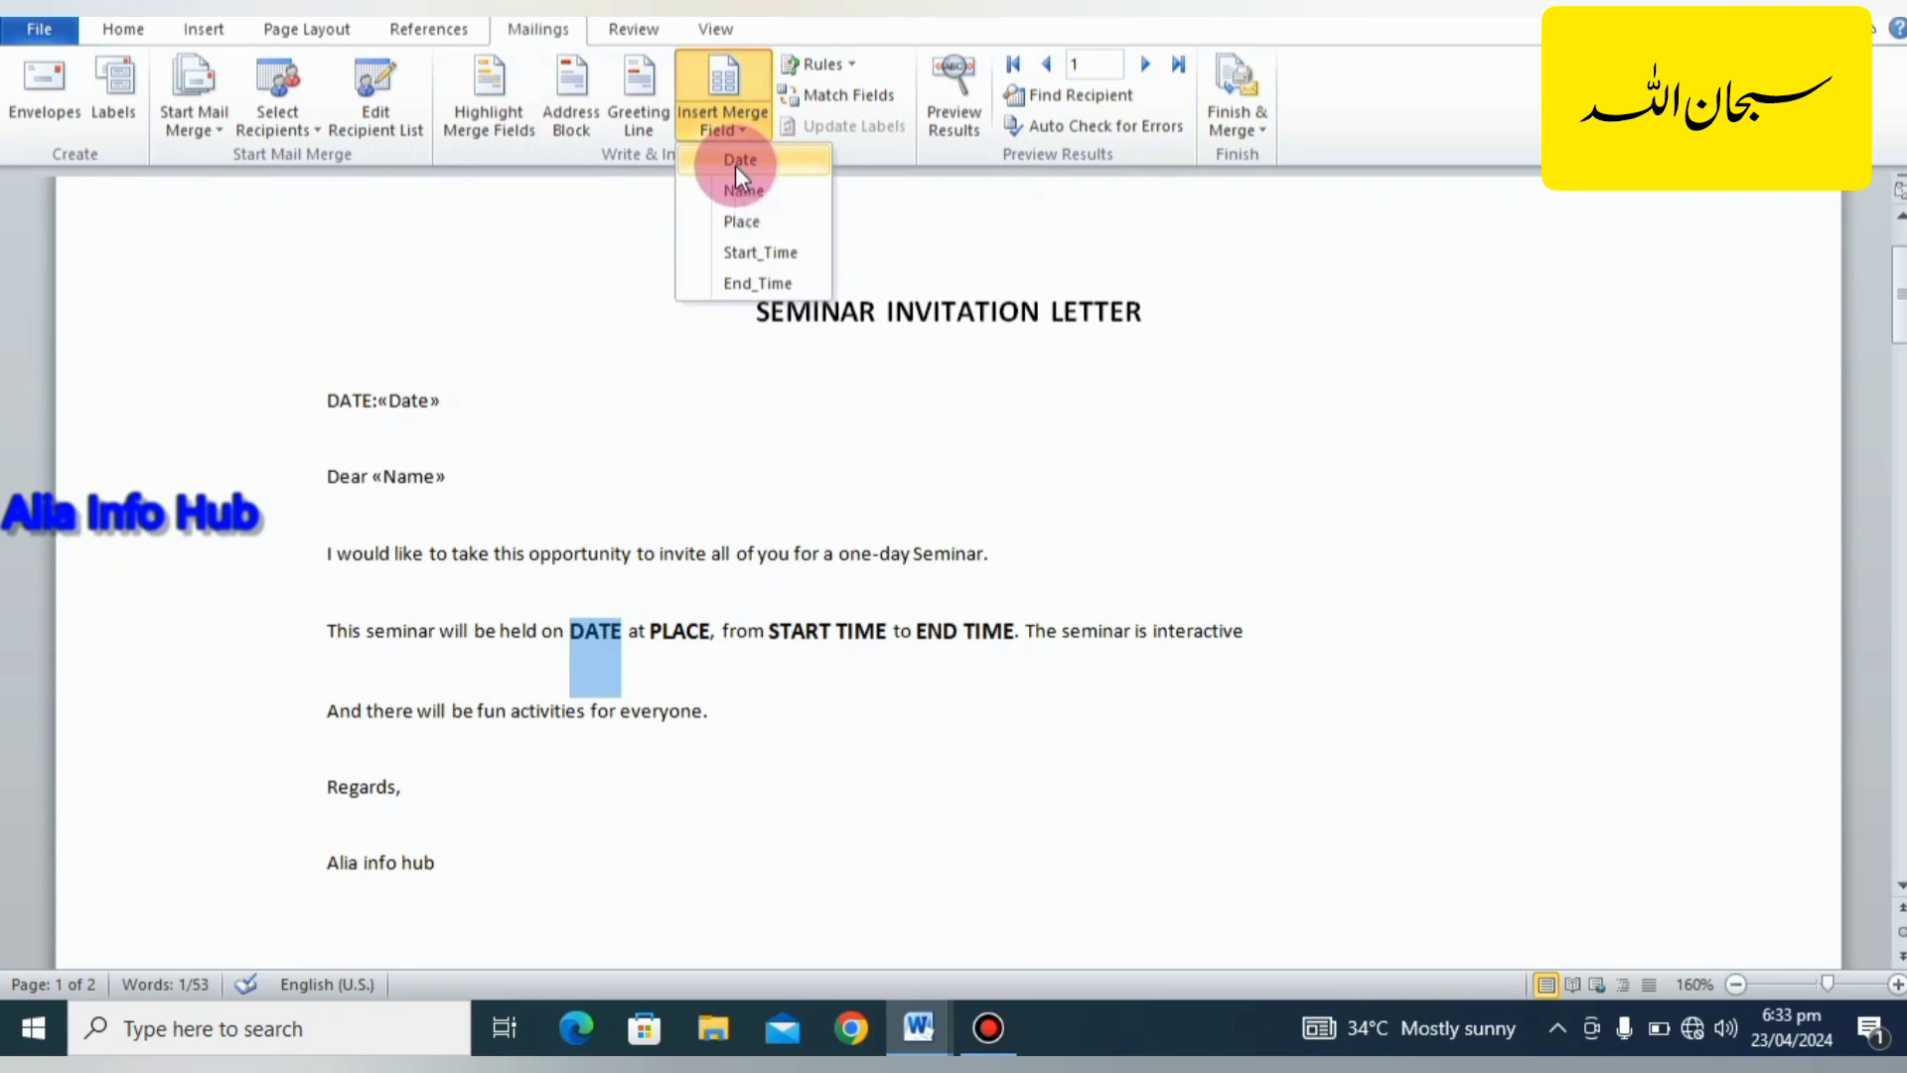
left_click(736, 163)
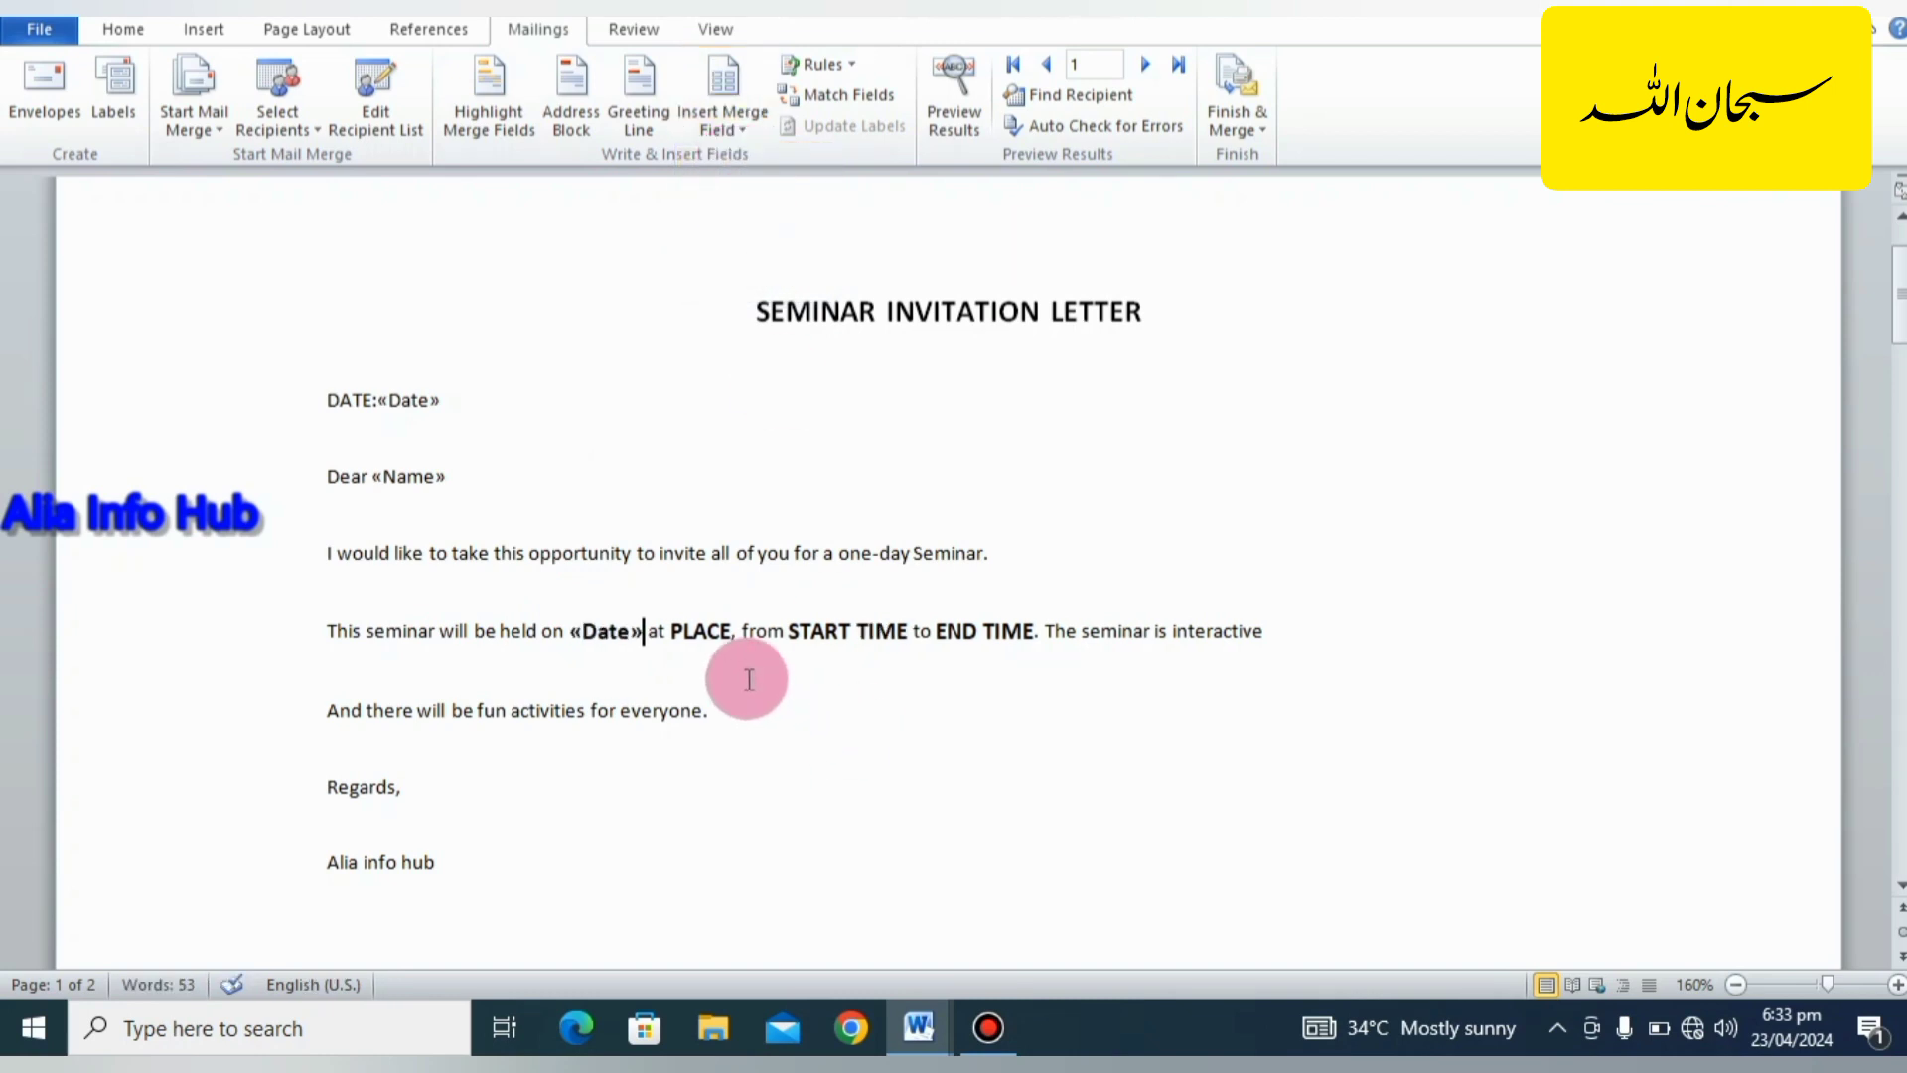
left_click_drag(733, 638, 669, 636)
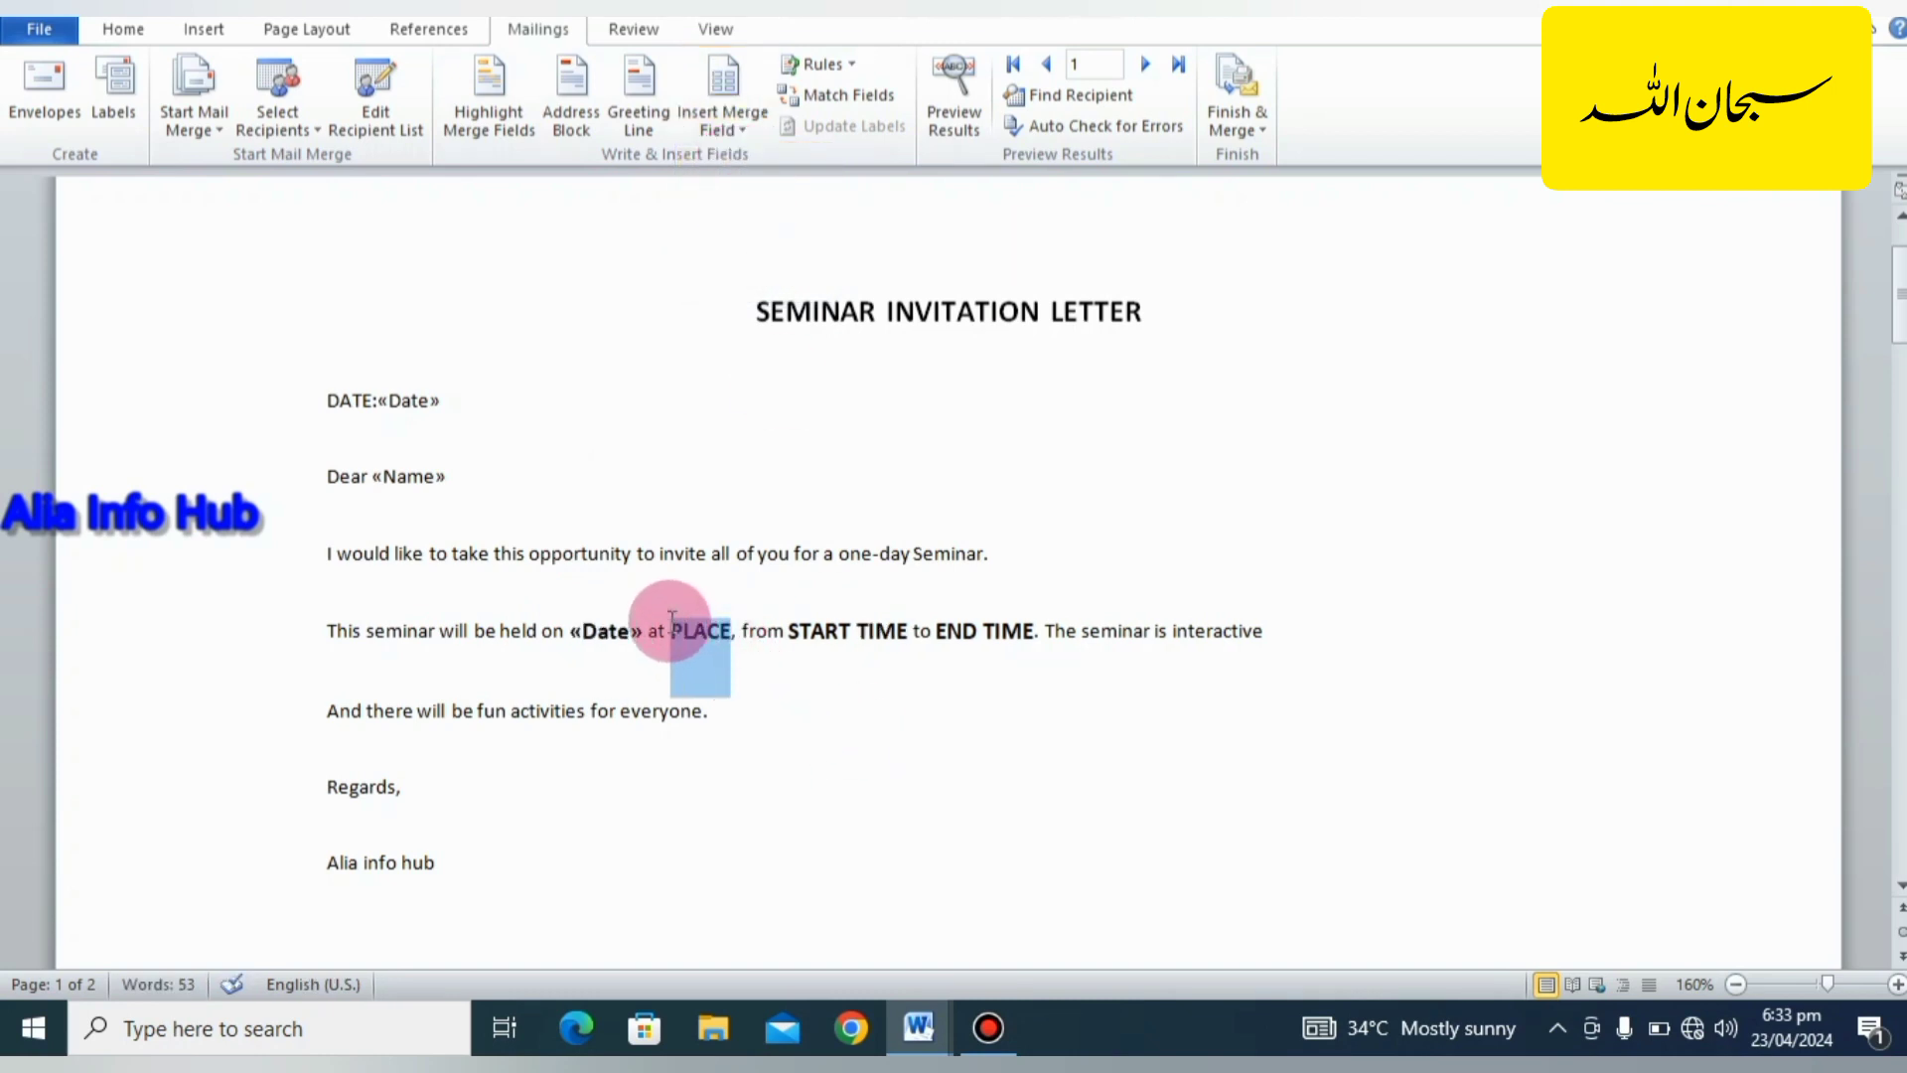
left_click(737, 135)
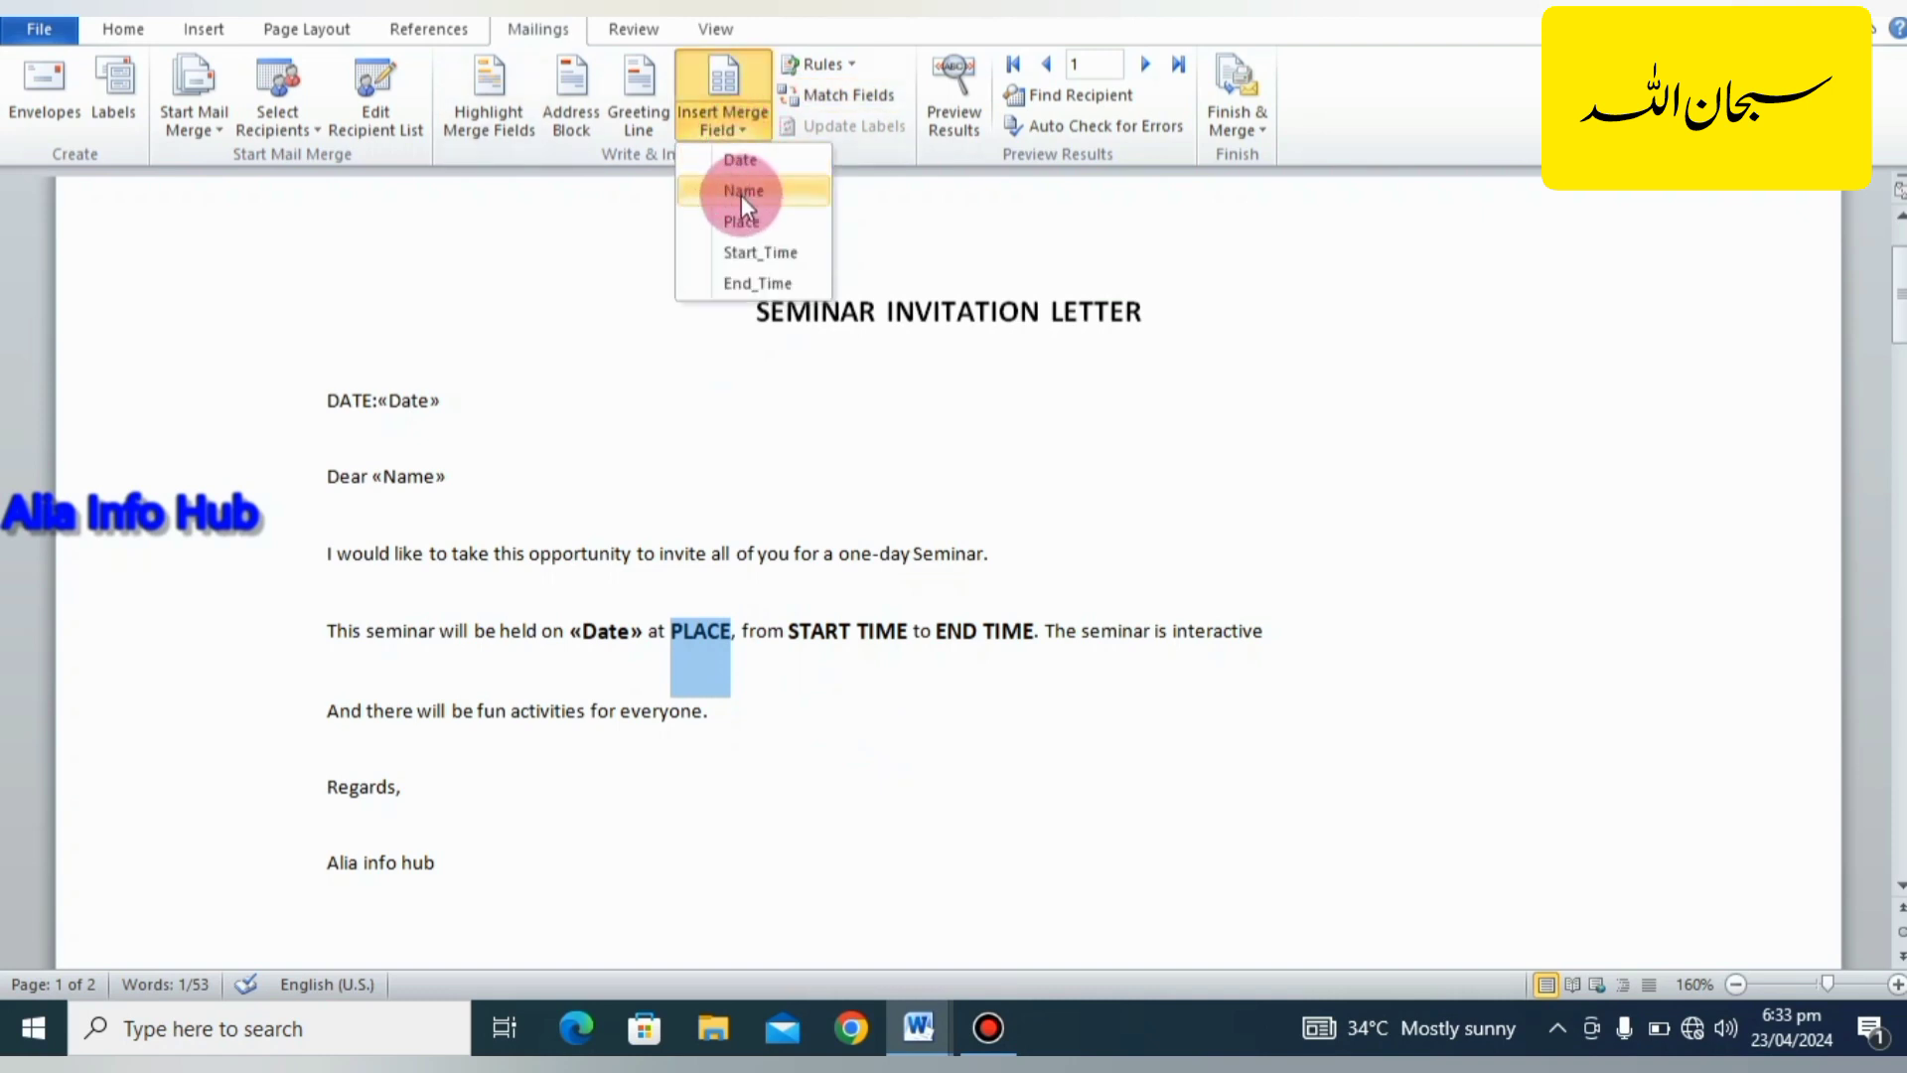
left_click(743, 221)
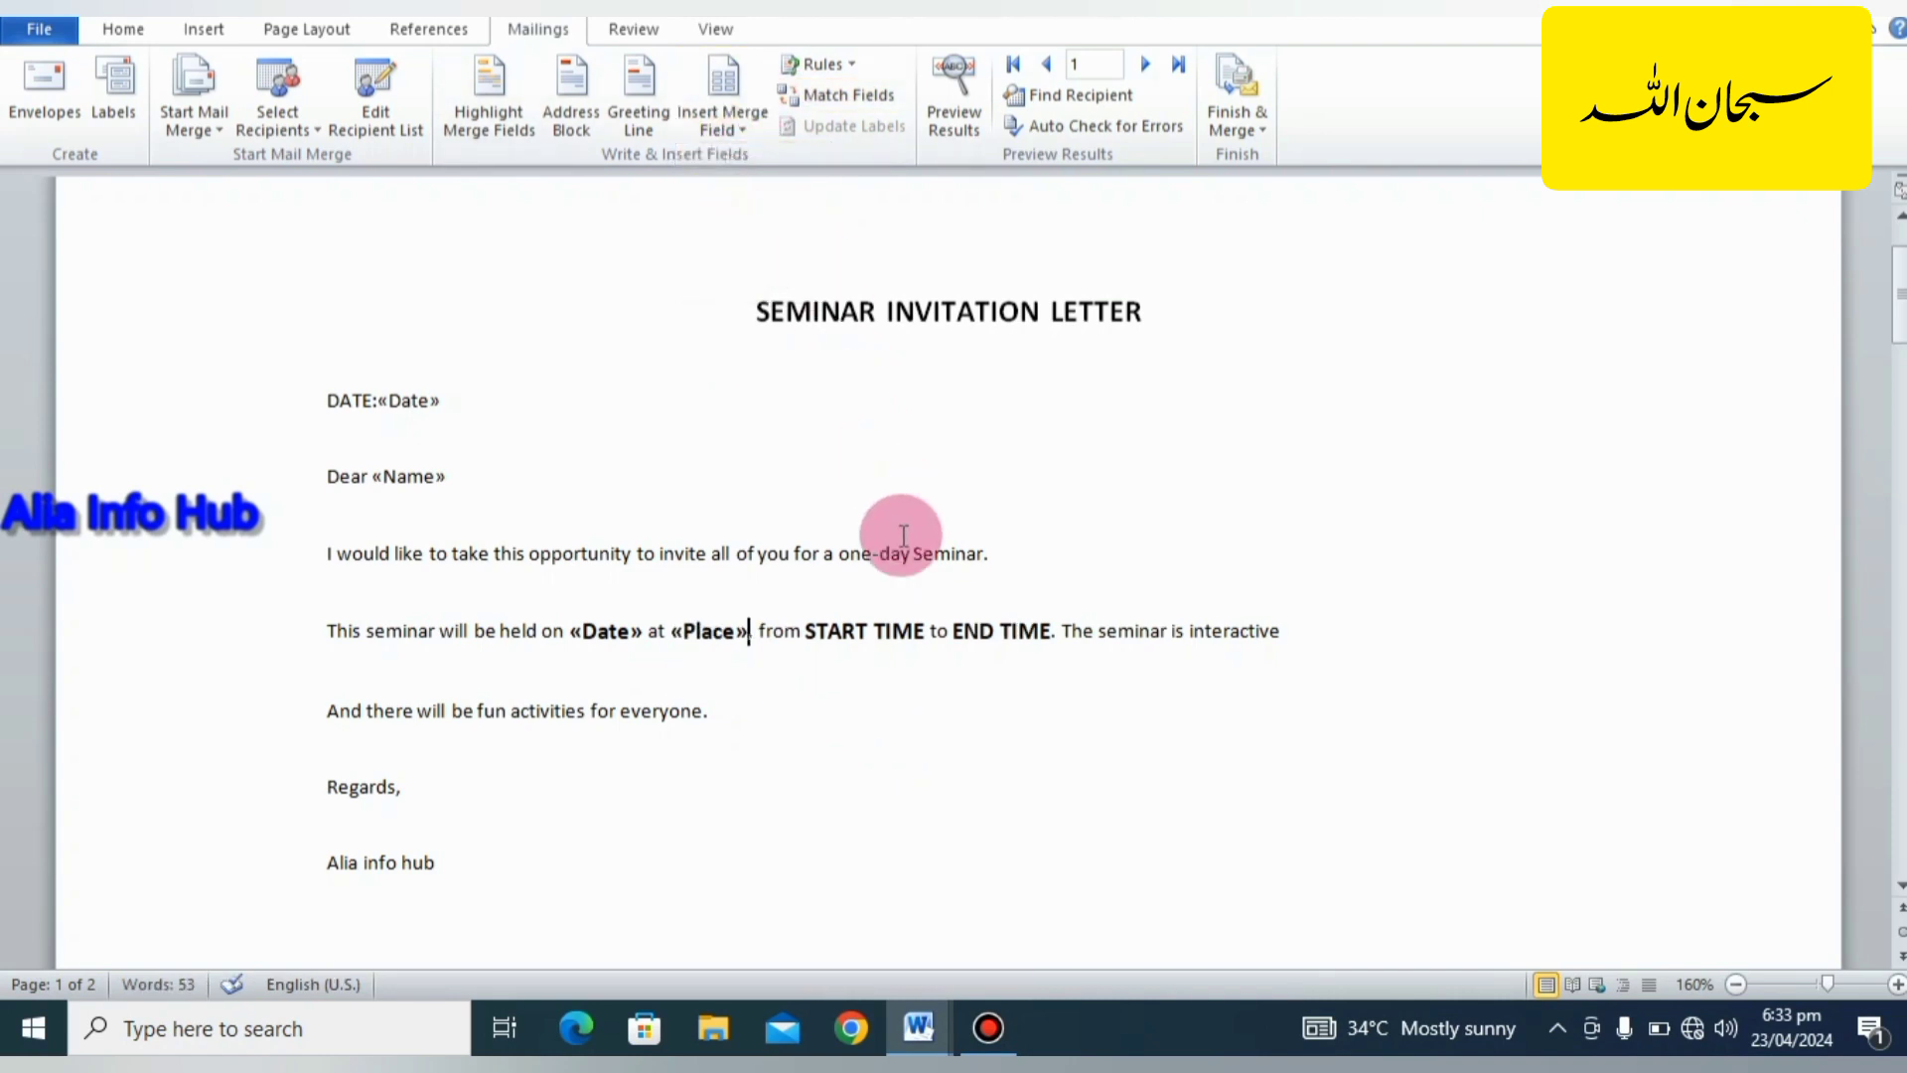
Replace the START TIME and END TIME placeholders in the seminar sentence with the Start_Time and End_Time merge fields.
left_click_drag(925, 630, 822, 620)
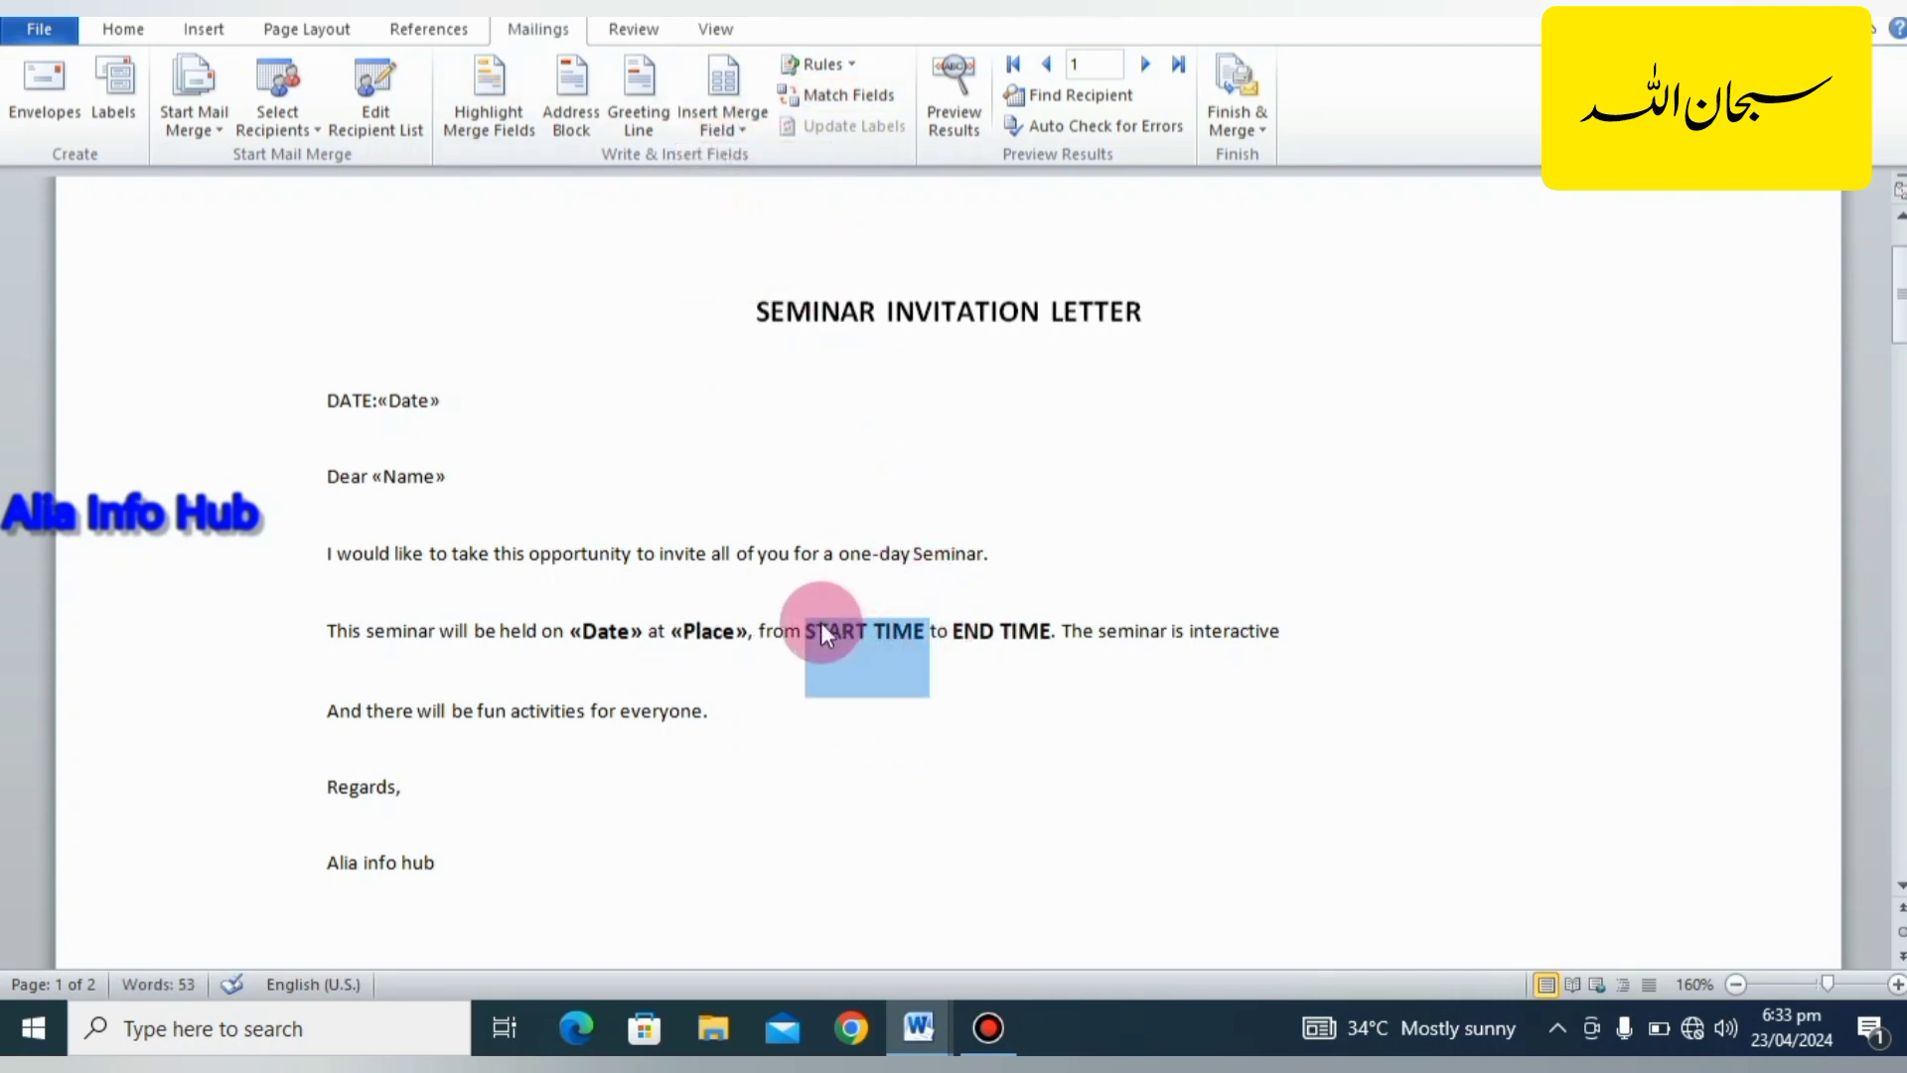
left_click(731, 116)
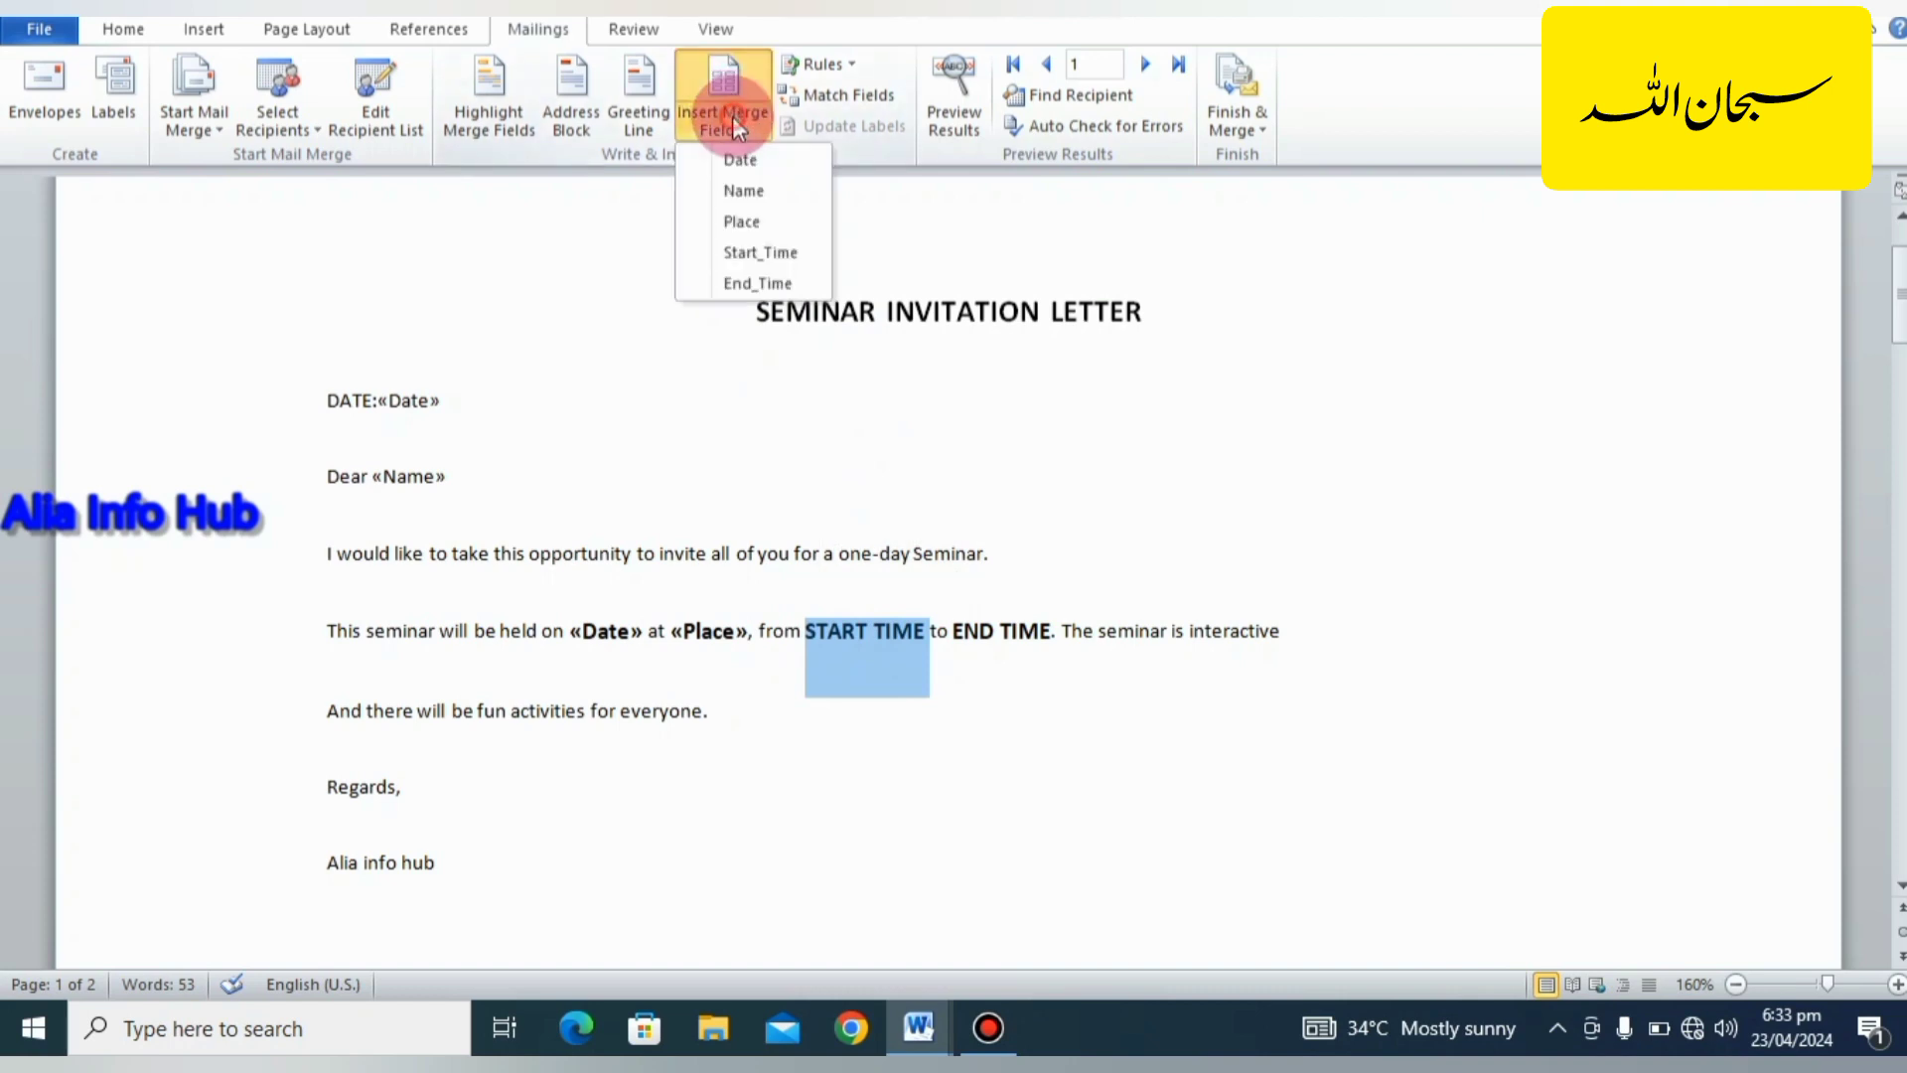
left_click(755, 245)
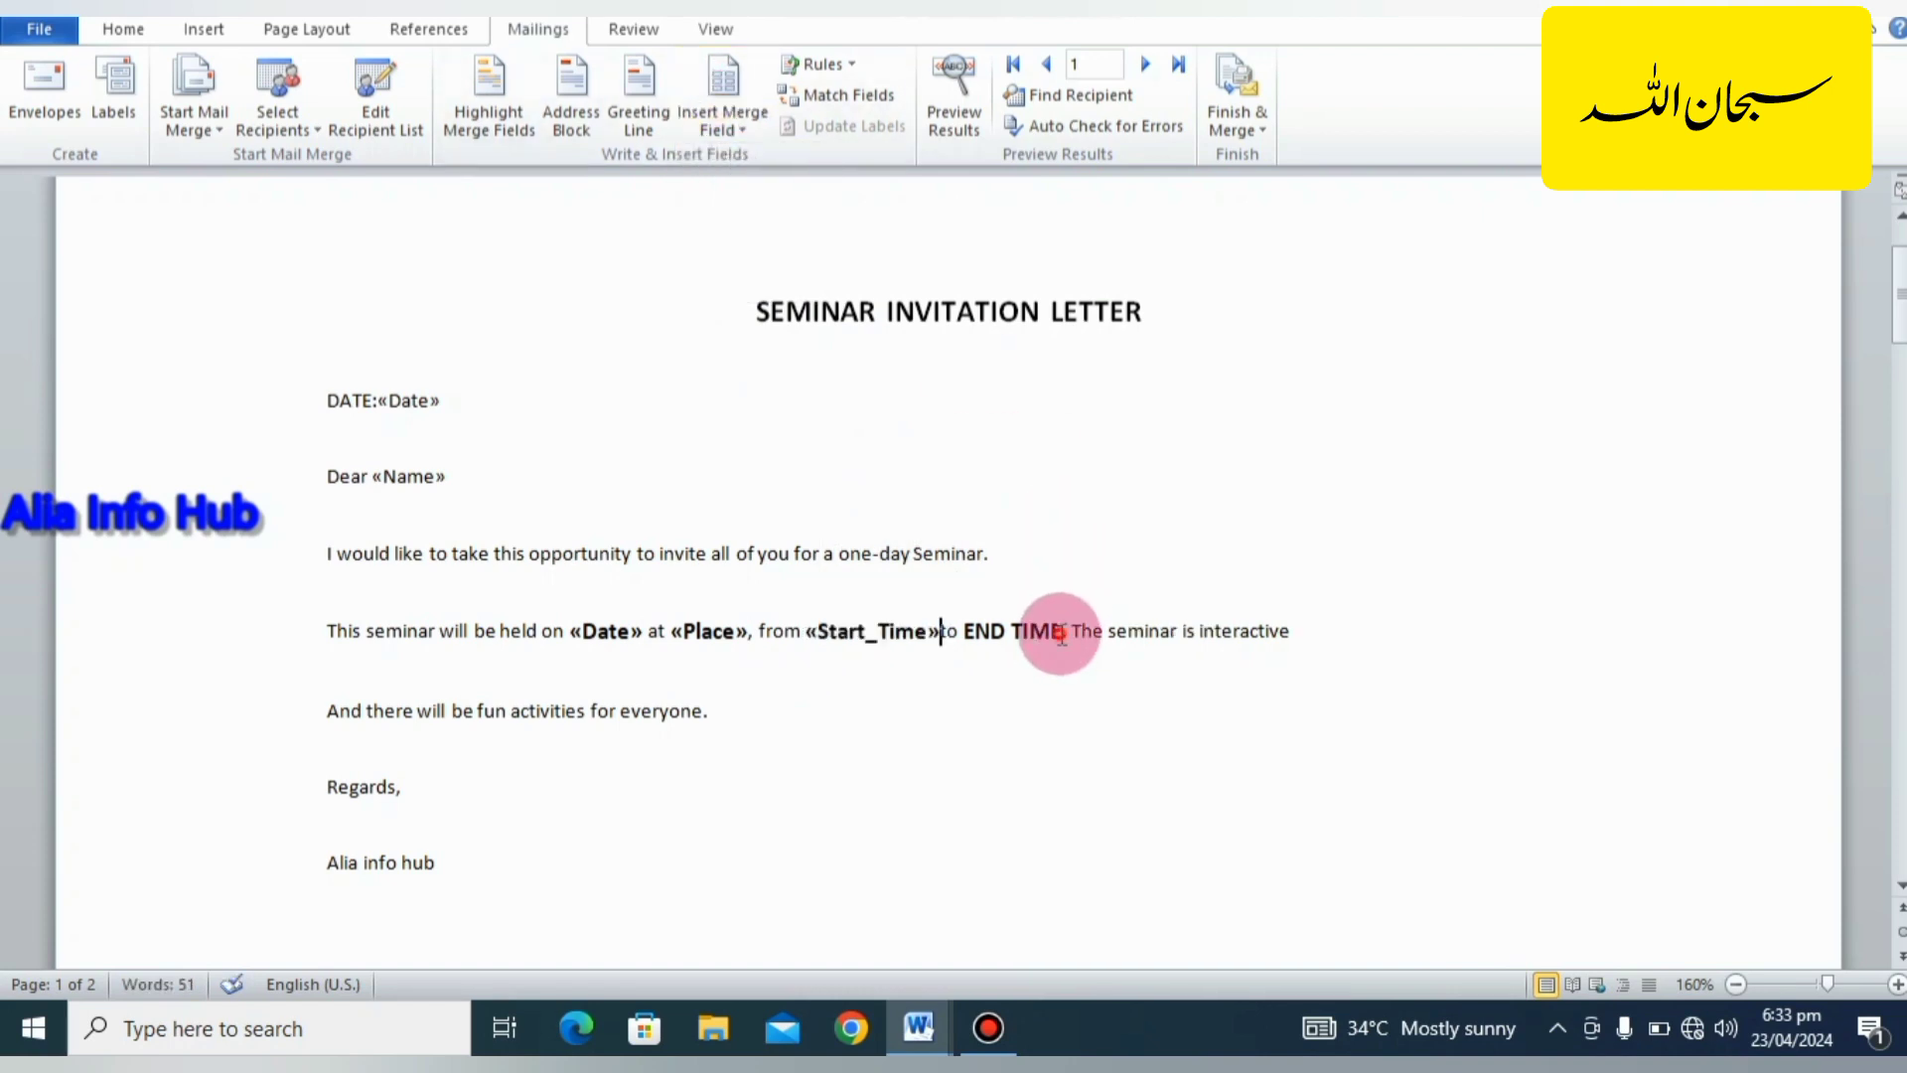
left_click_drag(1059, 632, 993, 619)
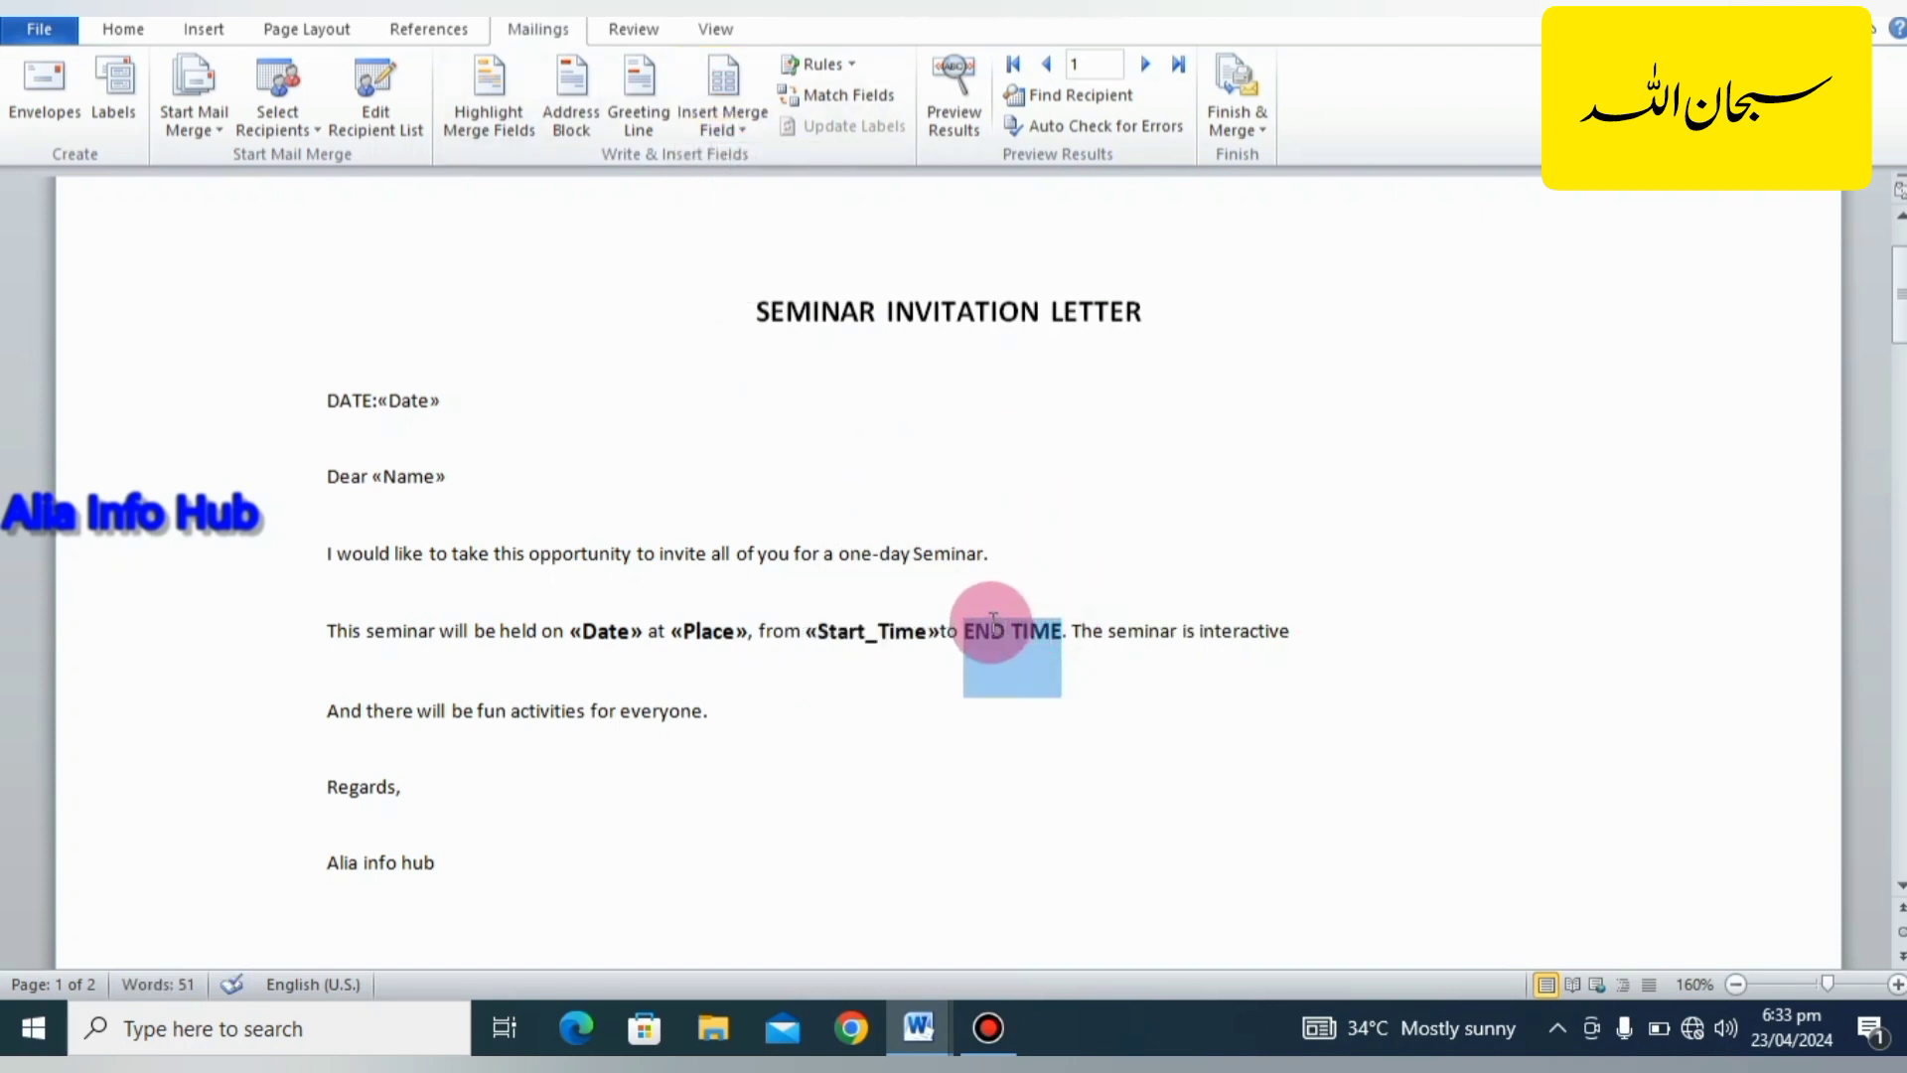
left_click(732, 121)
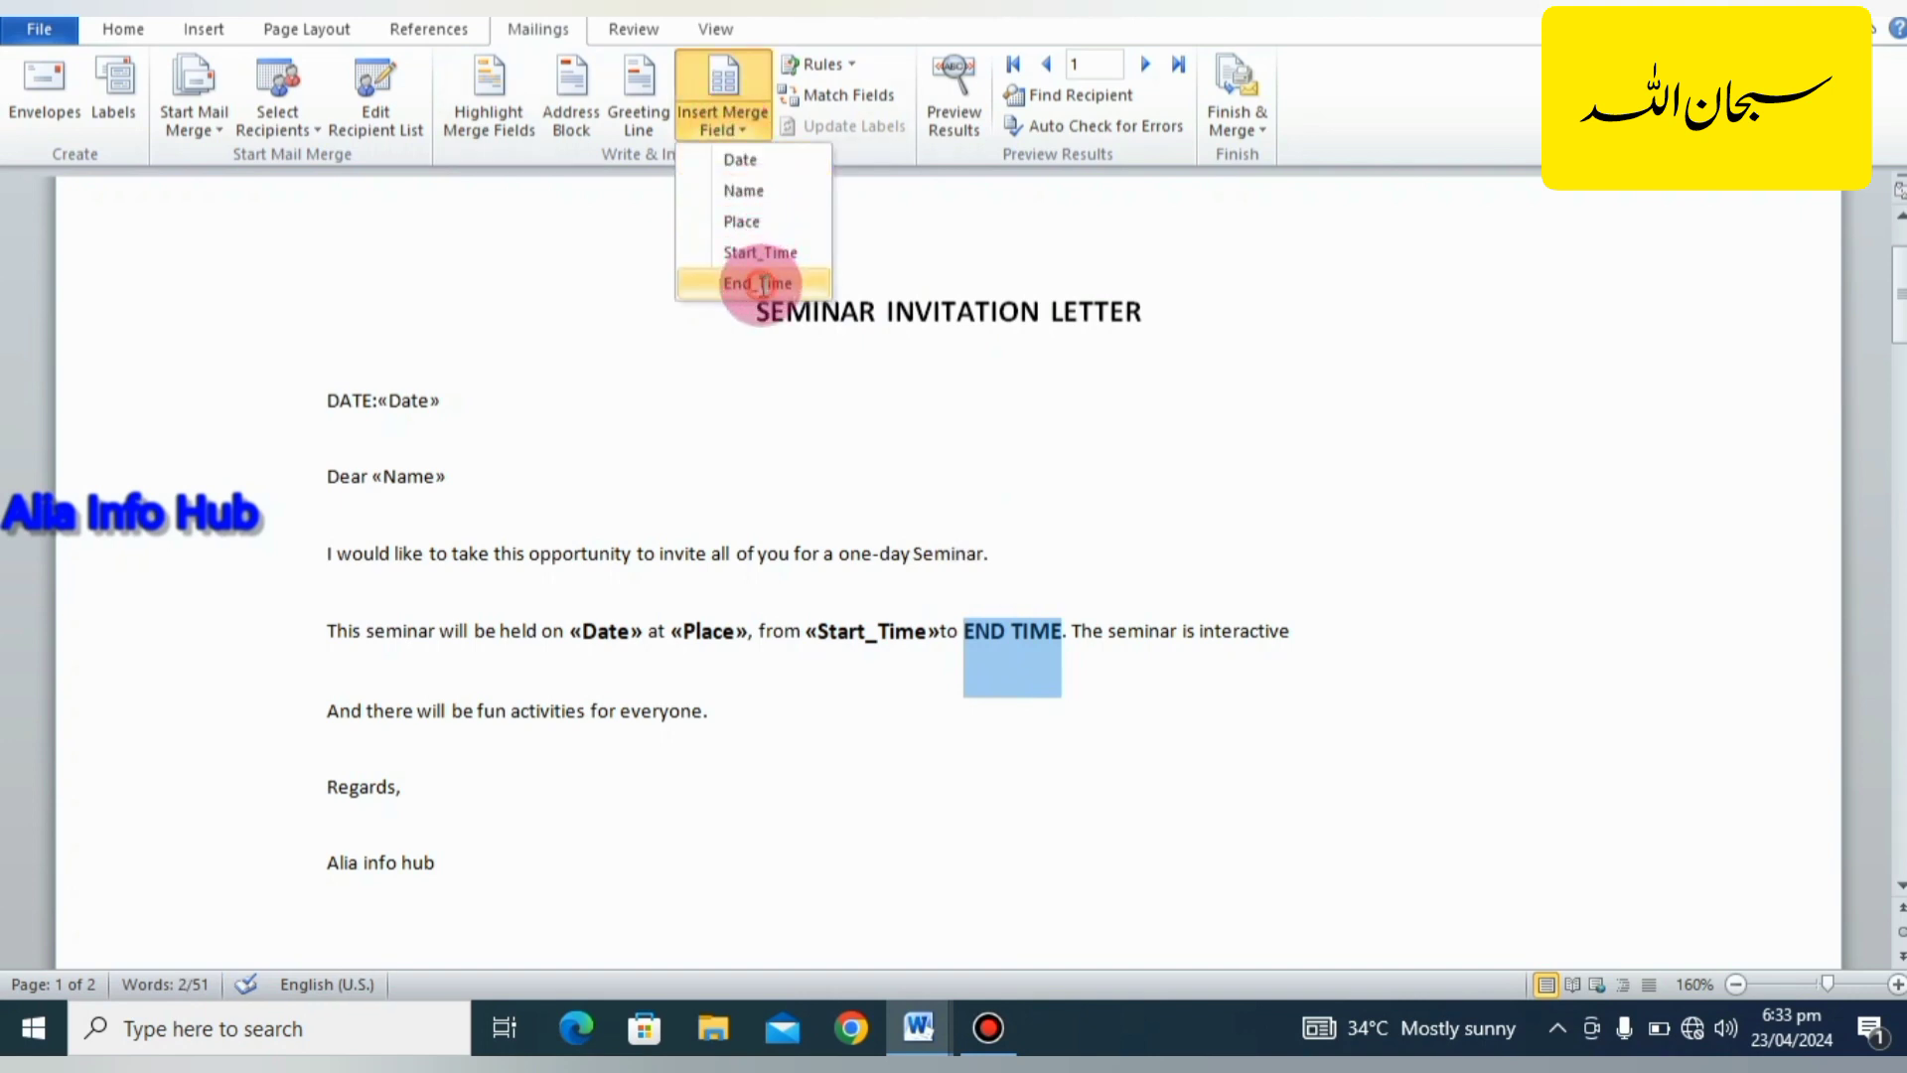
left_click(761, 284)
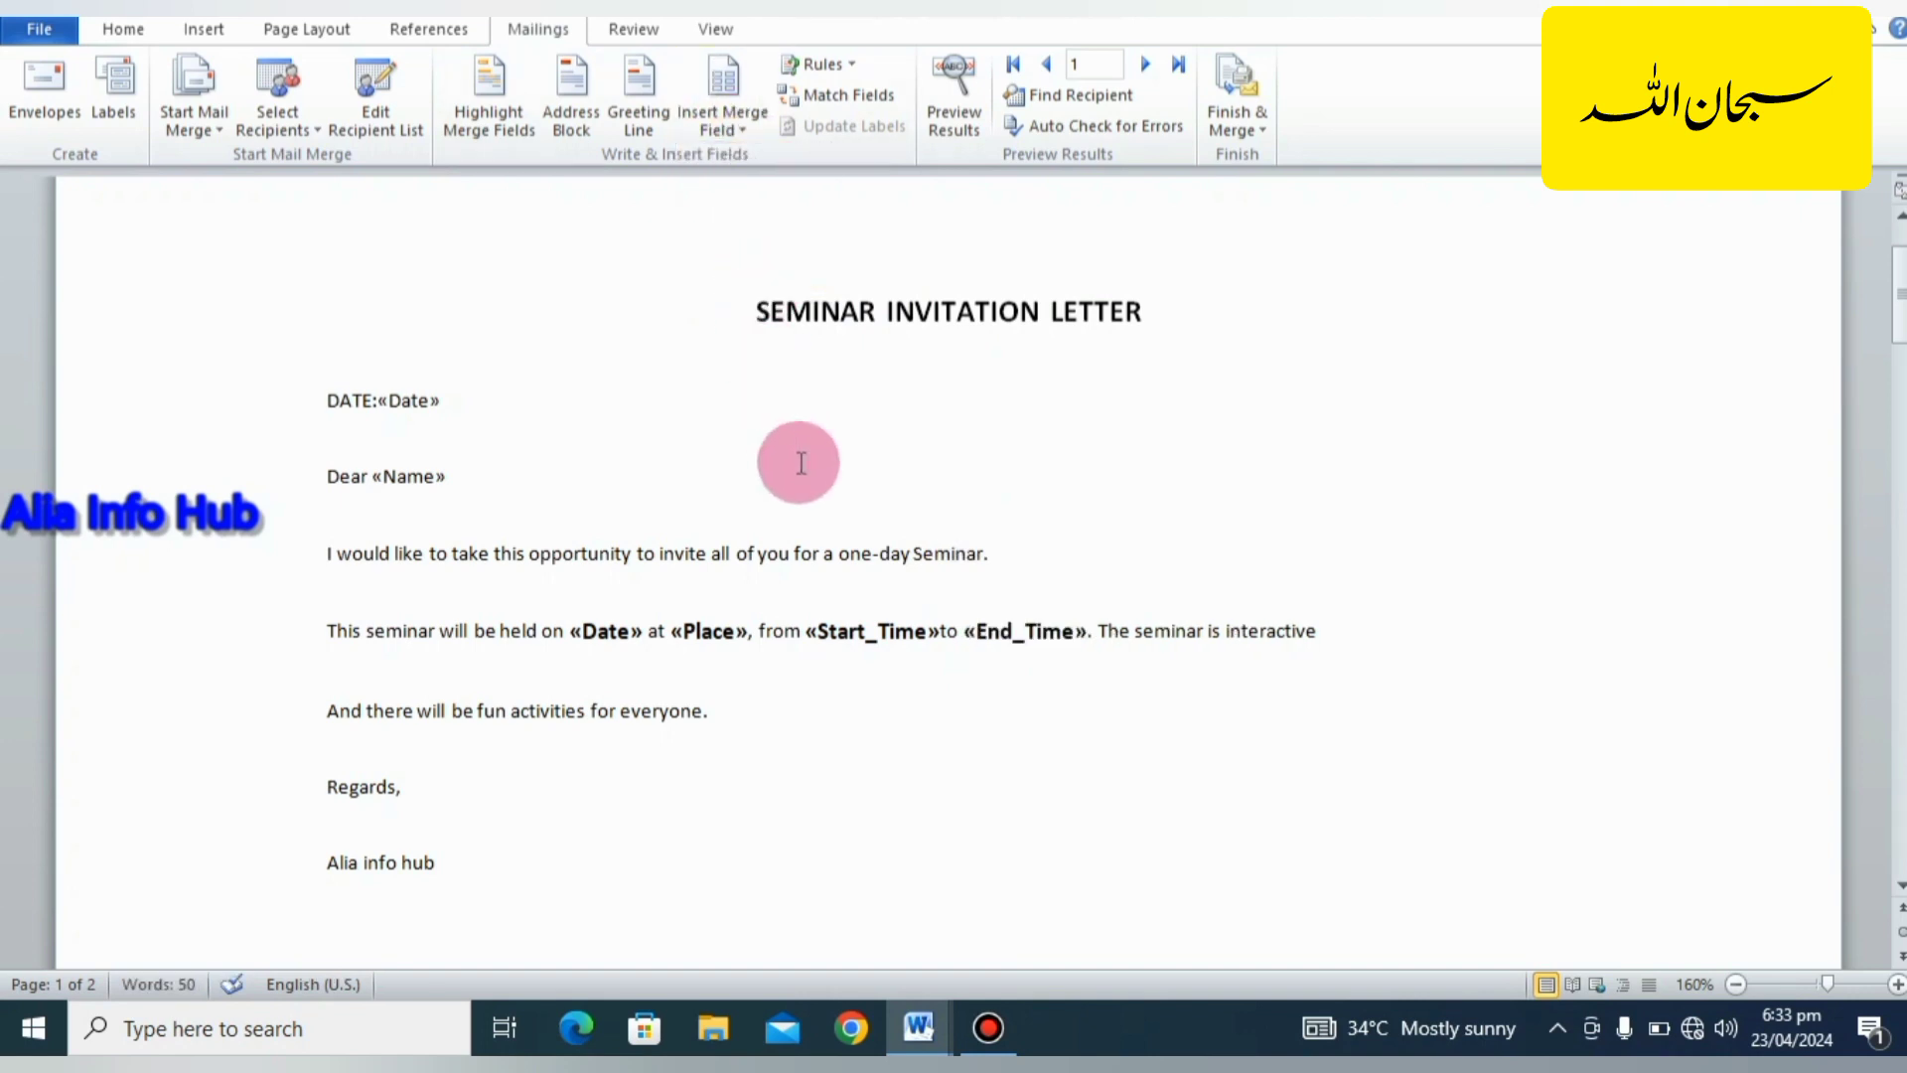
left_click(819, 565)
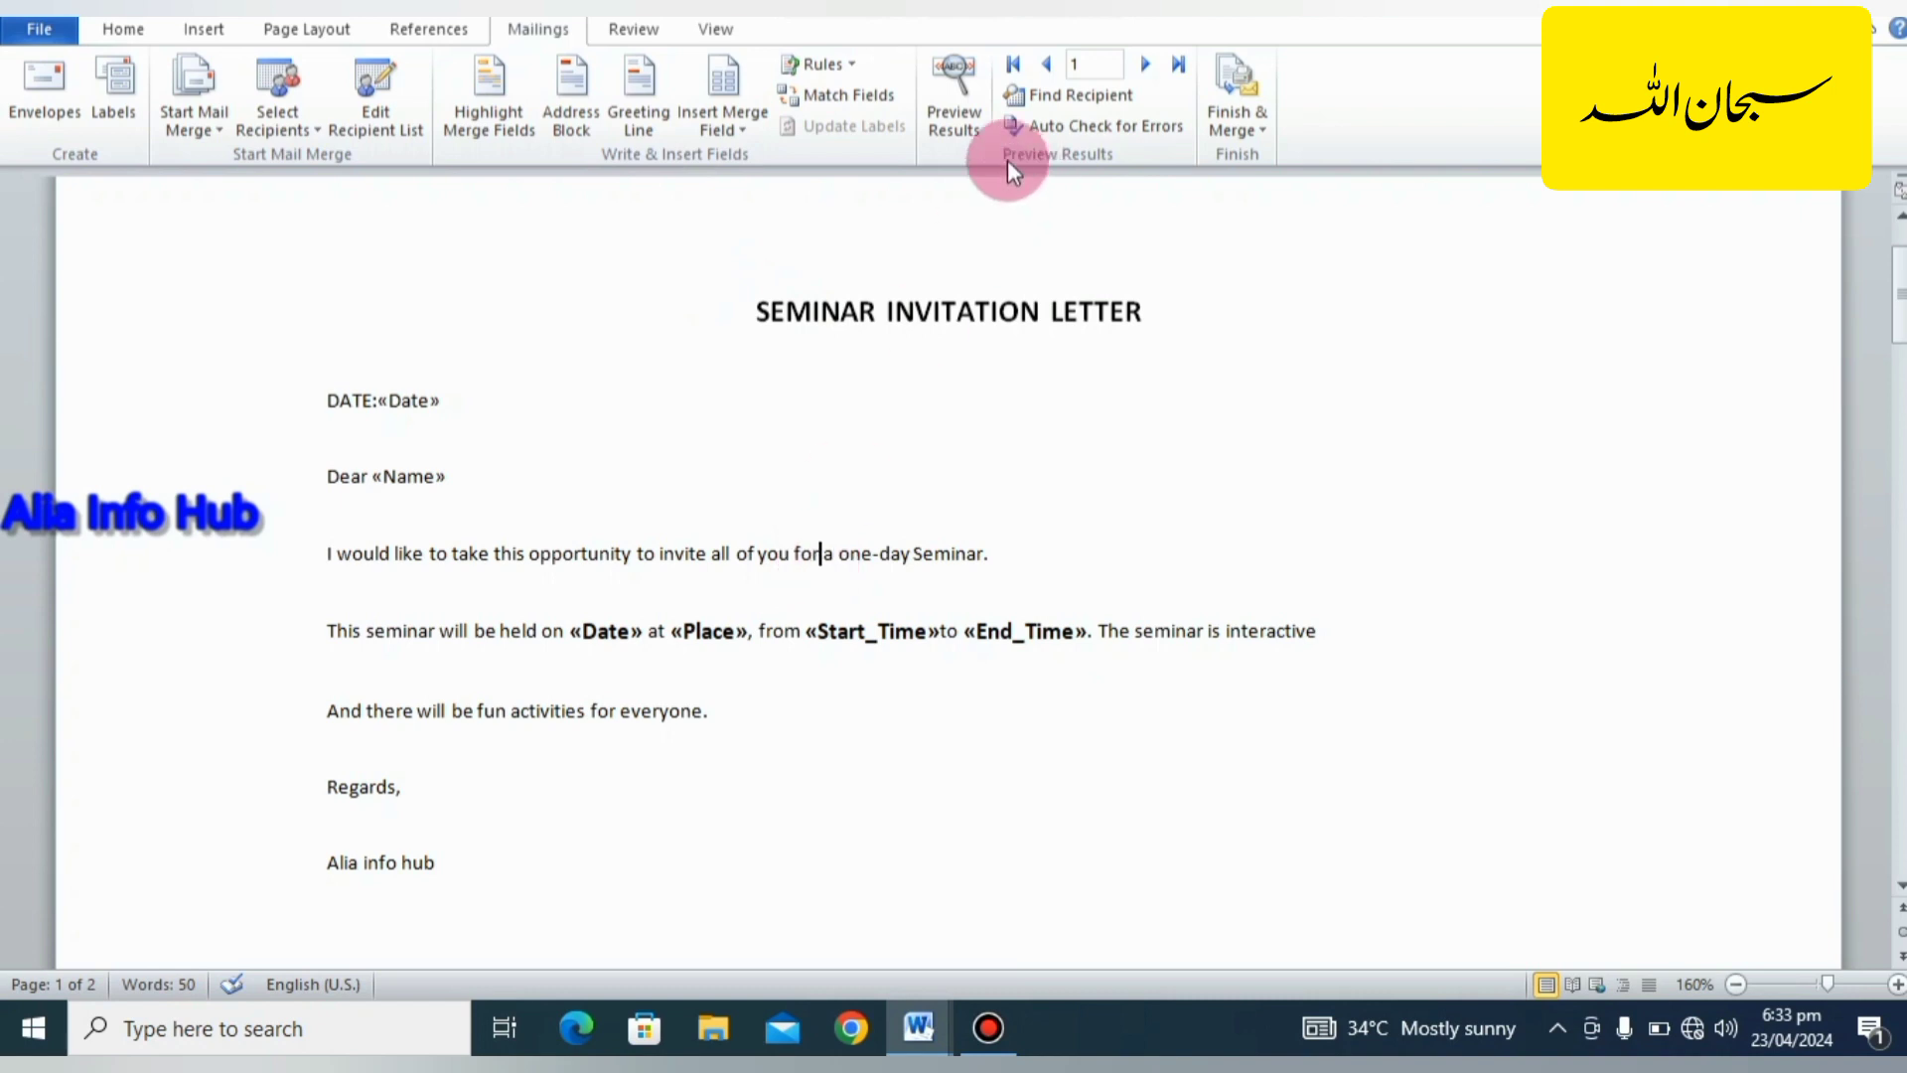
Preview the merged letter for records 1 through 5, then return to the merge field view.
left_click(974, 125)
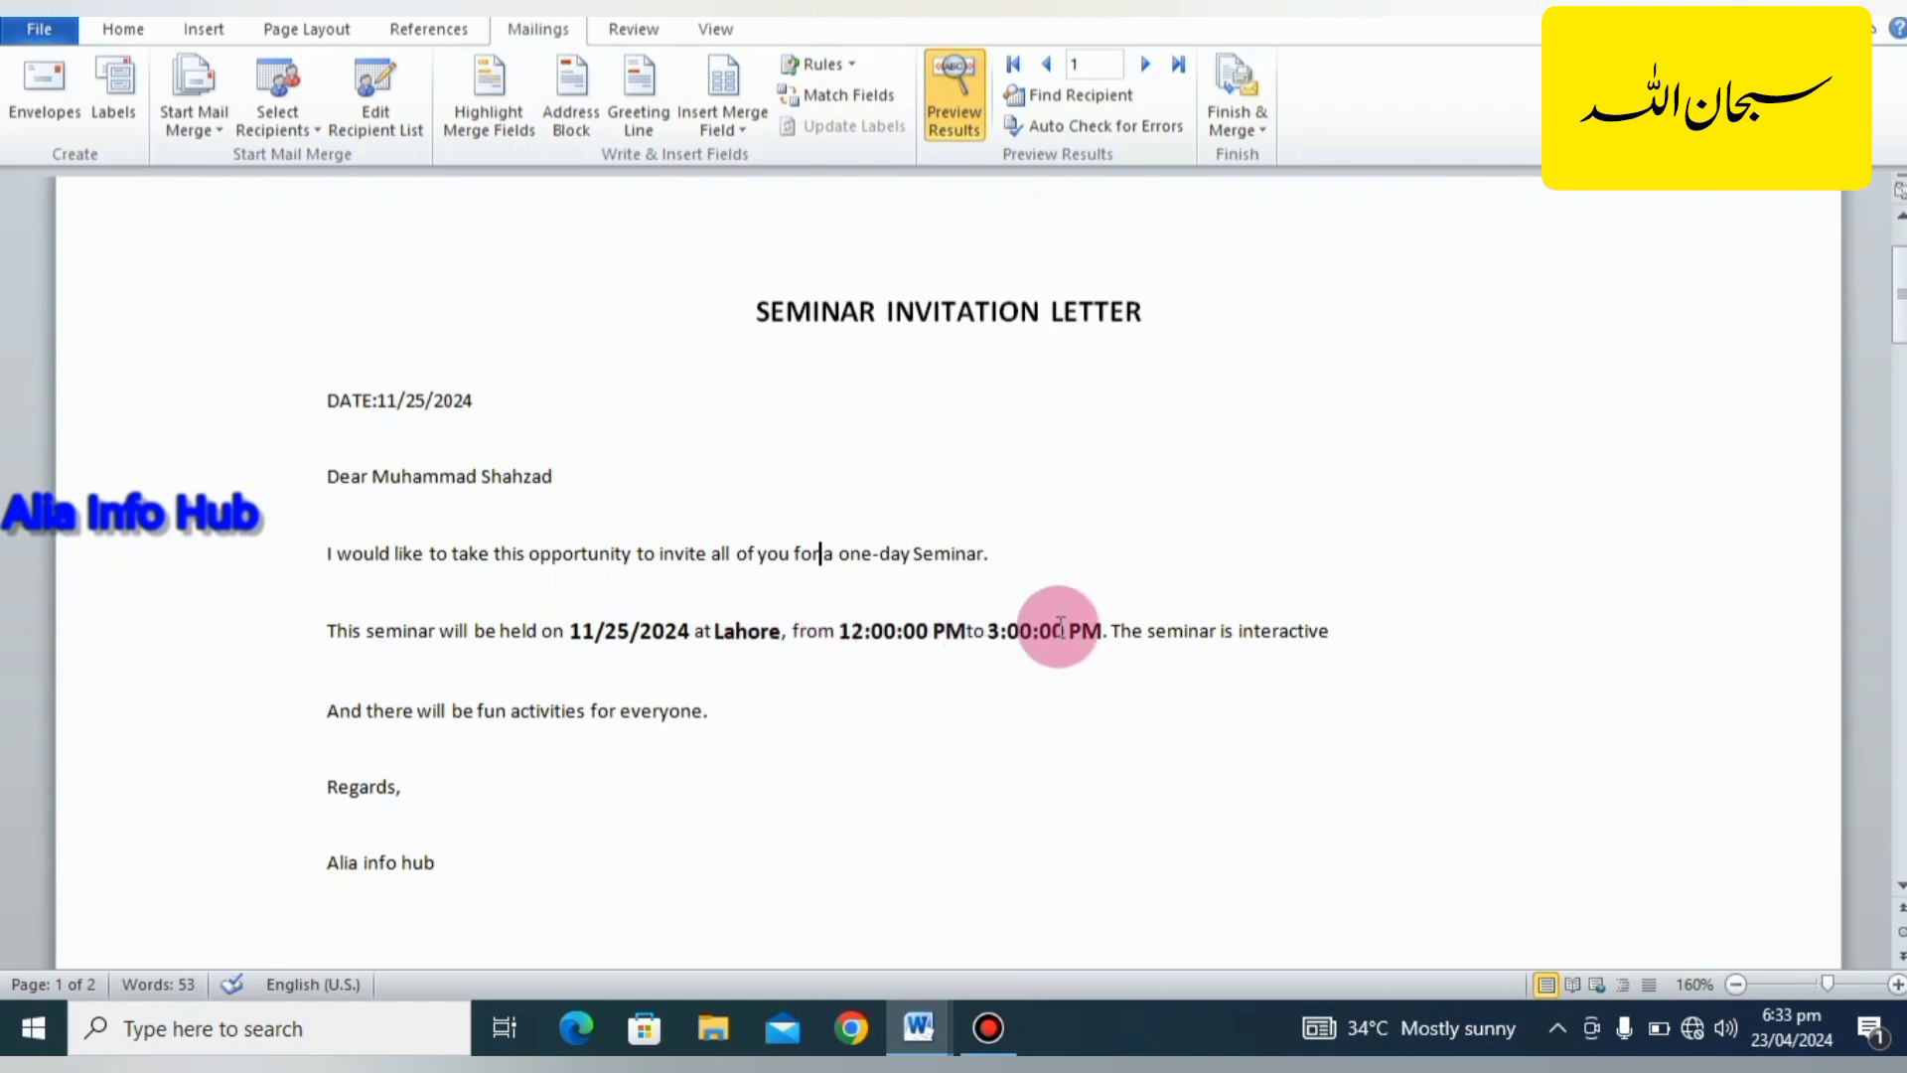
left_click(1146, 64)
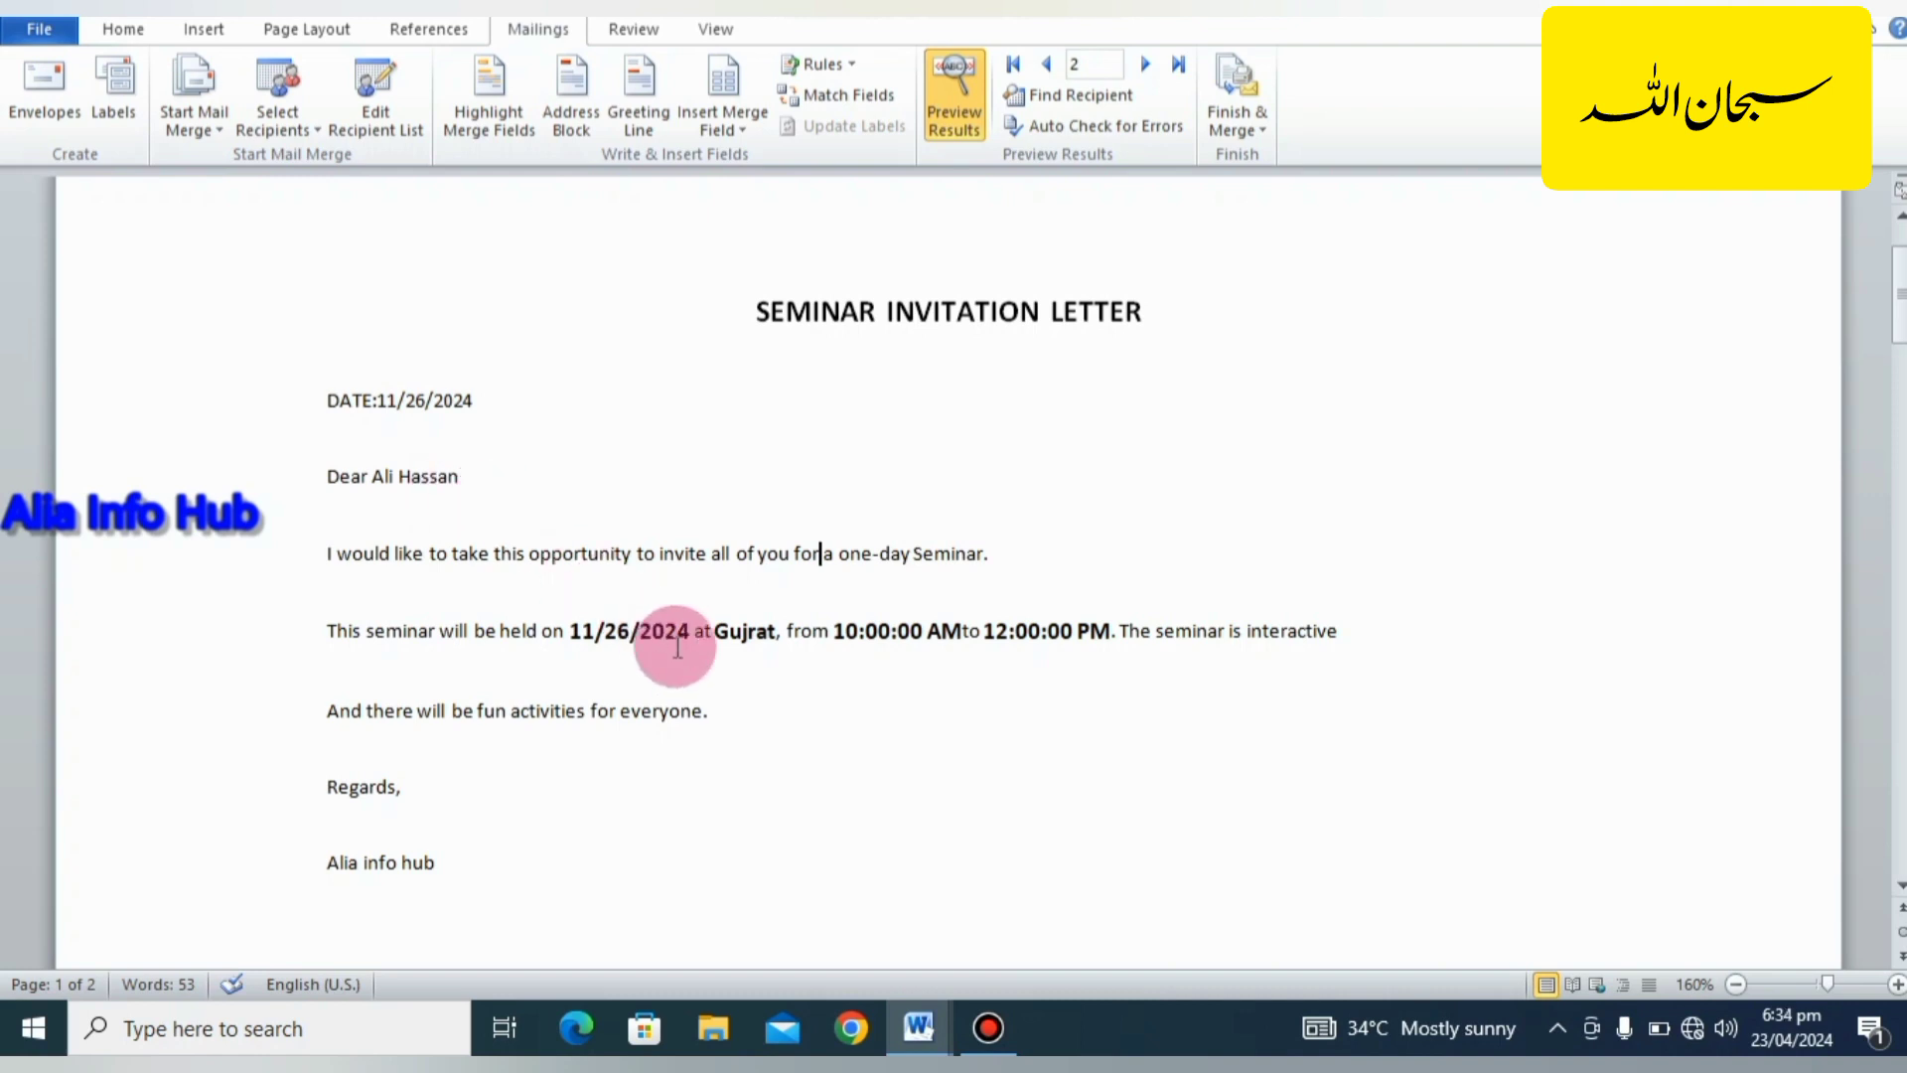
left_click(1147, 67)
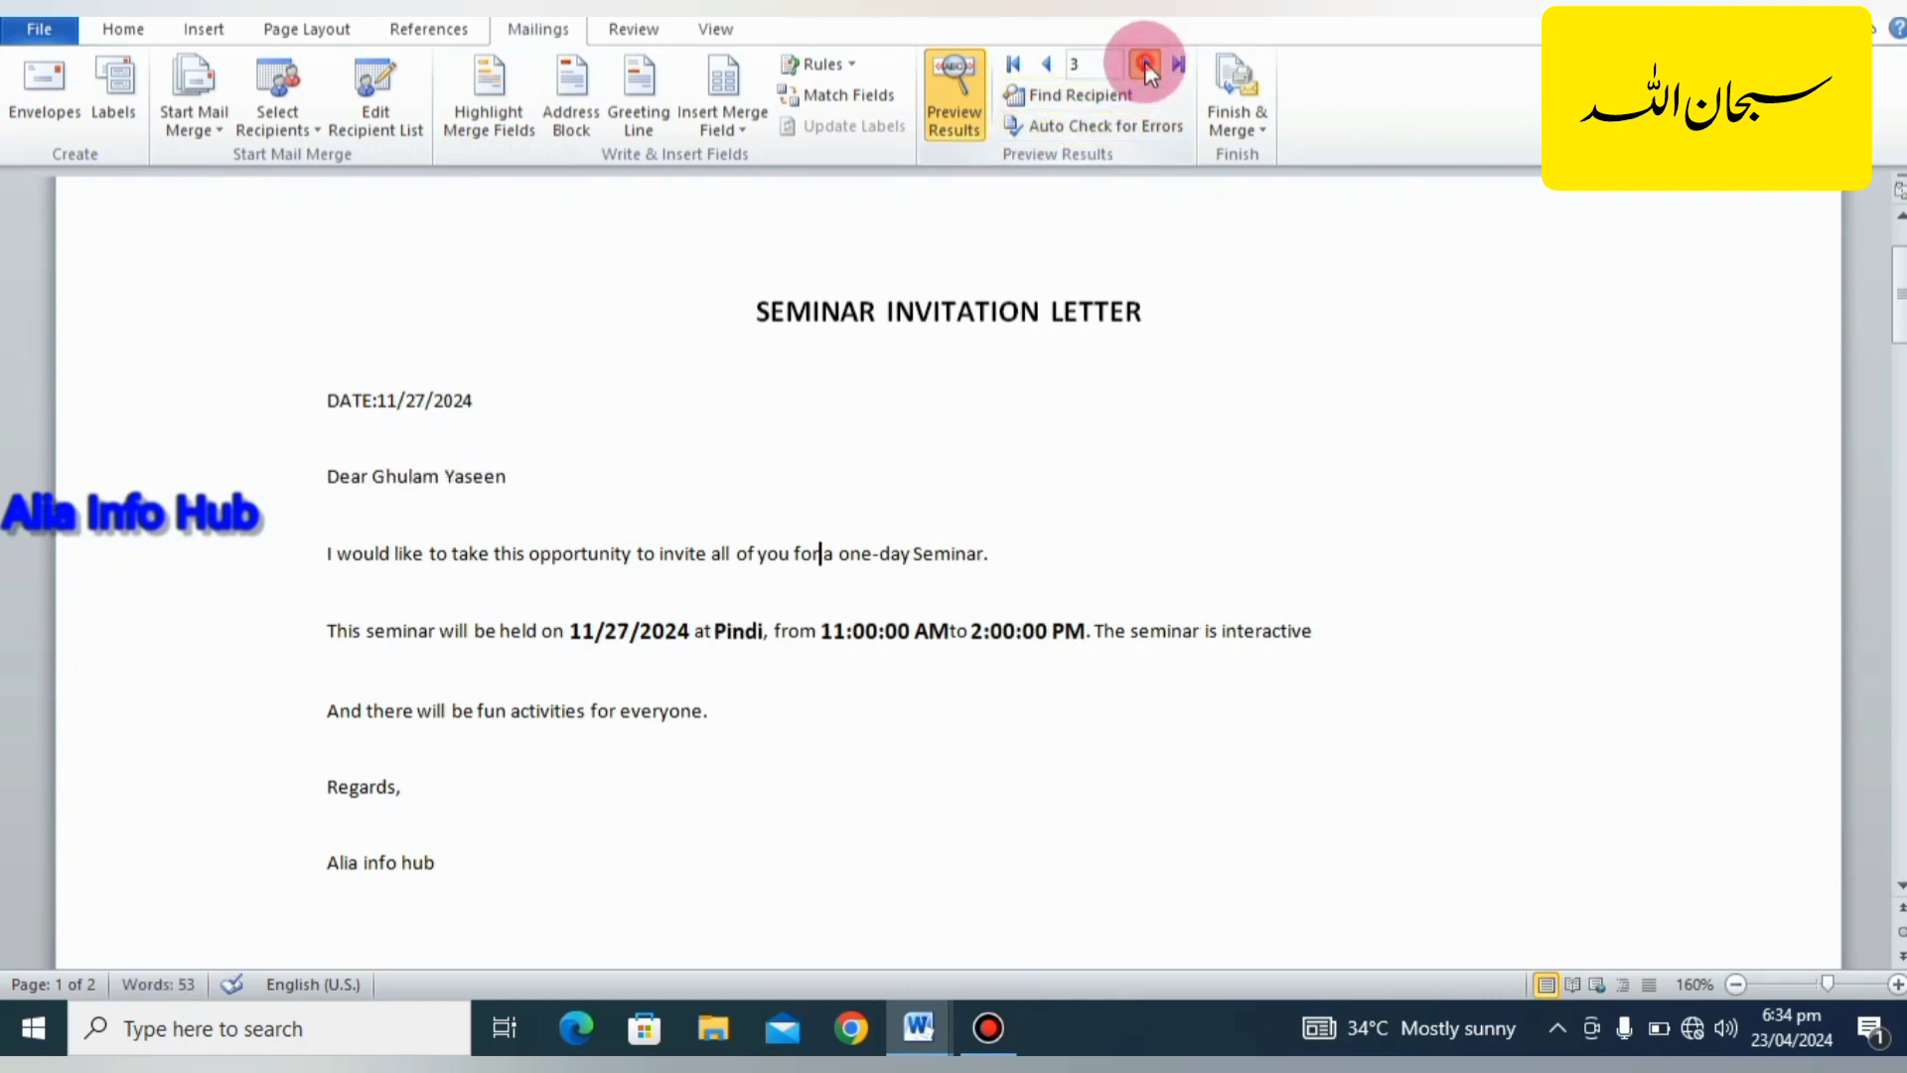
left_click(1146, 67)
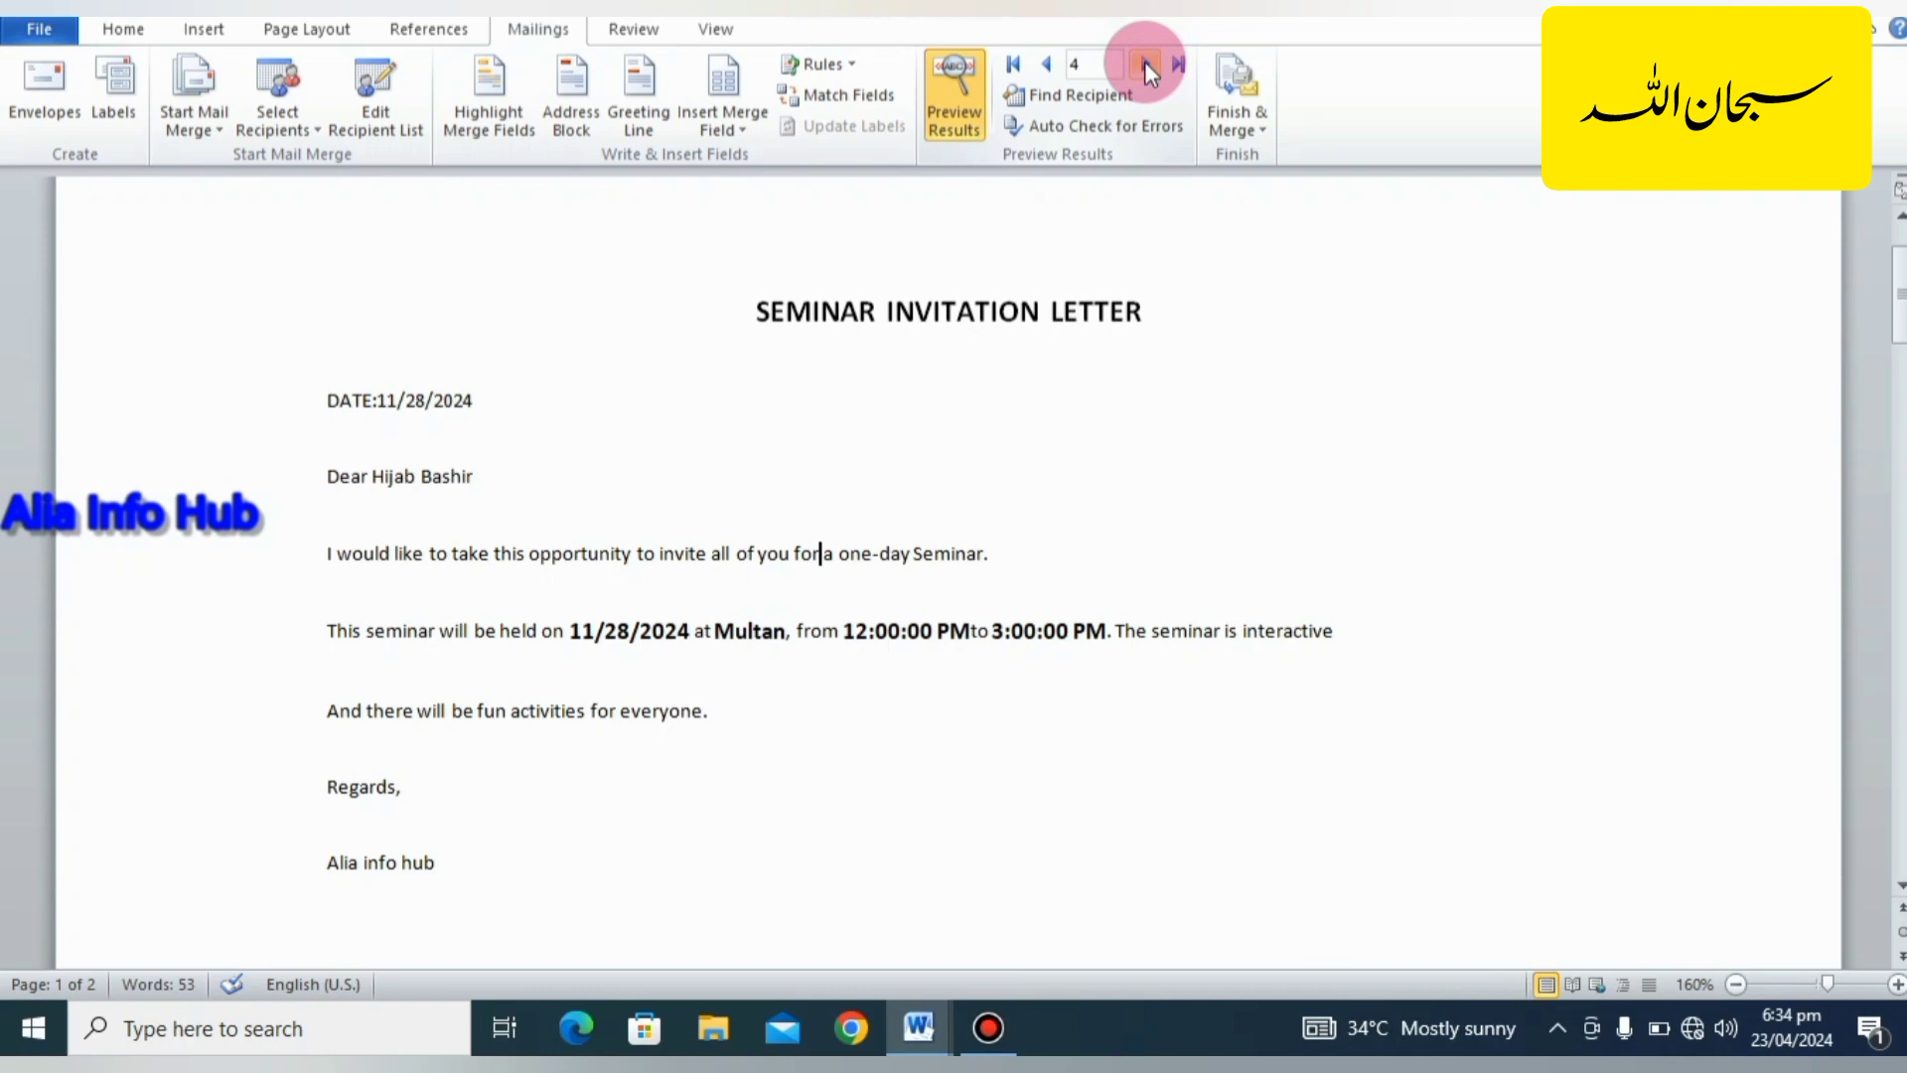
left_click(1146, 67)
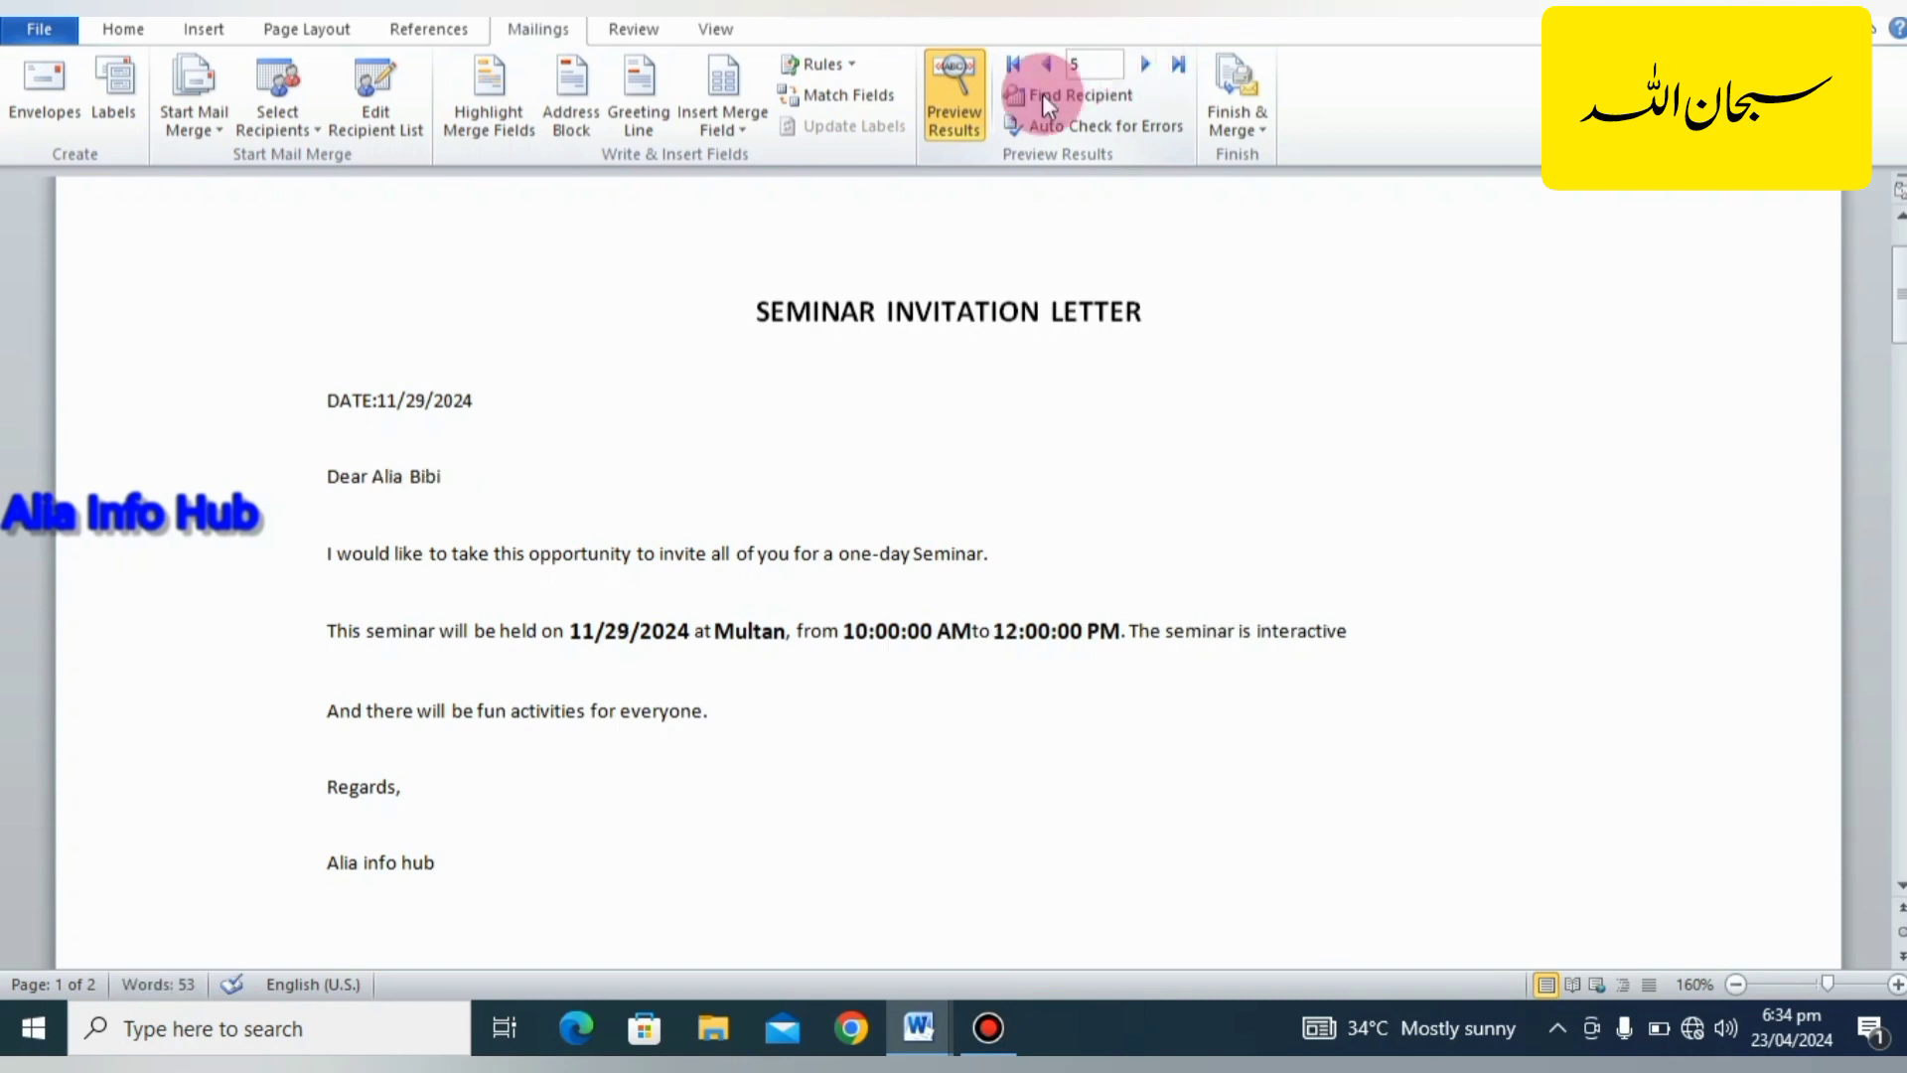
left_click(964, 110)
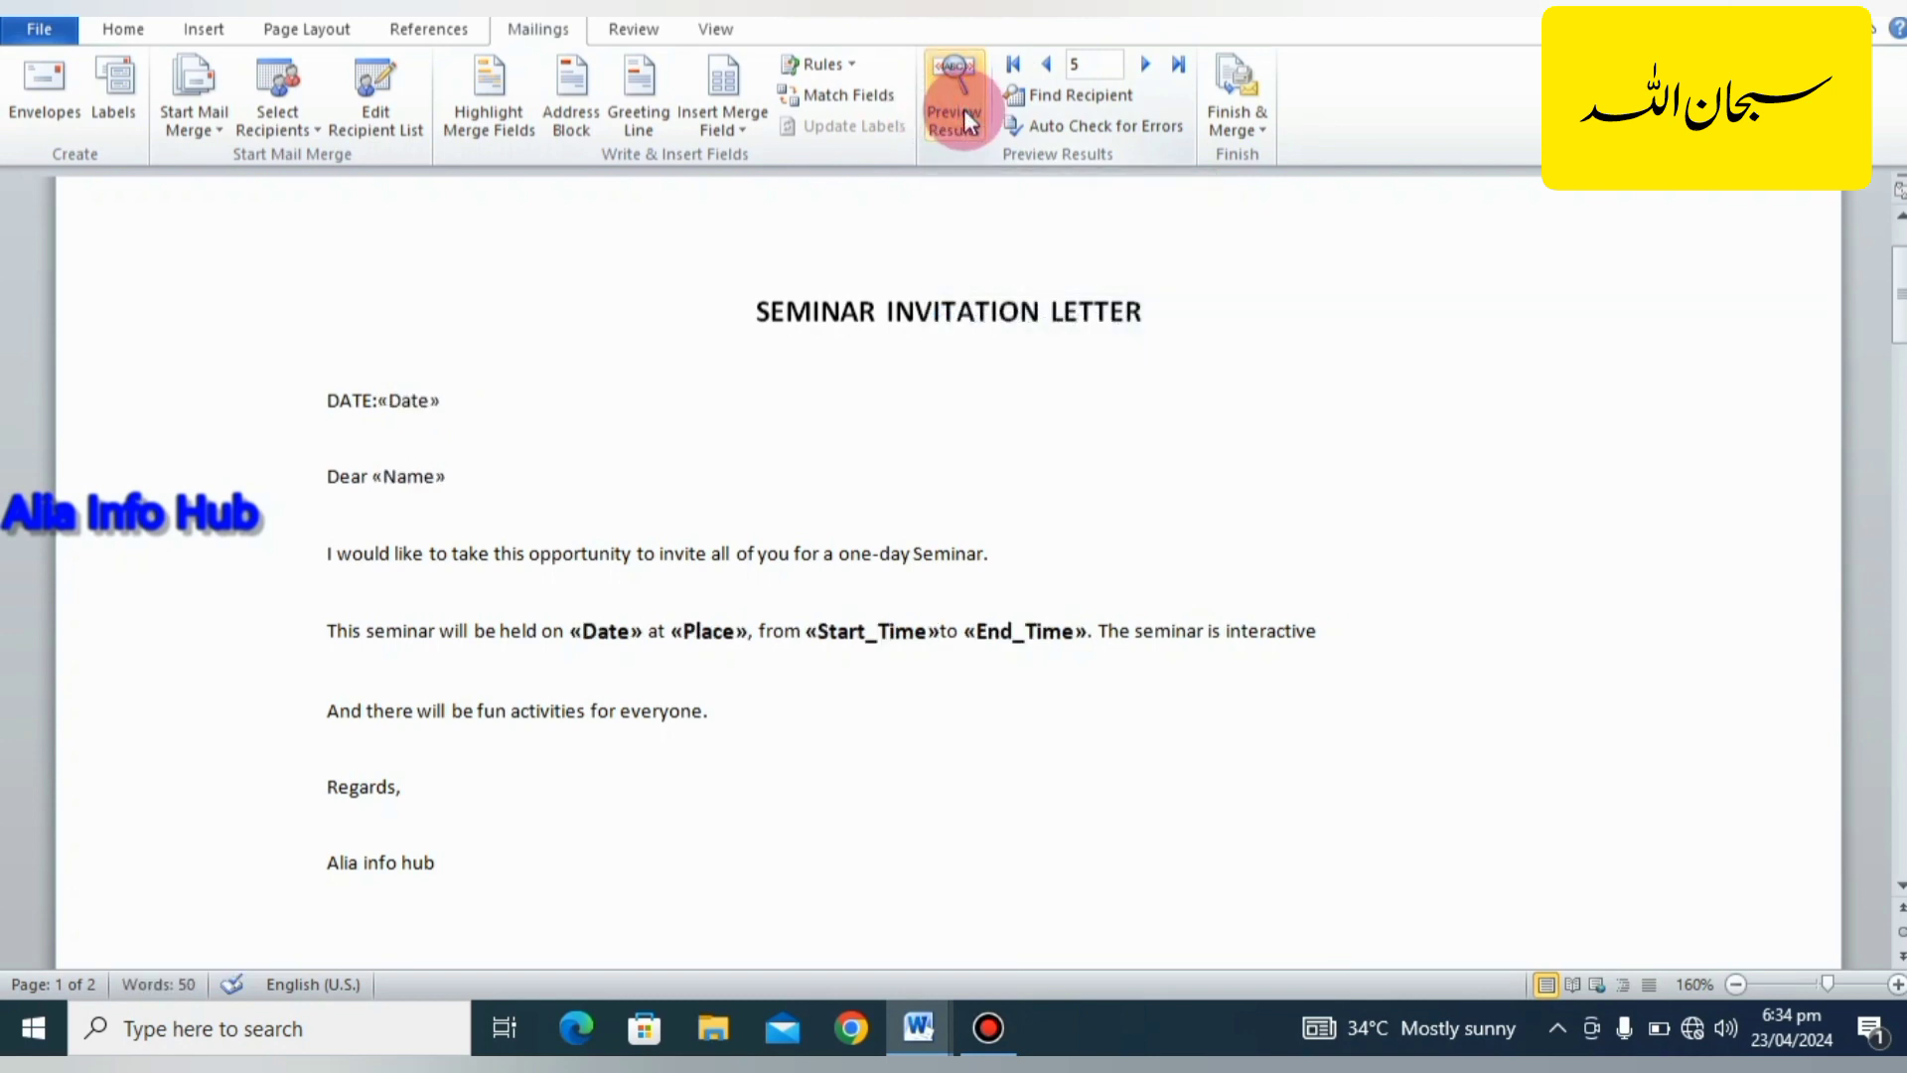
Finish the merge by generating individual letters for all records in a new document.
left_click(1246, 121)
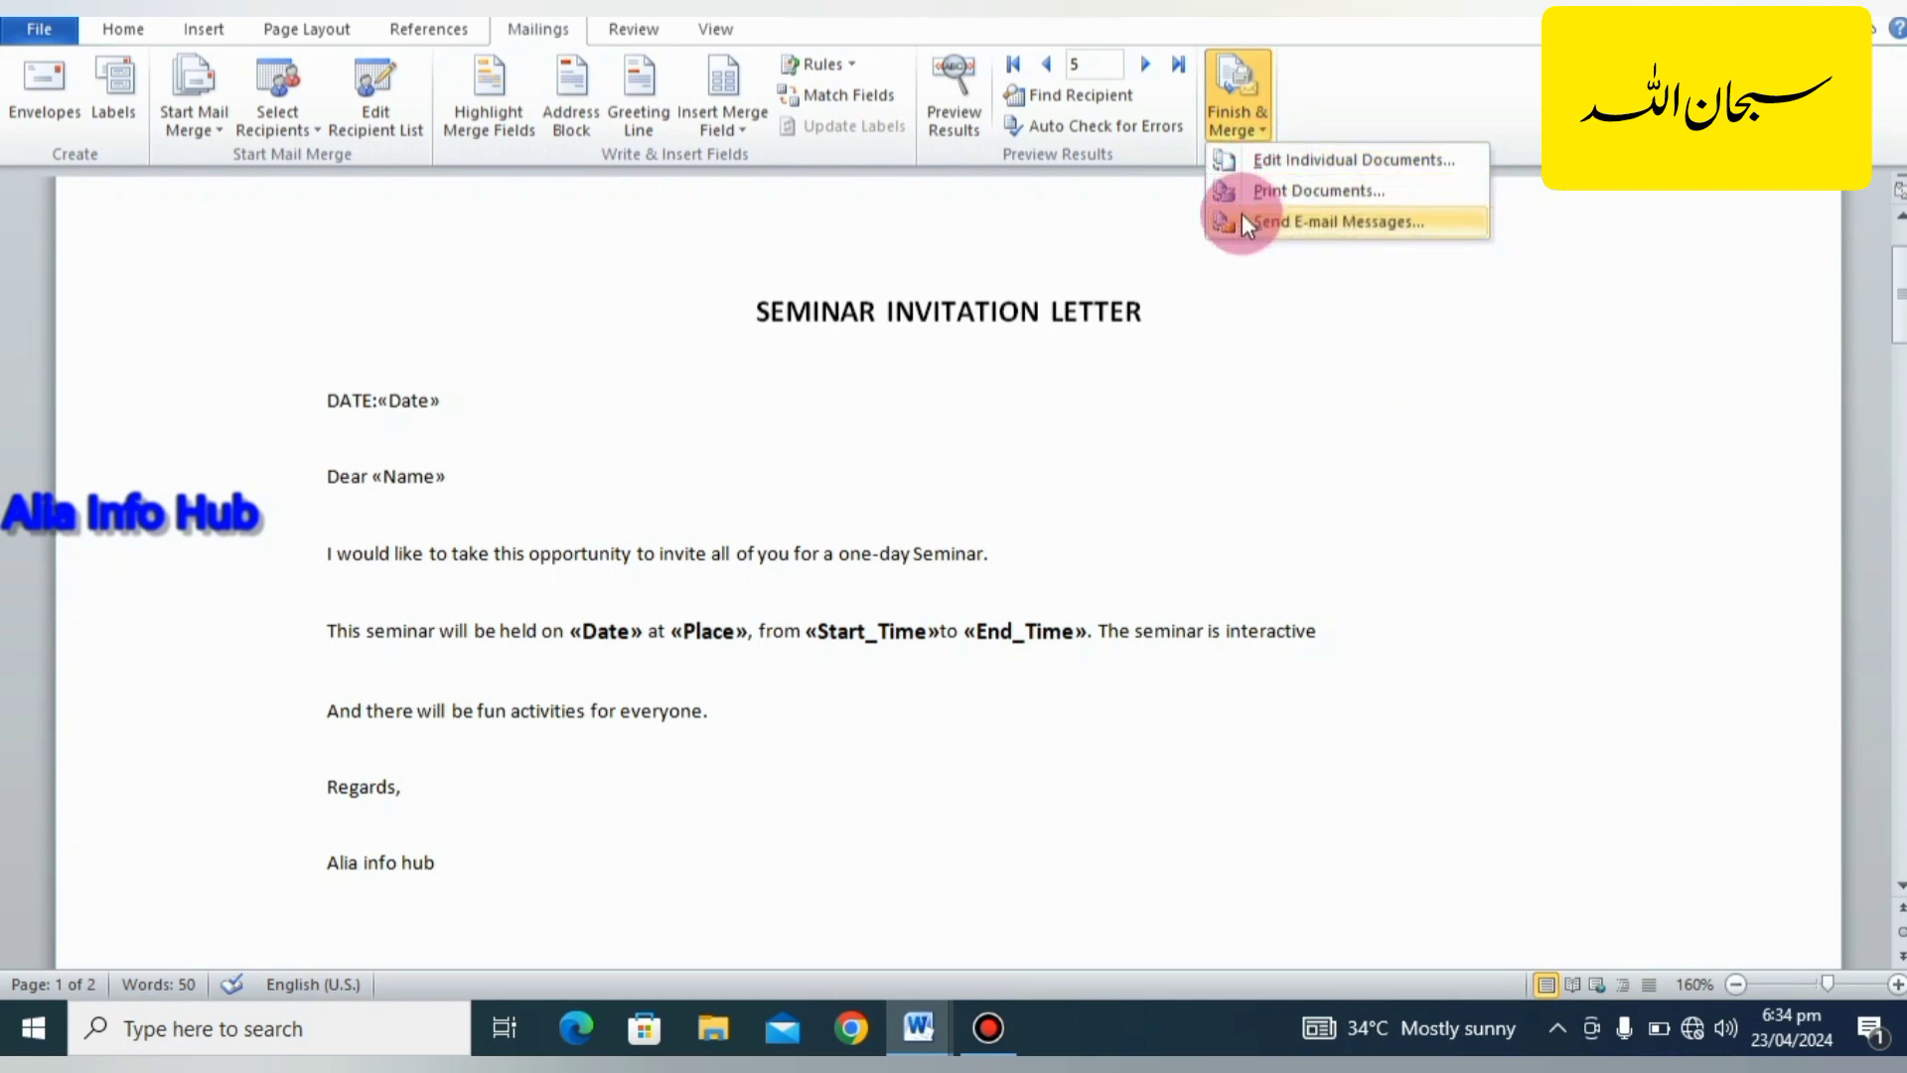
left_click(1248, 162)
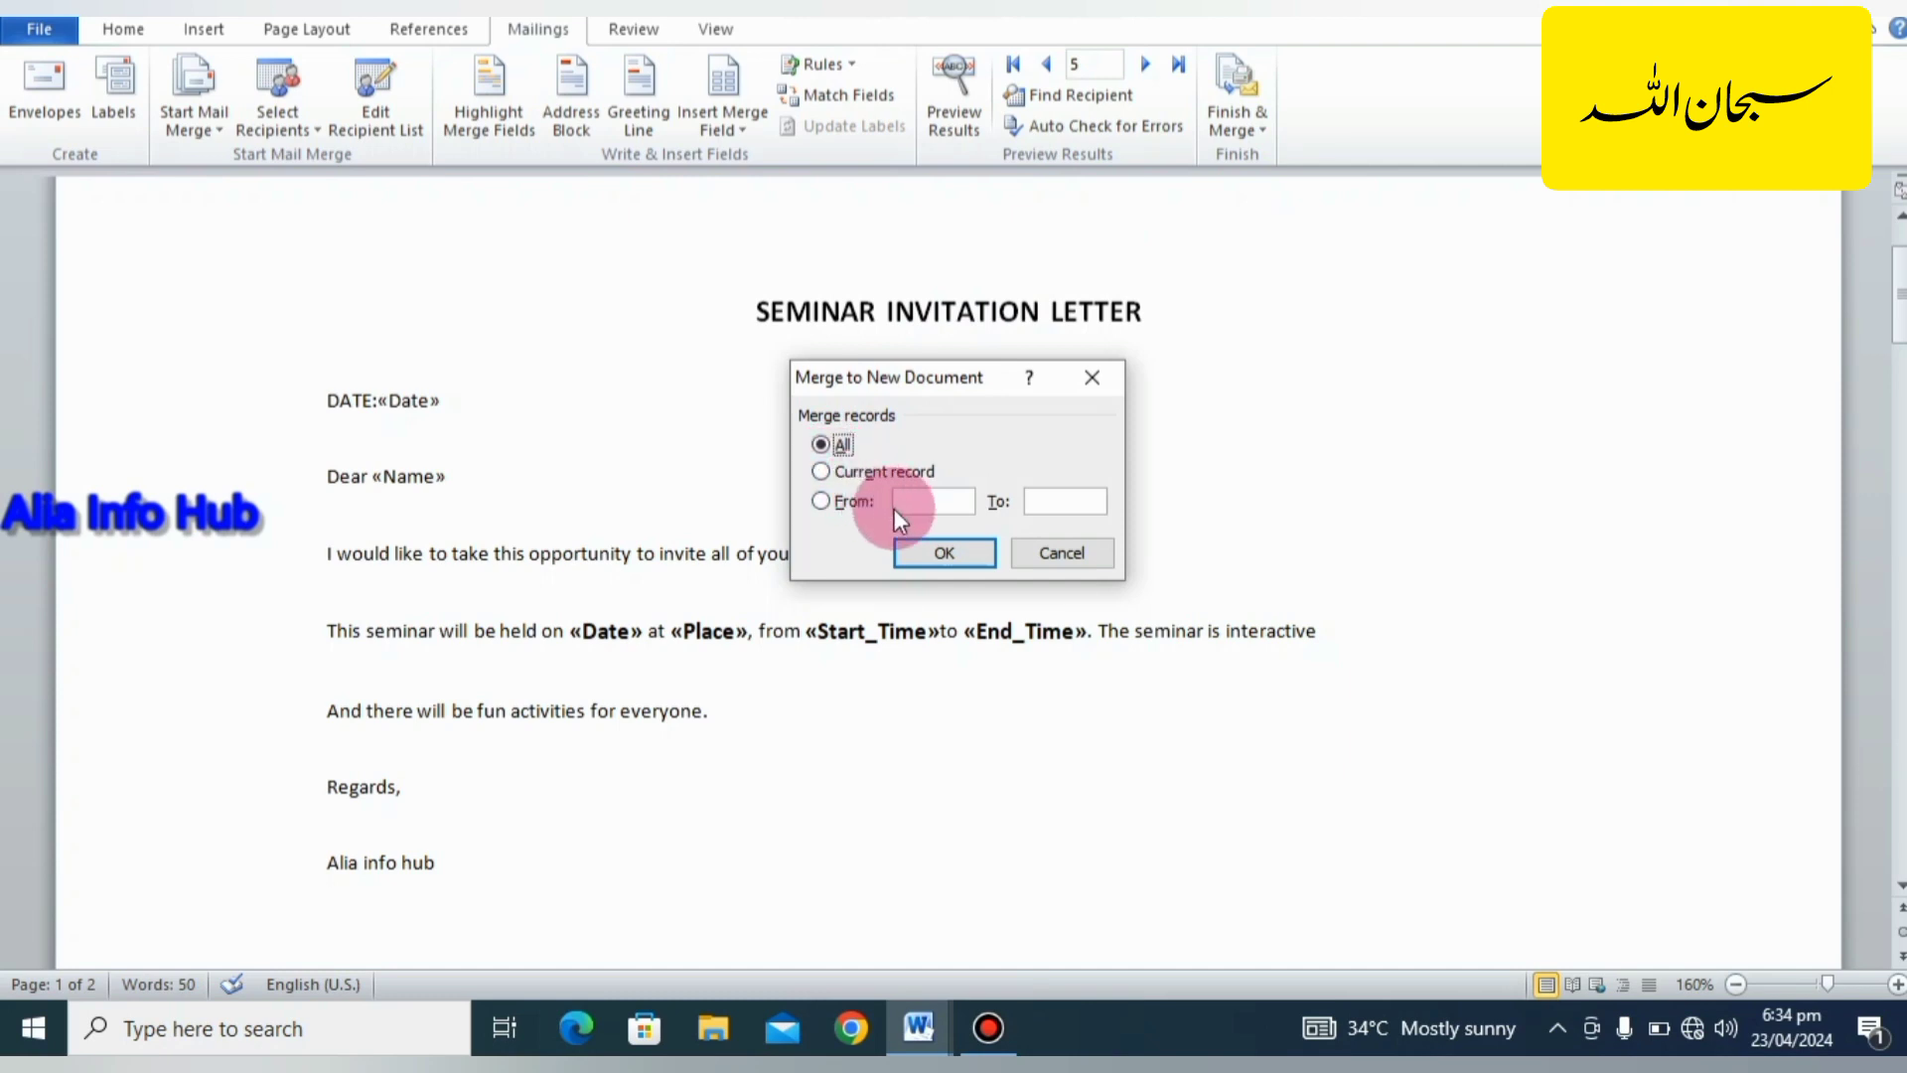
left_click(949, 552)
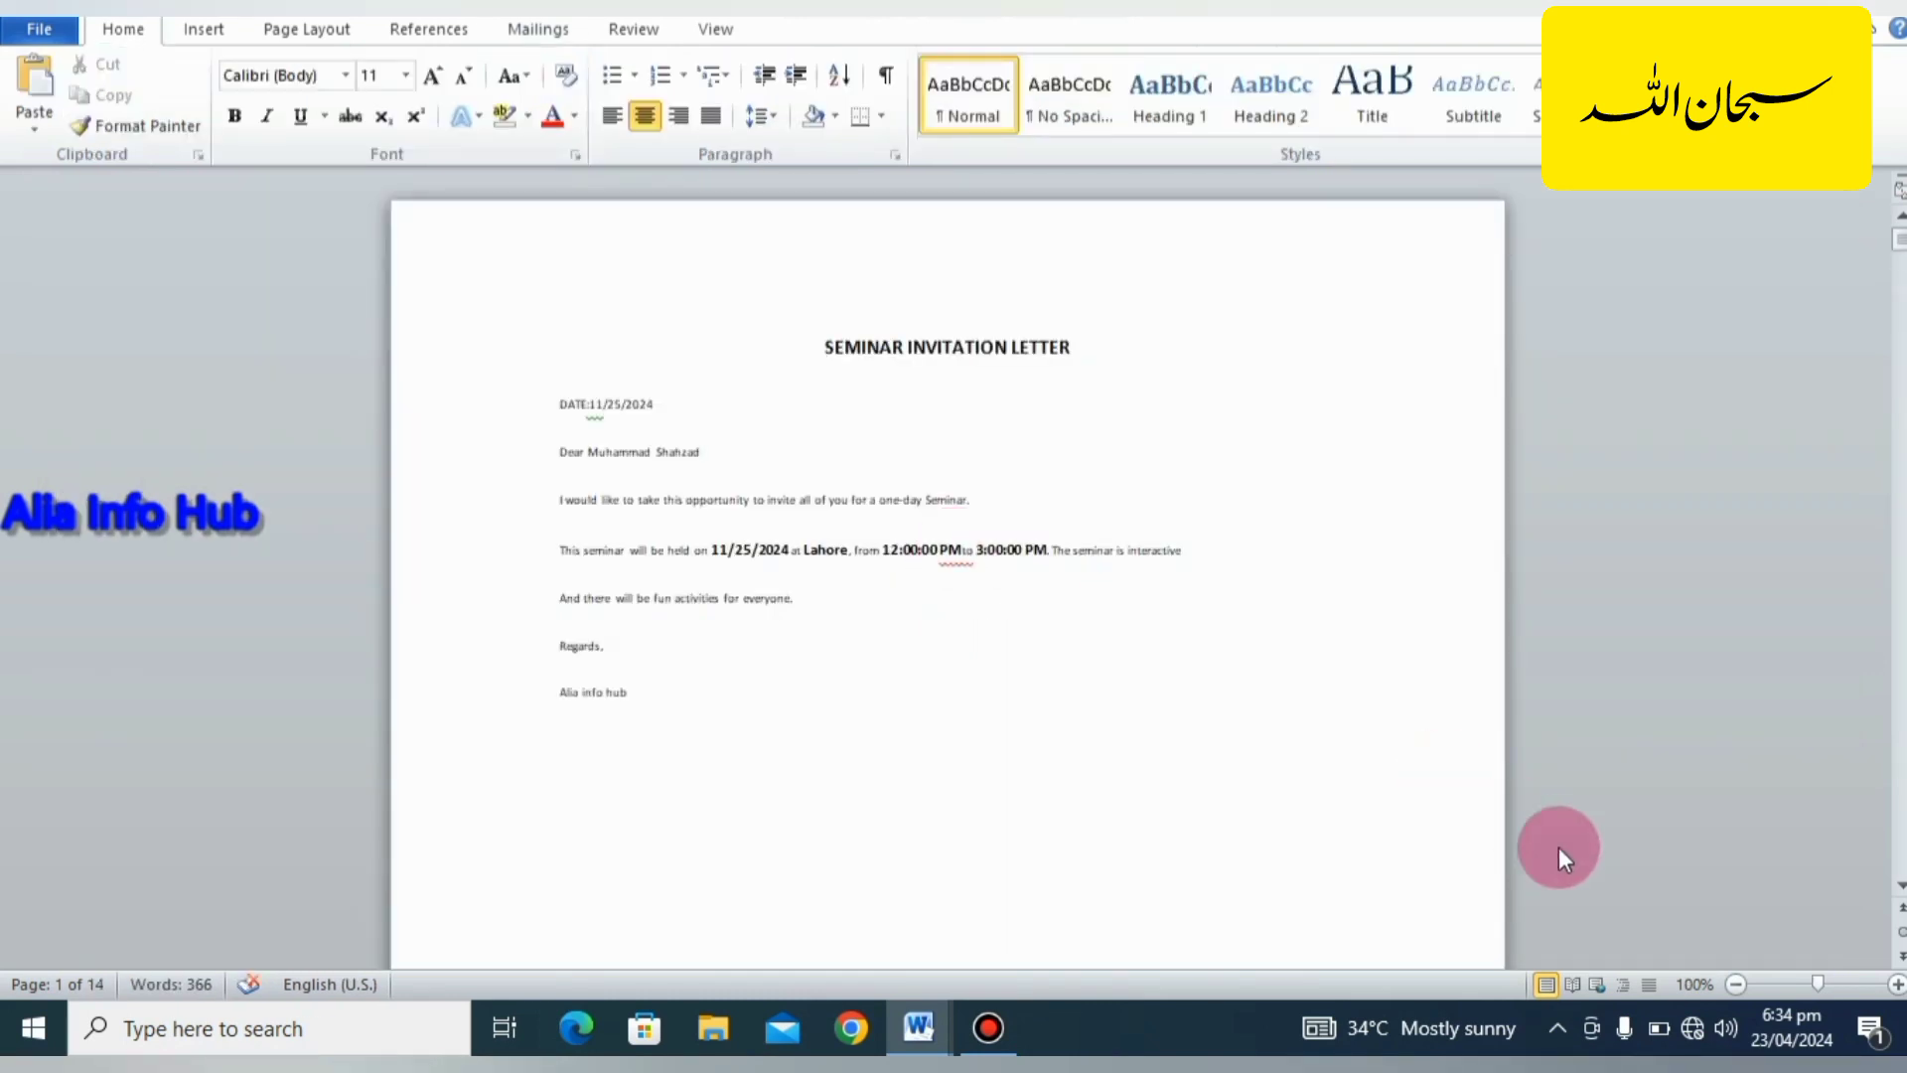
Examine the merged letters at 140% zoom, checking each recipient's name, date, place and times.
key("Down")
key("Down")
key("Down")
key("Down")
key("Down")
key("Down")
key("Down")
key("Down")
key("Down")
key("Down")
key("Down")
key("Down")
key("Down")
key("Down")
key("Down")
key("Down")
key("Down")
key("Down")
key("Down")
key("Down")
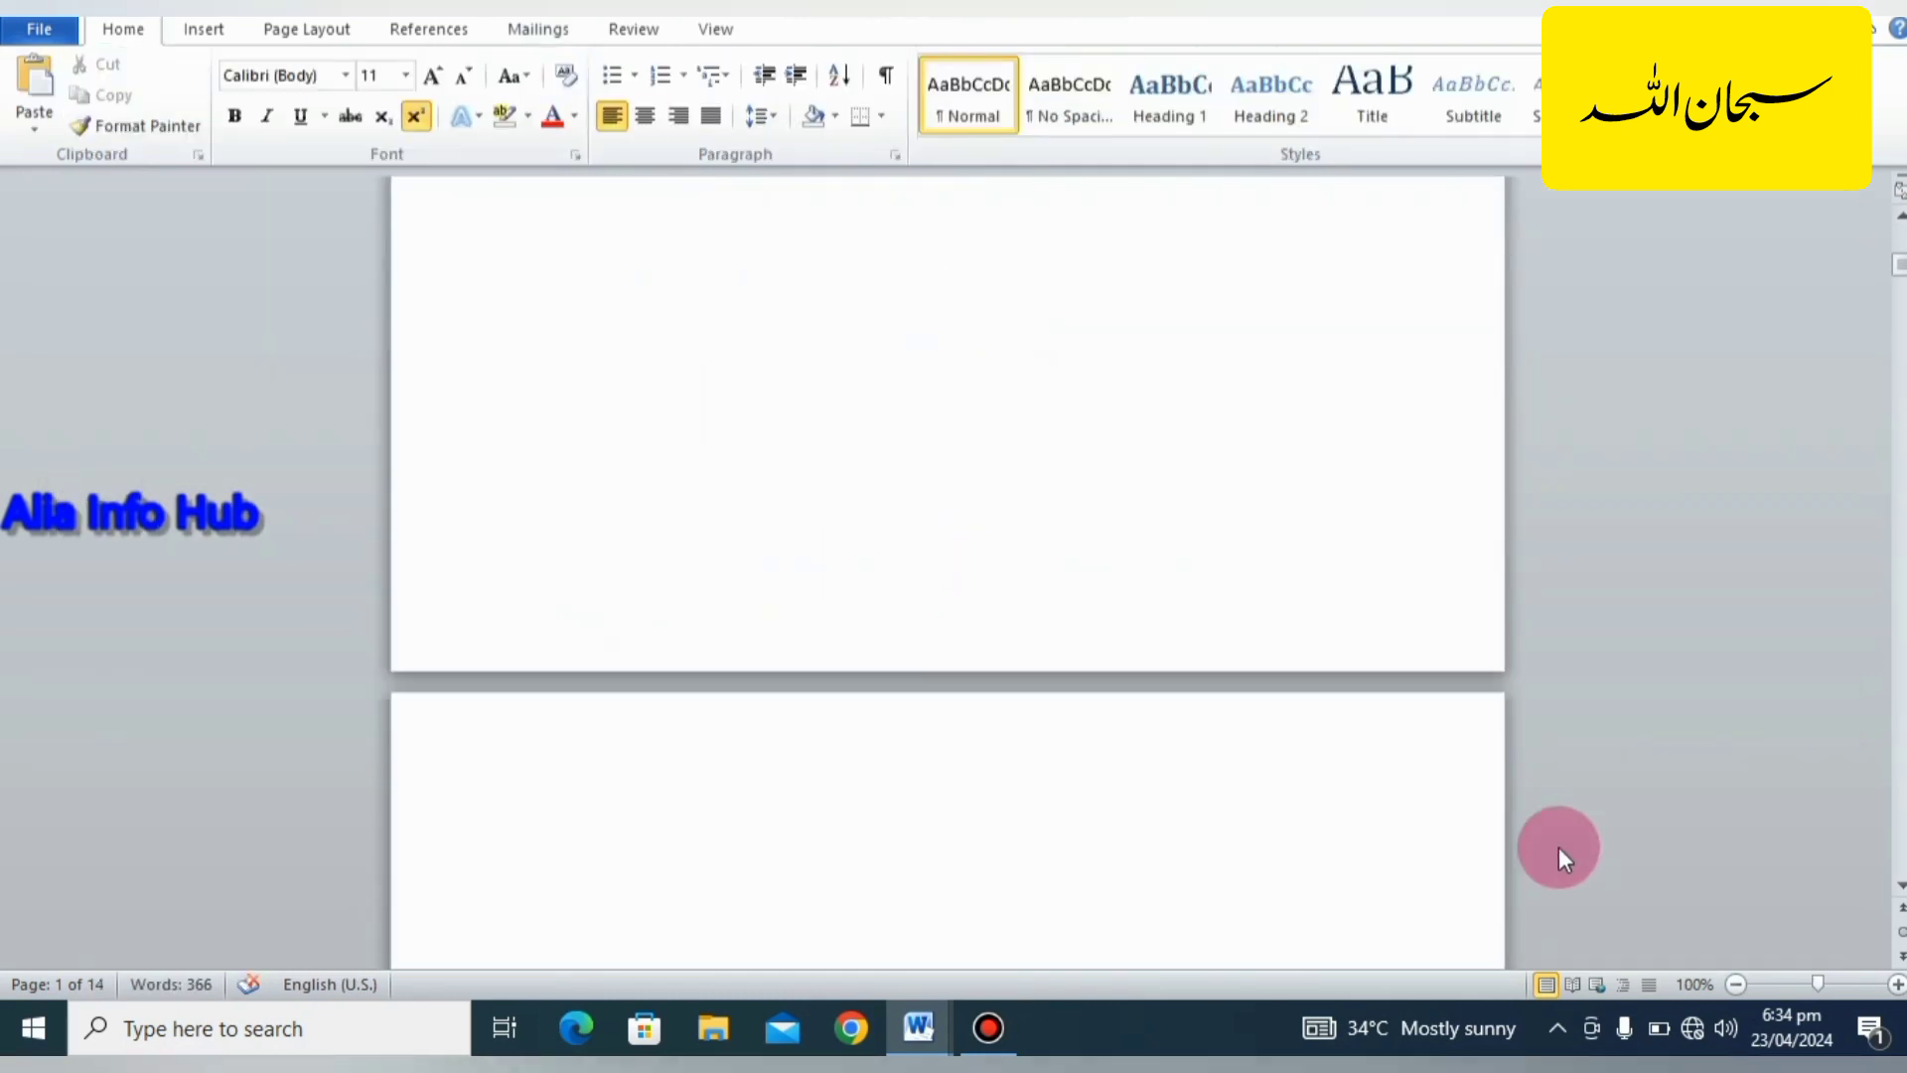
key("Page_Down")
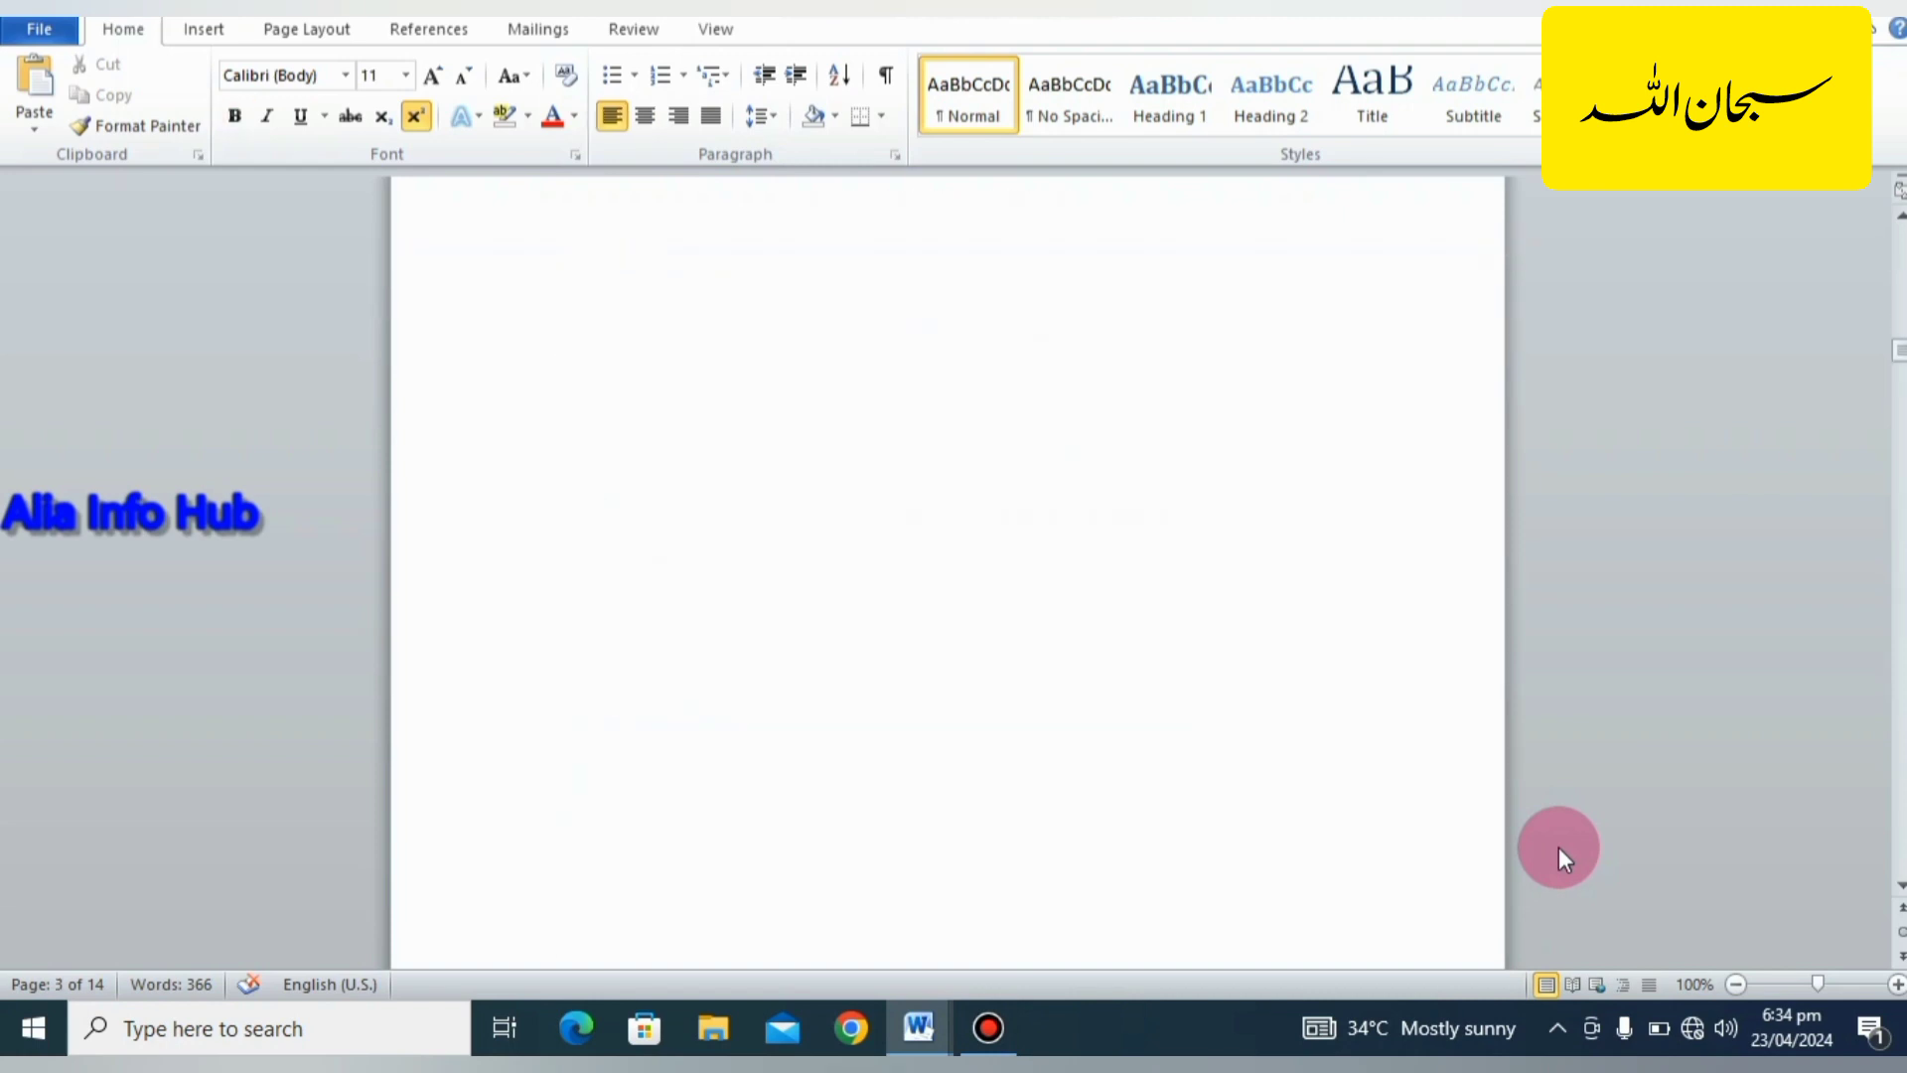
left_click(1898, 984)
left_click(1898, 983)
left_click(1897, 983)
left_click(1898, 983)
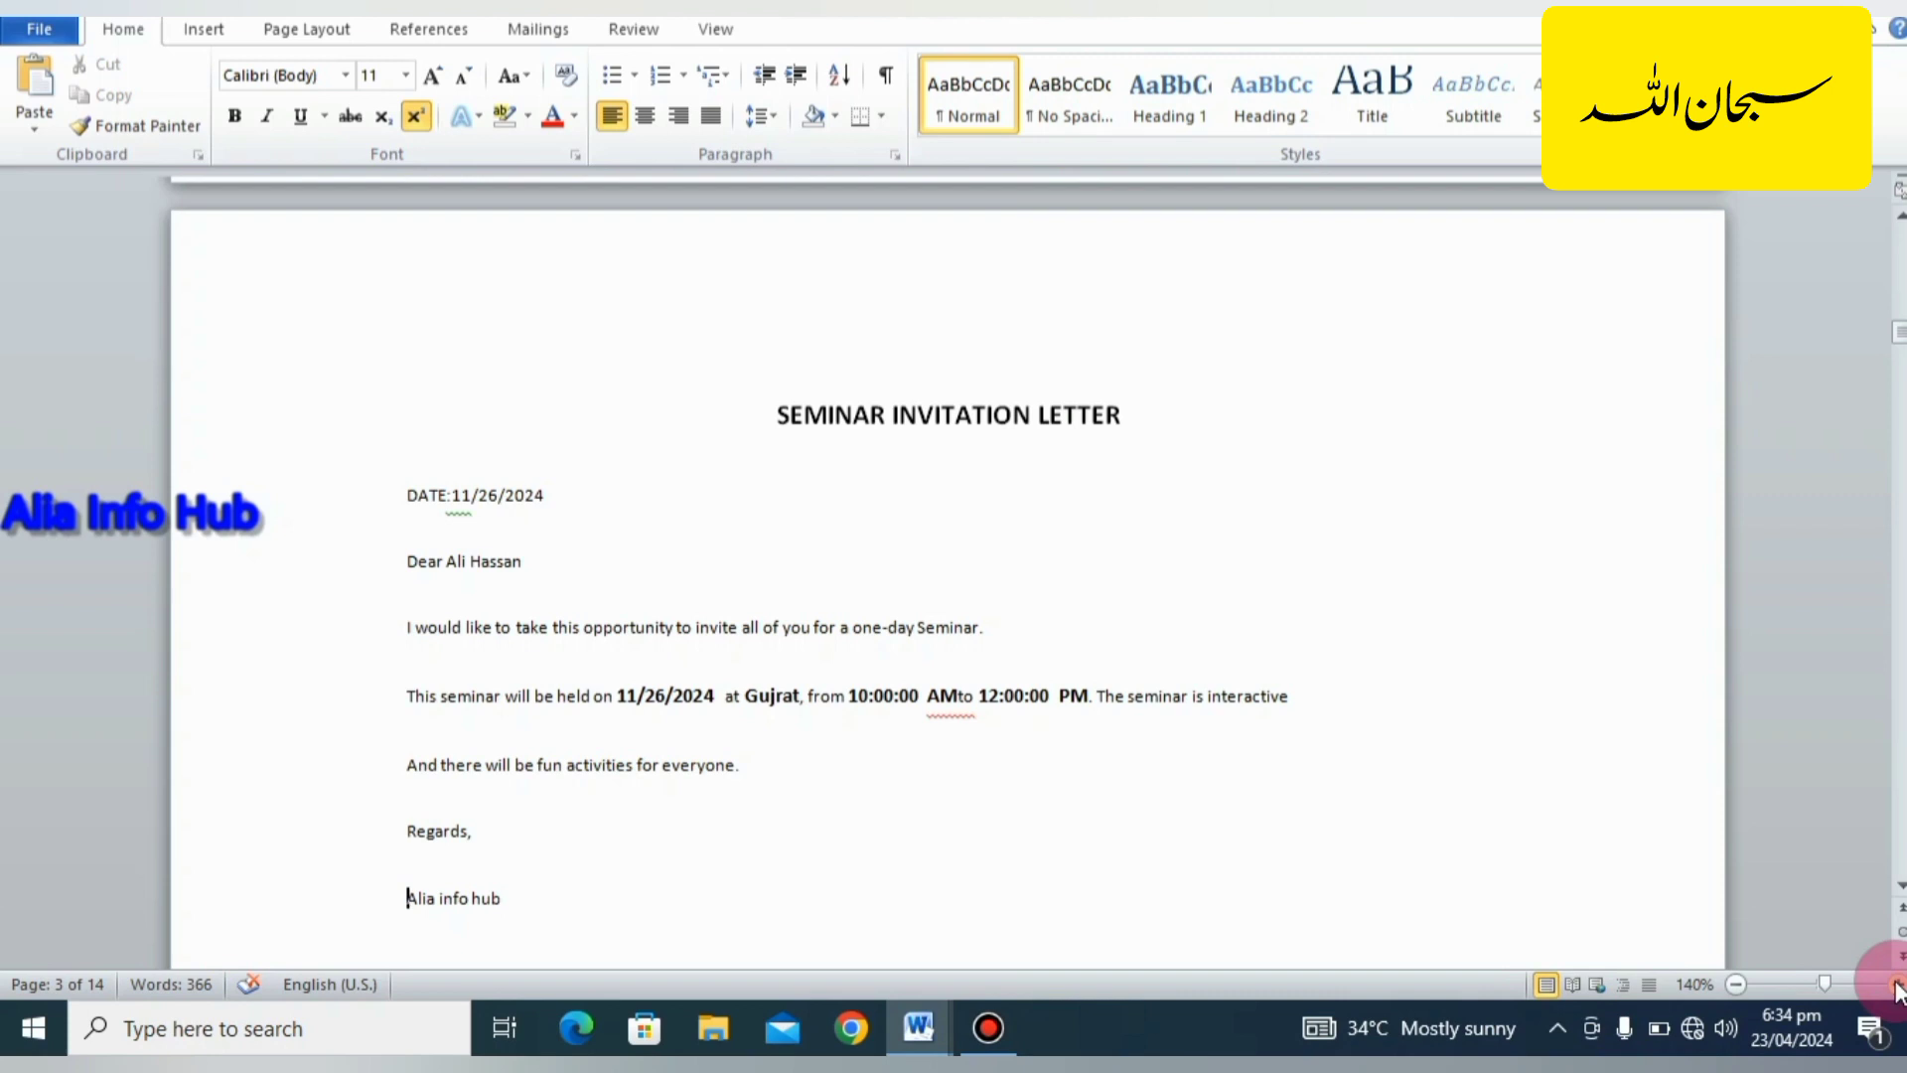
scroll(1897, 986, "down", 20)
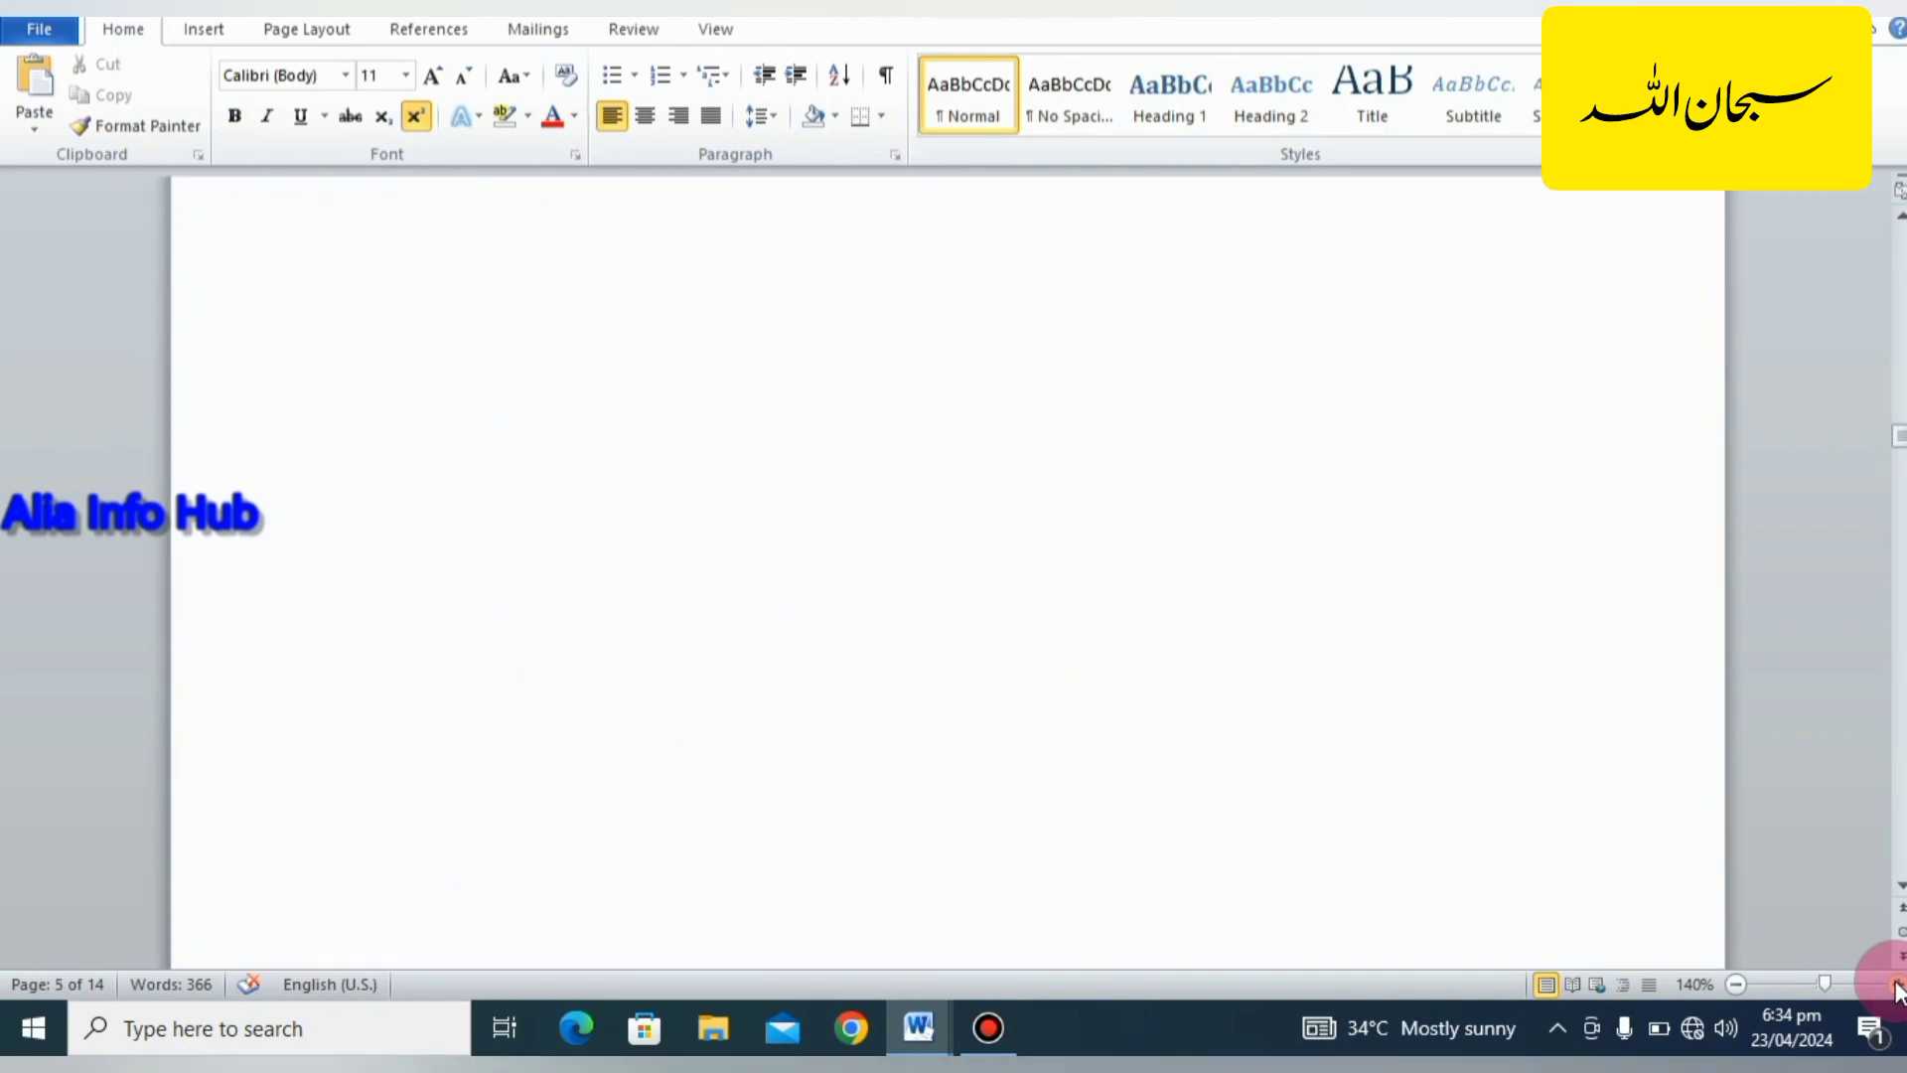
key("Page_Down")
key("Page_Down")
key("Page_Down")
key("Page_Down")
key("Page_Down")
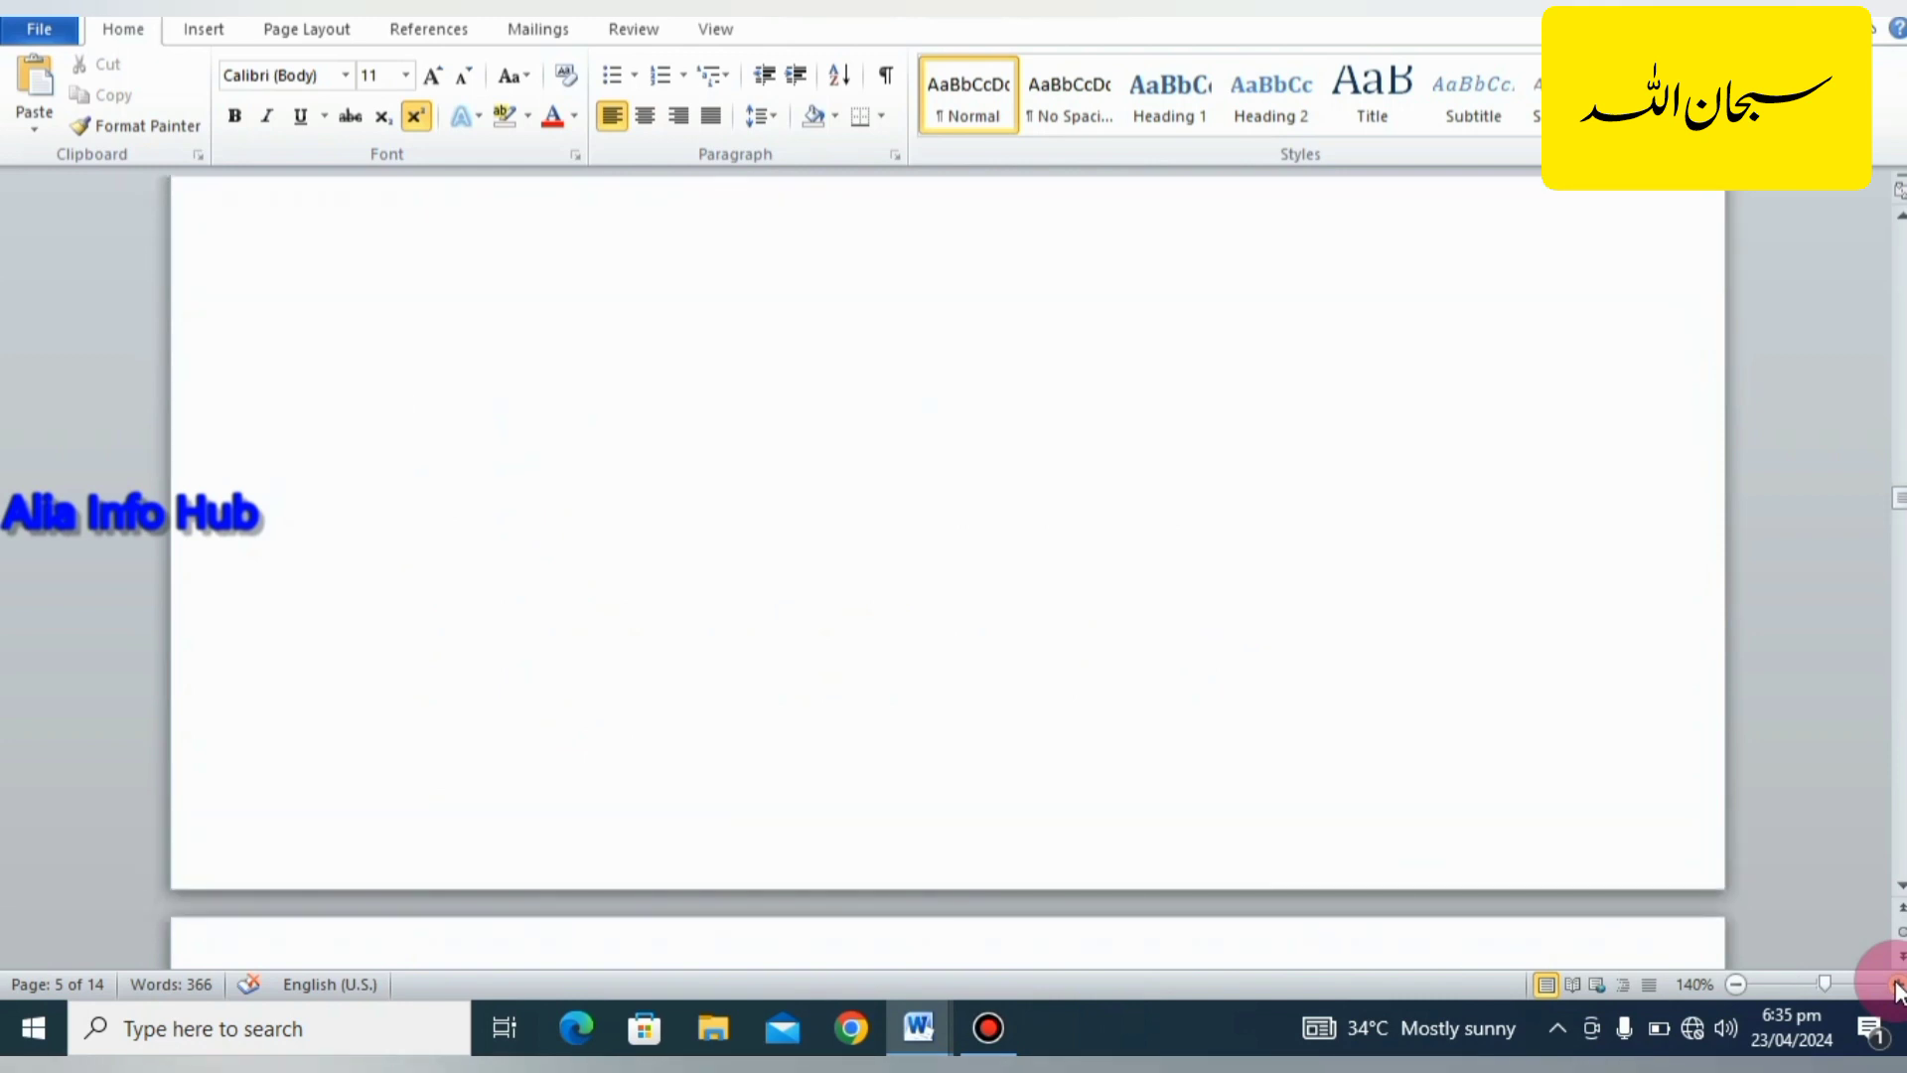
key("Page_Down")
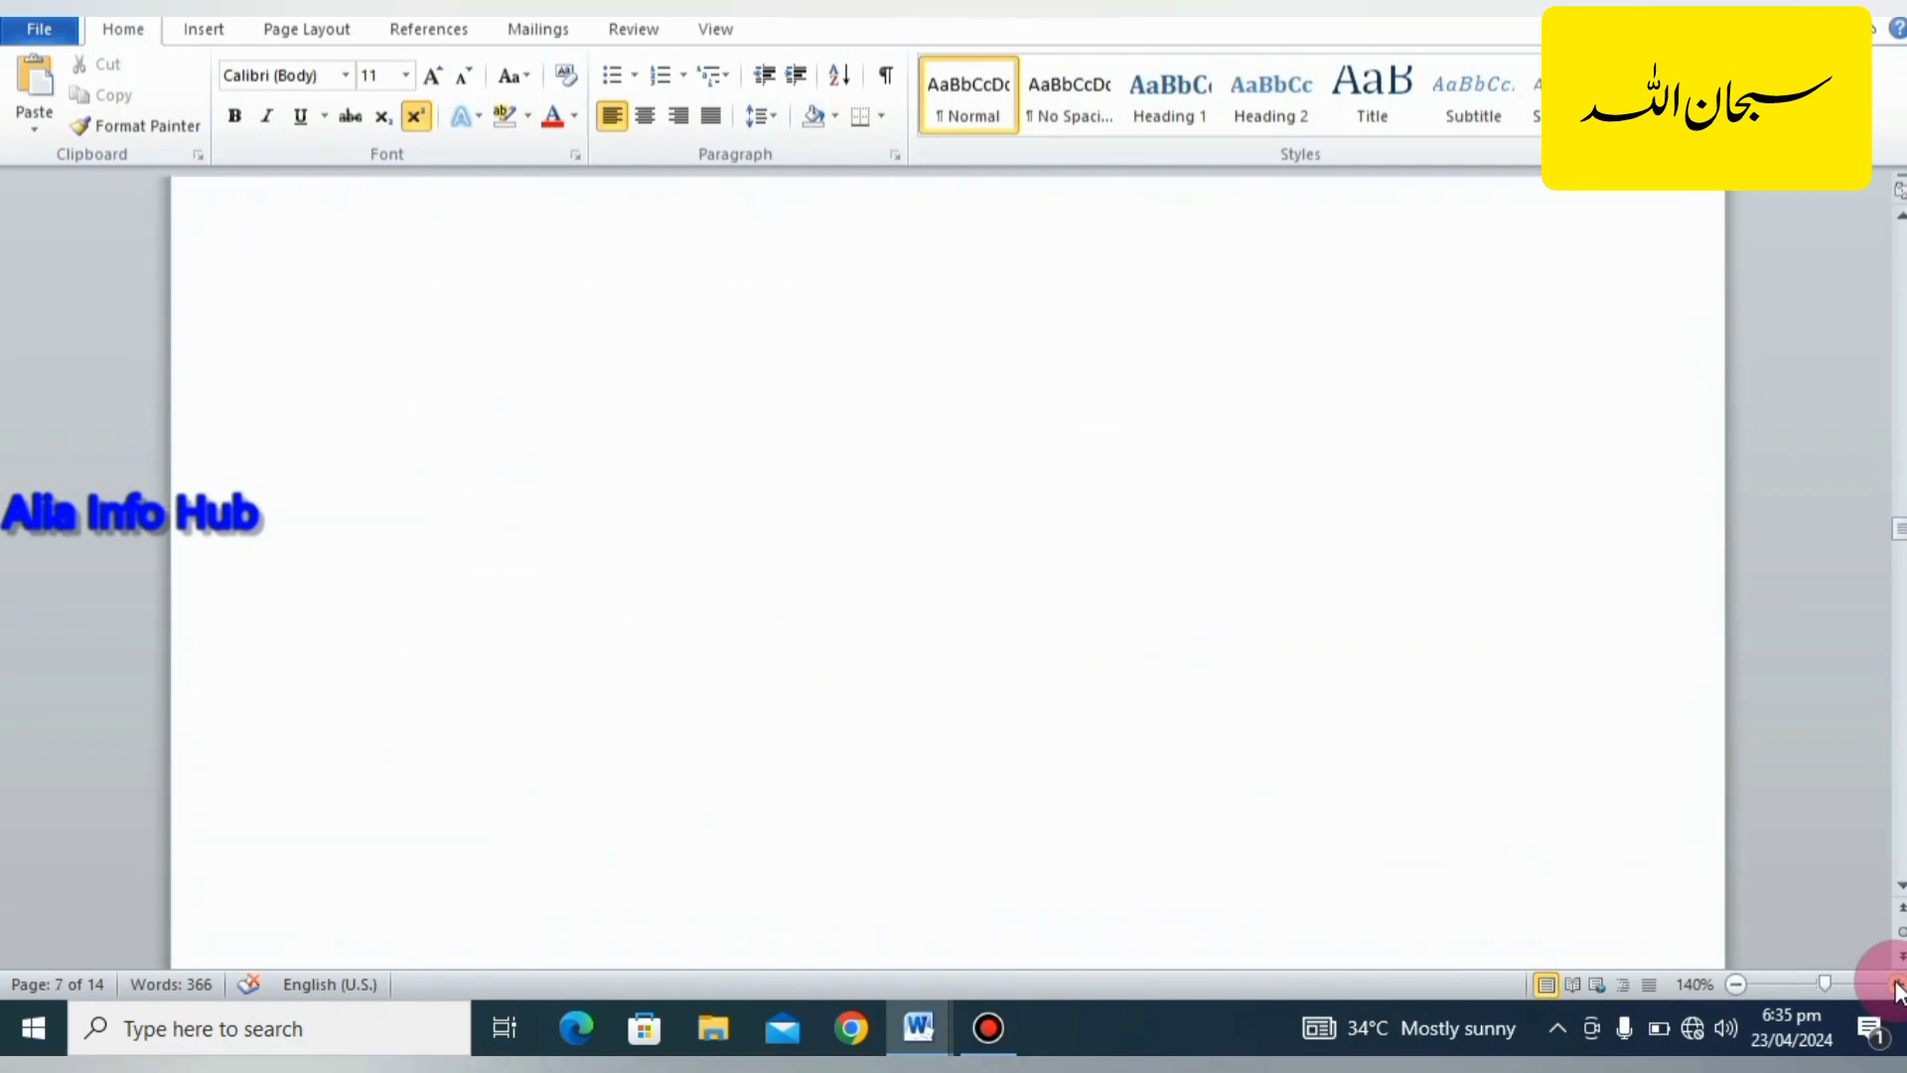
key("Page_Down")
key("Page_Down")
key("Page_Down")
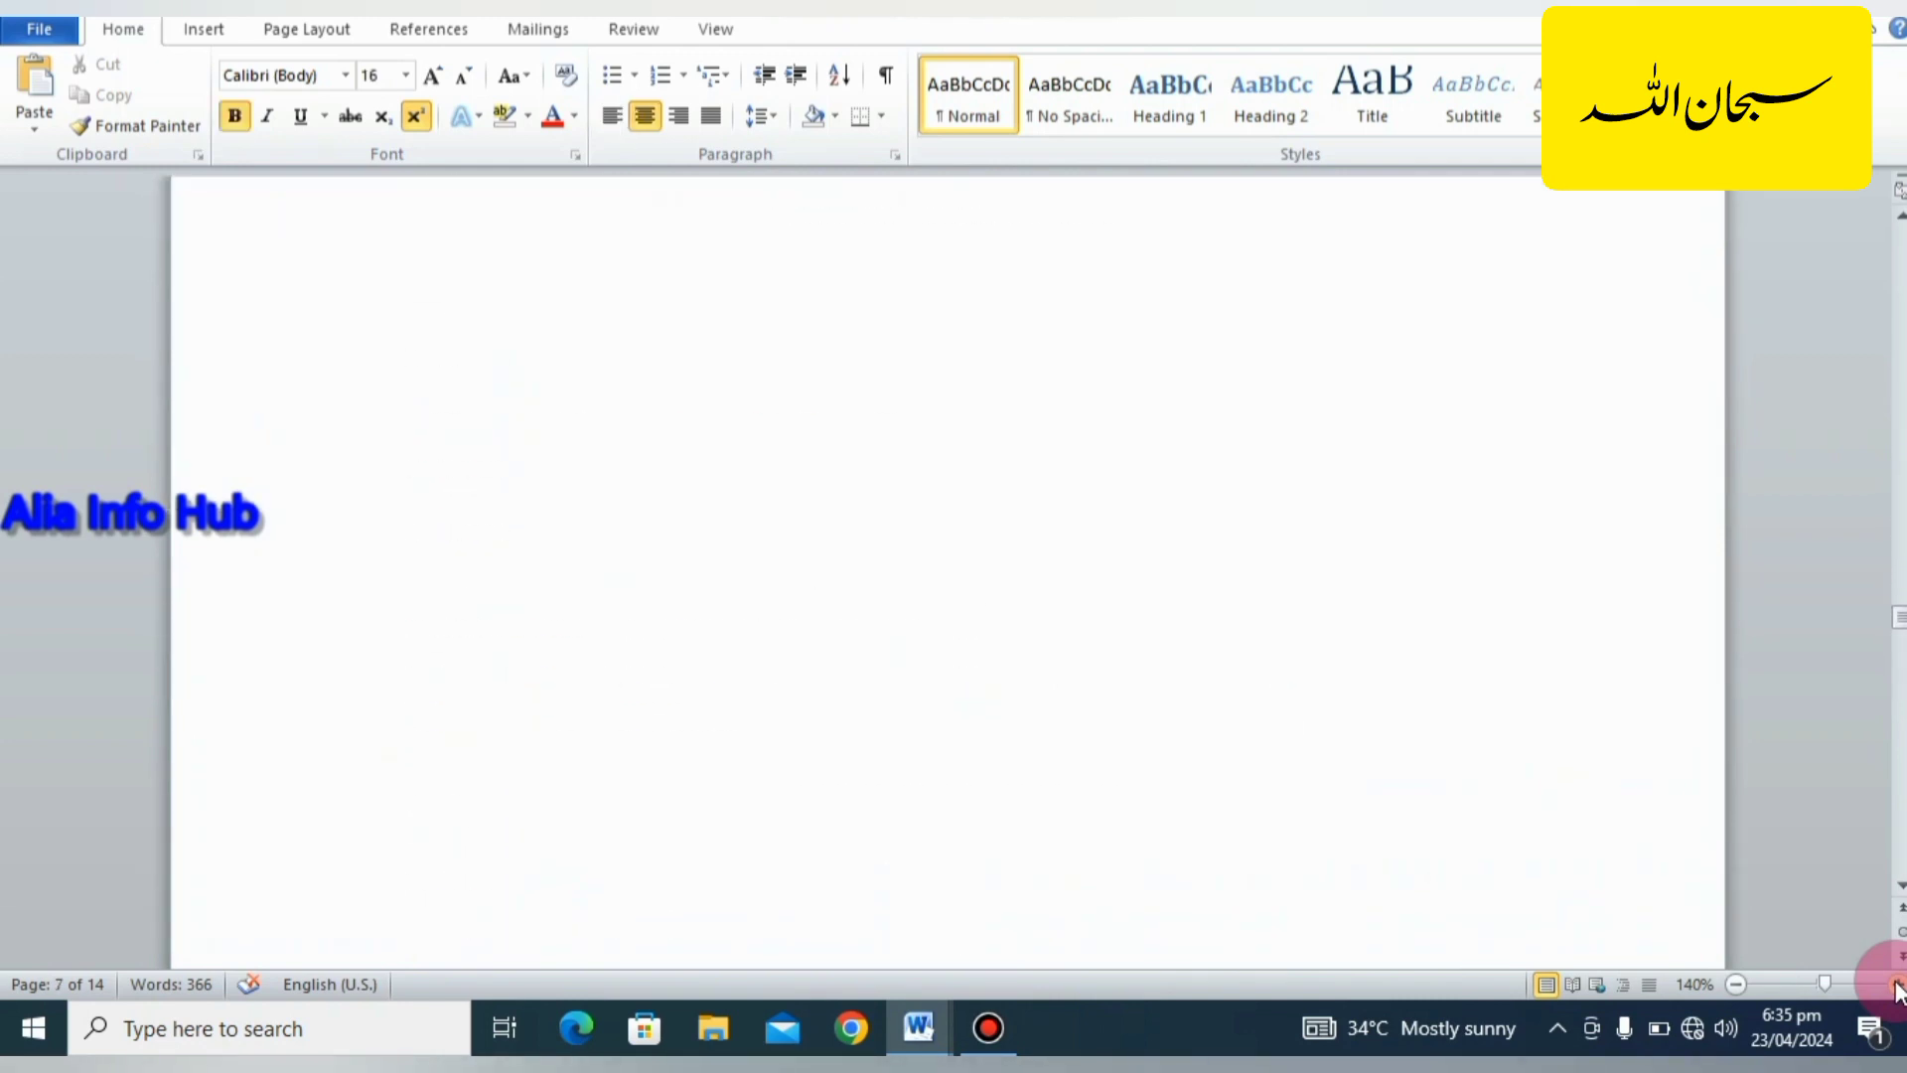
key("Page_Down")
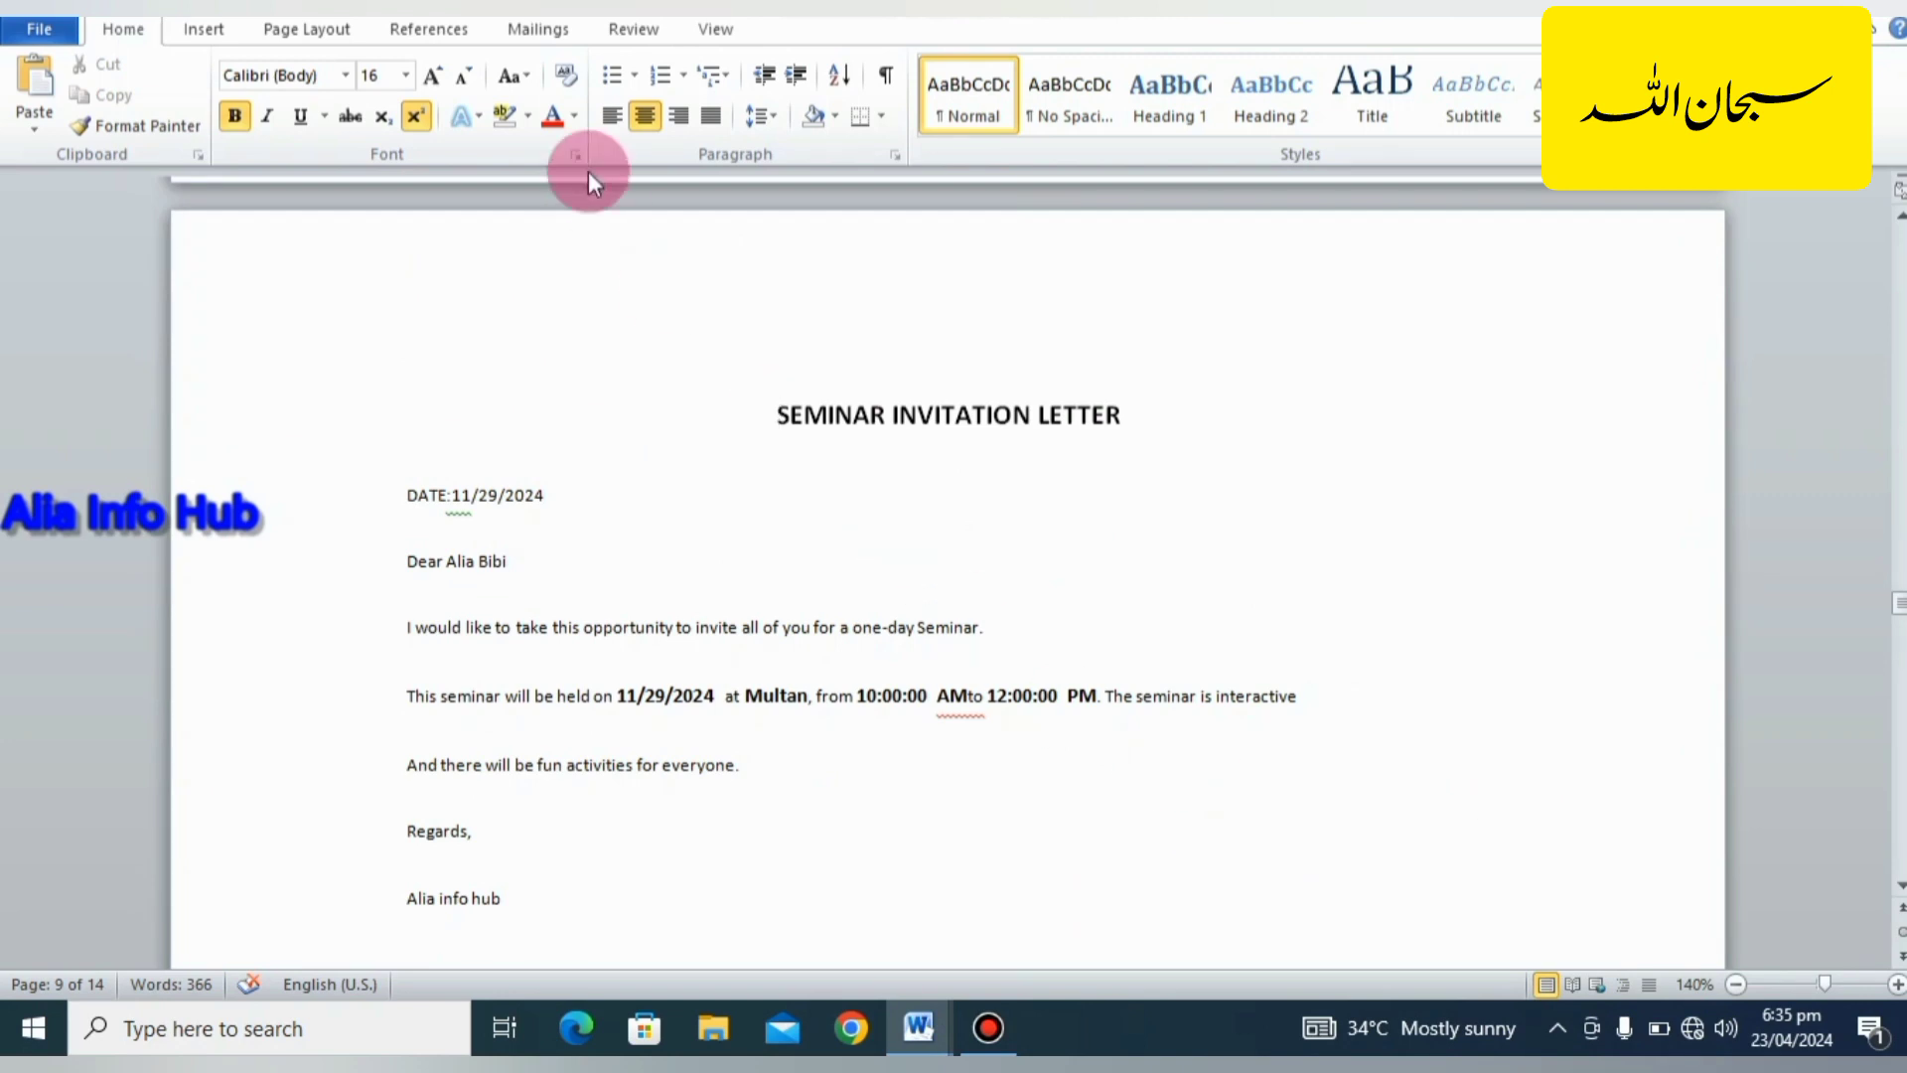
Show the document types available for starting a mail merge.
left_click(541, 30)
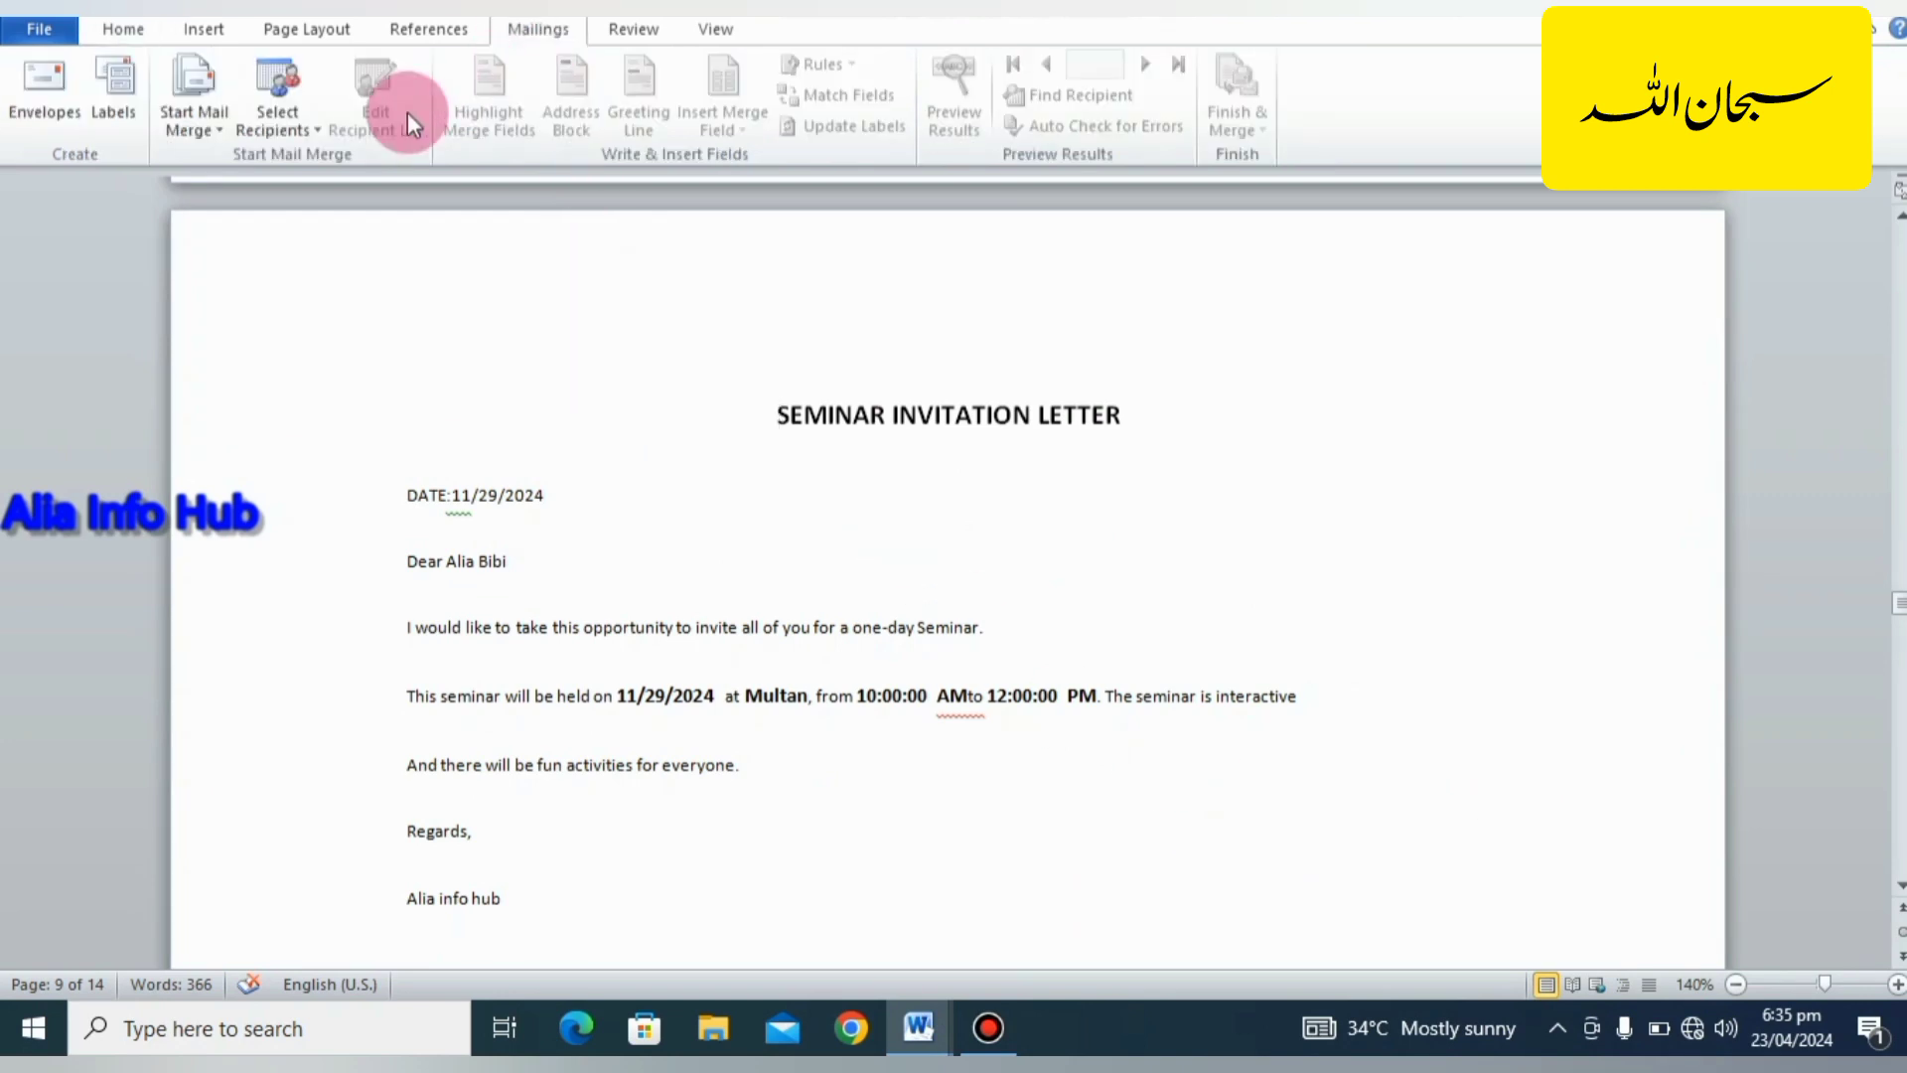
left_click(206, 139)
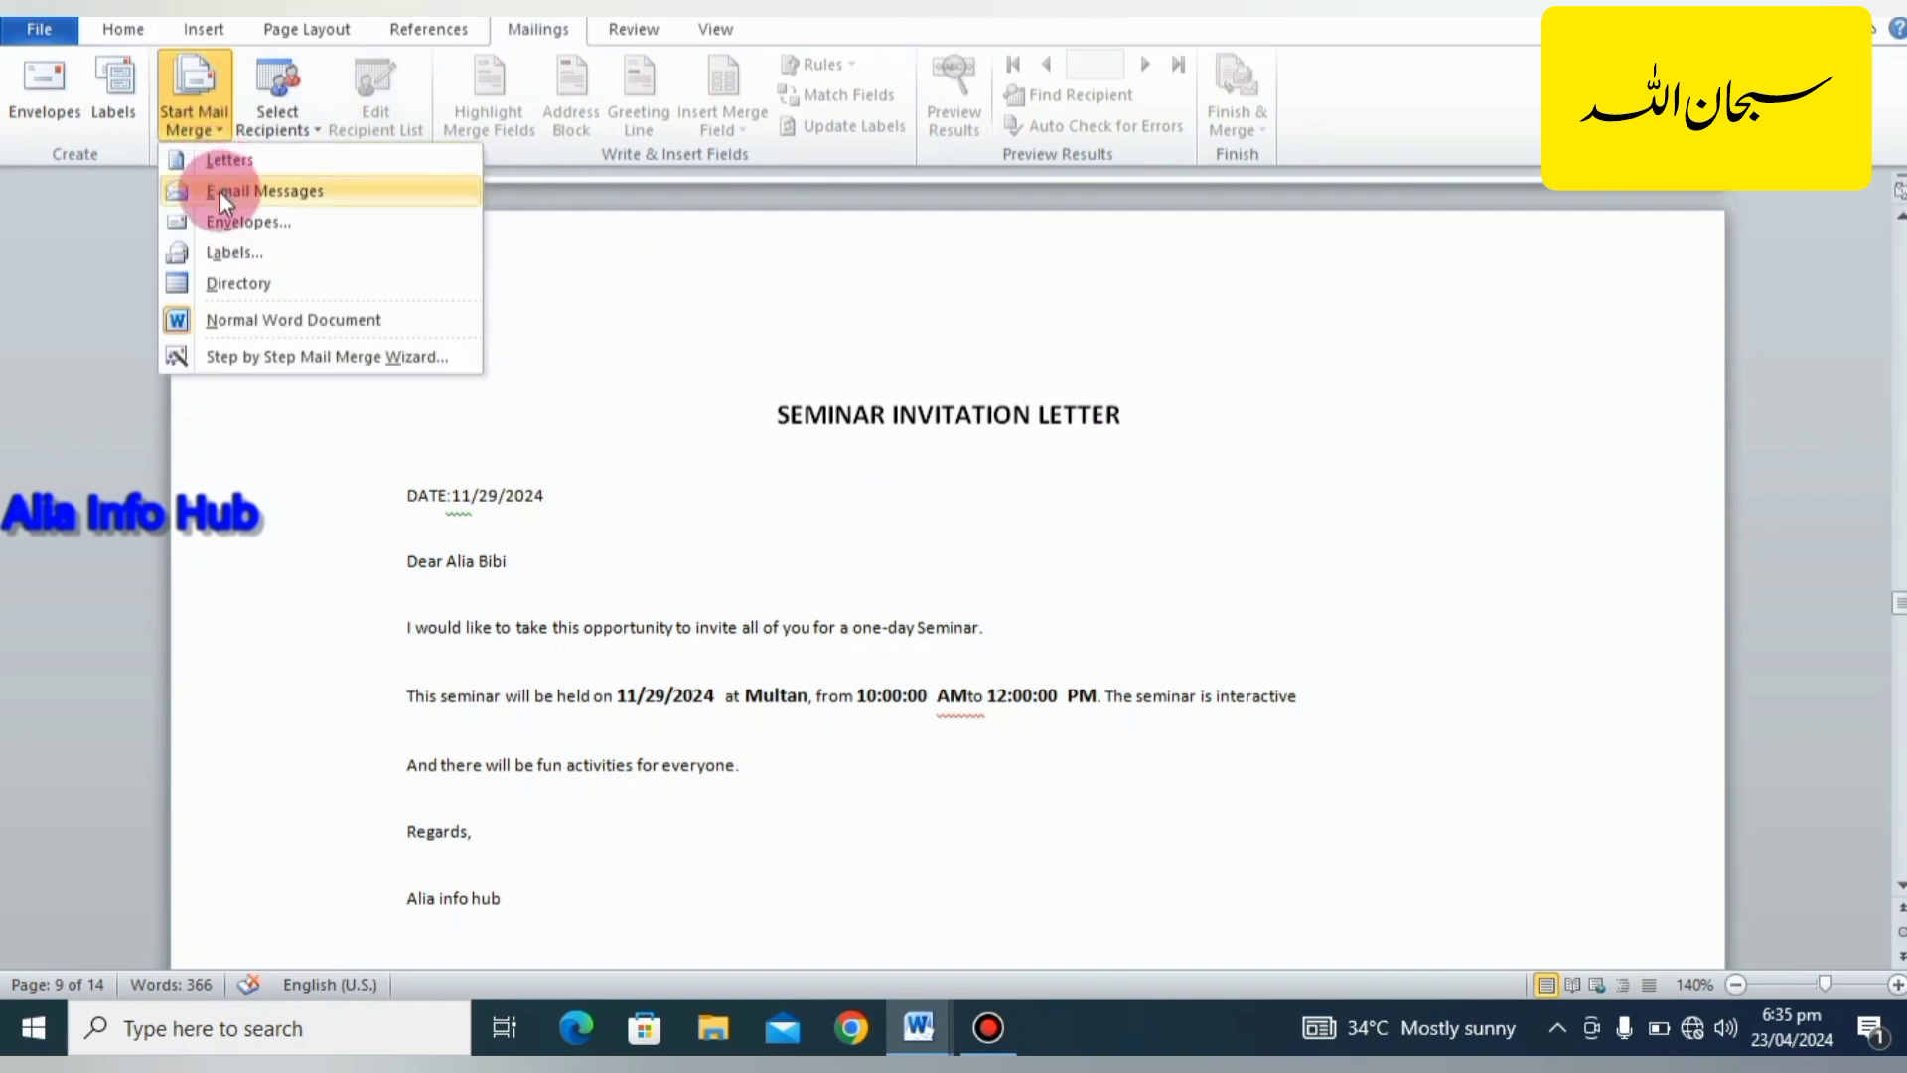